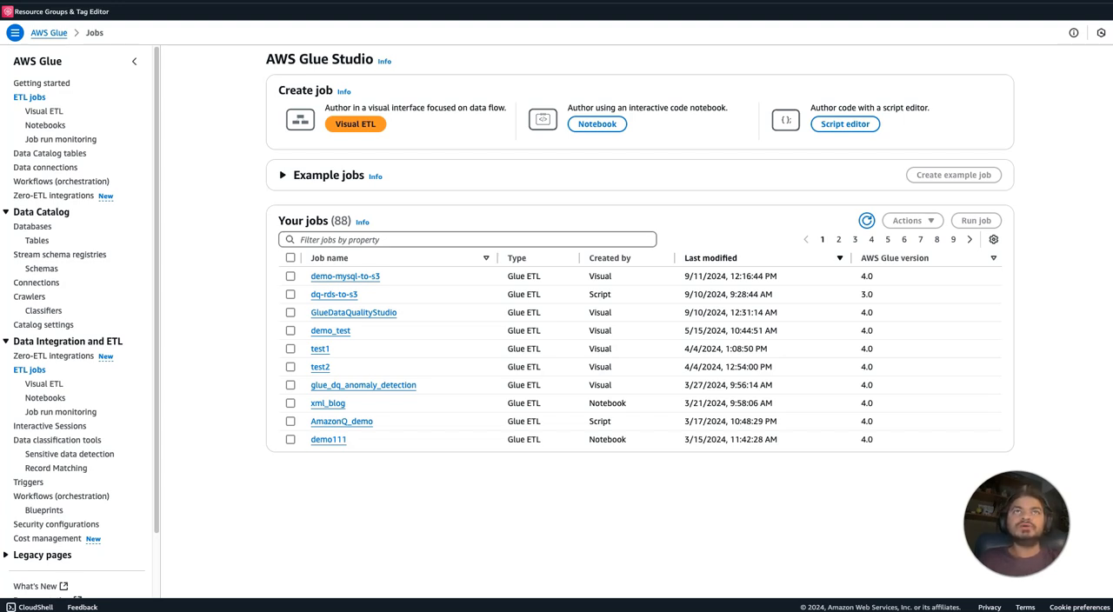
Start creating a new crawler and name it json-crawler.
click(31, 299)
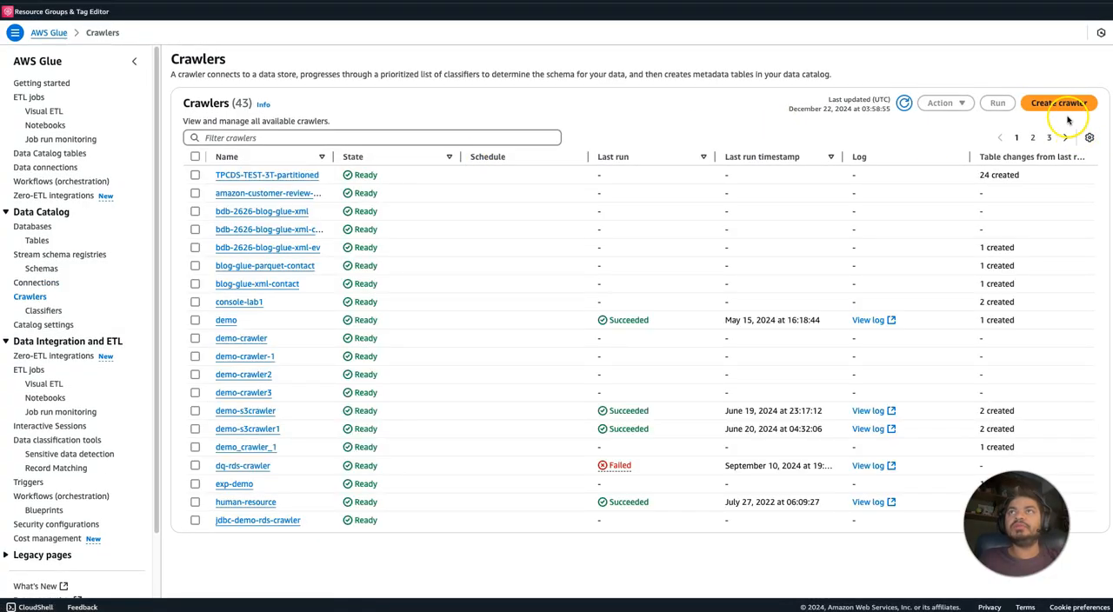
click(1066, 108)
click(517, 137)
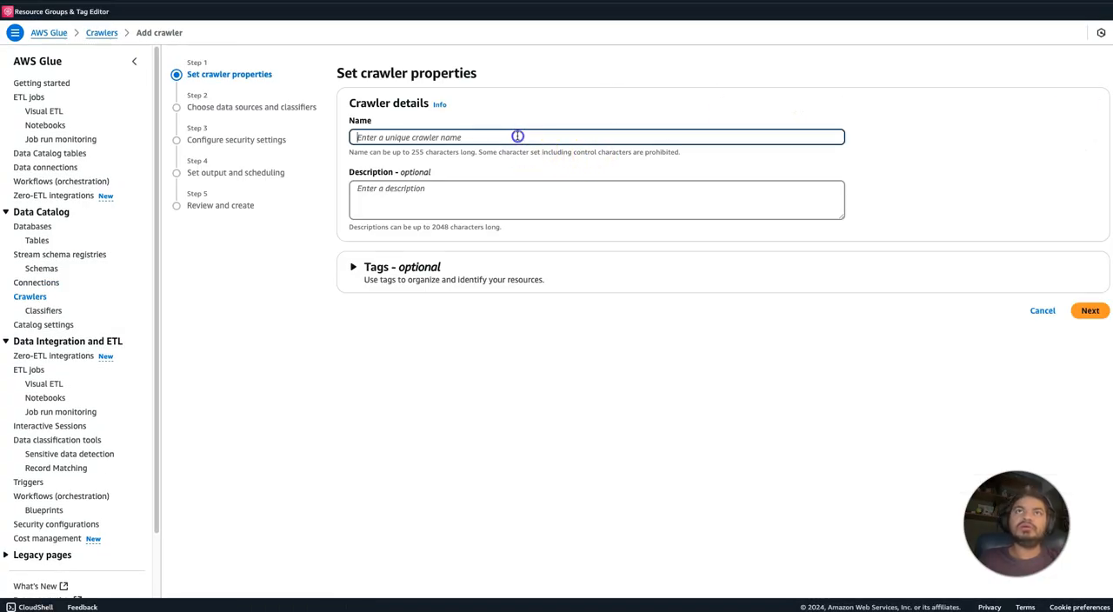
text(json-crawler)
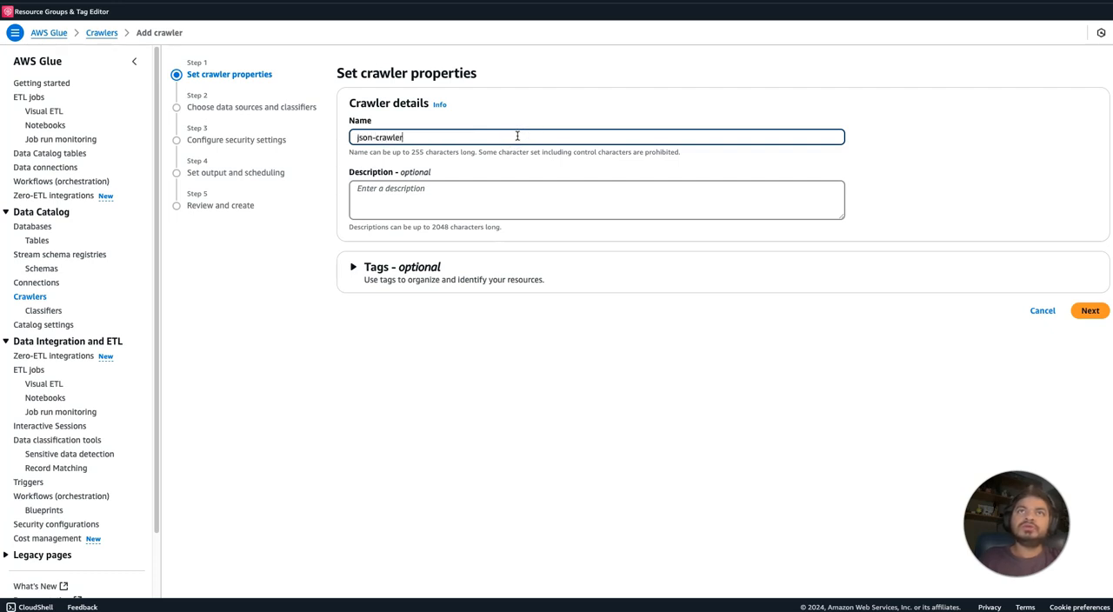
click(443, 213)
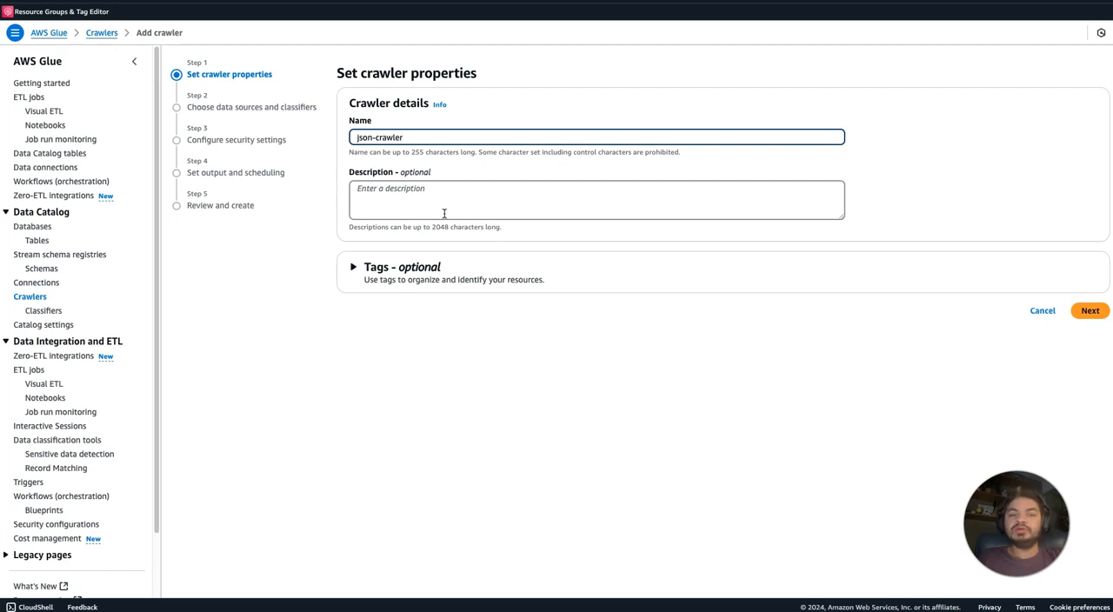
click(1090, 310)
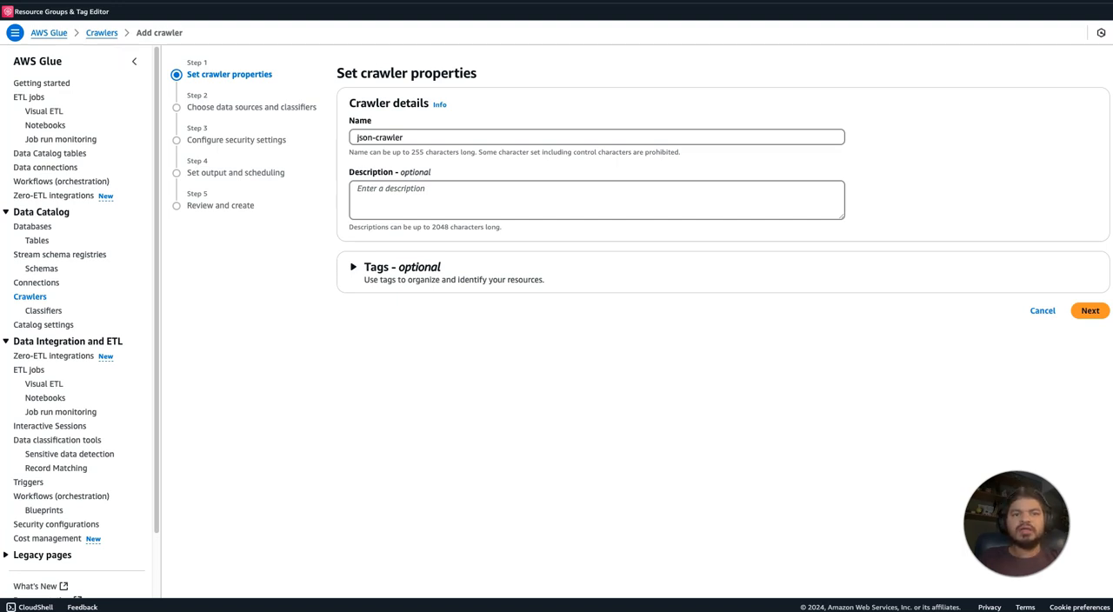
Examine the first record of the Google patents JSON file, expanding its patent name, country, information, external links, abstract and landscapes fields.
drag(69, 1, 404, 81)
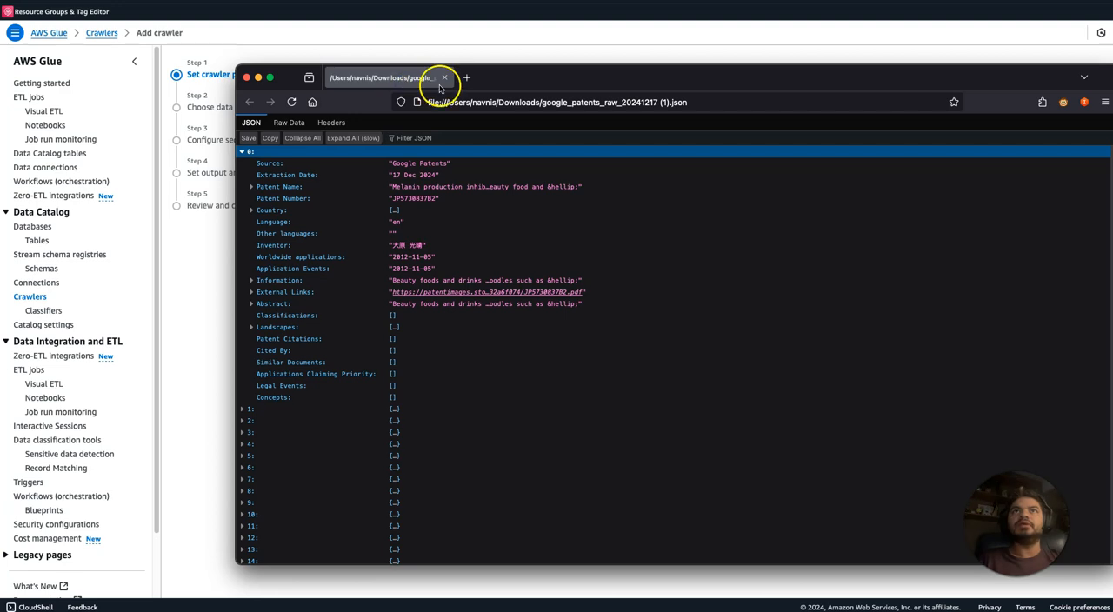
click(252, 186)
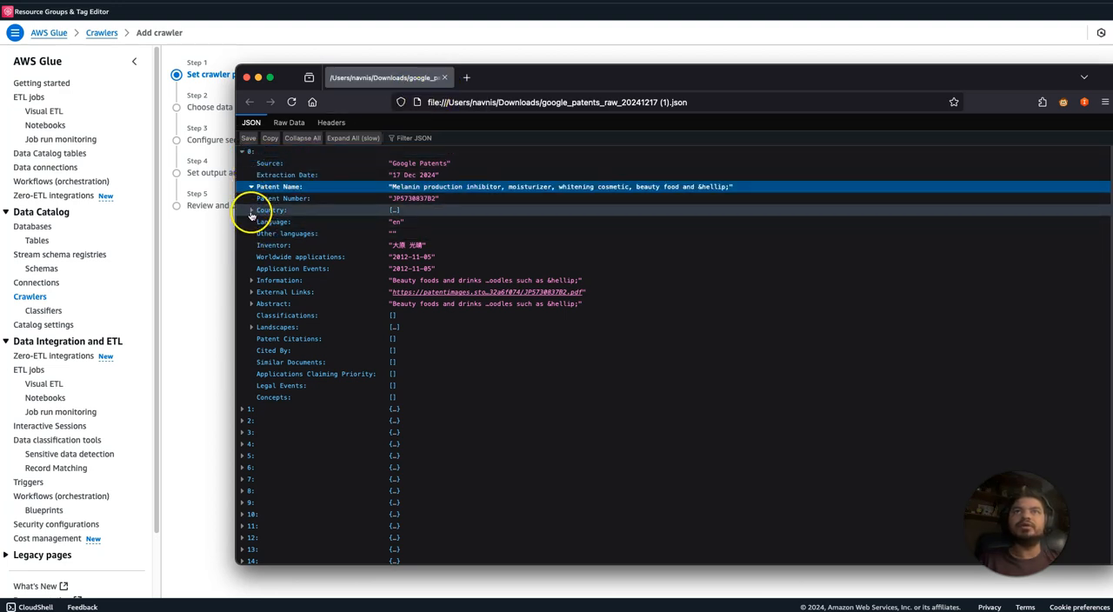
click(252, 211)
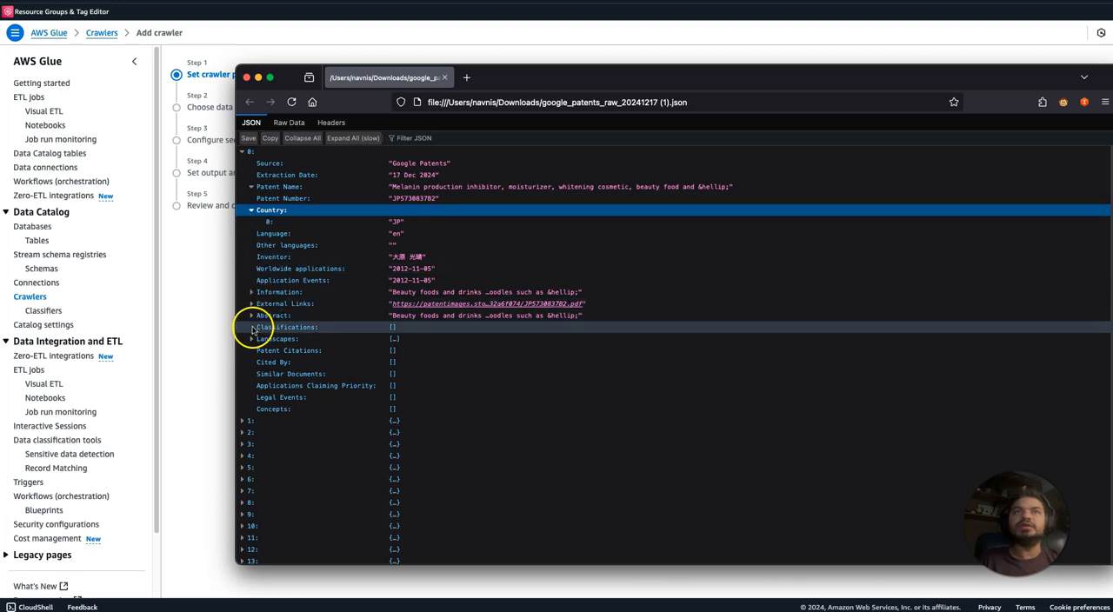
click(251, 292)
click(250, 312)
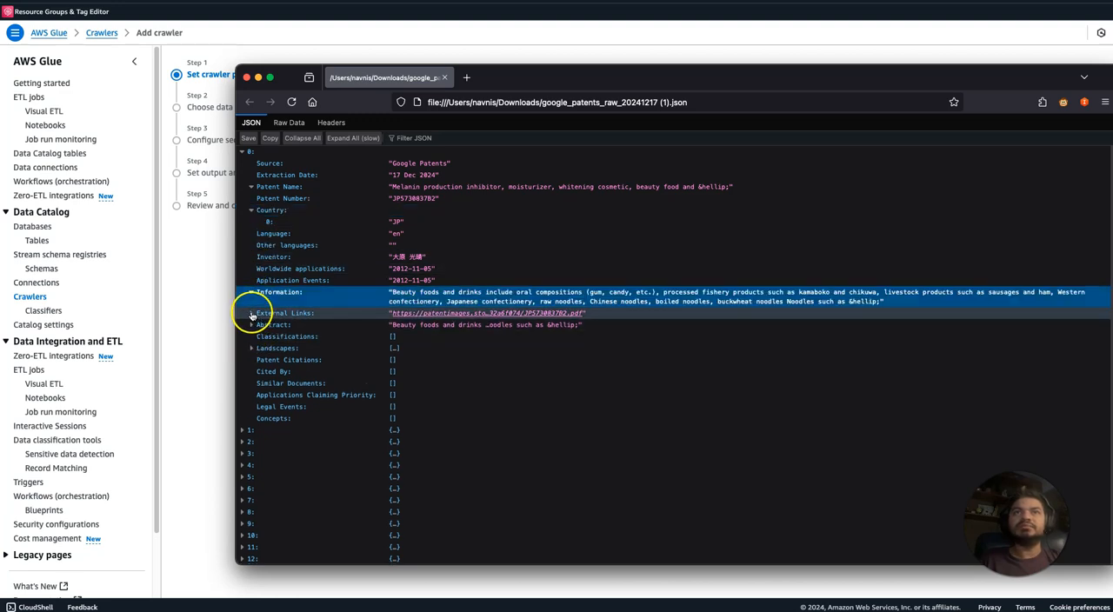
click(251, 325)
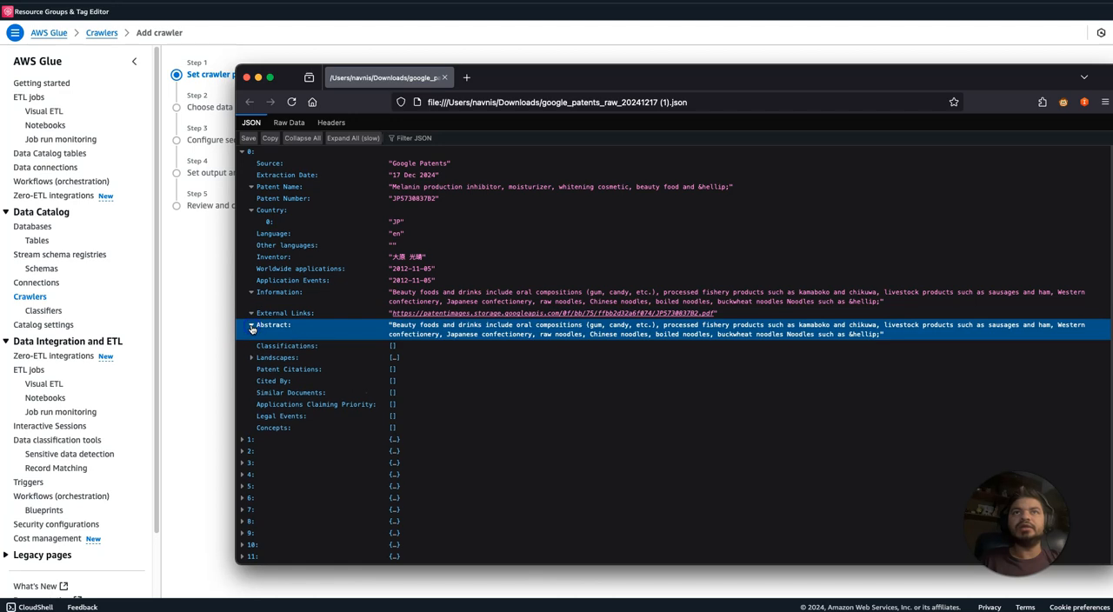
click(250, 359)
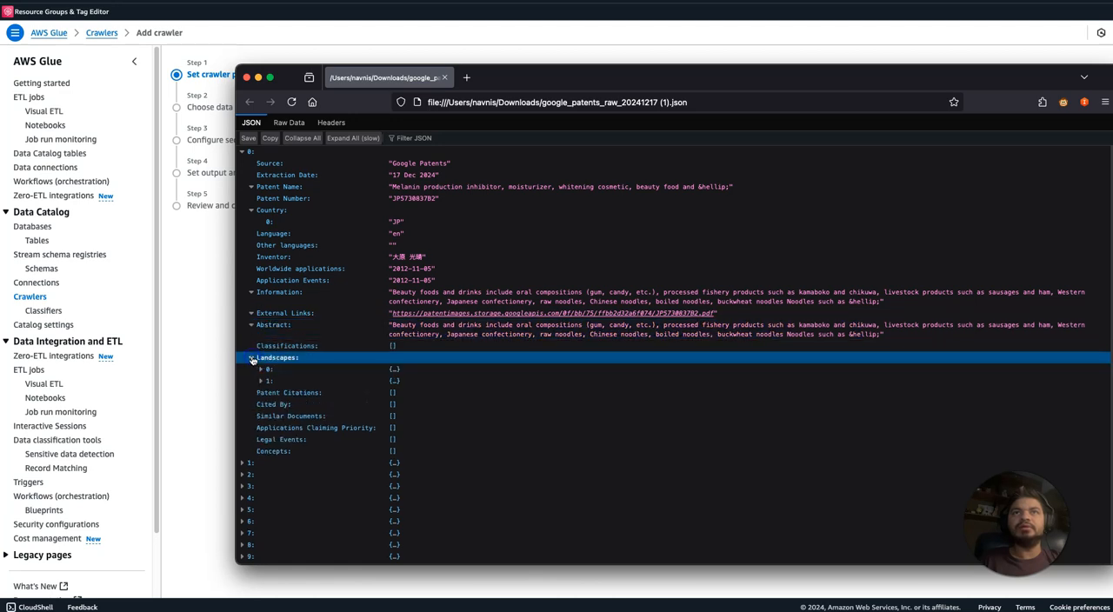
click(260, 369)
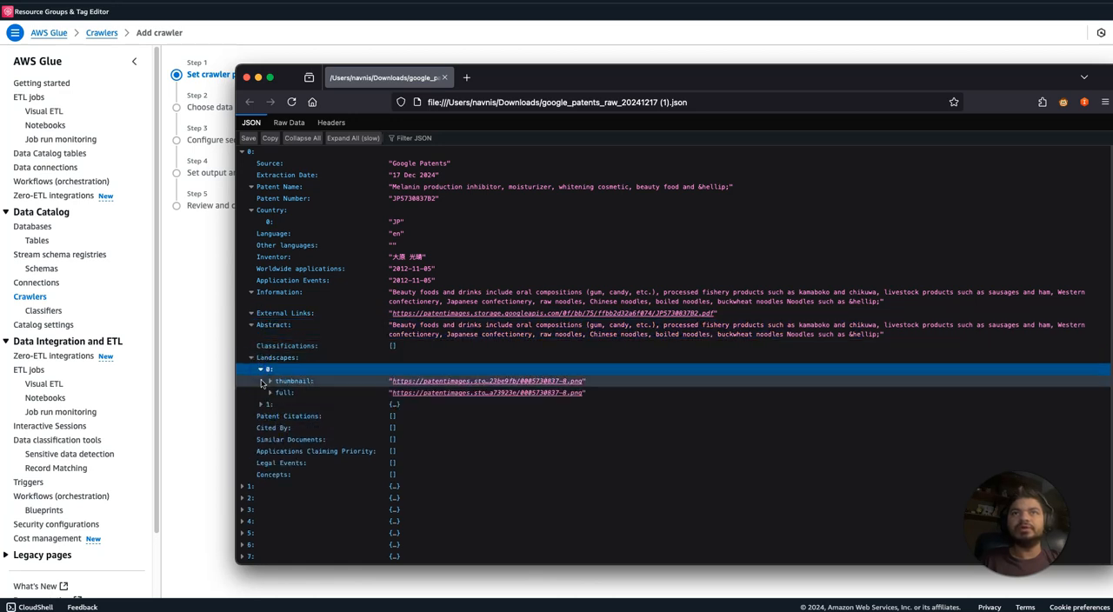
click(270, 393)
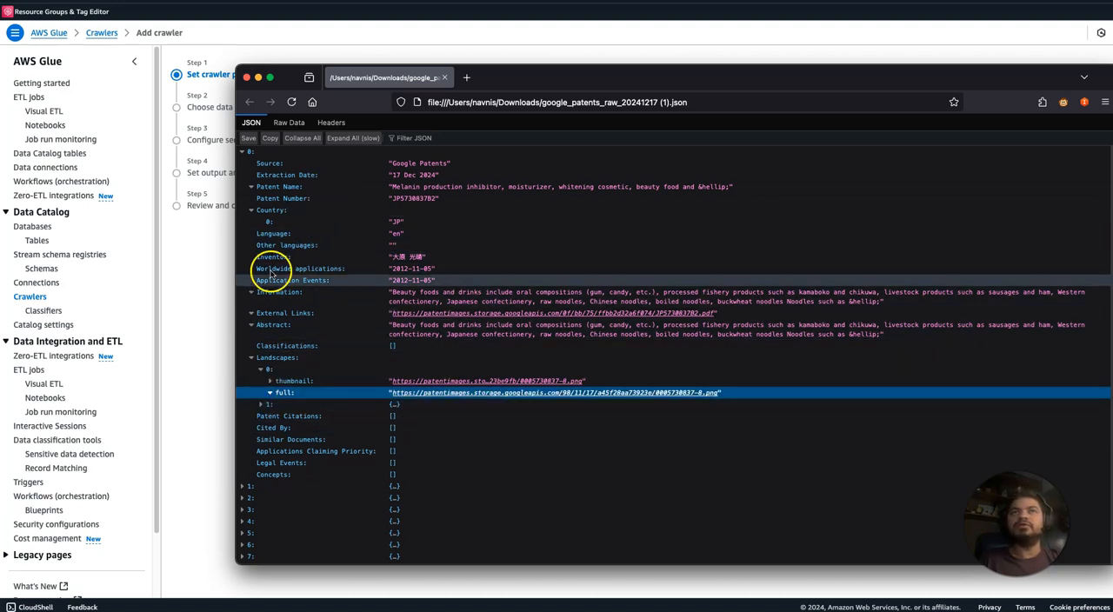
Inspect the JSON file's raw data, highlighting the opening bracket and first record, and close the file.
click(288, 122)
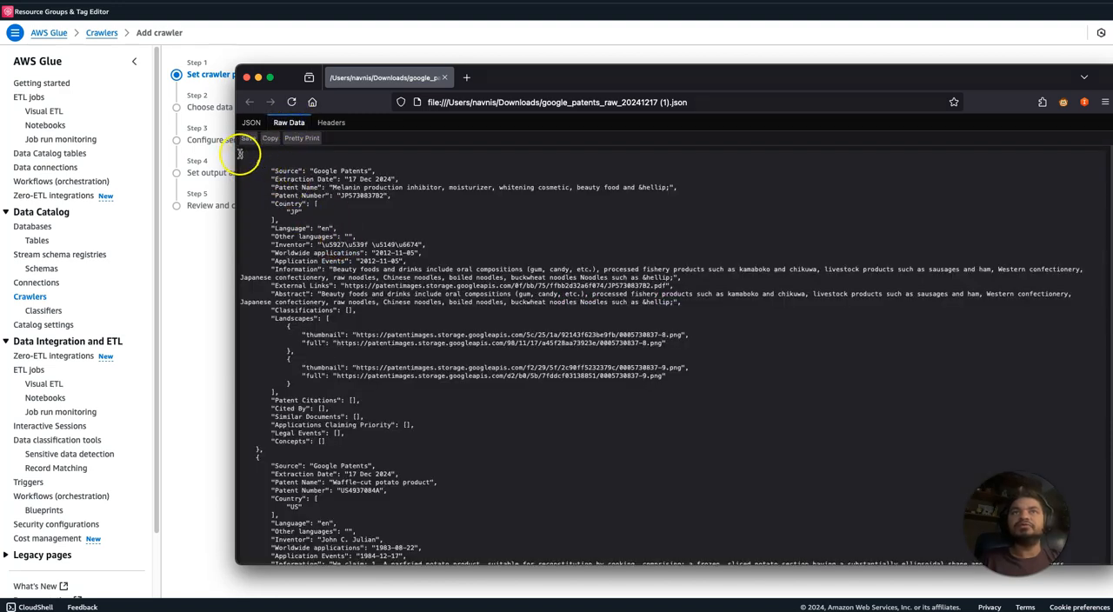
drag(240, 153, 402, 435)
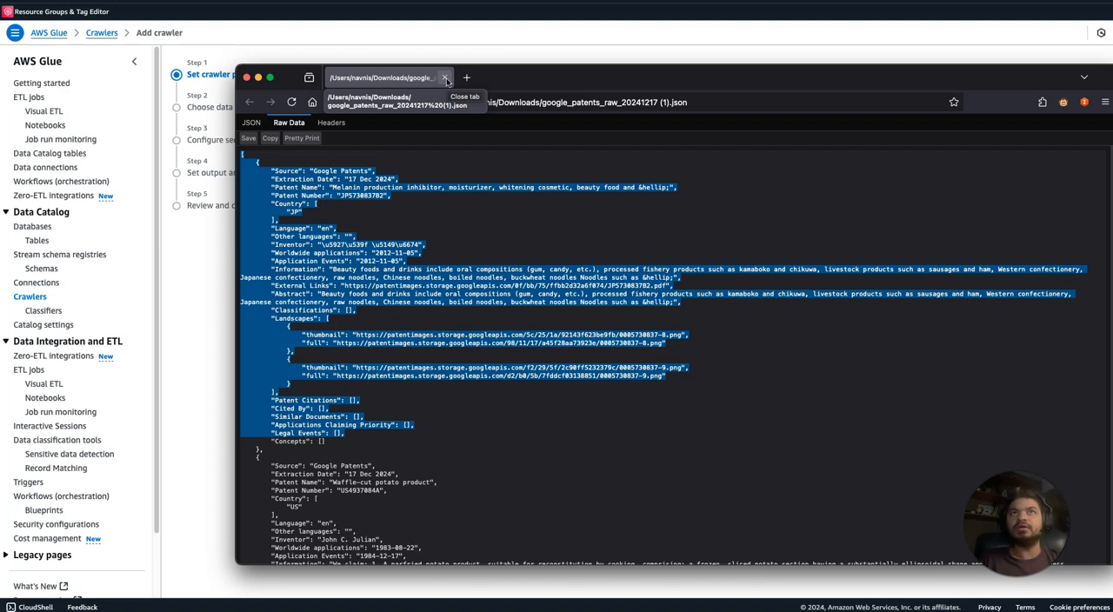
click(446, 79)
Extend the crawler name to begin with json-crawler-withoutcustomeclassif and proceed to the data source settings.
click(478, 143)
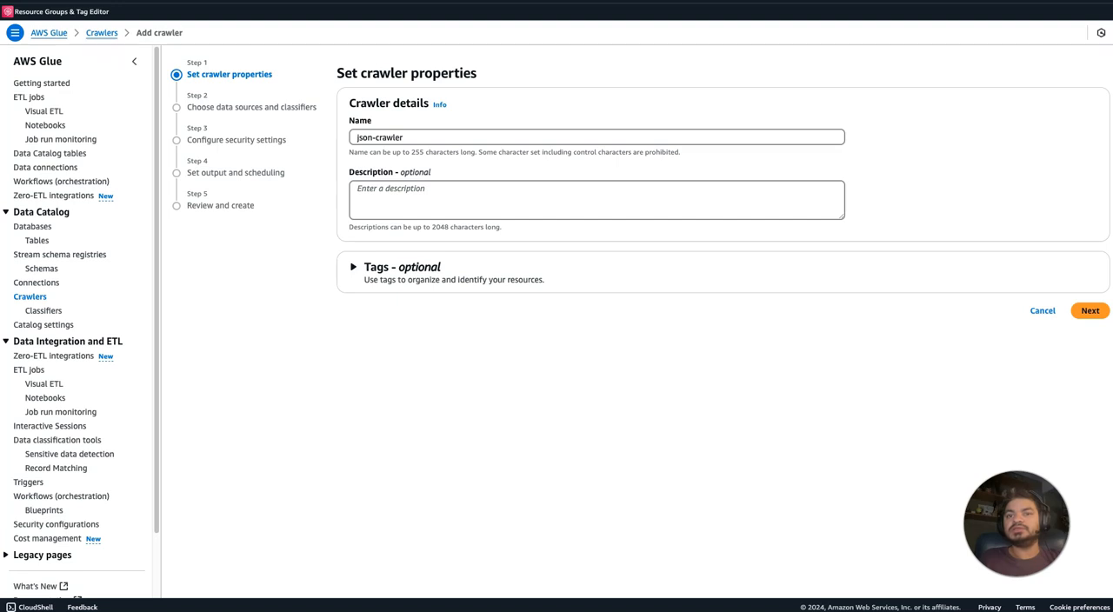
click(1091, 311)
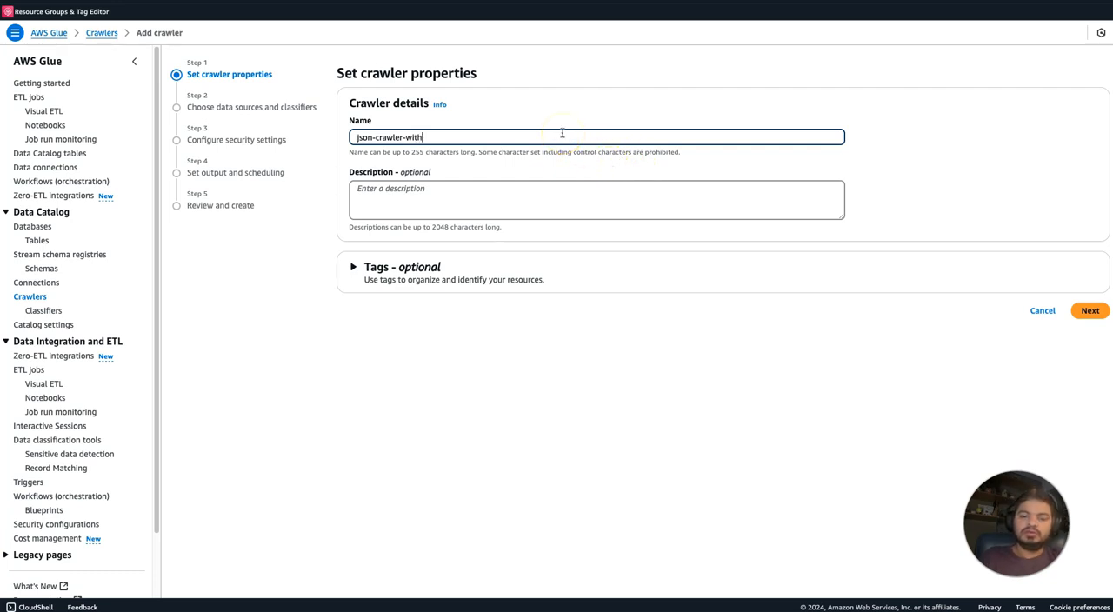
text(-withoutcustomeclassifier)
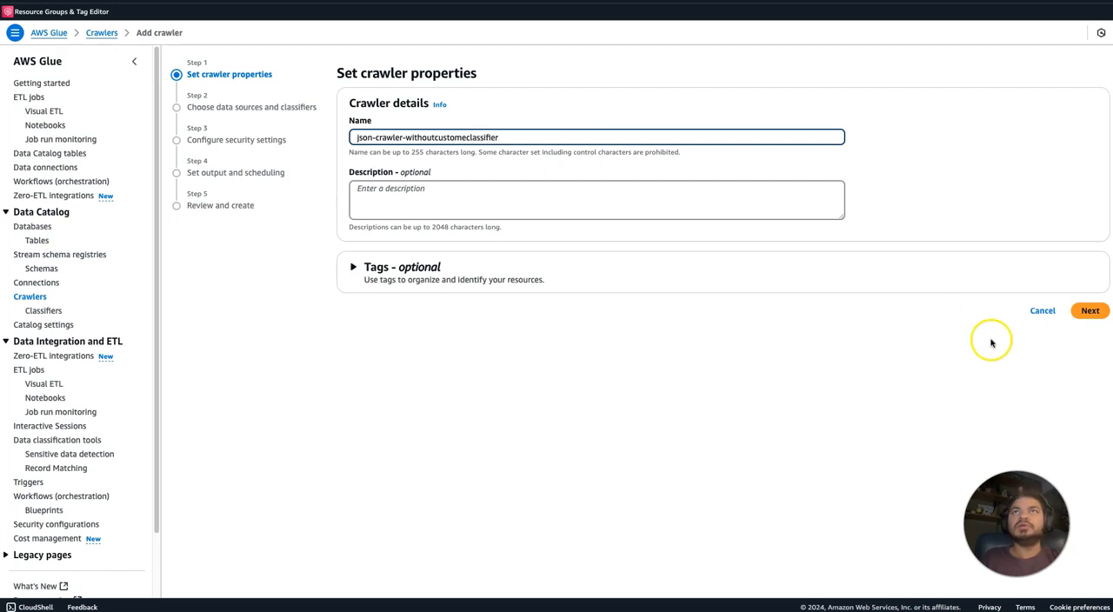
click(1088, 310)
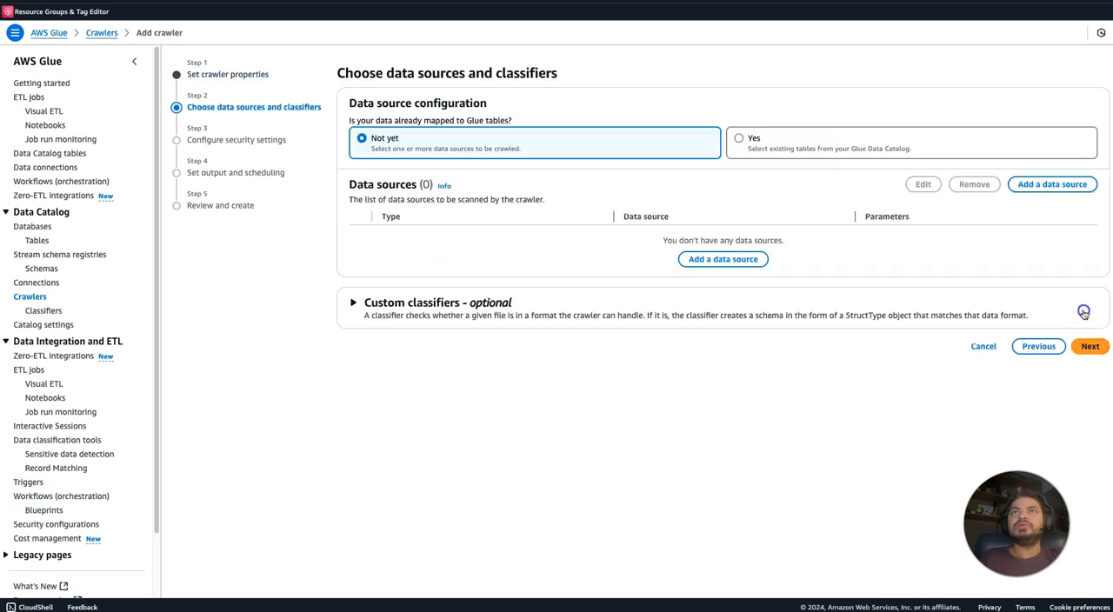
Begin adding an S3 data source to the crawler and search the S3 buckets for json.
click(1045, 185)
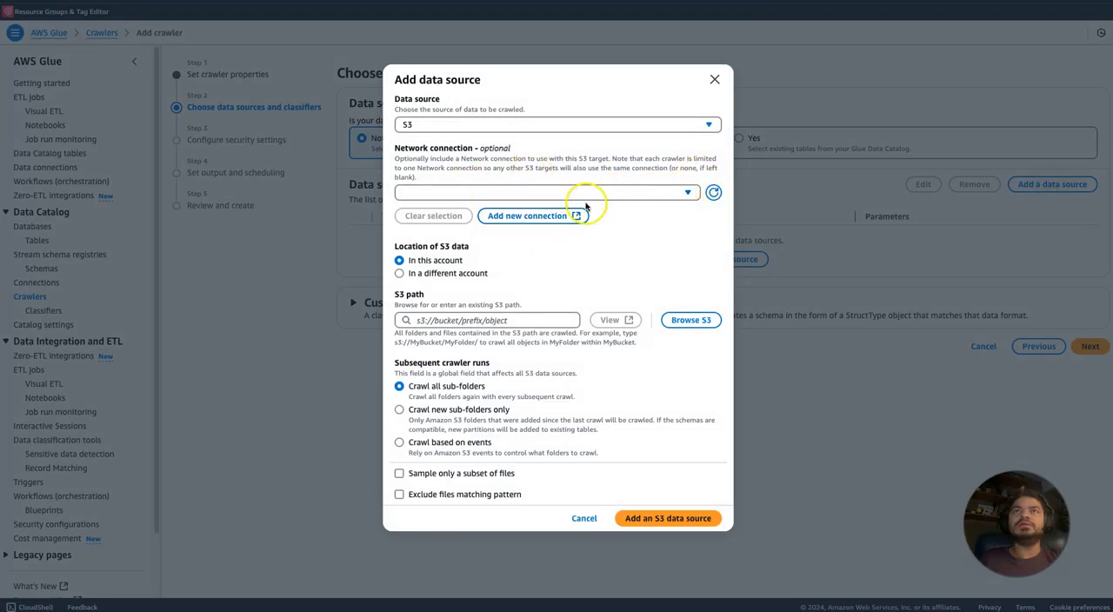
click(692, 320)
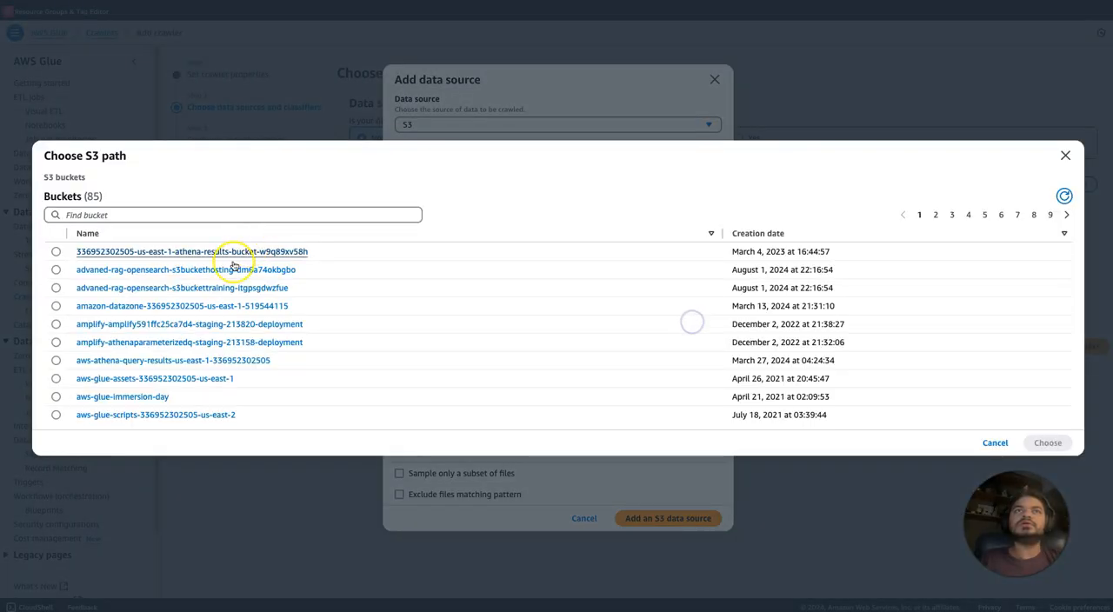
click(185, 213)
text(jsn)
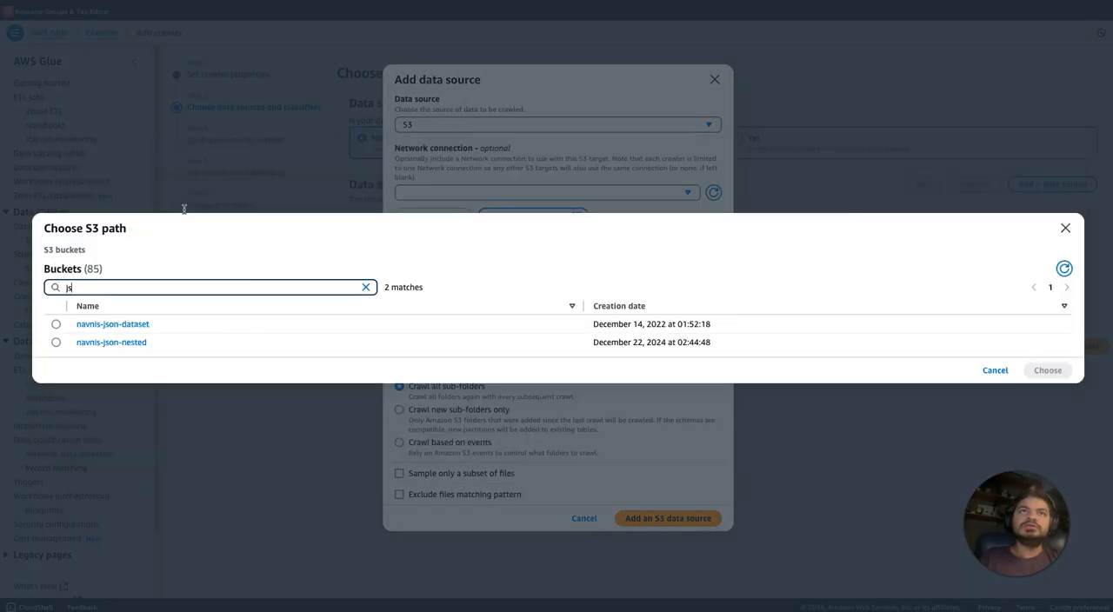
key(BackSpace)
key(BackSpace)
key(BackSpace)
text(json)
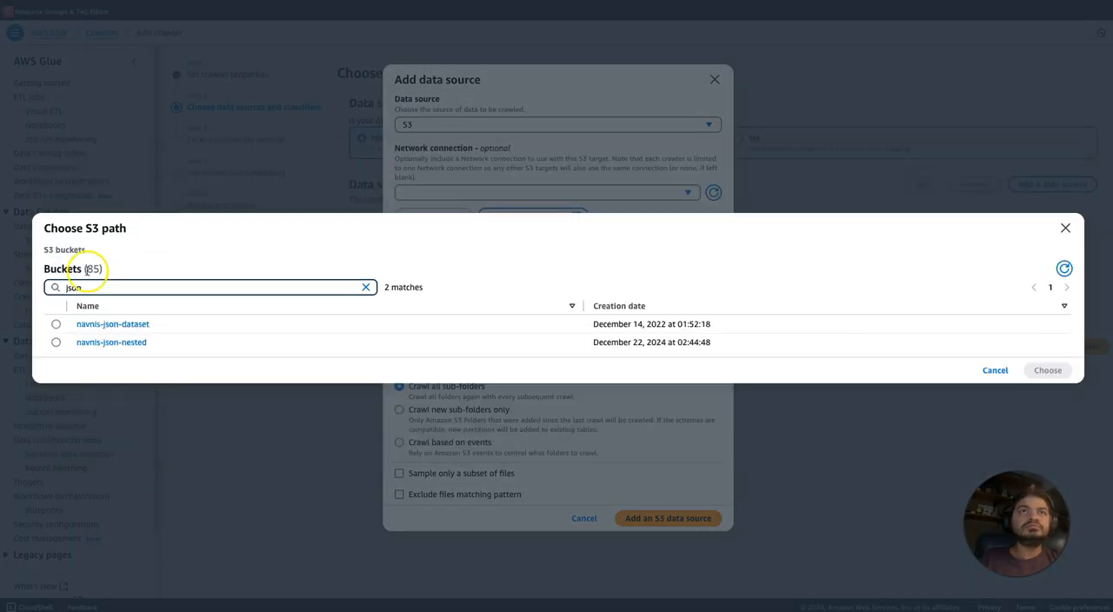
Add the jsonsingleline/ folder of the navnis-json-nested bucket as the crawler's S3 data source and proceed to the security settings.
click(100, 344)
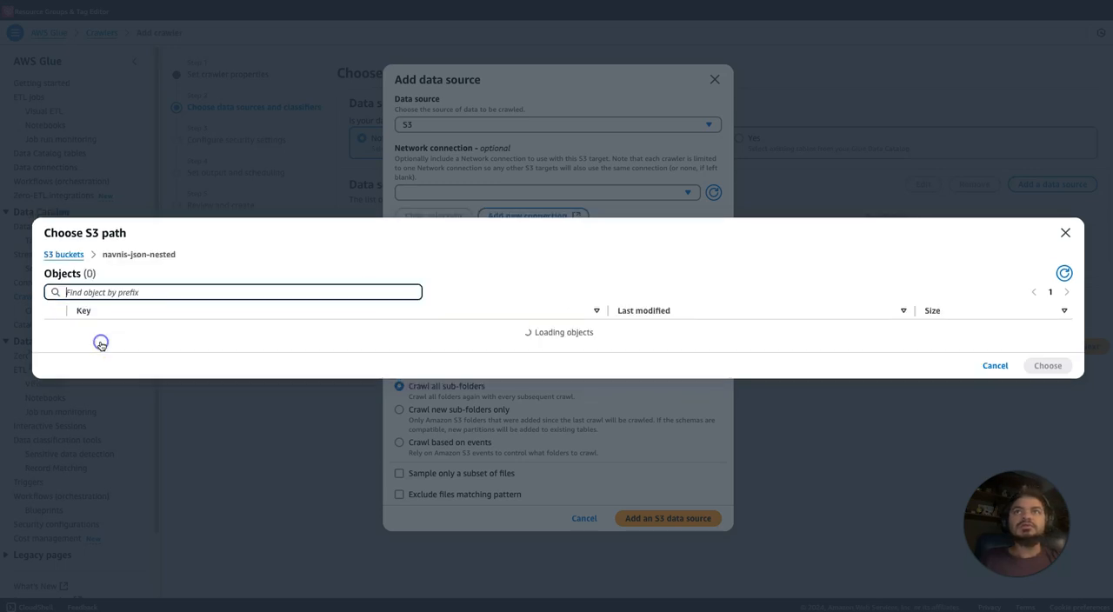
click(55, 333)
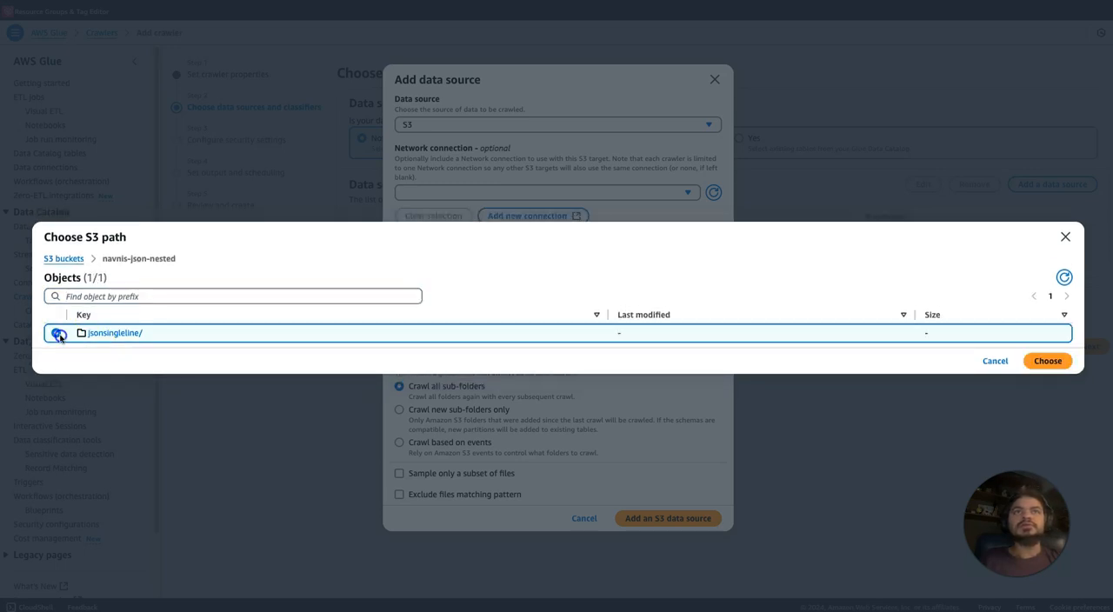
click(1059, 367)
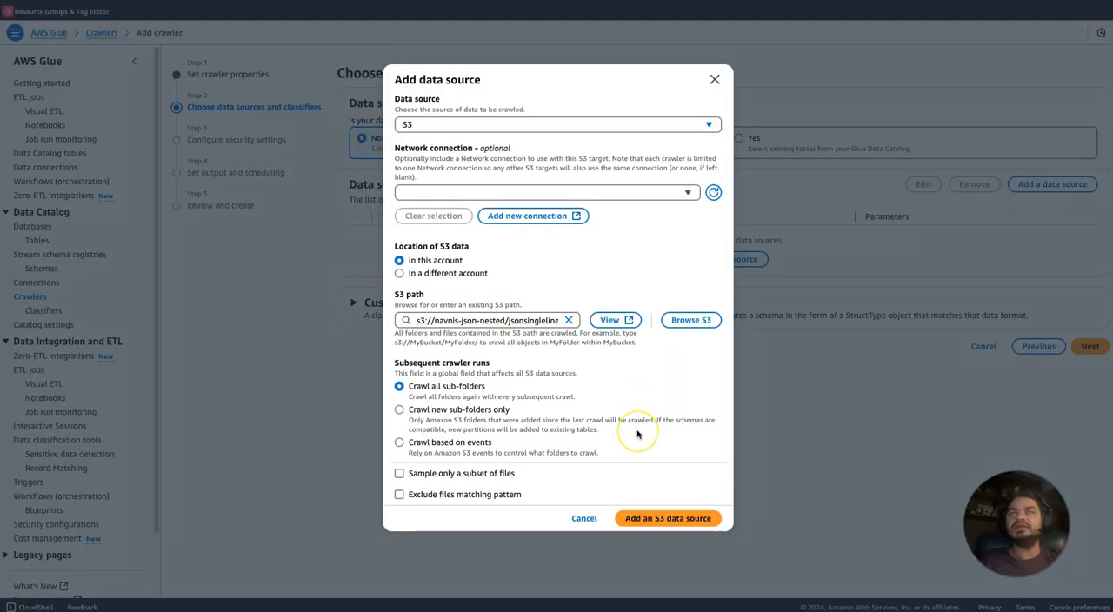
click(659, 519)
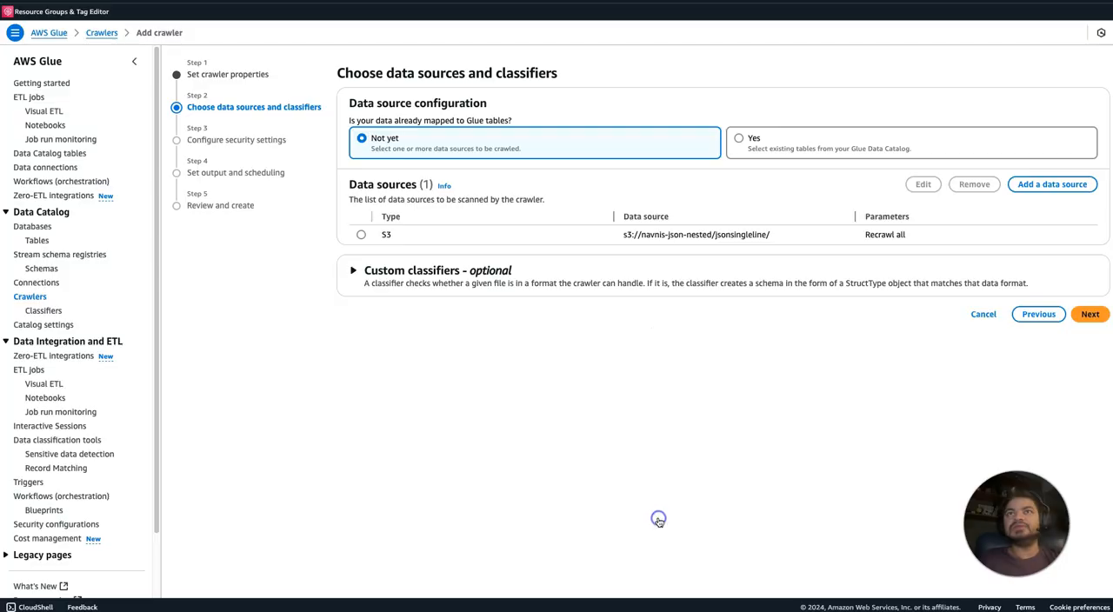
click(1088, 314)
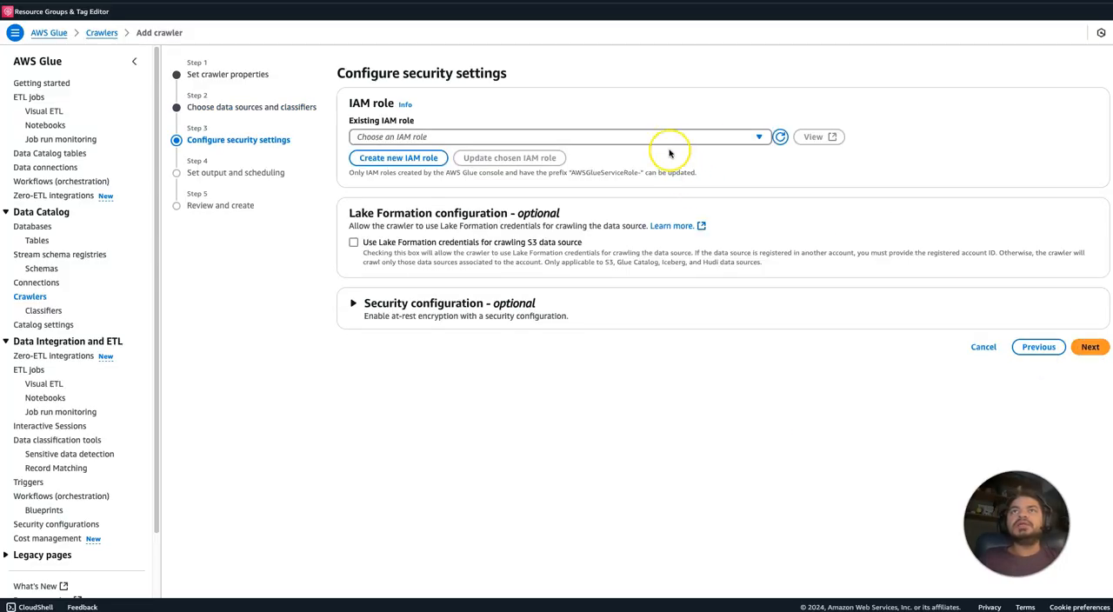
Assign the existing IAM role AWSGlueServiceRole-glueworkshop to the crawler and proceed to the output settings.
click(668, 139)
text(glue)
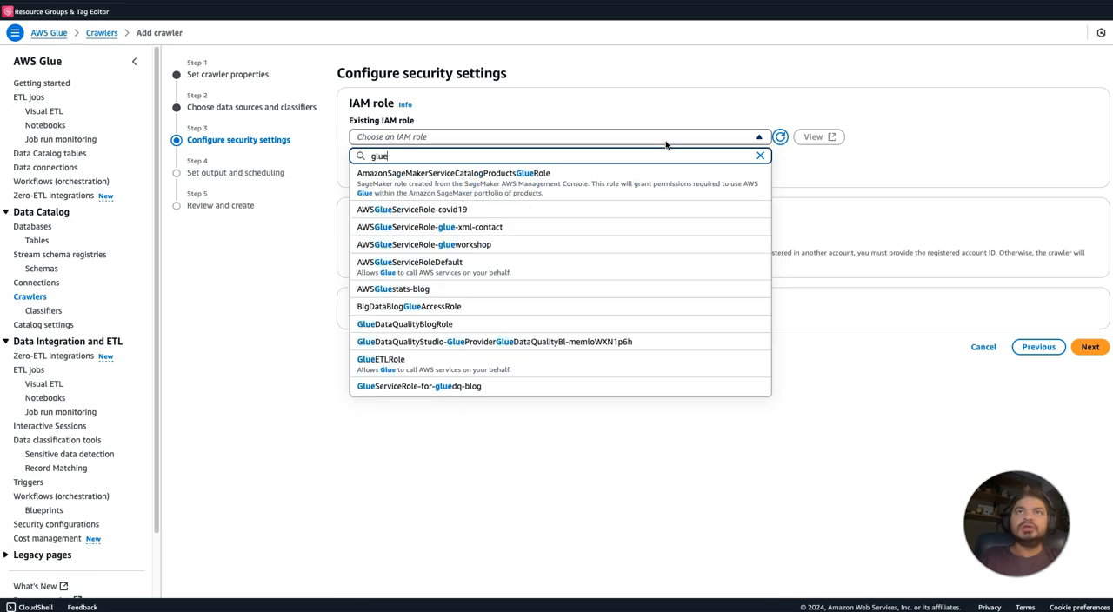
click(591, 244)
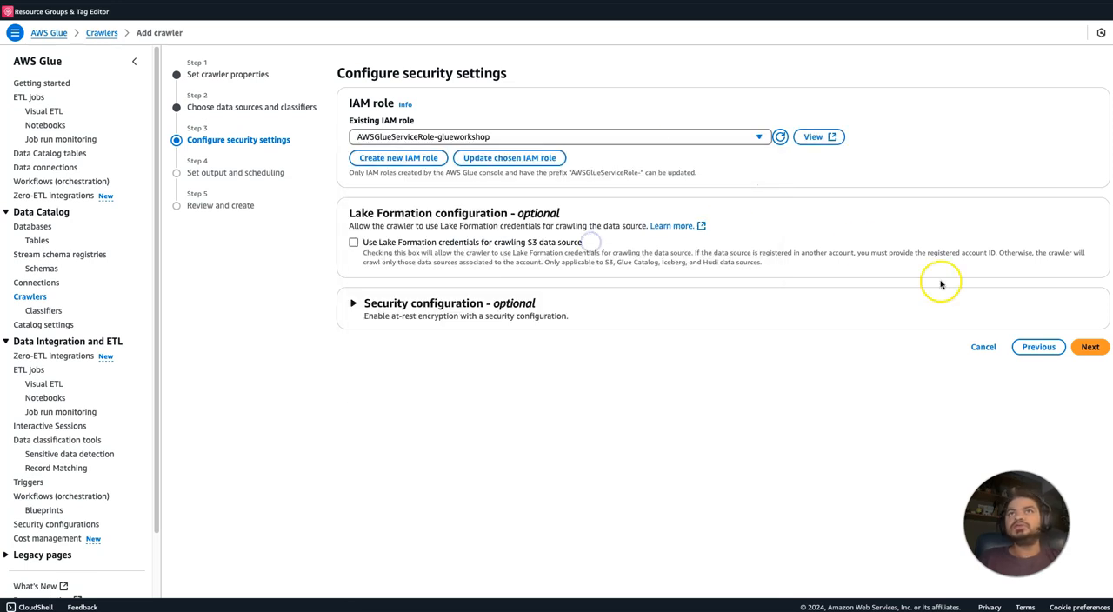
click(1098, 349)
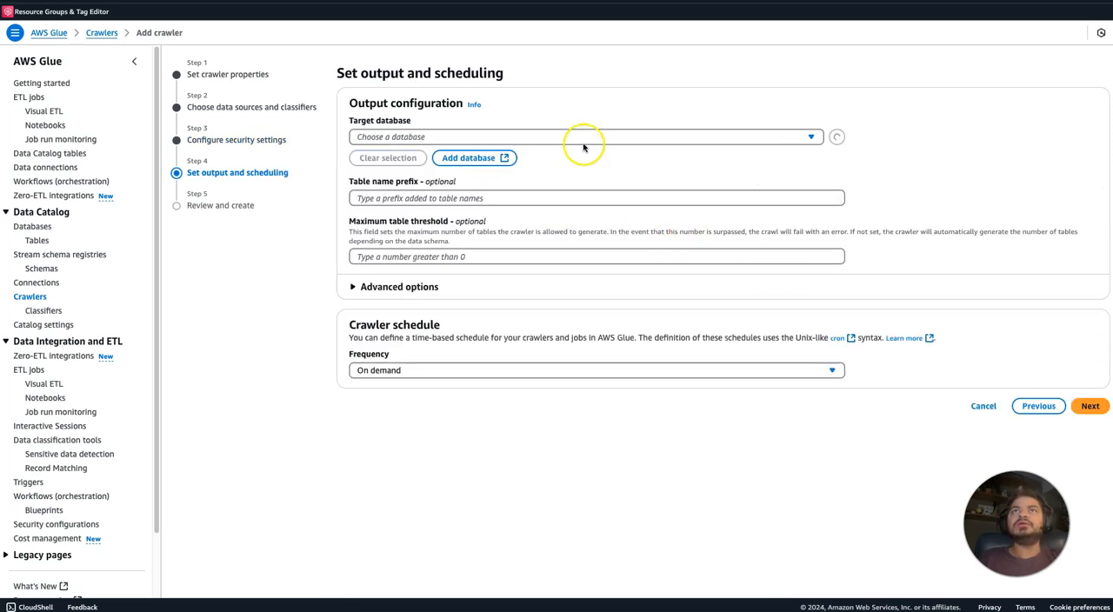
Create a new Data Catalog database named json-db from the crawler's output settings.
click(498, 157)
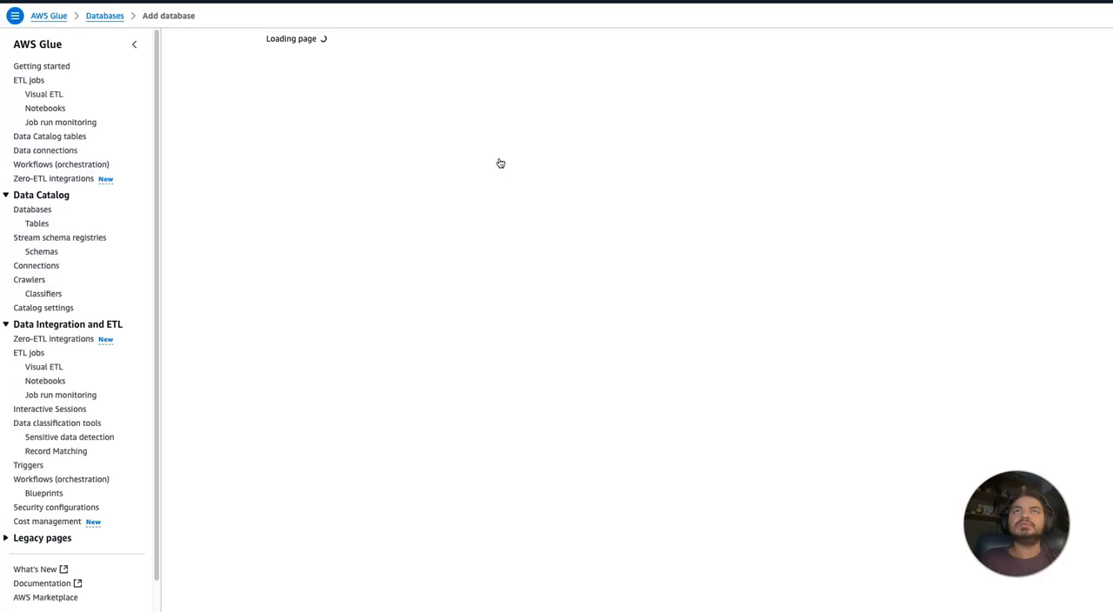
click(373, 136)
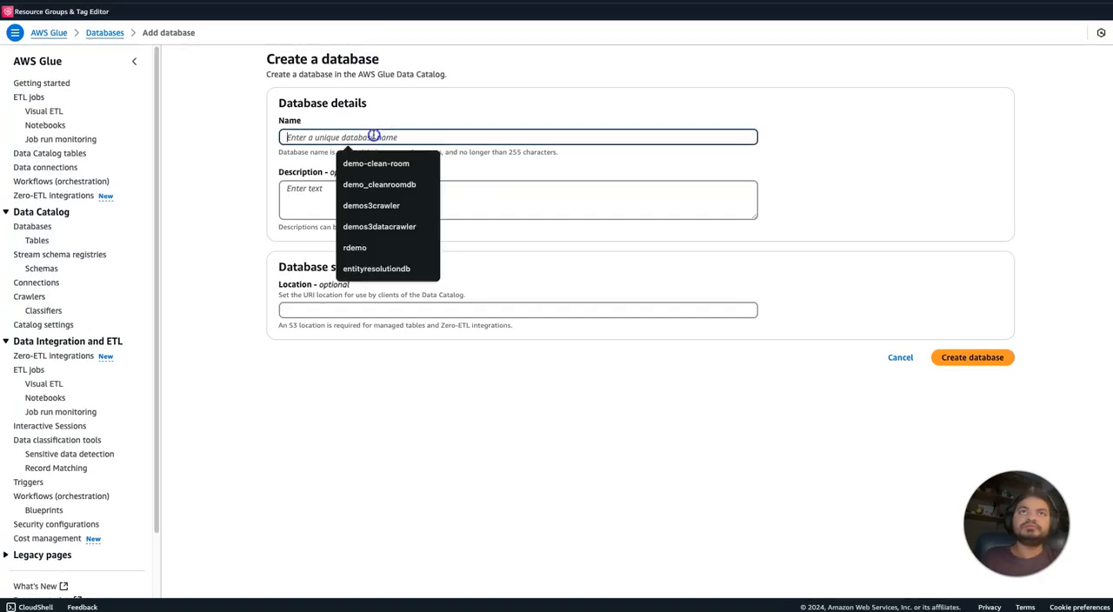
text(json)
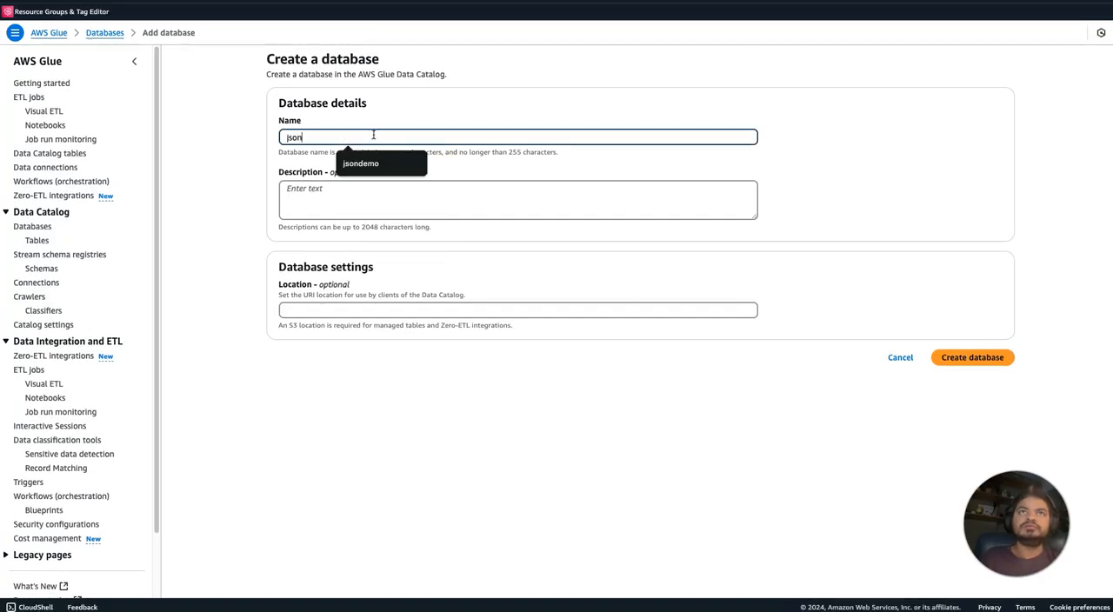
text(-db)
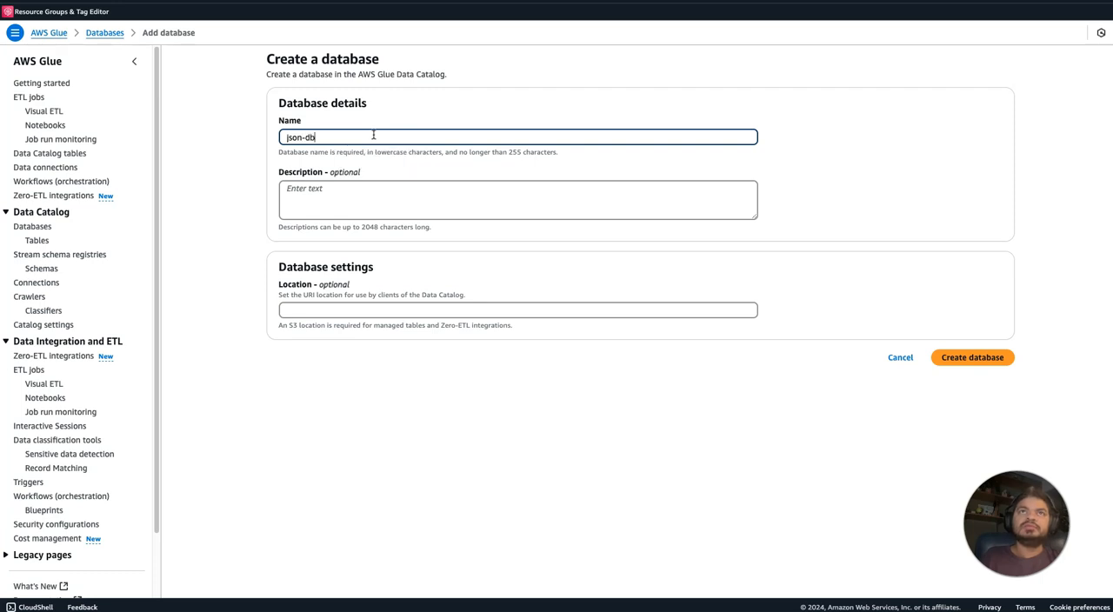
click(972, 363)
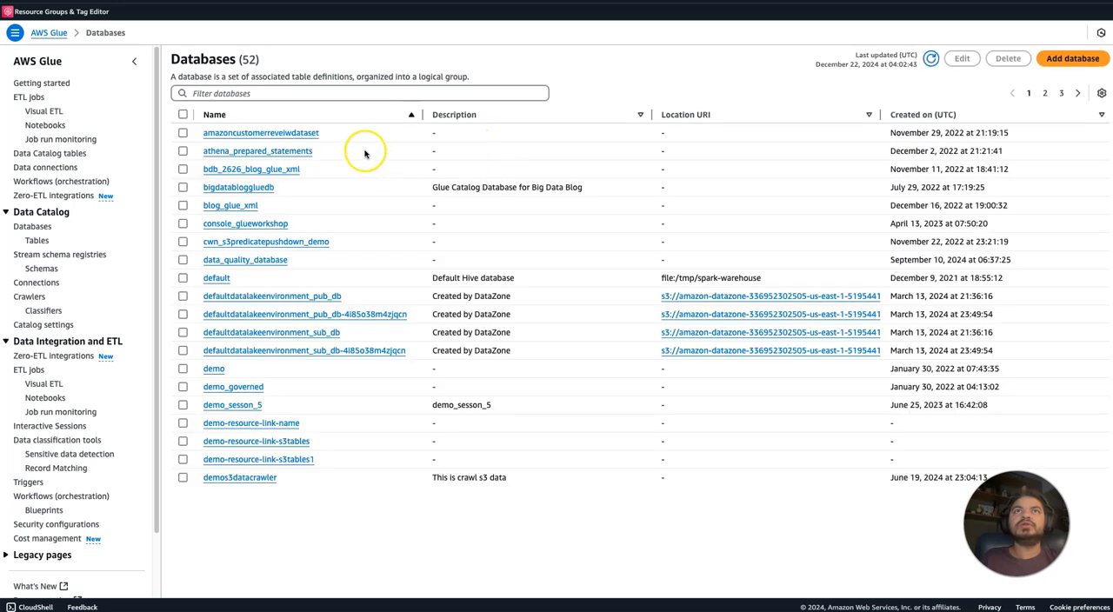
Return to the crawler setup, refresh the database list and select json-db as the target database.
click(356, 2)
click(831, 132)
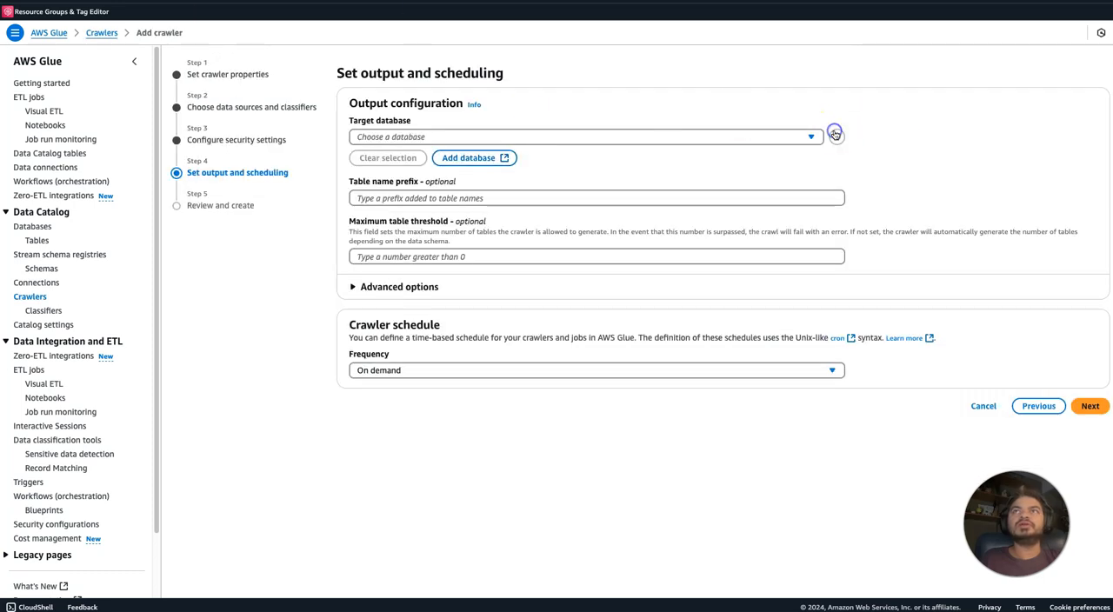
click(738, 138)
text(json)
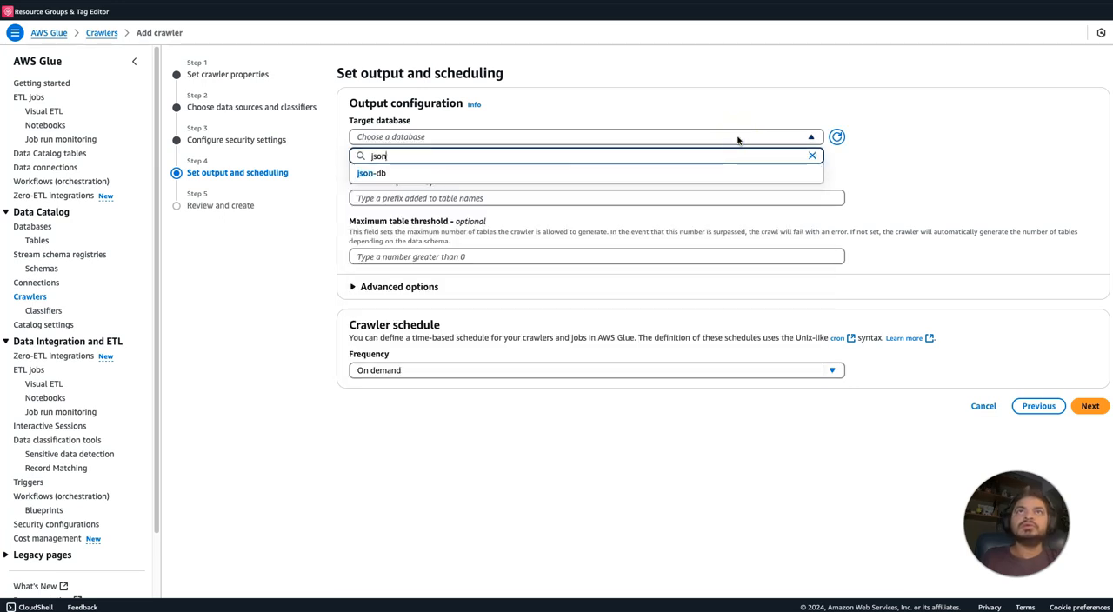
click(683, 173)
Set the crawler's table name prefix to raw_.
click(606, 199)
text(wit)
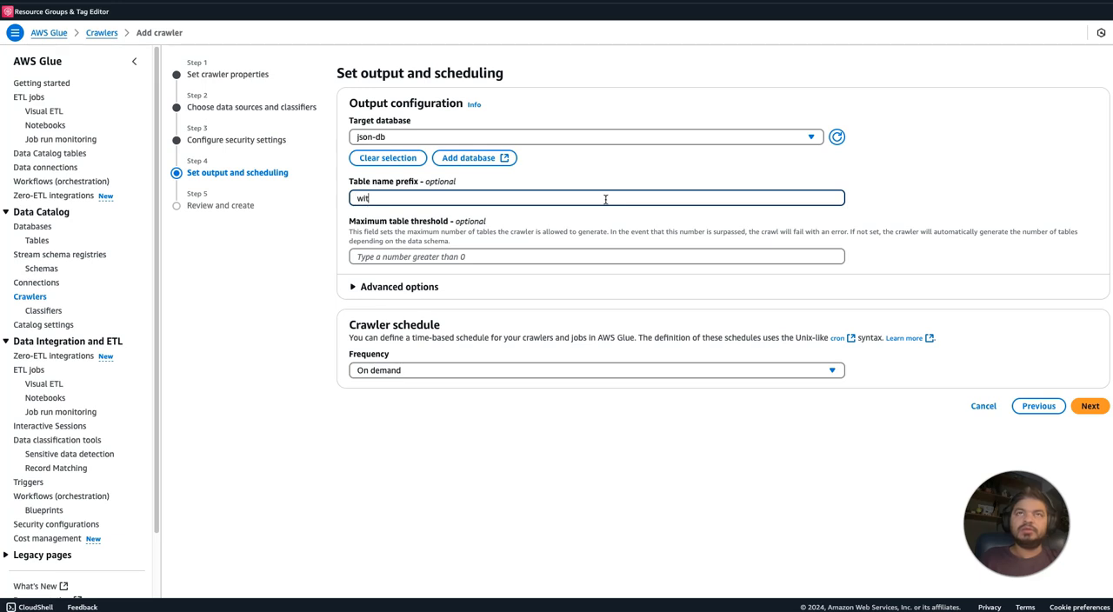
key(BackSpace)
key(BackSpace)
text(raw)
click(596, 499)
click(919, 432)
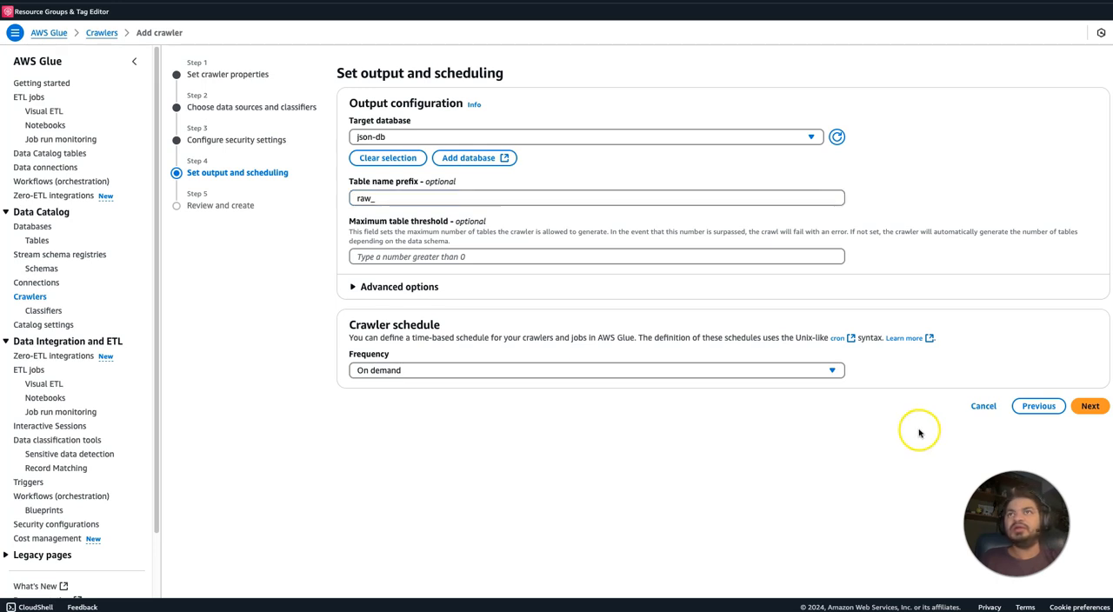
Proceed to the review, create the crawler and run it.
click(1089, 406)
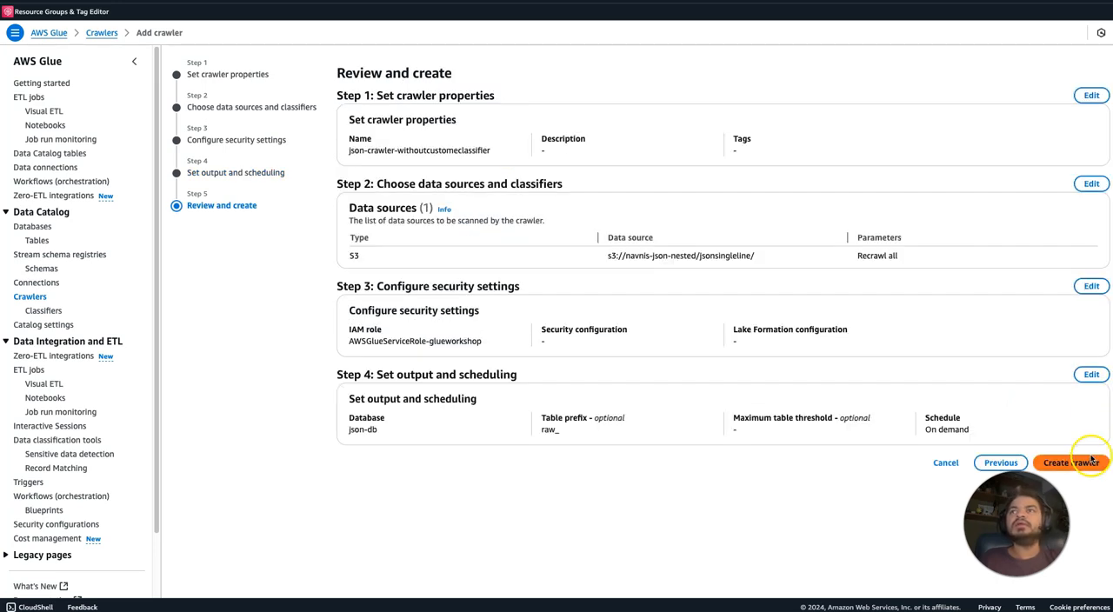
click(1072, 463)
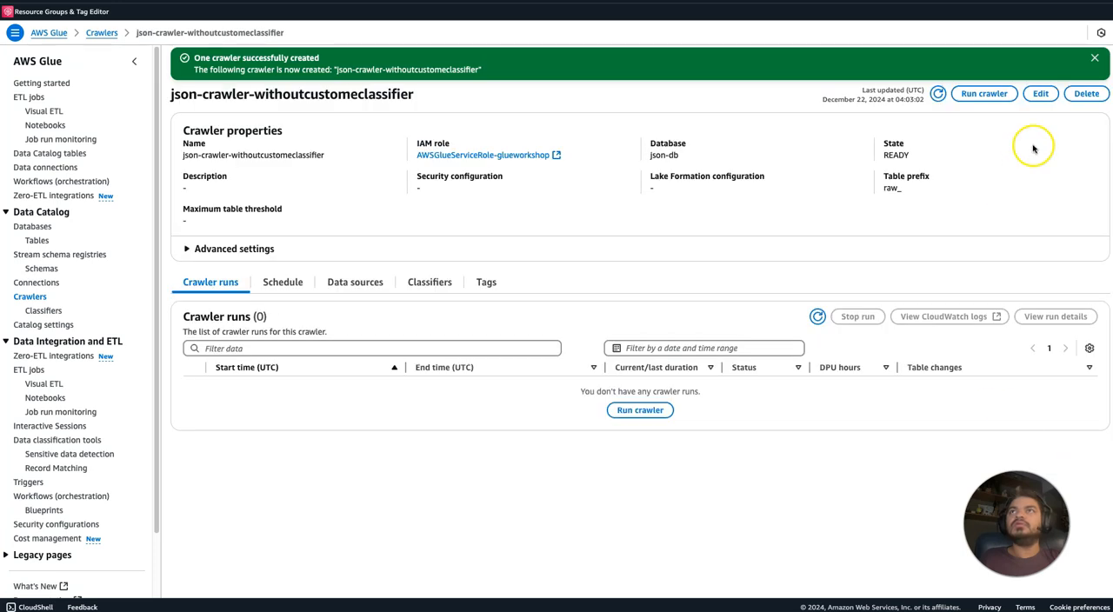
click(984, 93)
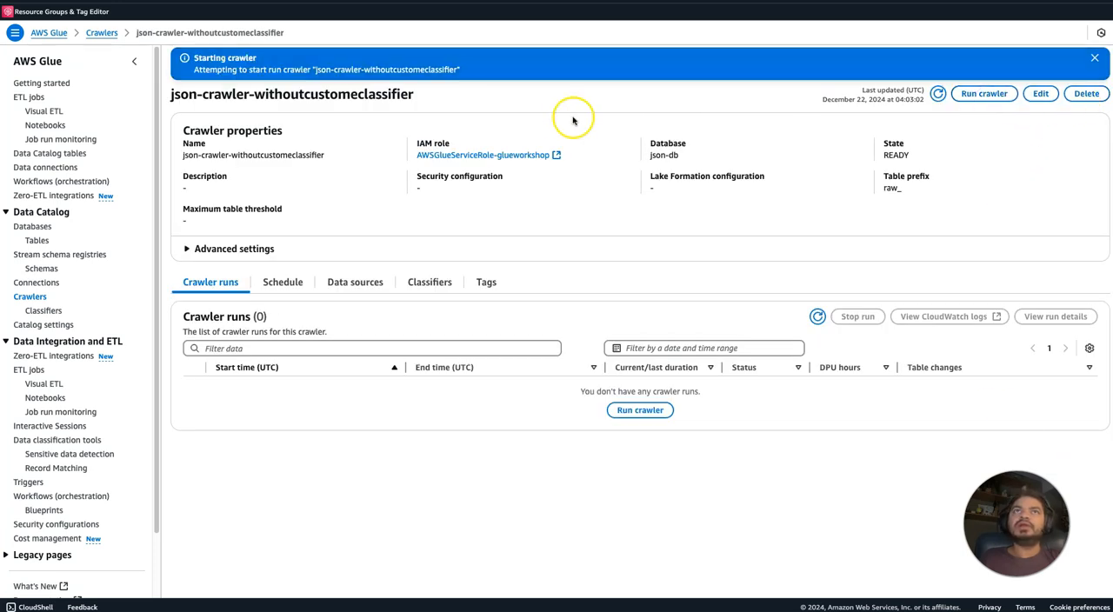
Start creating another crawler named json-crawlerwithclassfier and proceed to the data source and classifier settings.
click(33, 297)
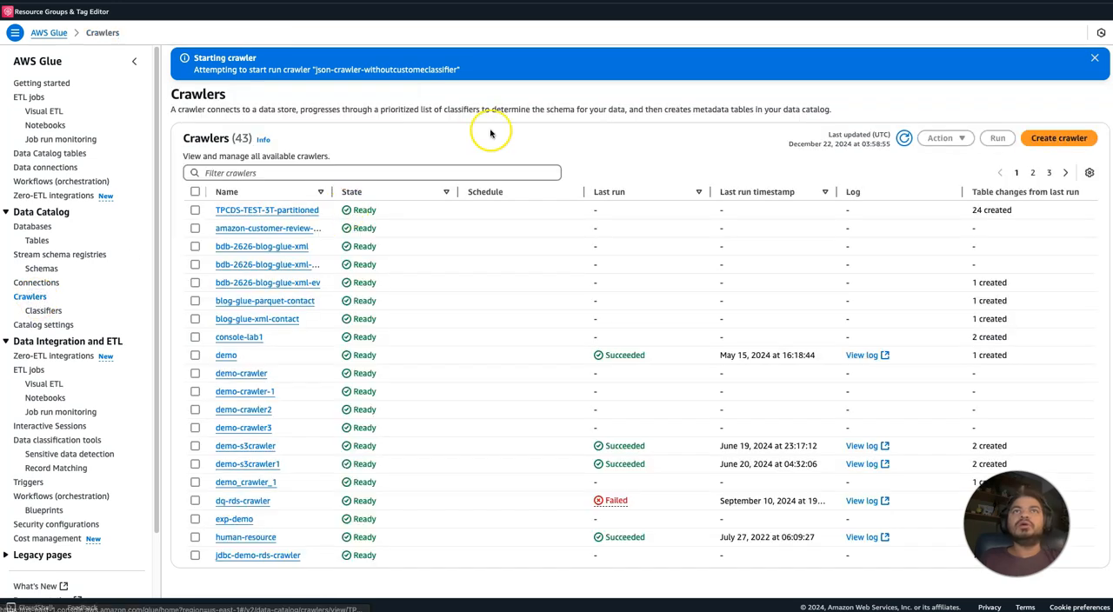
click(1073, 138)
click(499, 176)
text(json-crawler)
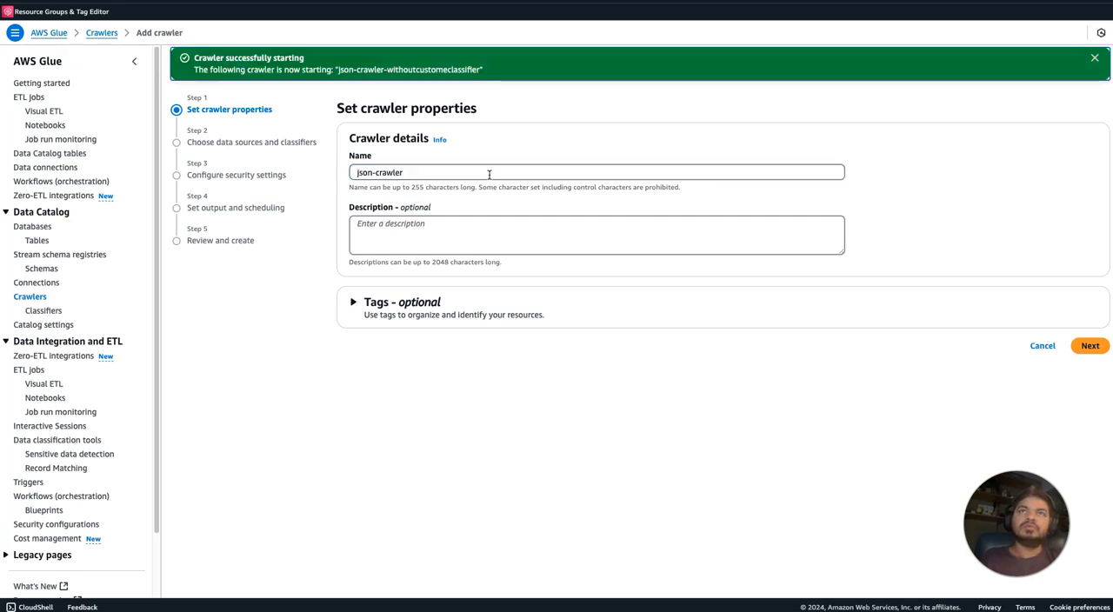
click(480, 176)
text(withca)
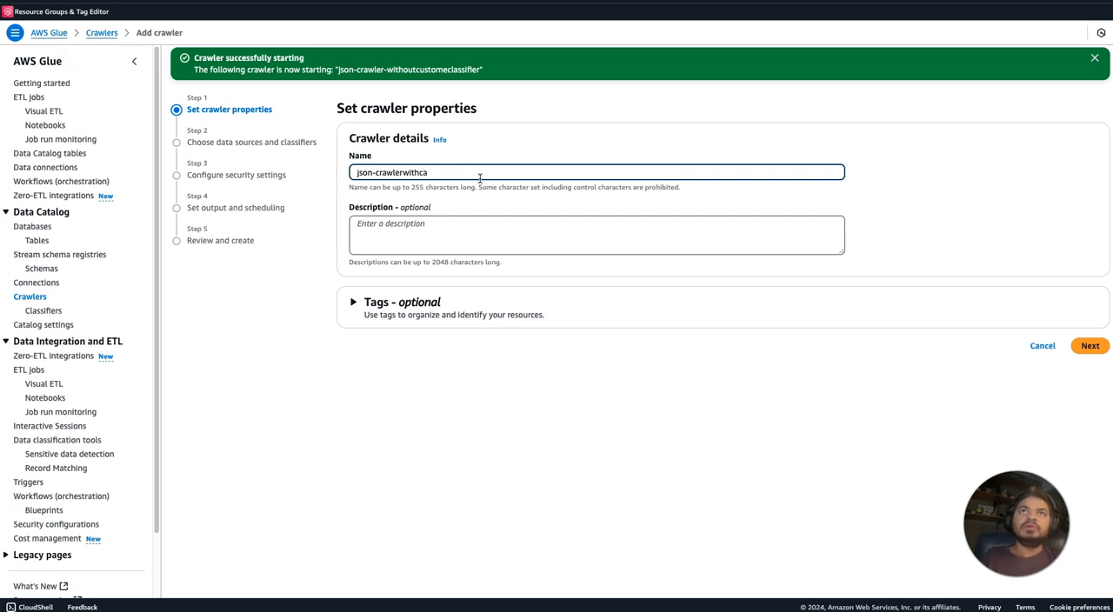
key(BackSpace)
text(lassfier)
click(584, 398)
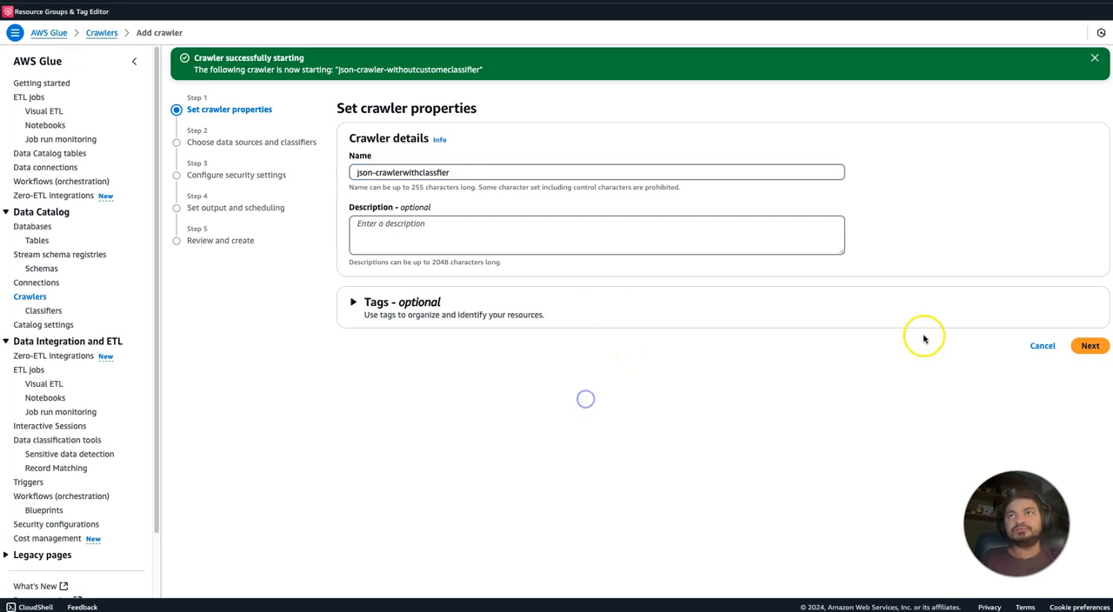
click(1091, 345)
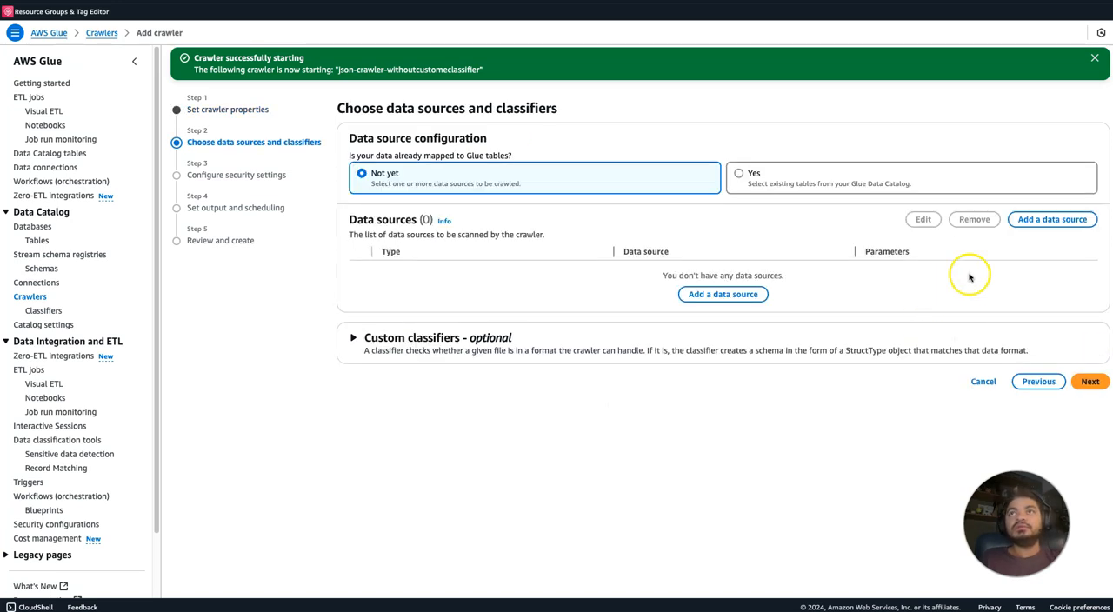
click(1043, 226)
click(476, 321)
click(704, 321)
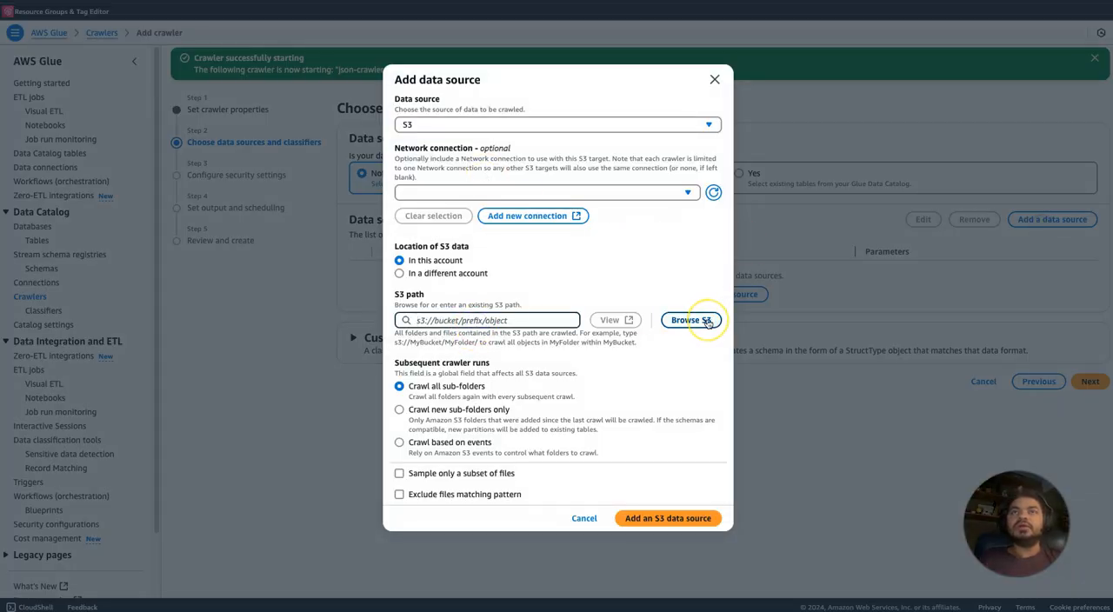
click(715, 81)
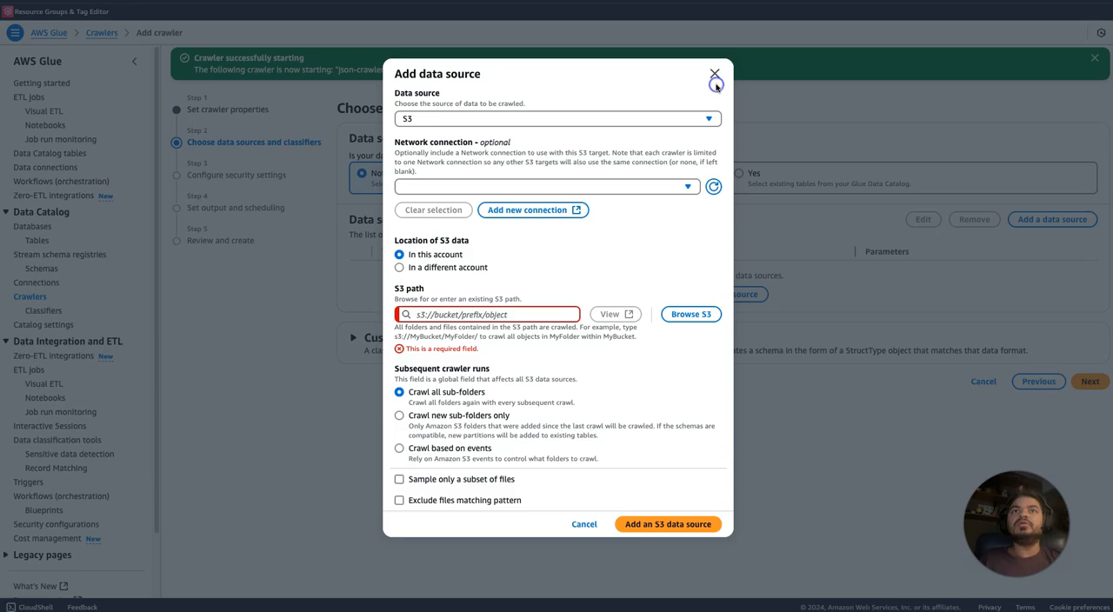
click(714, 75)
Check the custom classifiers available for the crawler and start adding a new classifier.
click(488, 337)
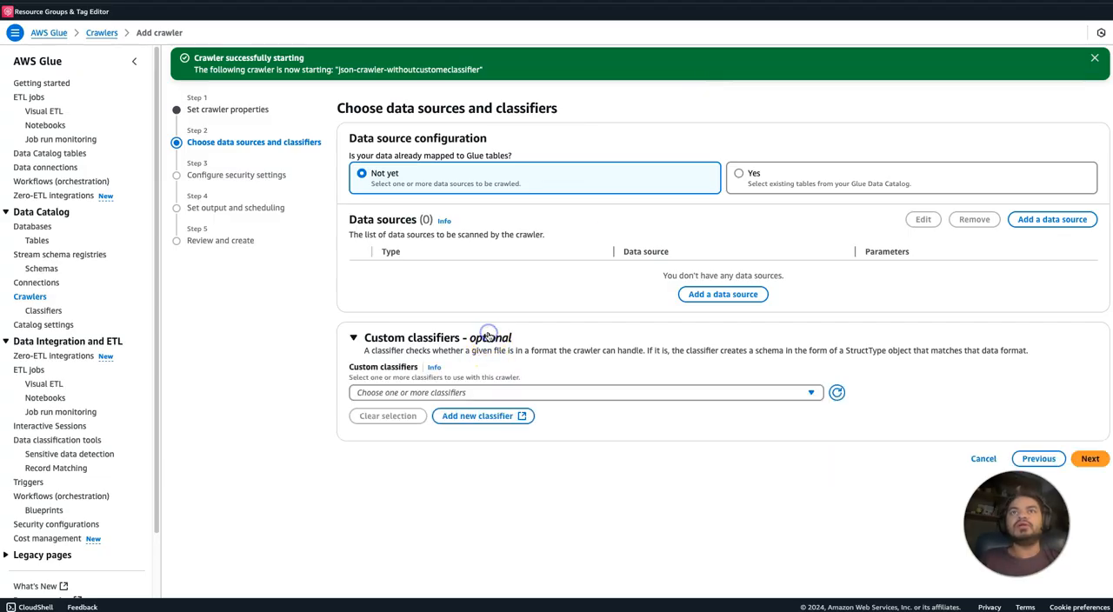
click(466, 392)
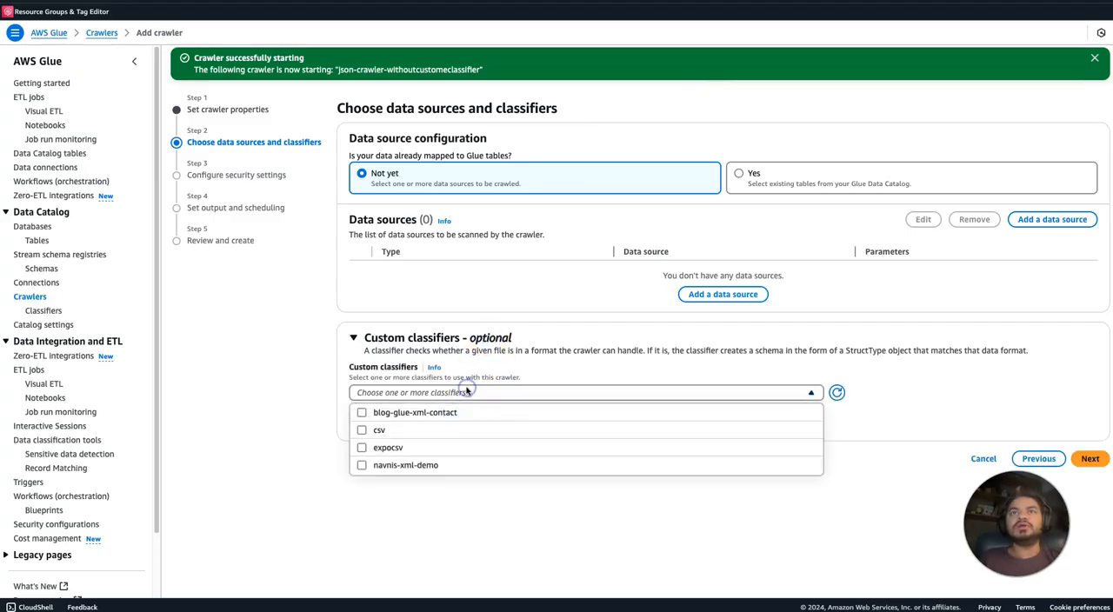
click(434, 540)
click(495, 422)
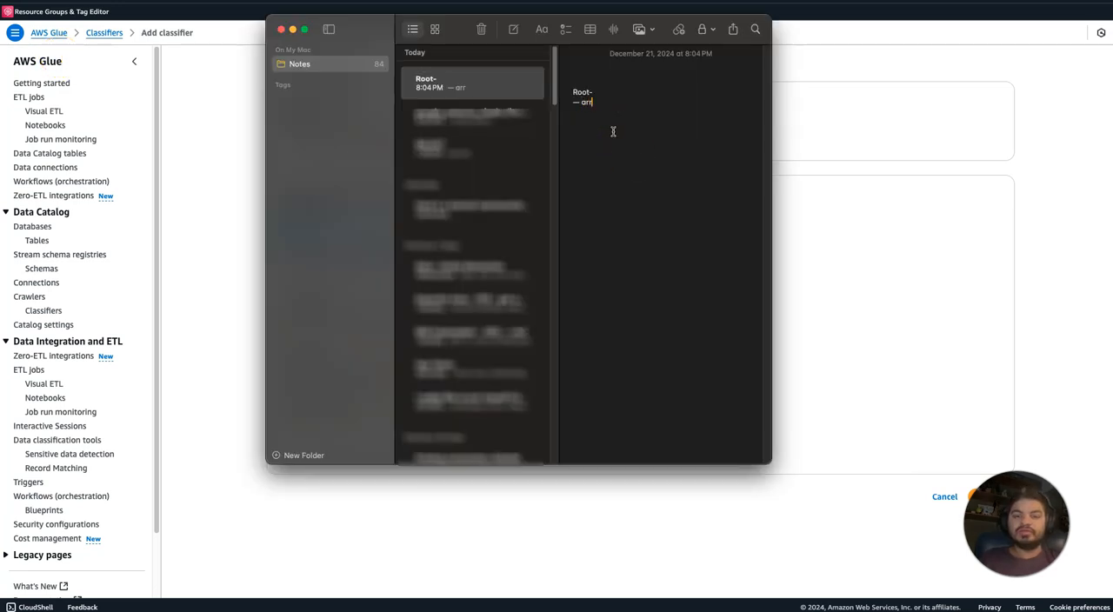
Clear the unfinished Root outline from the open note.
text(y)
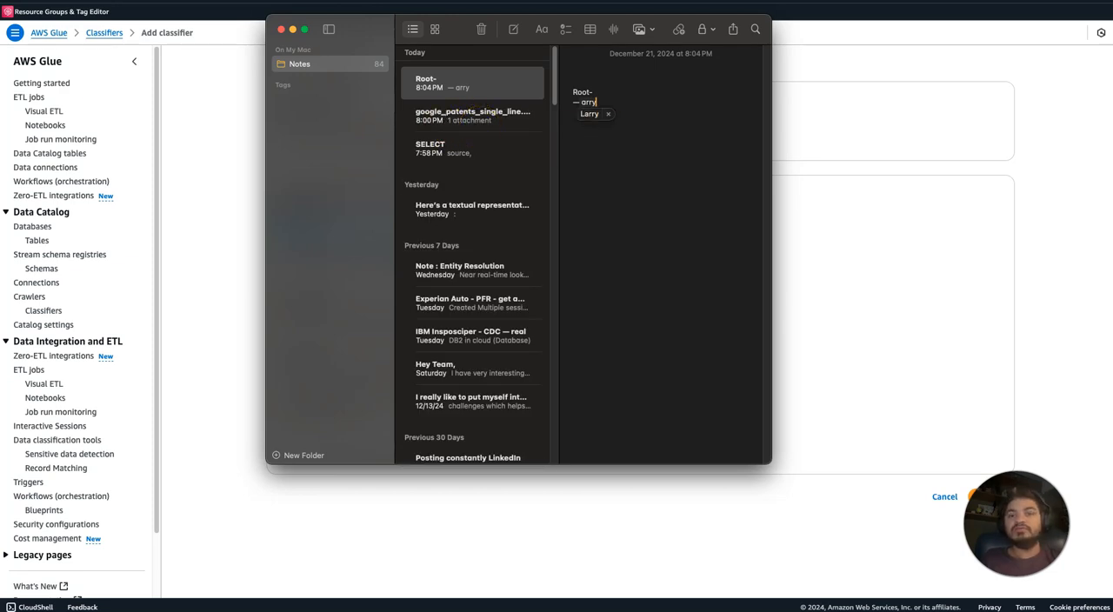
key(super+Tab)
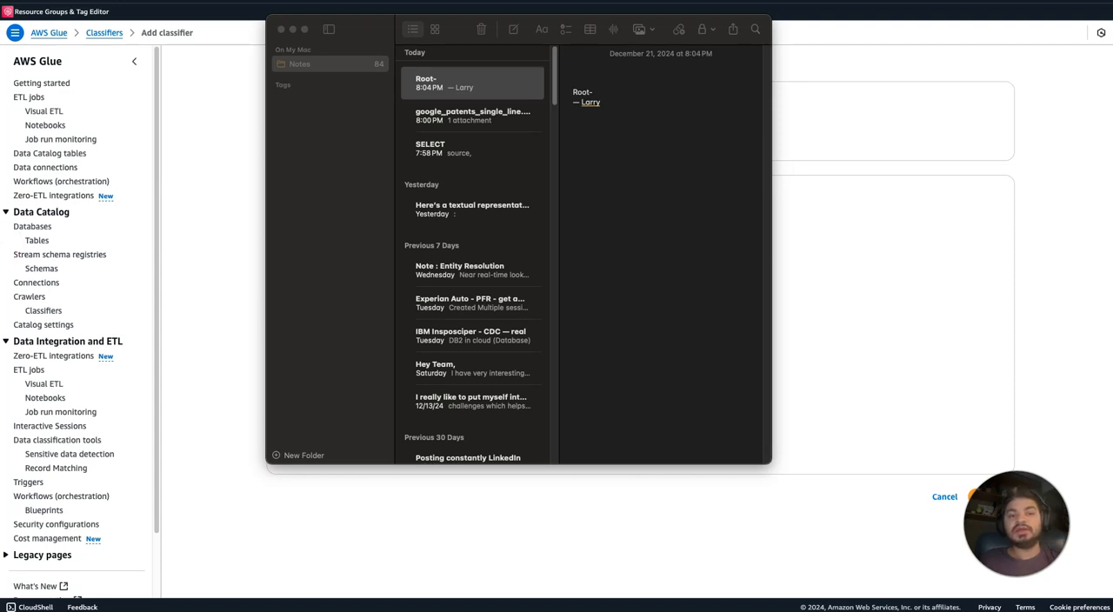
click(599, 102)
drag(596, 101, 567, 91)
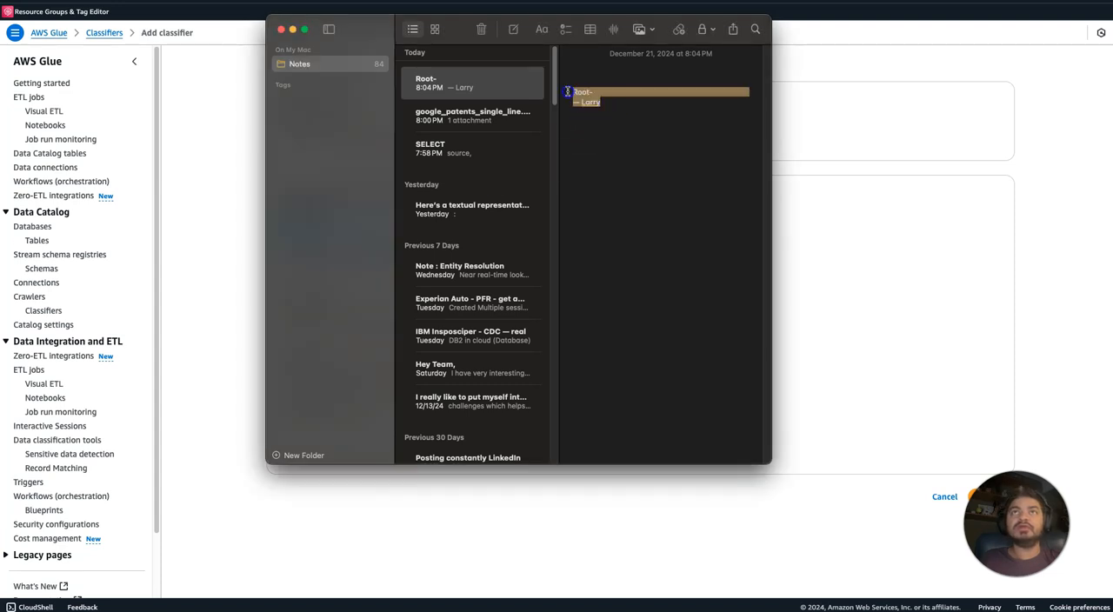
key(BackSpace)
Write a Root outline in the note with the child record : array and the JSON path $[*] beneath it.
text(root)
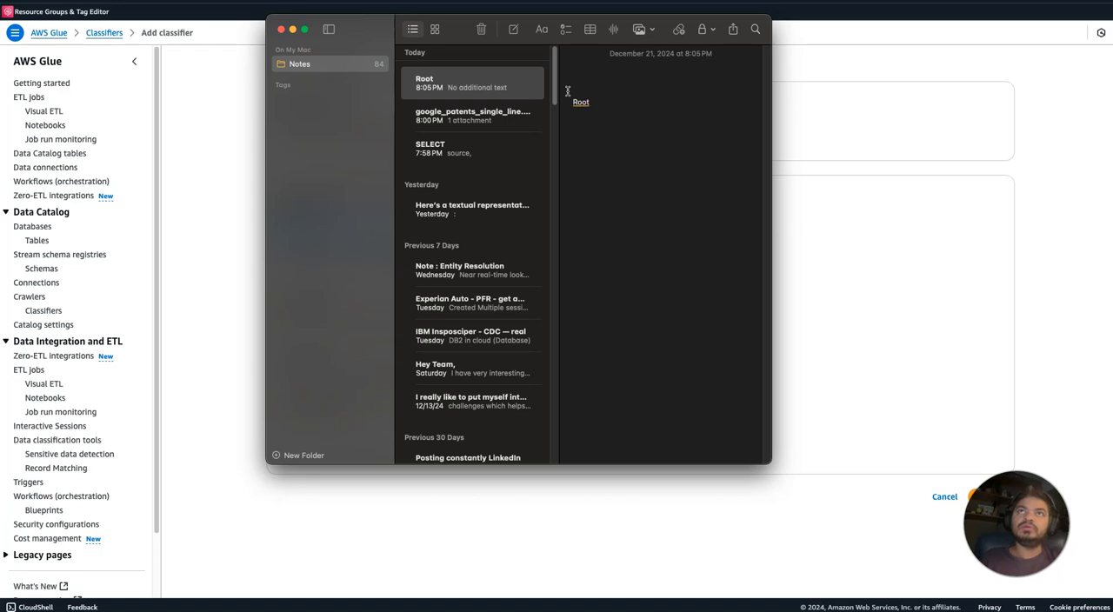
text( -- )
text(|)
text( -- recor)
text(d : ar)
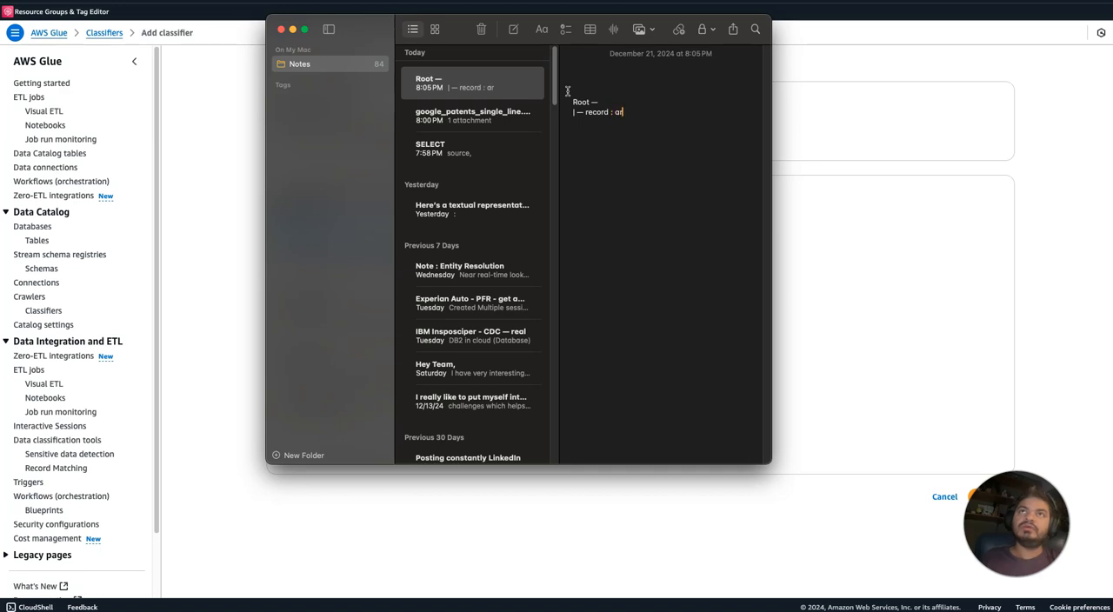
text(ry)
key(BackSpace)
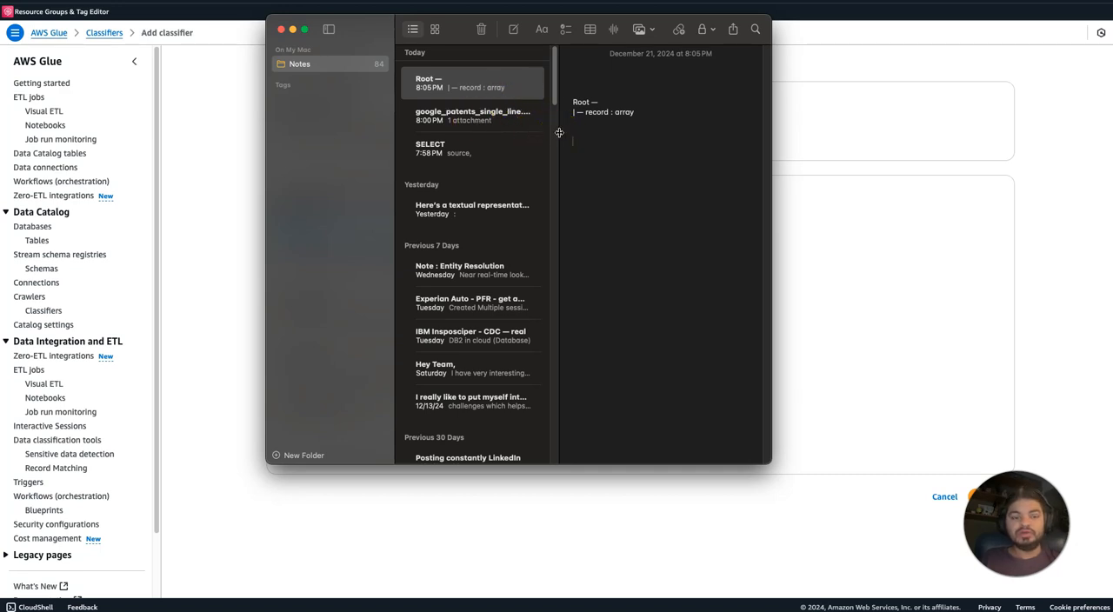
text([*)
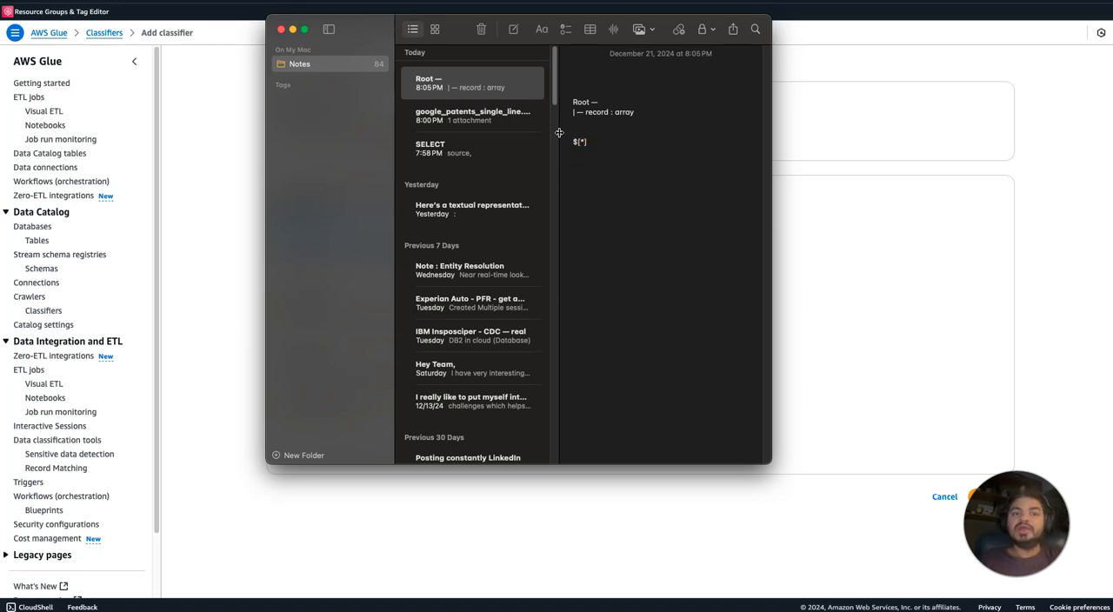
Start a second Root outline below the JSON path with the child Type: string.
text(root)
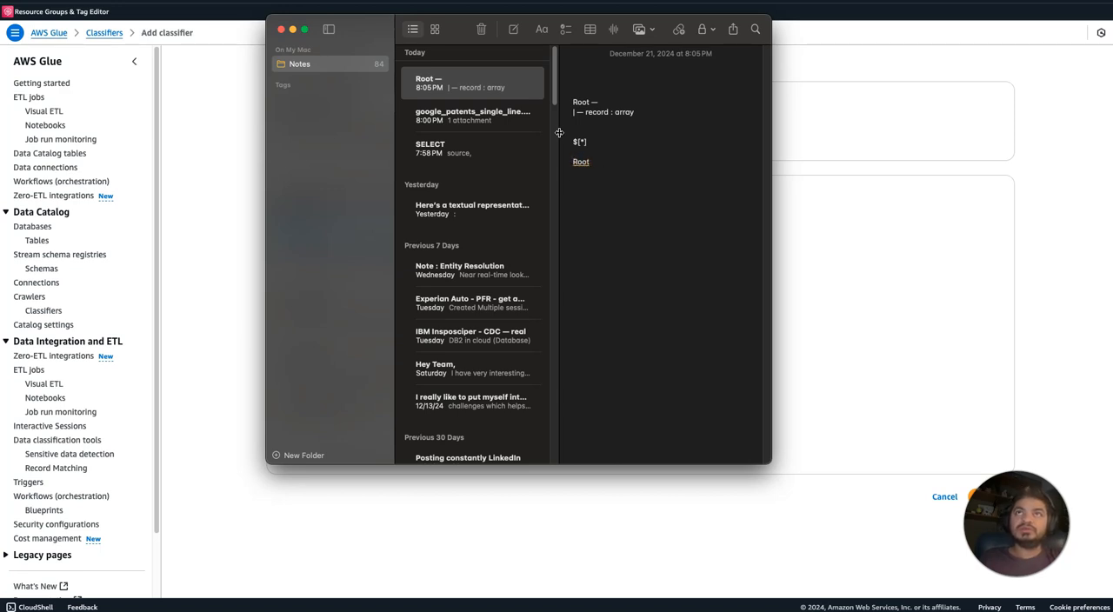
key(Return)
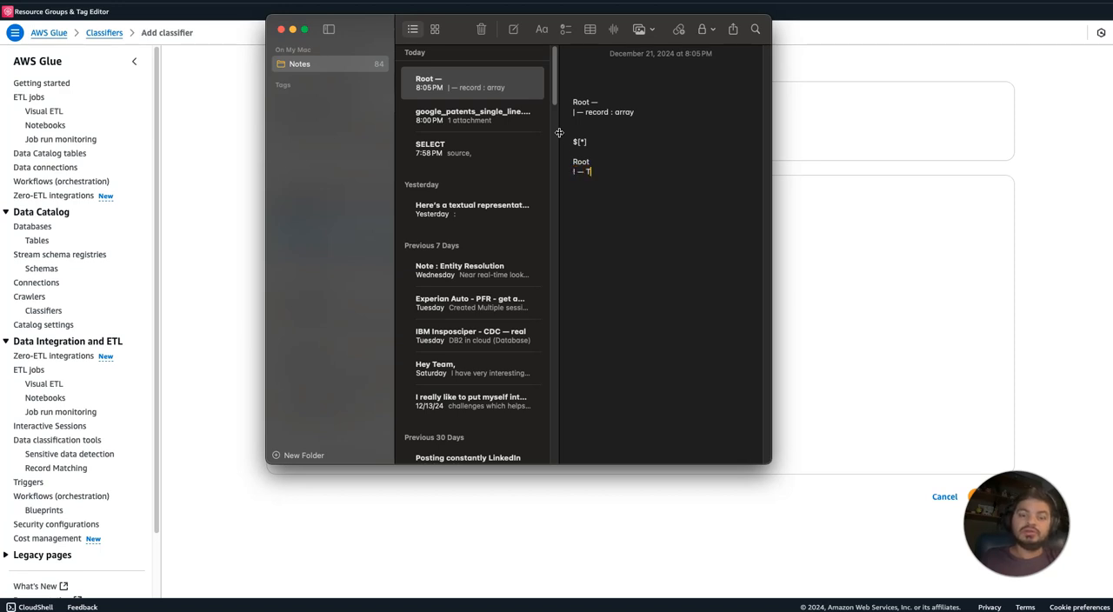
text(| — Typoe)
key(BackSpace)
key(BackSpace)
text(e: string)
Add the children id: string and name: string to the second Root outline.
text(-)
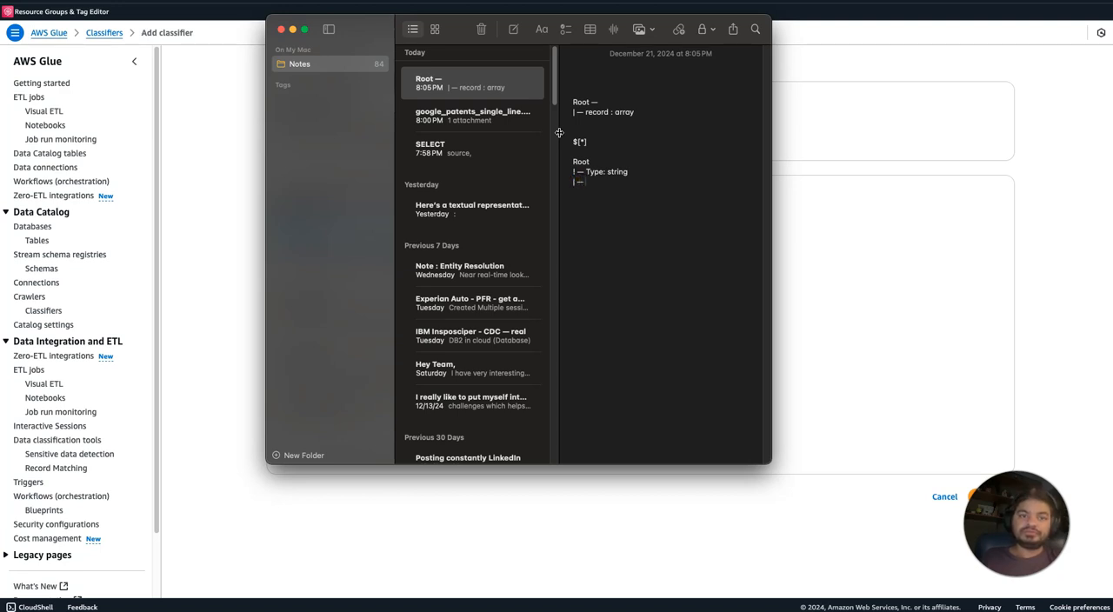
text( id: string)
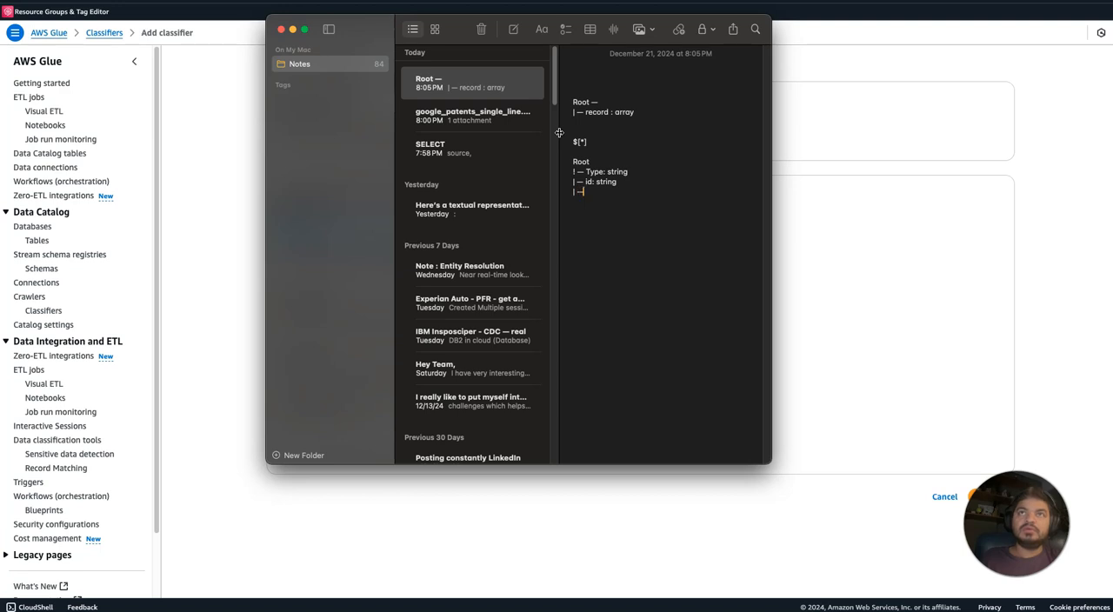
text( name: string)
key(BackSpace)
key(BackSpace)
key(BackSpace)
key(BackSpace)
key(BackSpace)
key(BackSpace)
text(string)
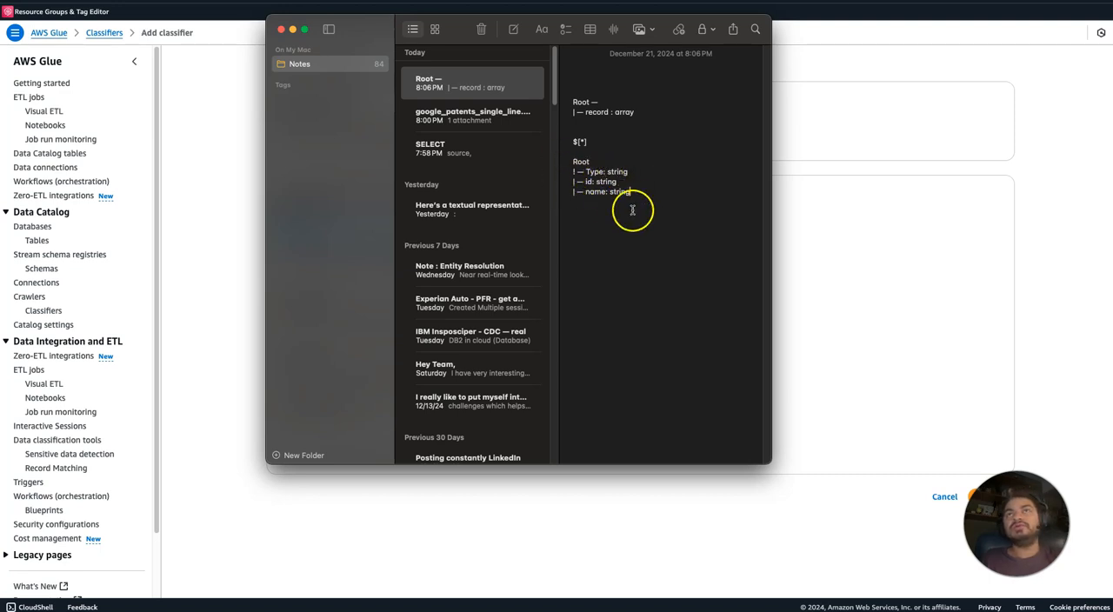
Select the JSON path $[*] in the note and switch back to the AWS Glue classifier form.
drag(589, 147, 569, 141)
key(ctrl+c)
click(800, 246)
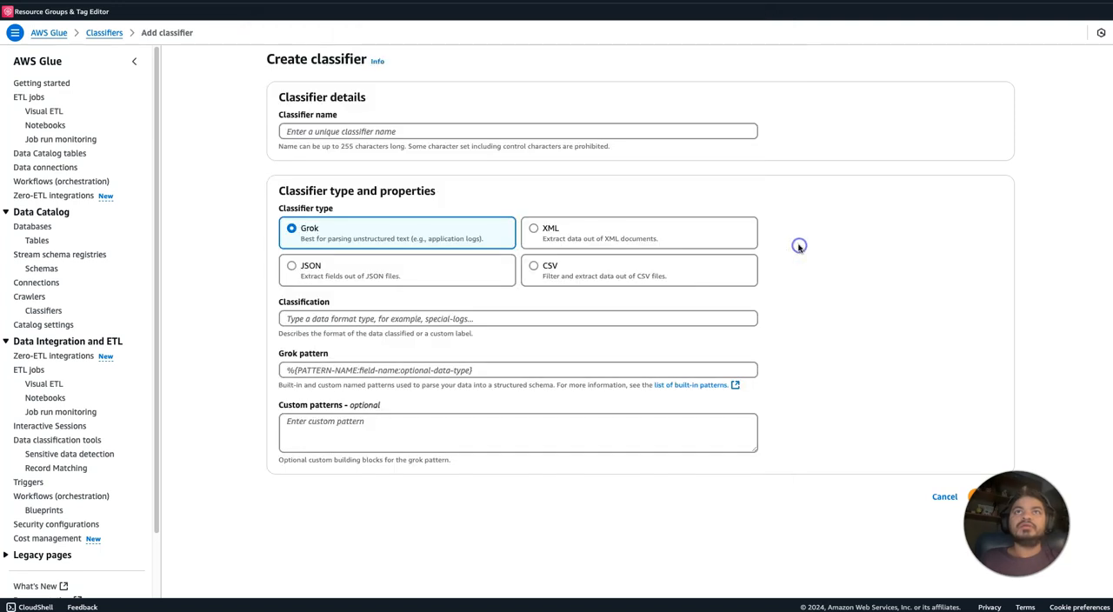
Create a JSON classifier named json with the JSON path $[*].
click(451, 276)
click(397, 318)
key(ctrl+v)
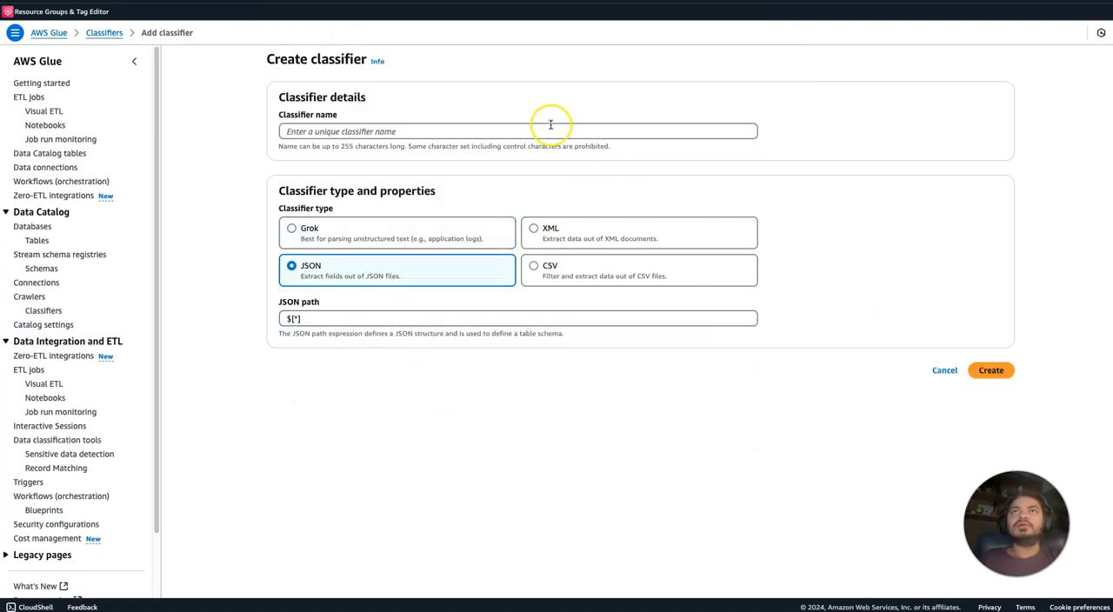
click(551, 125)
text(json)
click(993, 370)
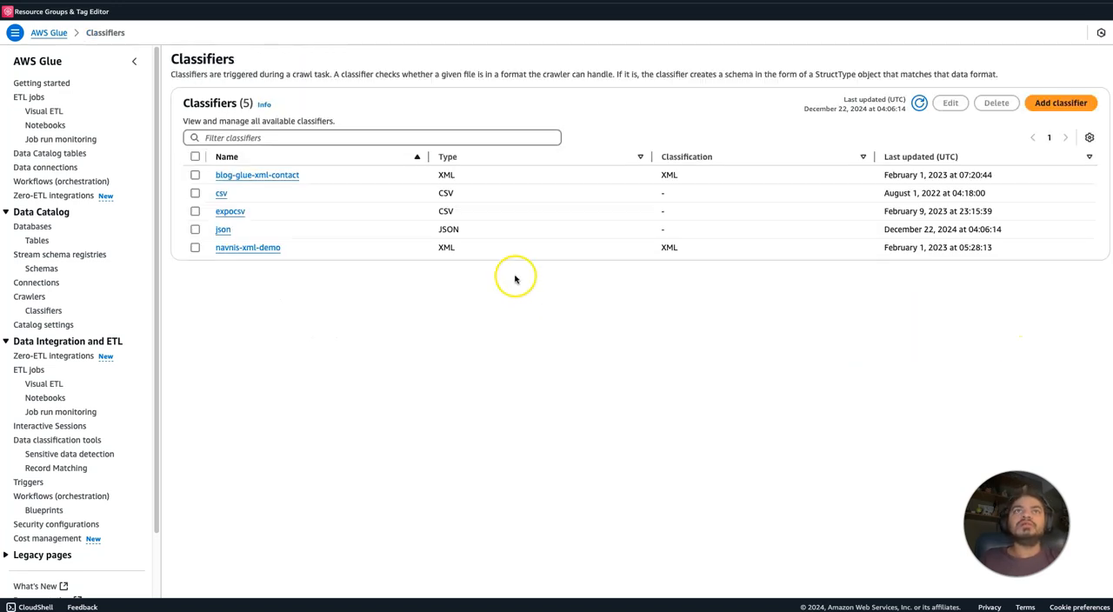
Return to the new crawler's setup, refresh the custom classifiers and attach the json classifier.
click(383, 2)
click(838, 393)
click(777, 392)
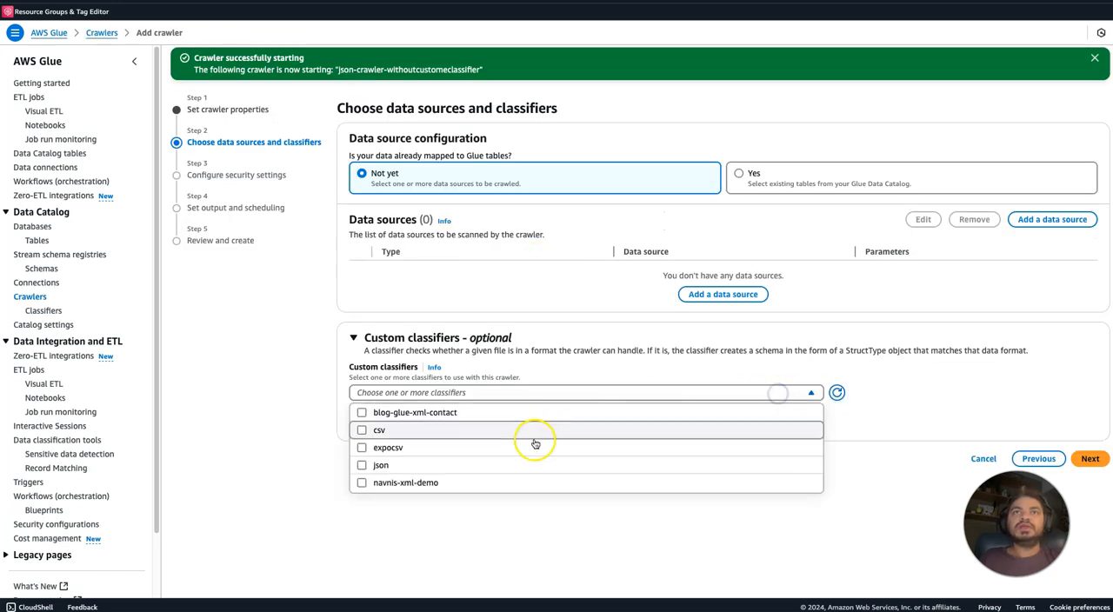
click(515, 467)
click(1040, 374)
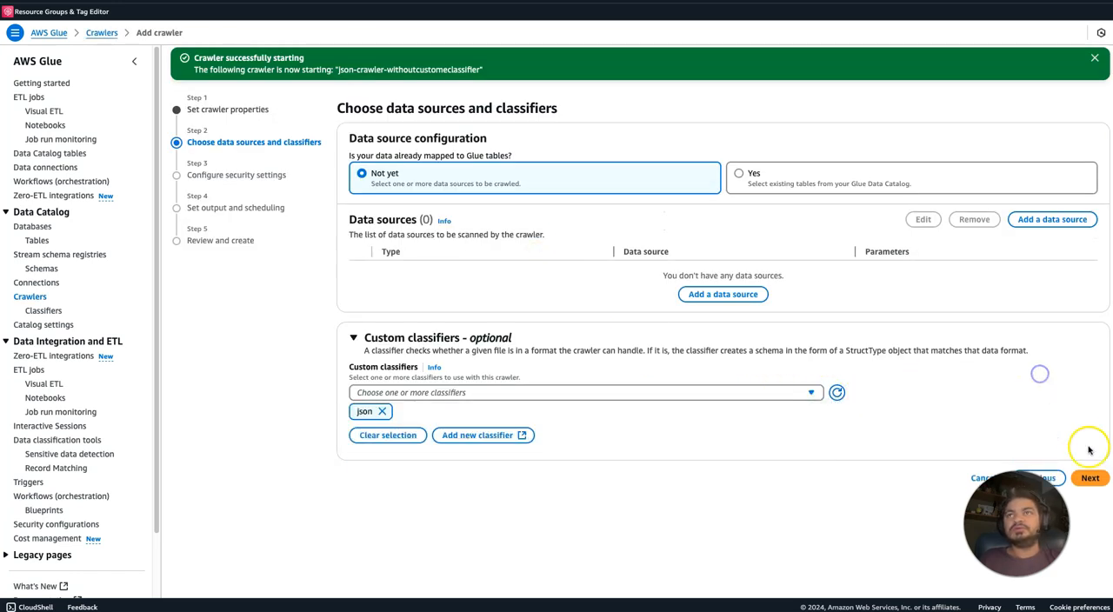
Start adding an S3 data source and search the buckets for json.
click(1051, 218)
click(691, 320)
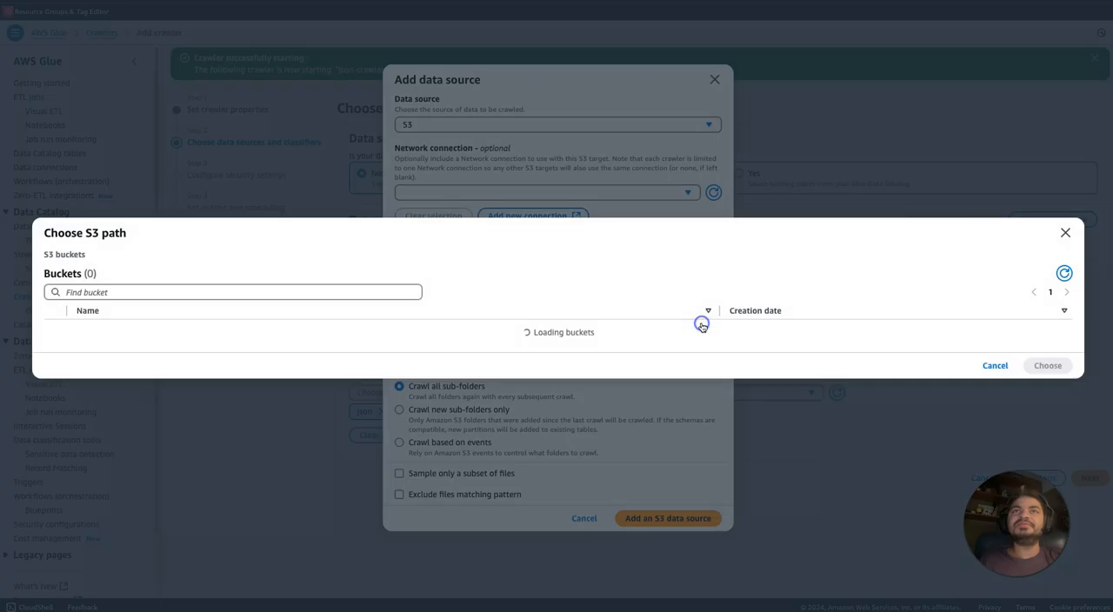
click(176, 214)
text(navnis)
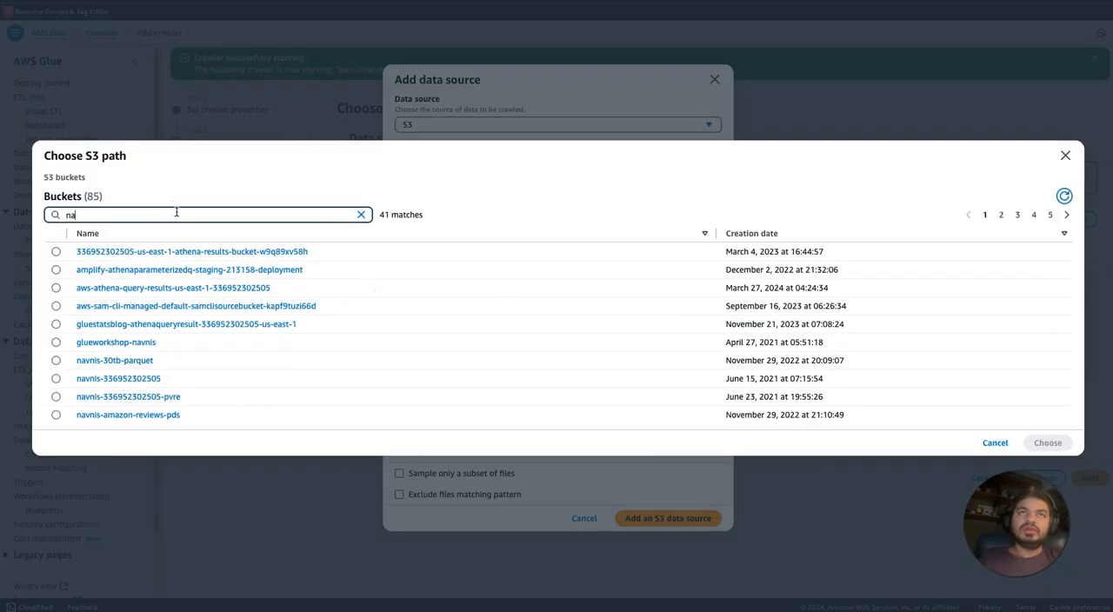
key(BackSpace)
key(BackSpace)
key(BackSpace)
key(BackSpace)
key(BackSpace)
key(BackSpace)
text(json)
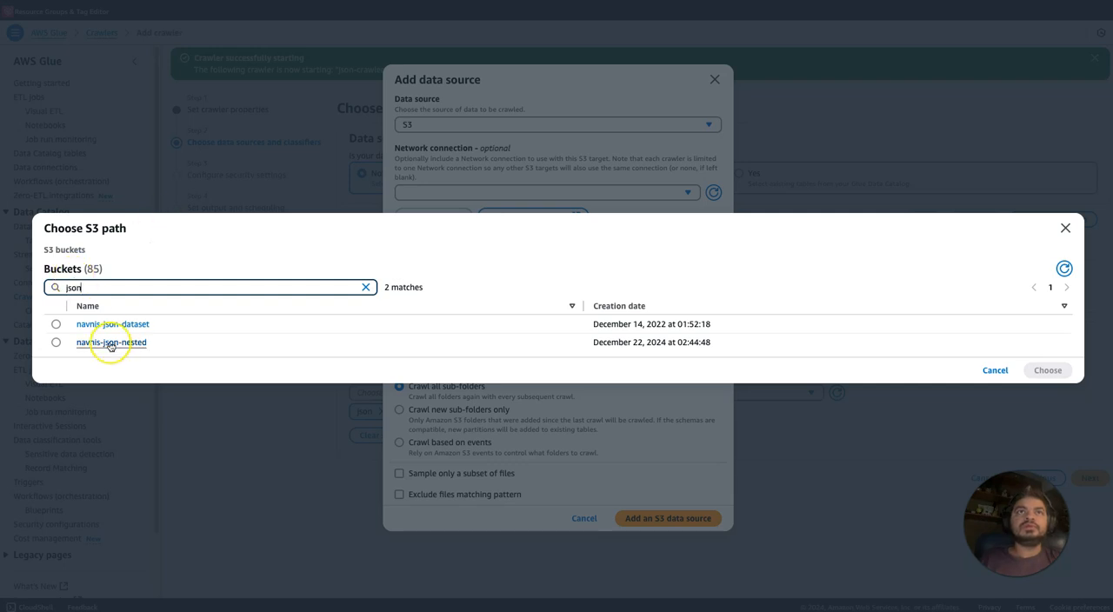
Add the jsonsingleline/ folder of the navnis-json-nested bucket as the S3 data source and continue to the security settings.
click(108, 345)
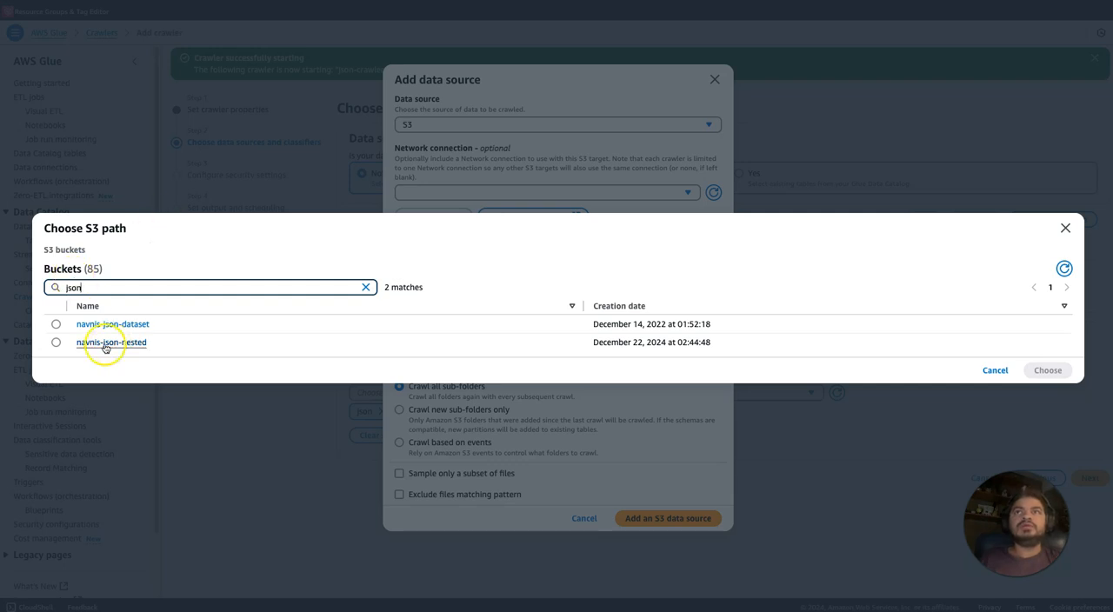
click(56, 333)
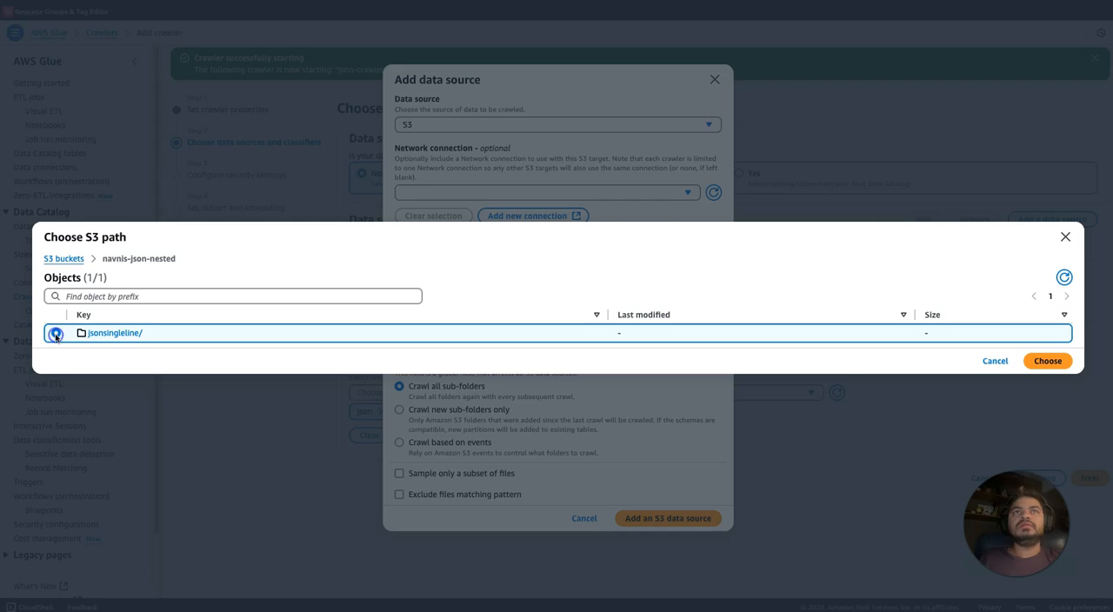
click(1044, 360)
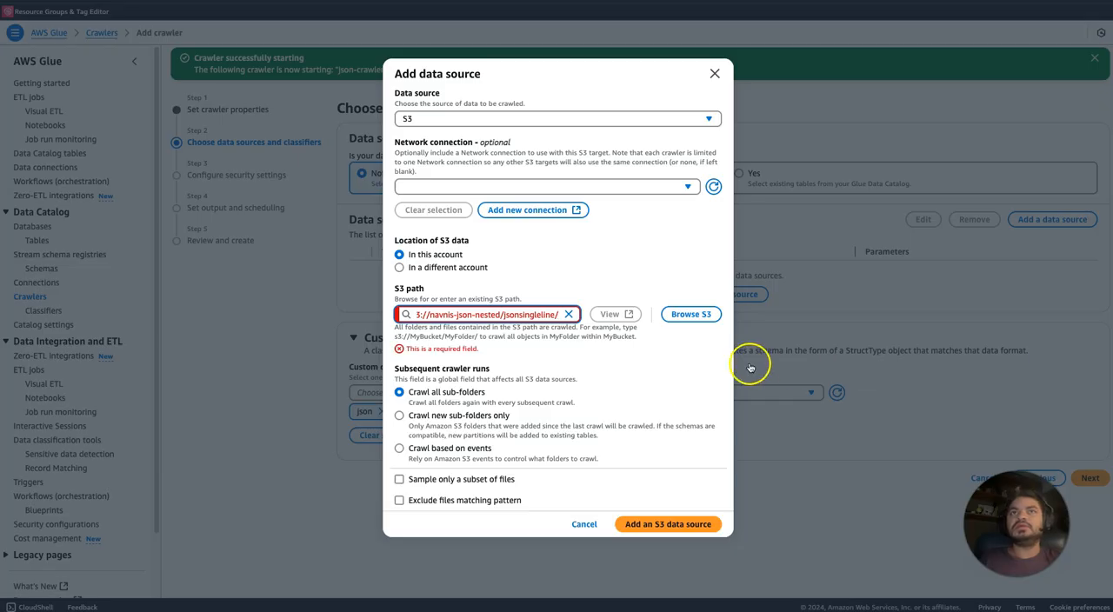
click(690, 519)
click(1088, 445)
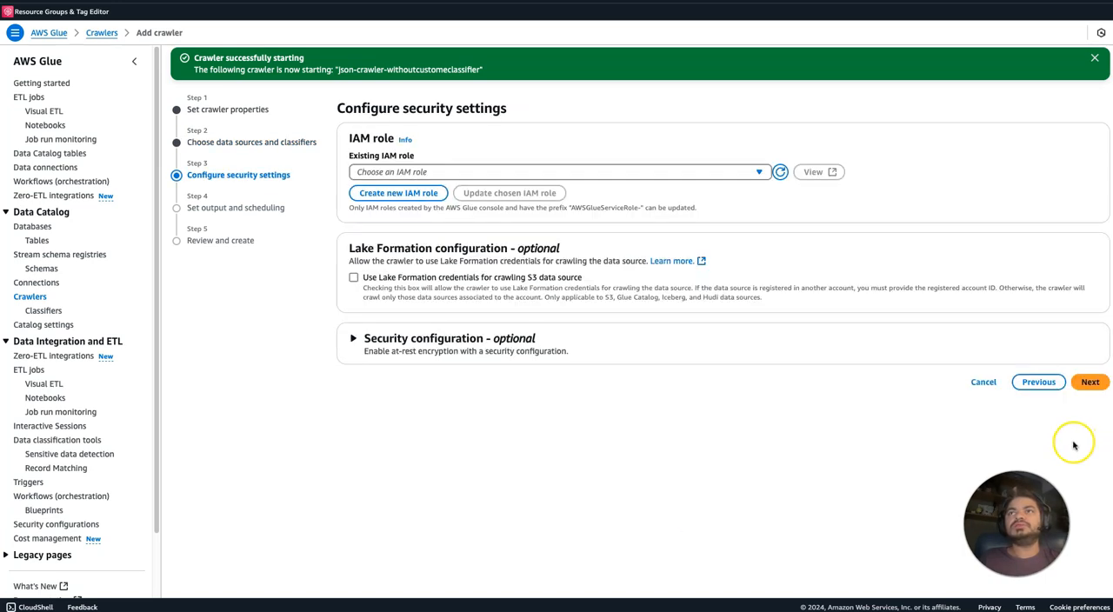
Assign the existing IAM role AWSGlueServiceRole-glueworkshop to the crawler and continue to output and scheduling.
click(699, 173)
text(jso)
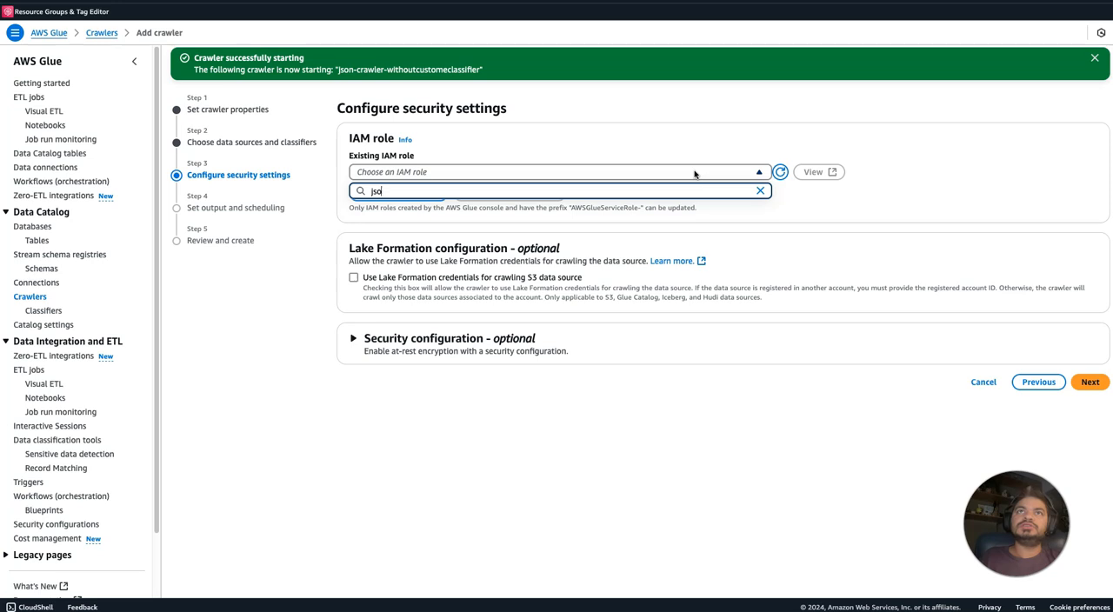
key(BackSpace)
key(BackSpace)
key(BackSpace)
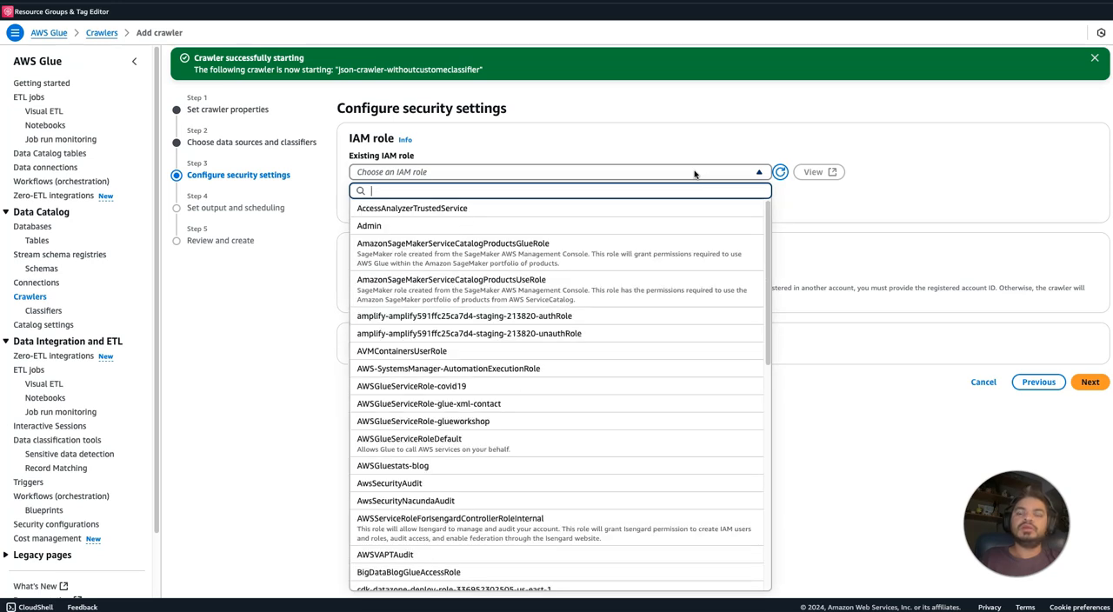
text(glue)
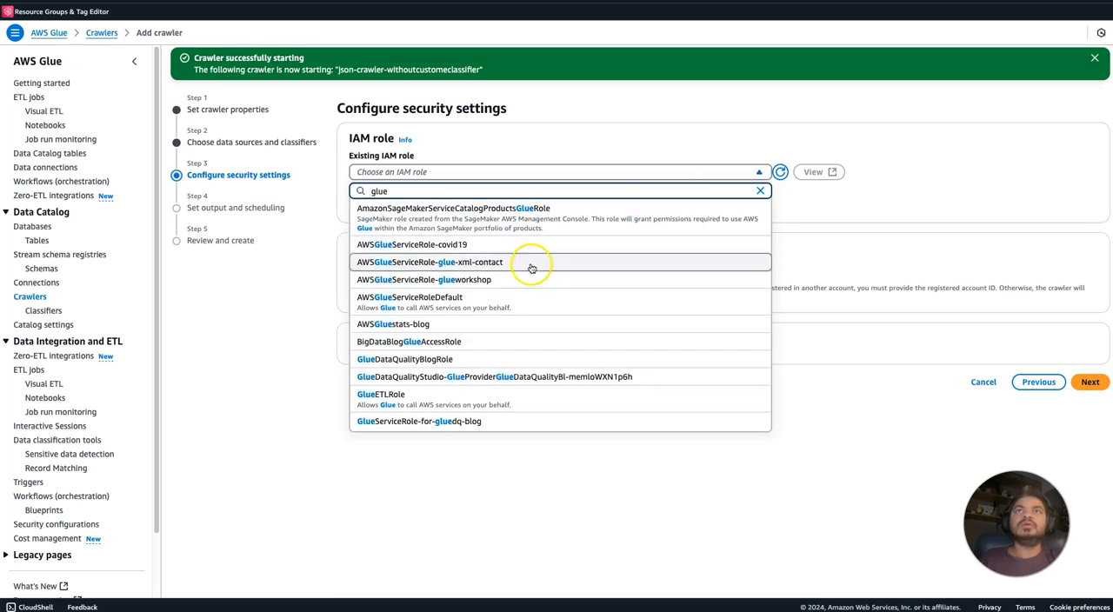
click(520, 276)
click(1089, 382)
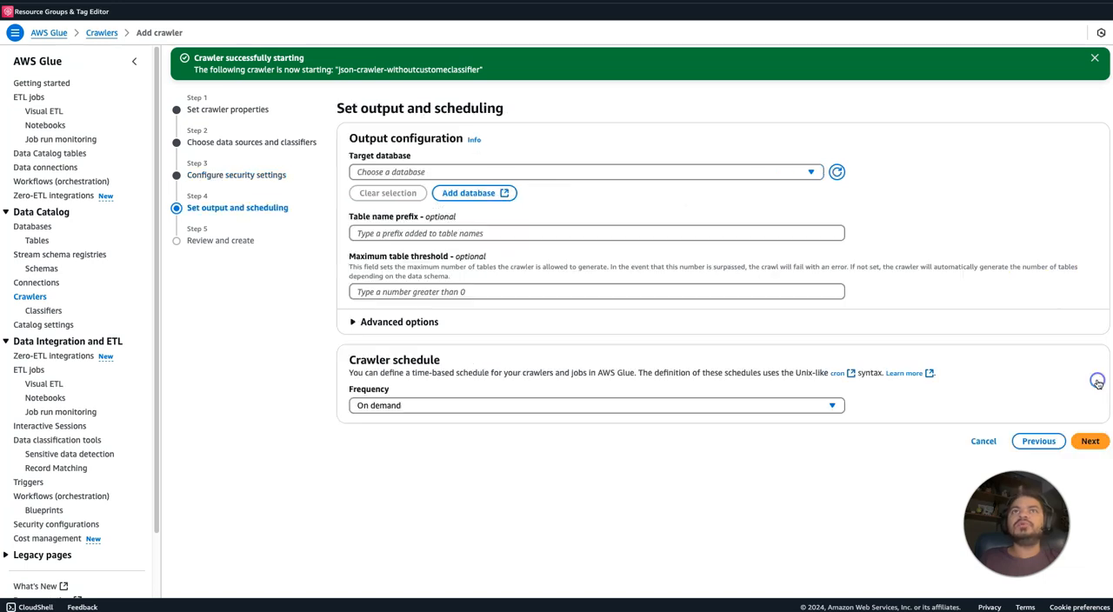
Set the crawler's target database to json-db and its table name prefix to classifier_.
click(447, 172)
text(js)
click(416, 209)
click(402, 234)
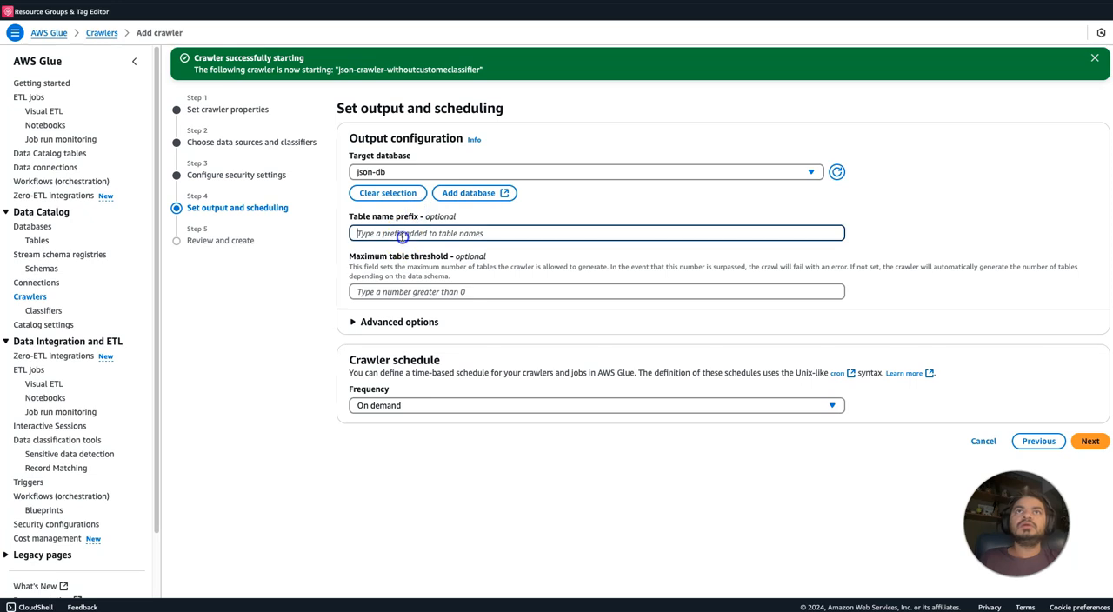
text(c)
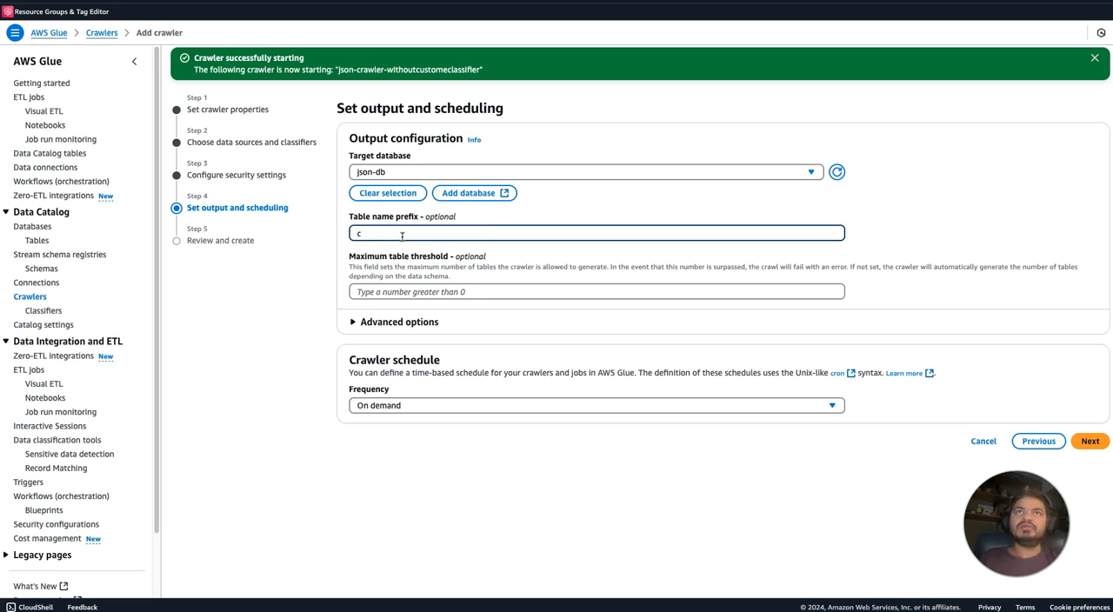
text(rassf)
key(BackSpace)
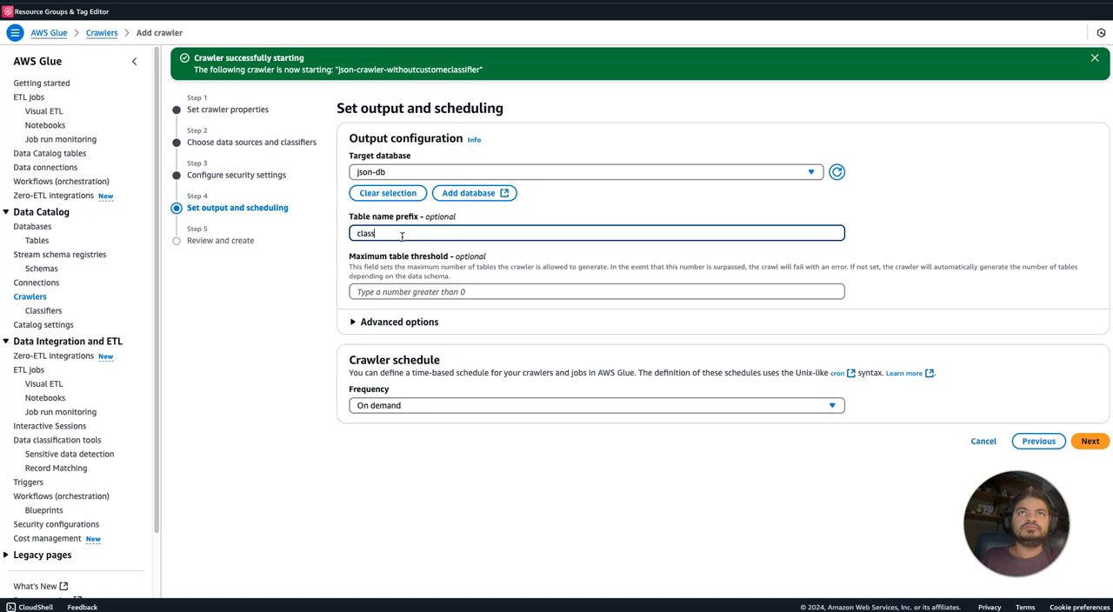
key(BackSpace)
text(fier)
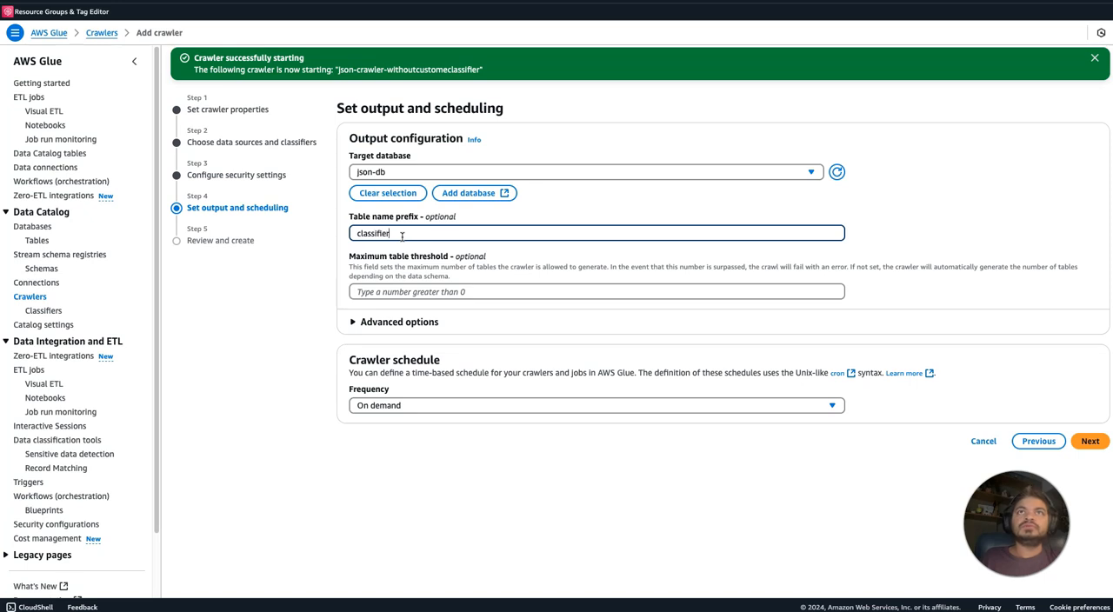
text(_)
click(457, 508)
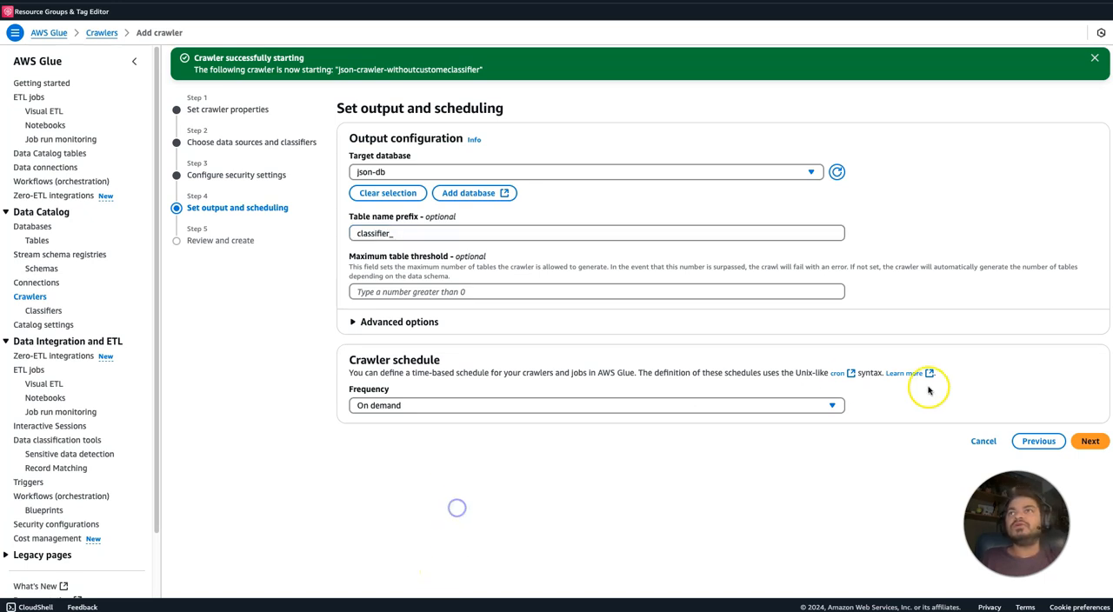
Proceed through the review to create the json-crawlerwithclassfier crawler and run it.
click(1090, 441)
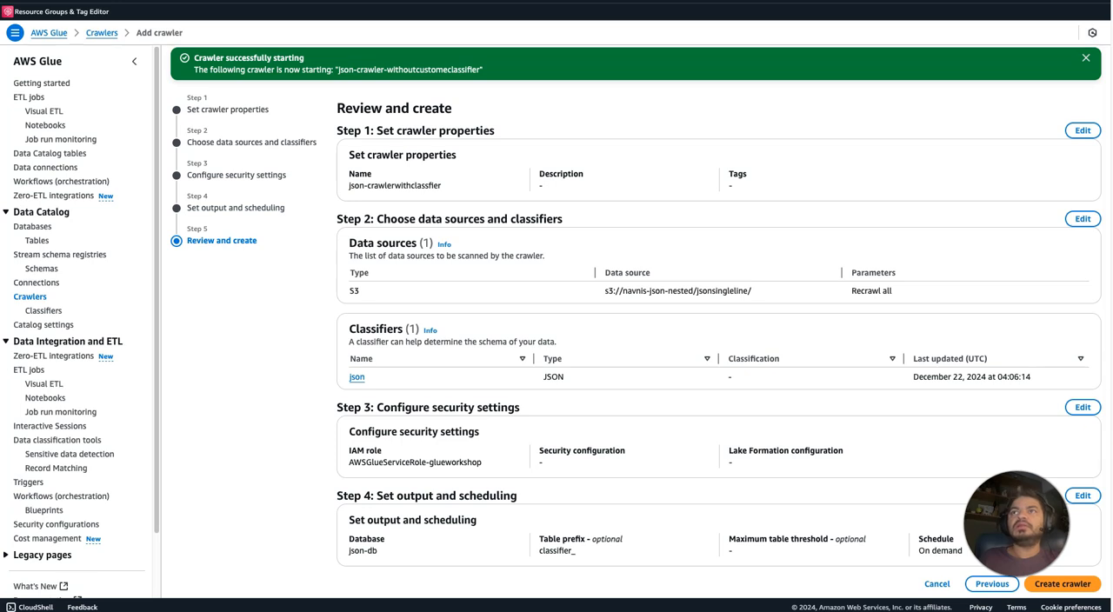
click(1067, 585)
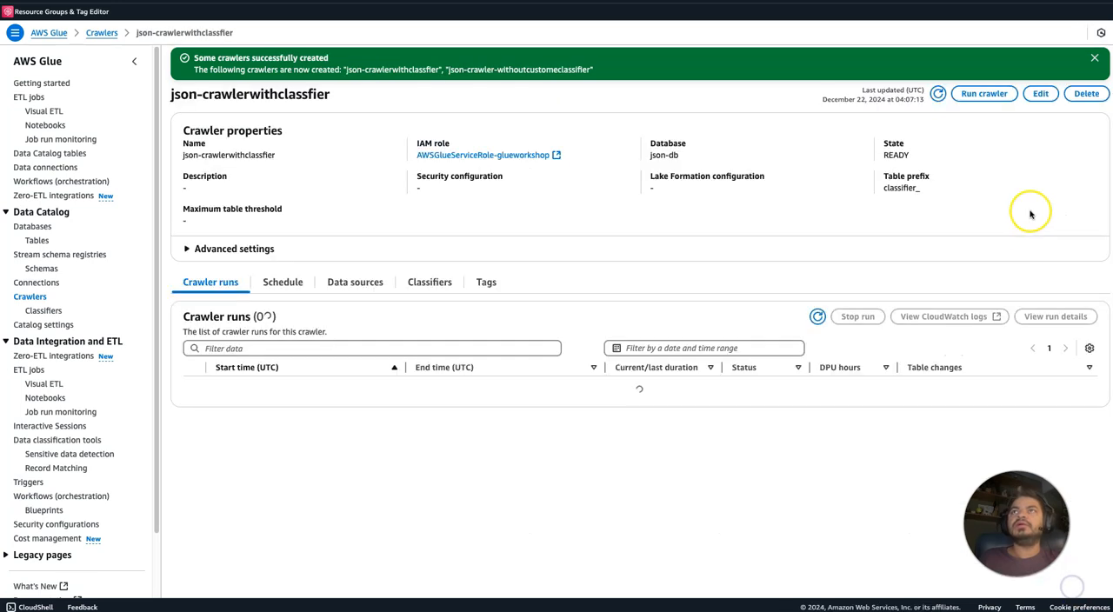
click(996, 96)
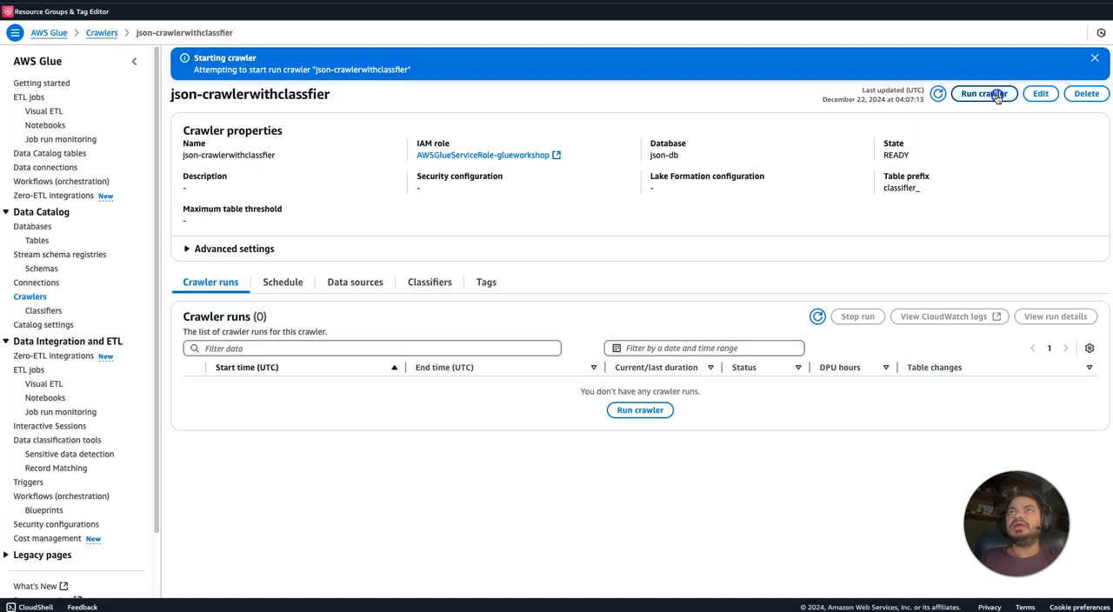
Filter the crawlers by json and open json-crawler-withoutcustomeclassifier.
click(31, 296)
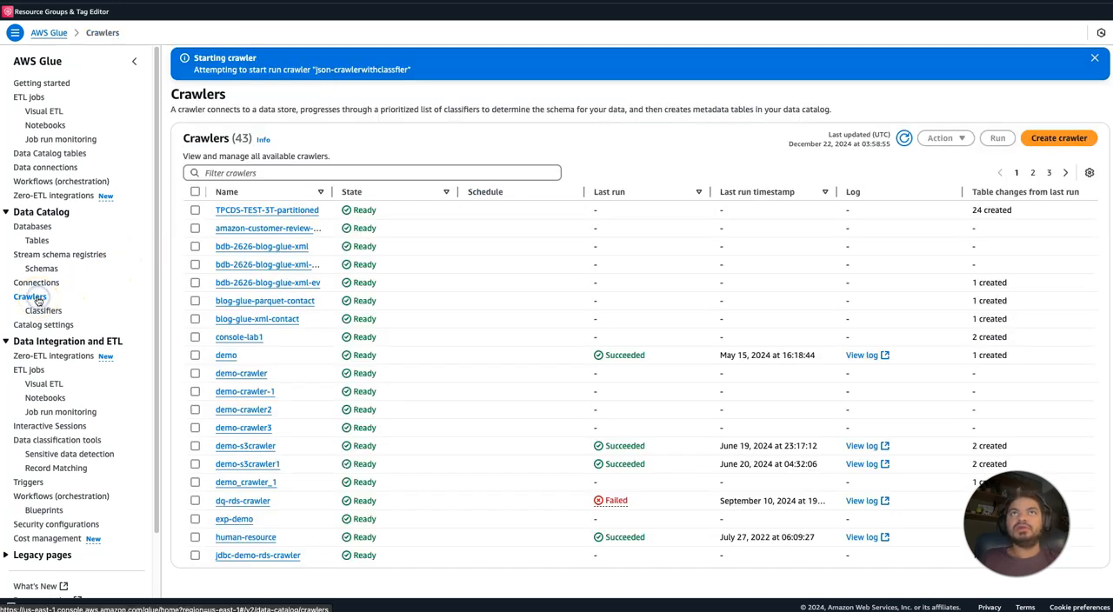
click(250, 172)
text(json)
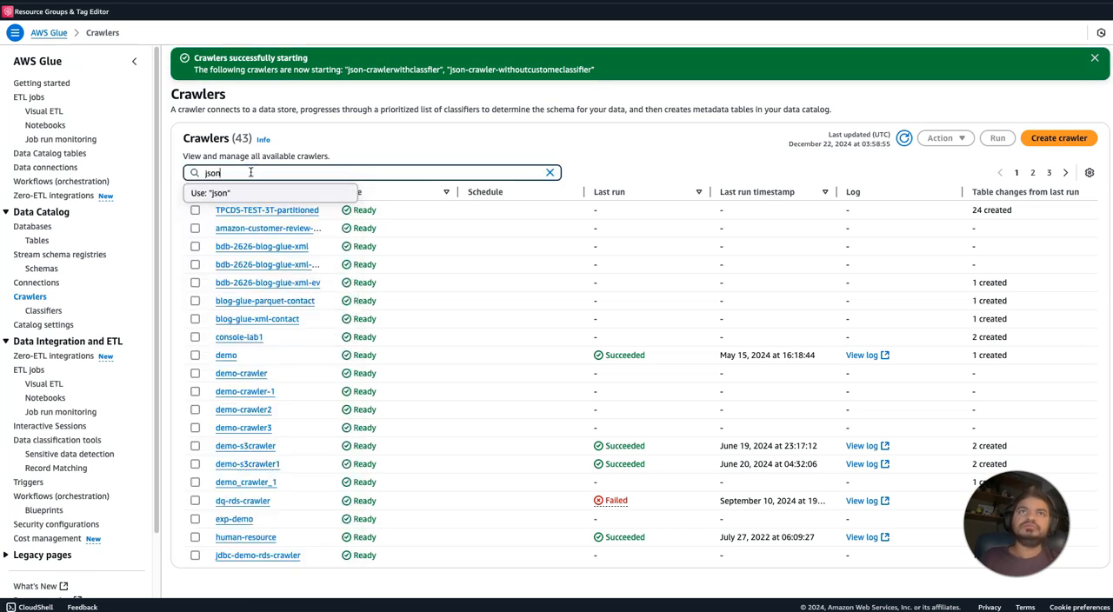
key(Return)
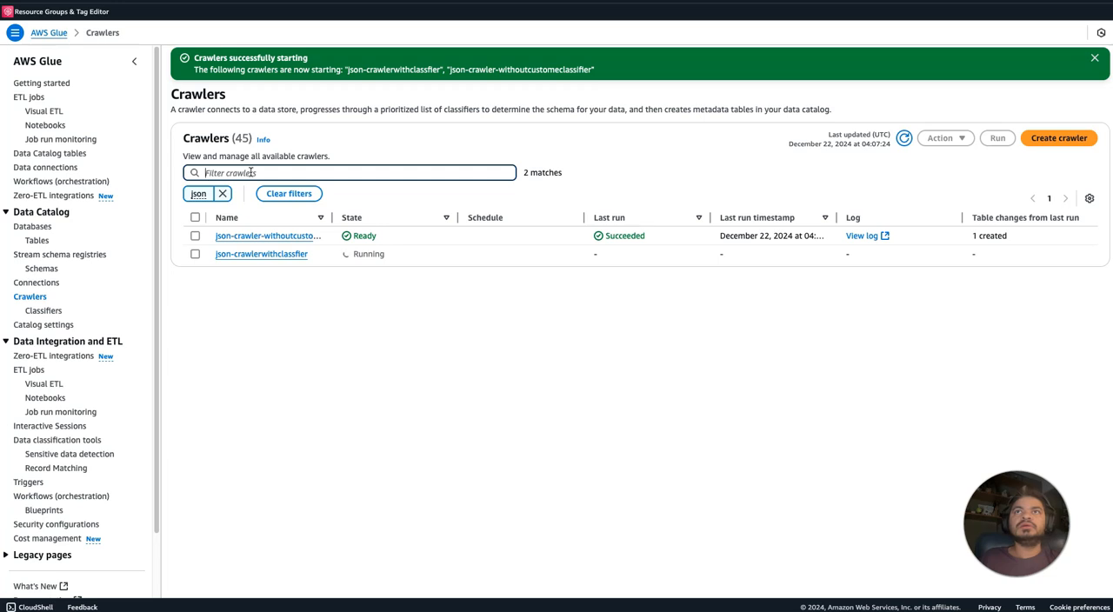
click(258, 236)
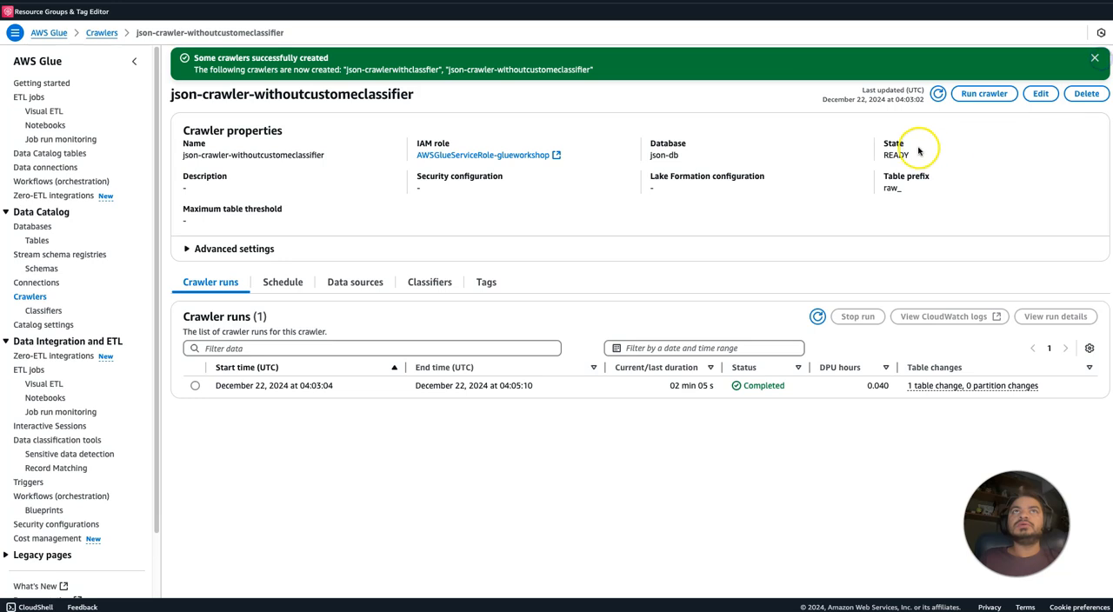
Dismiss the notification banner and check the run details of the crawler's completed run.
click(1095, 59)
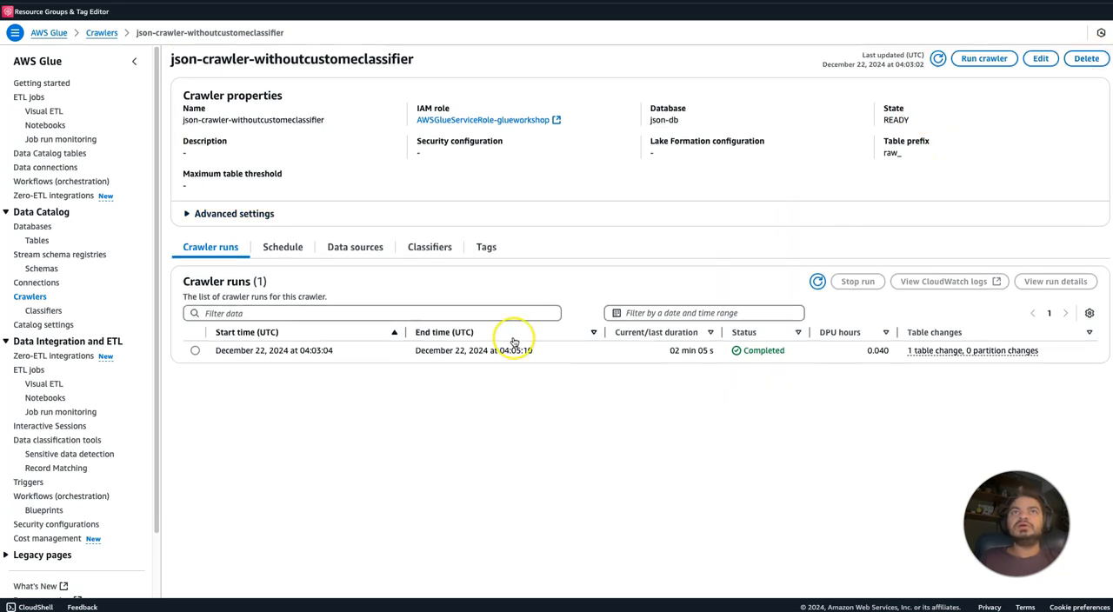
click(195, 352)
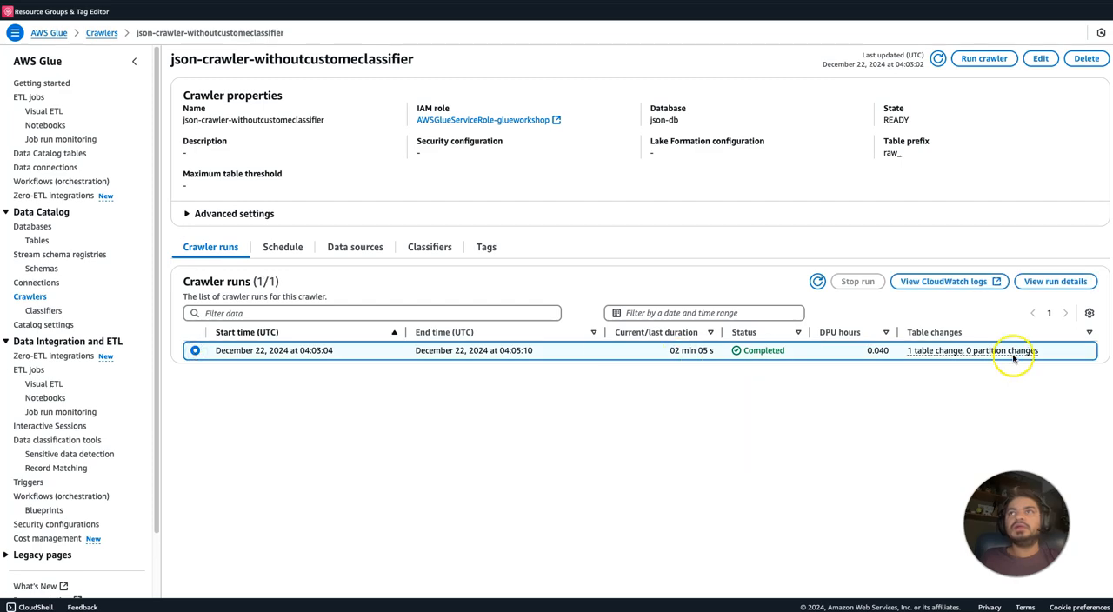
click(1068, 284)
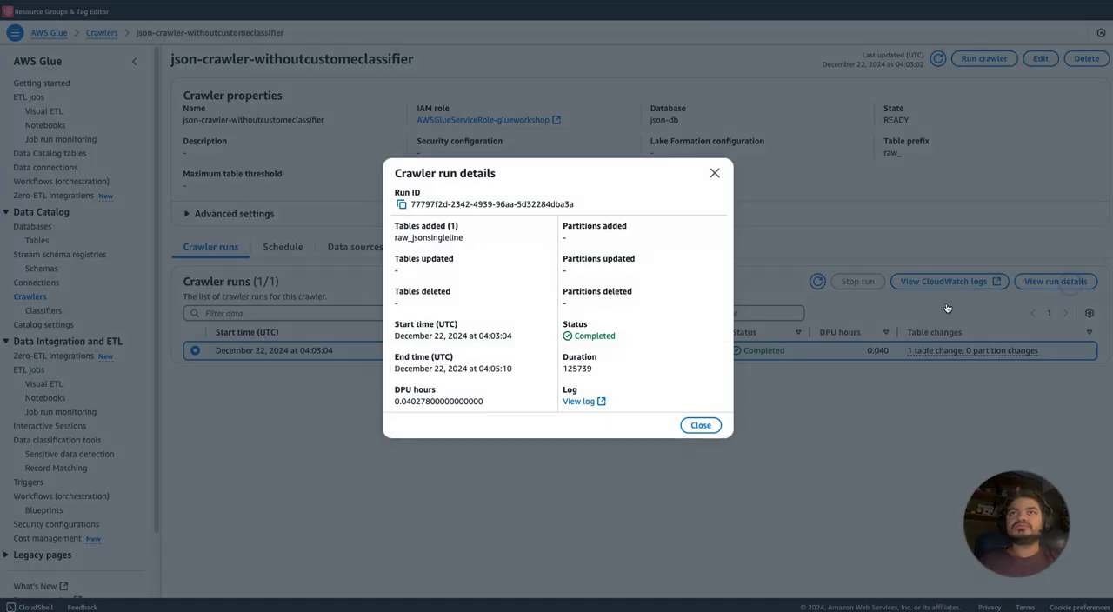
click(714, 173)
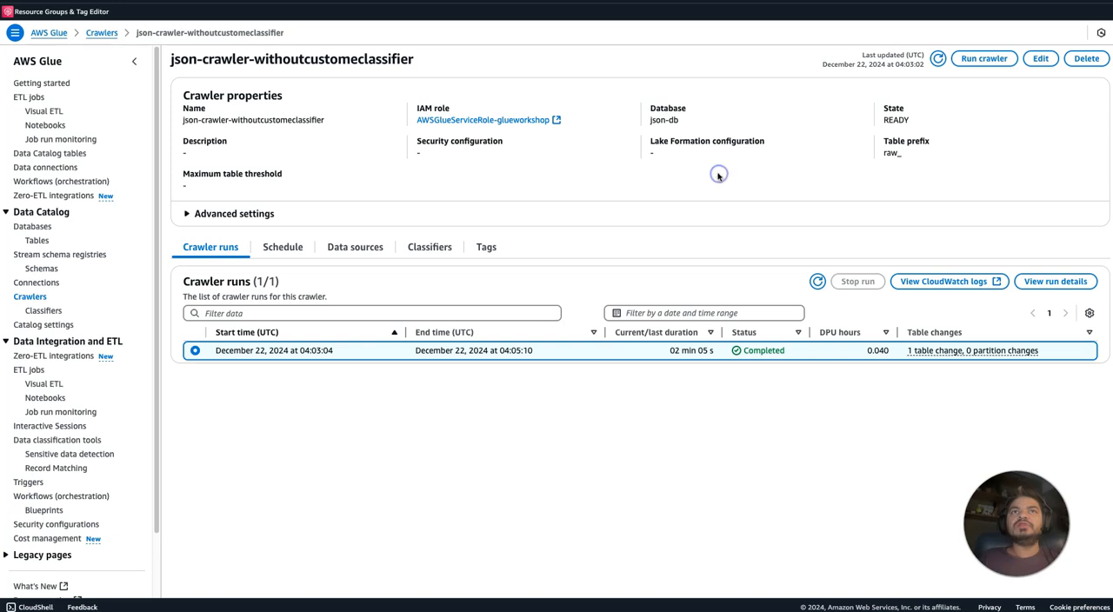
Find the json-db database and open its raw_jsonsingleline table to view the schema.
click(44, 228)
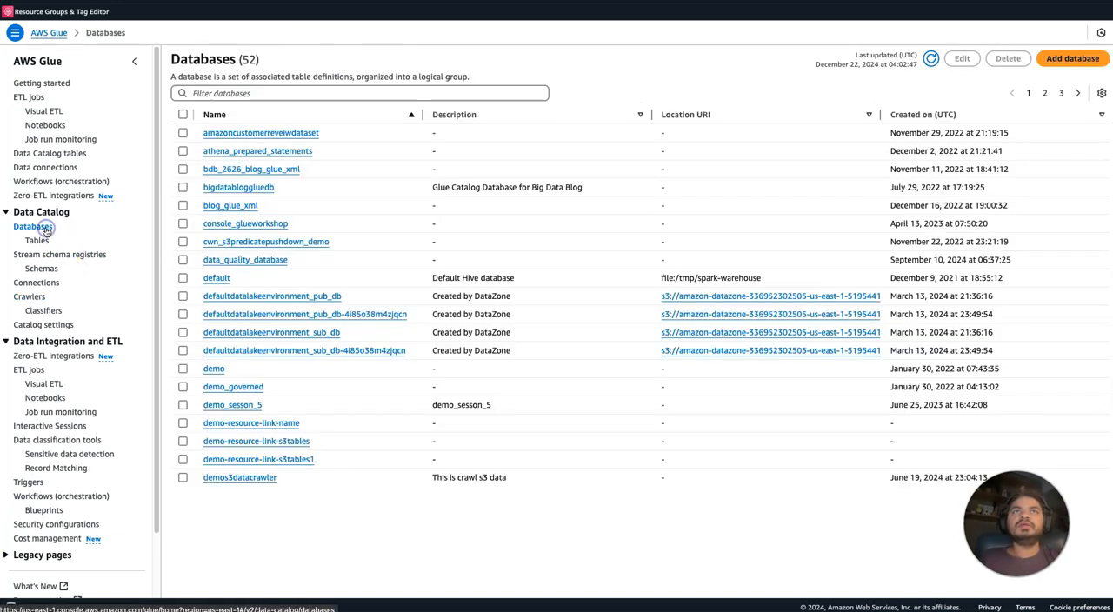
click(218, 93)
text(json)
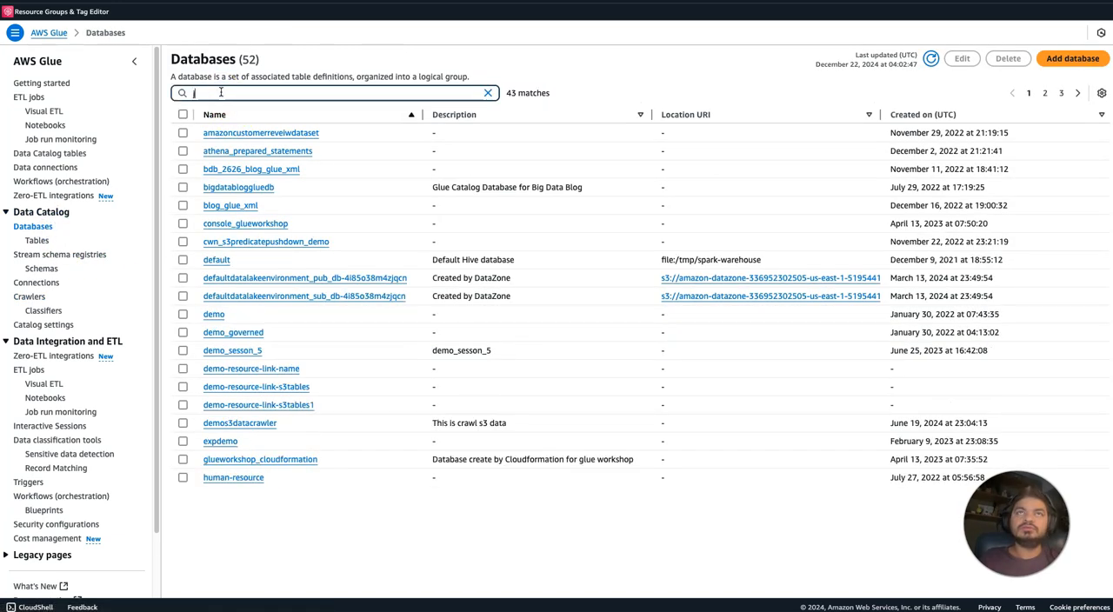
click(222, 135)
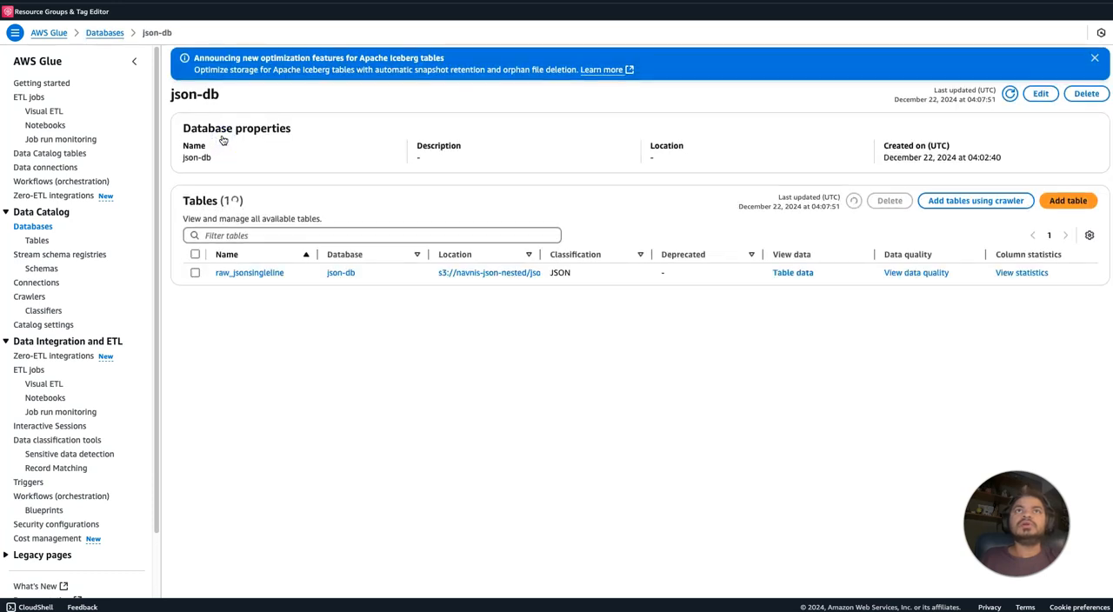
click(267, 274)
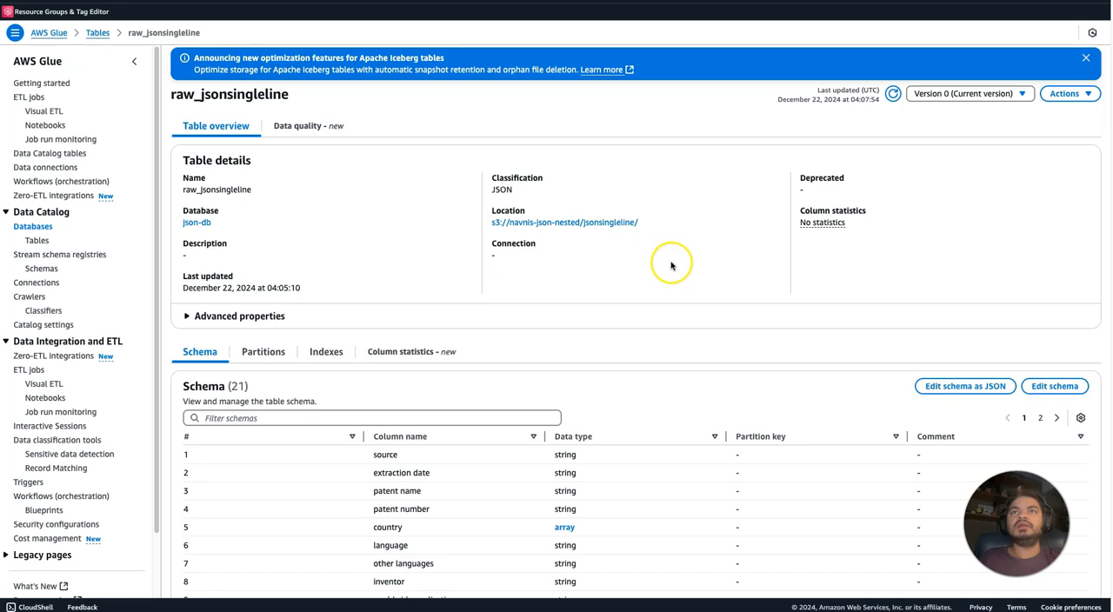
Inspect the array data type of the country column in the raw_jsonsingleline schema, and close its details.
scroll(635, 348, down, 5)
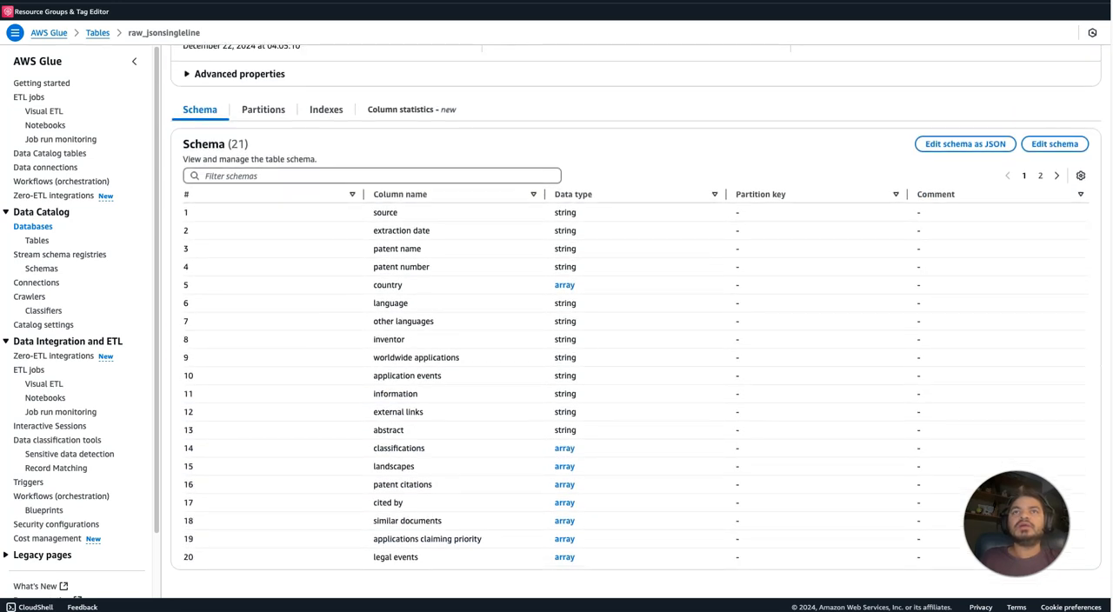
click(565, 285)
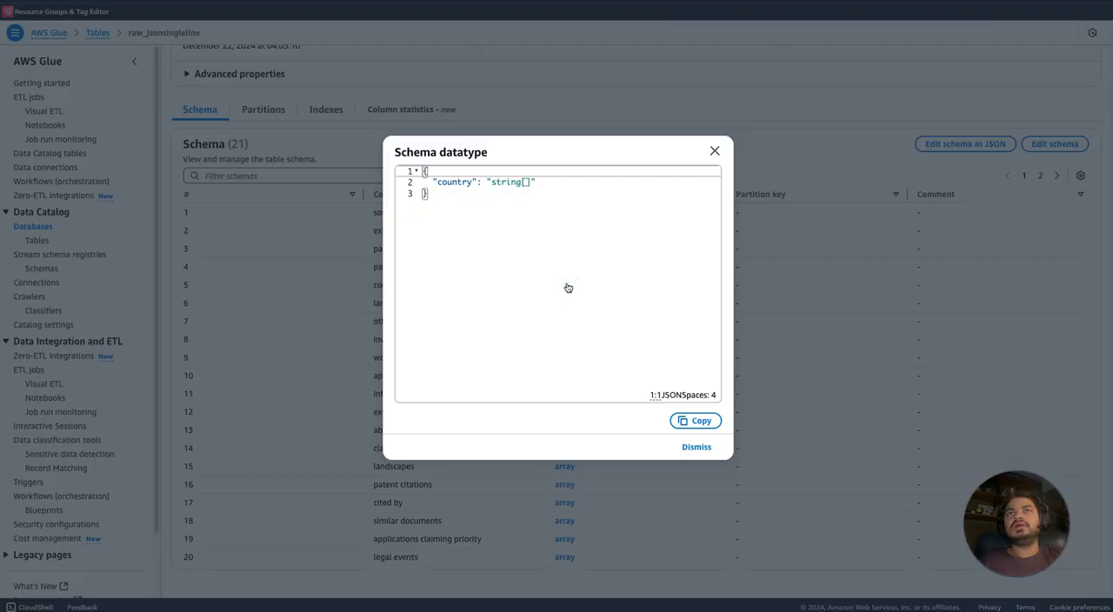
click(715, 151)
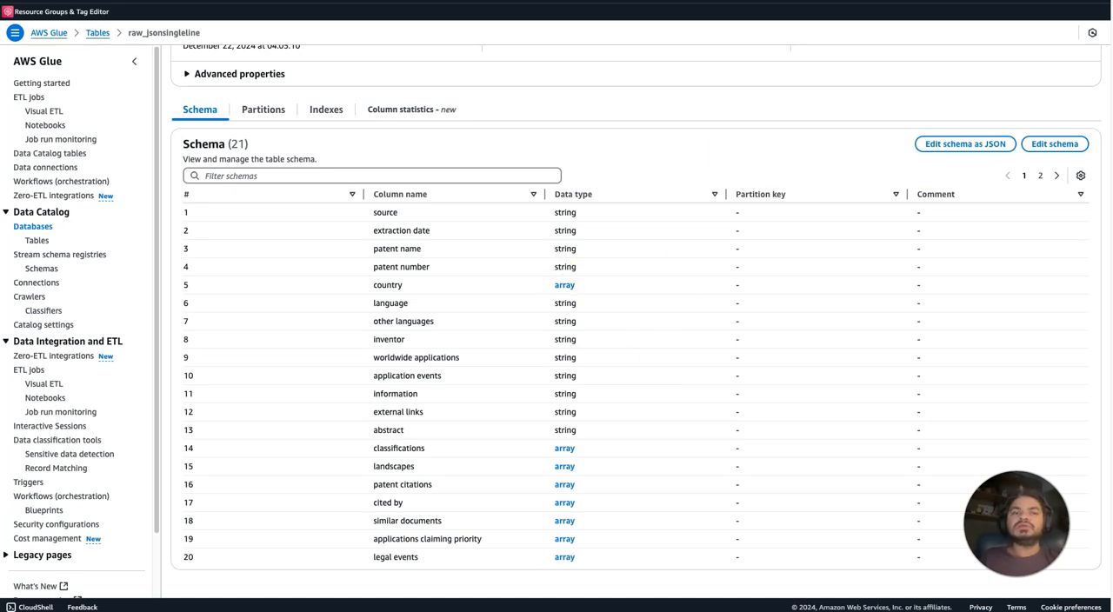
Reopen the json-db database by filtering for json, refresh its tables, and return to the database list.
click(38, 227)
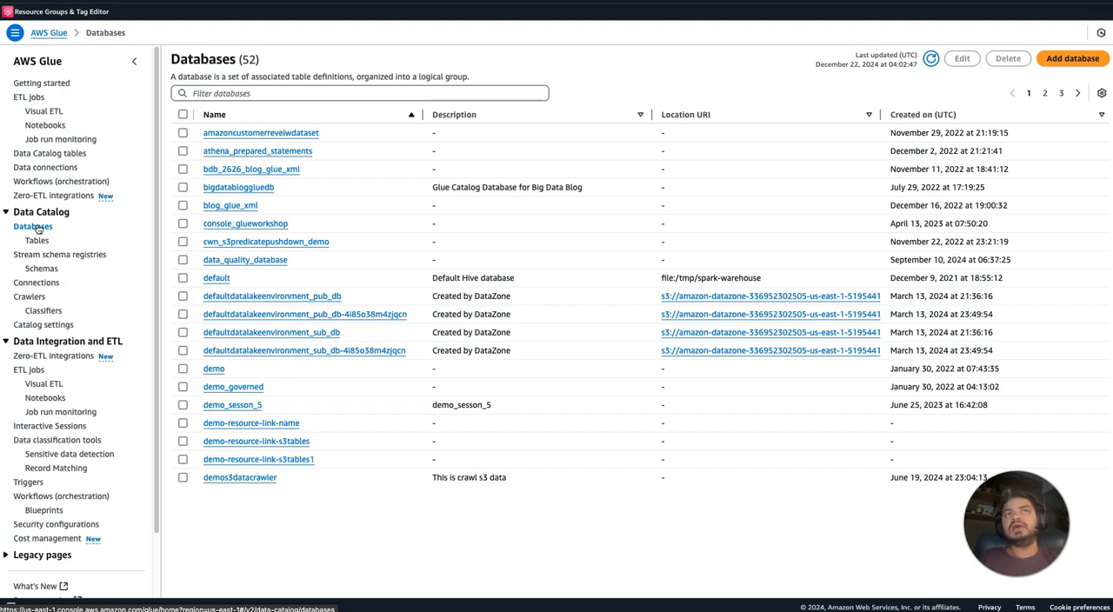
click(209, 94)
text(json)
click(210, 133)
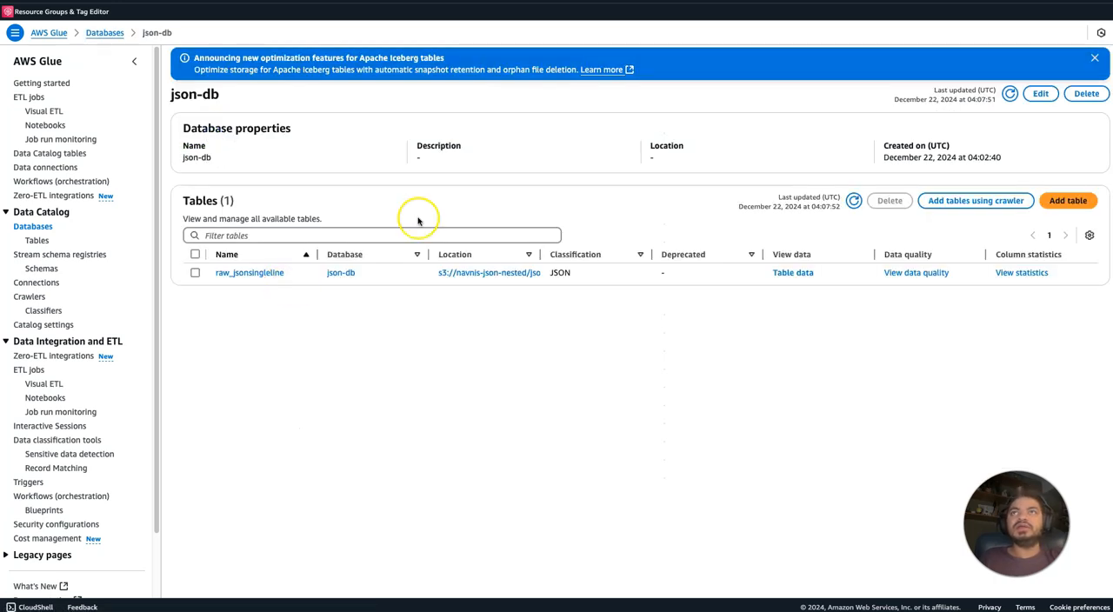
click(855, 201)
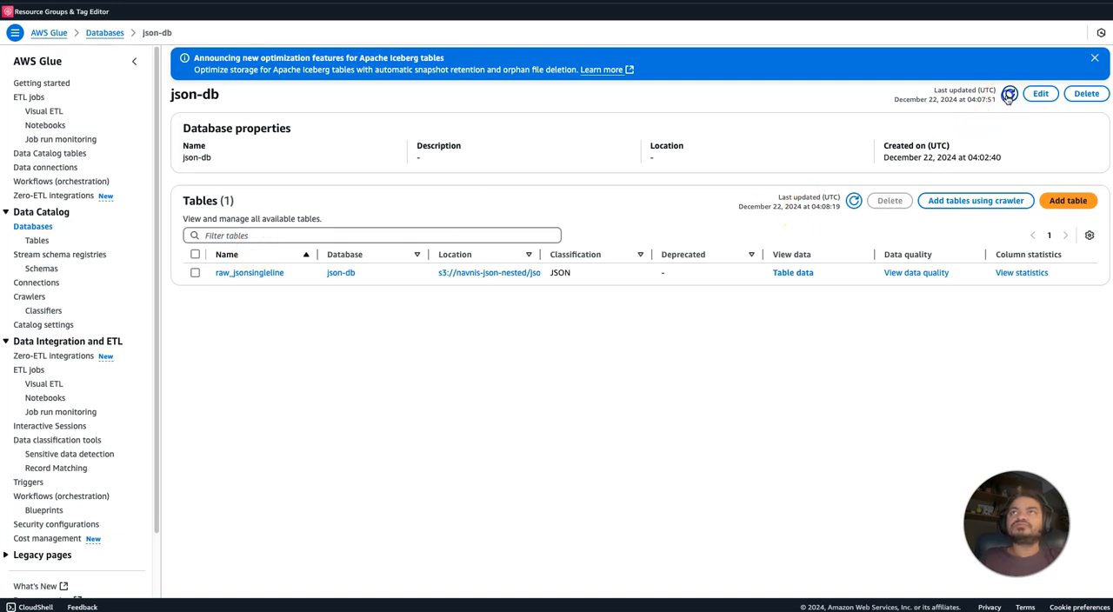
click(39, 228)
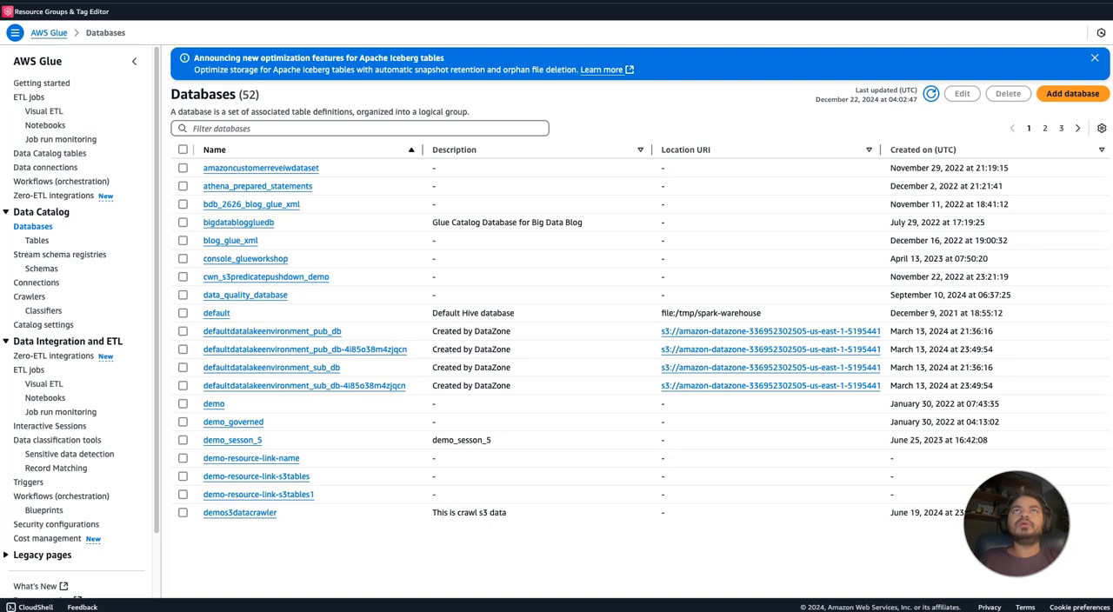
Go to Amazon S3 in a duplicate of the Classifiers page, filter the buckets by json and open navnis-json-nested.
key(ctrl+Tab)
key(ctrl+Tab)
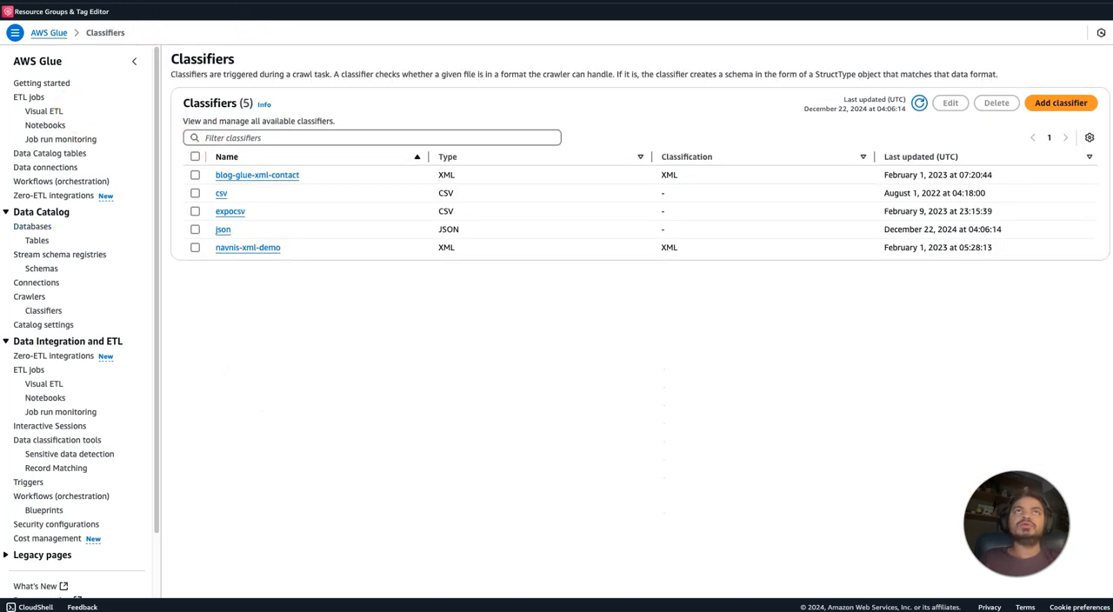
right_click(296, 1)
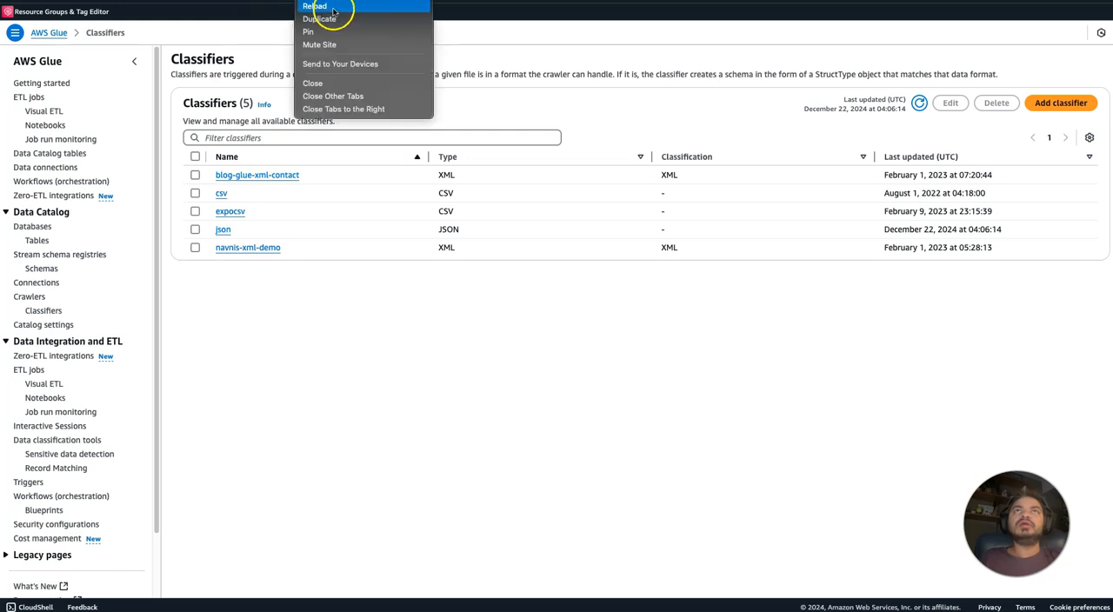
click(333, 18)
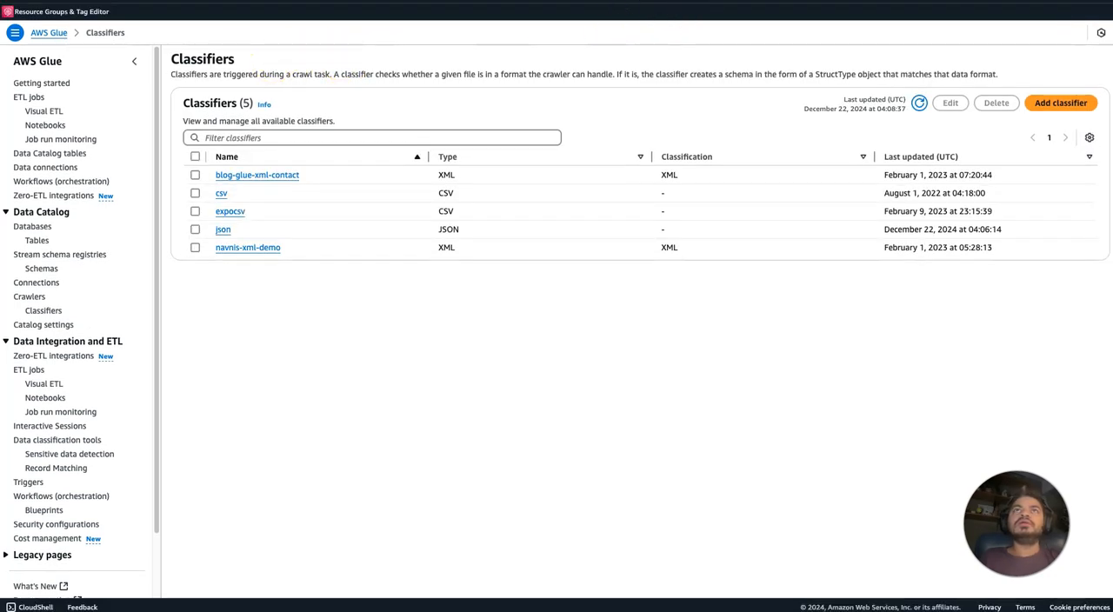
text(s3)
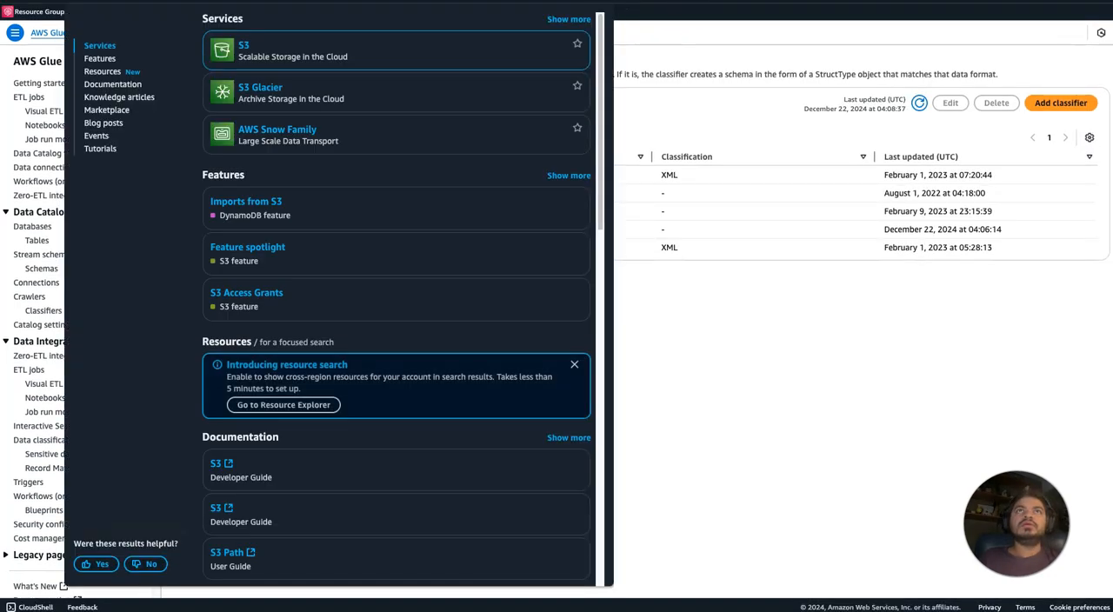
click(245, 50)
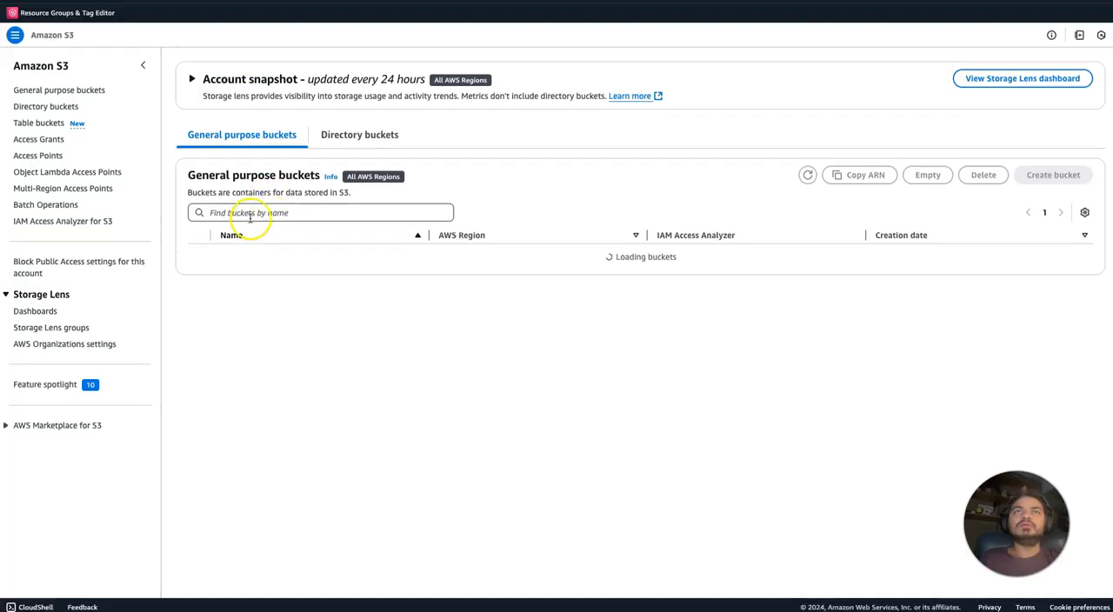
click(249, 214)
text(navn)
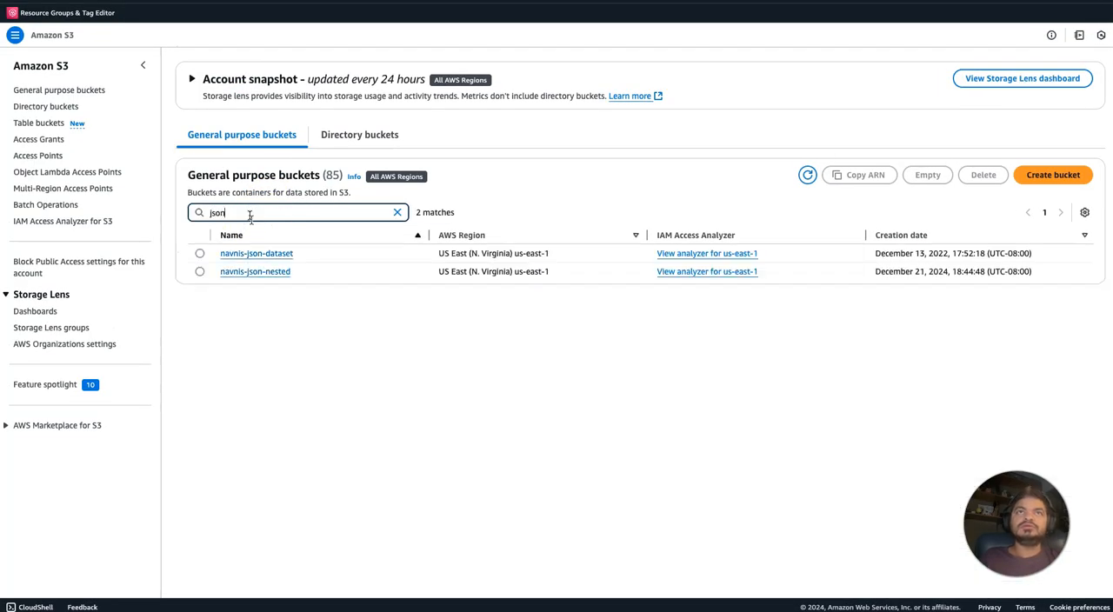
click(250, 270)
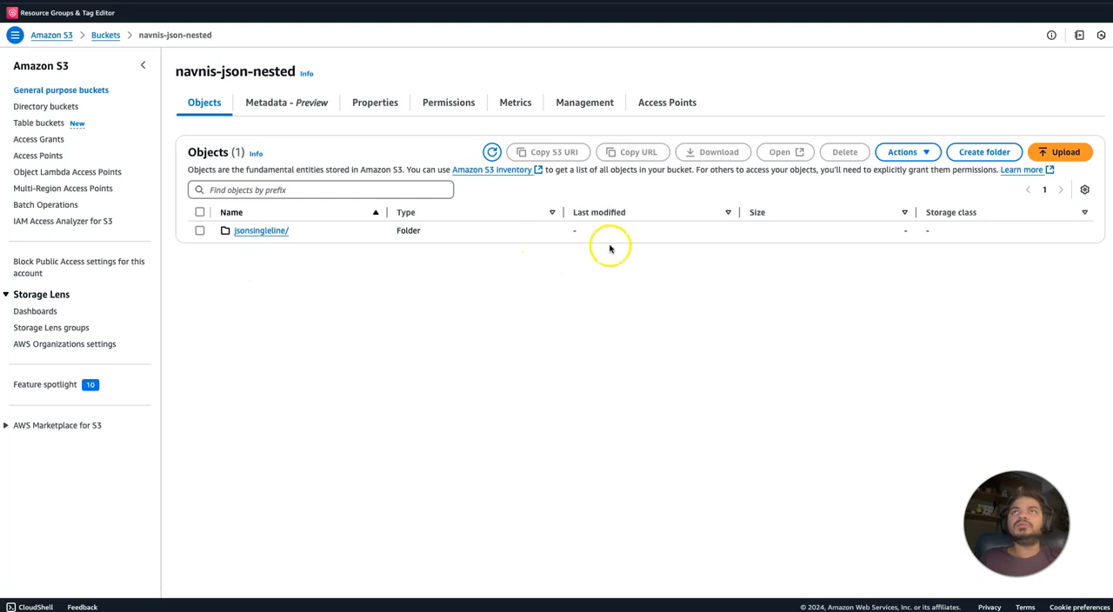
Create a folder named json in the navnis-json-nested bucket without specifying an encryption key, and open it.
click(992, 153)
click(355, 220)
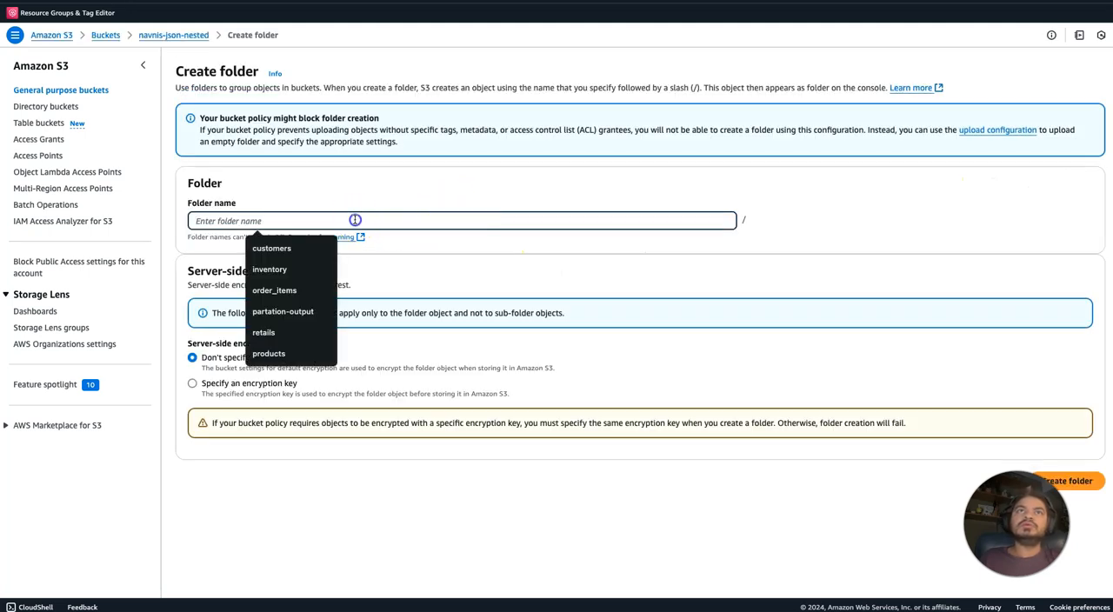
text(json)
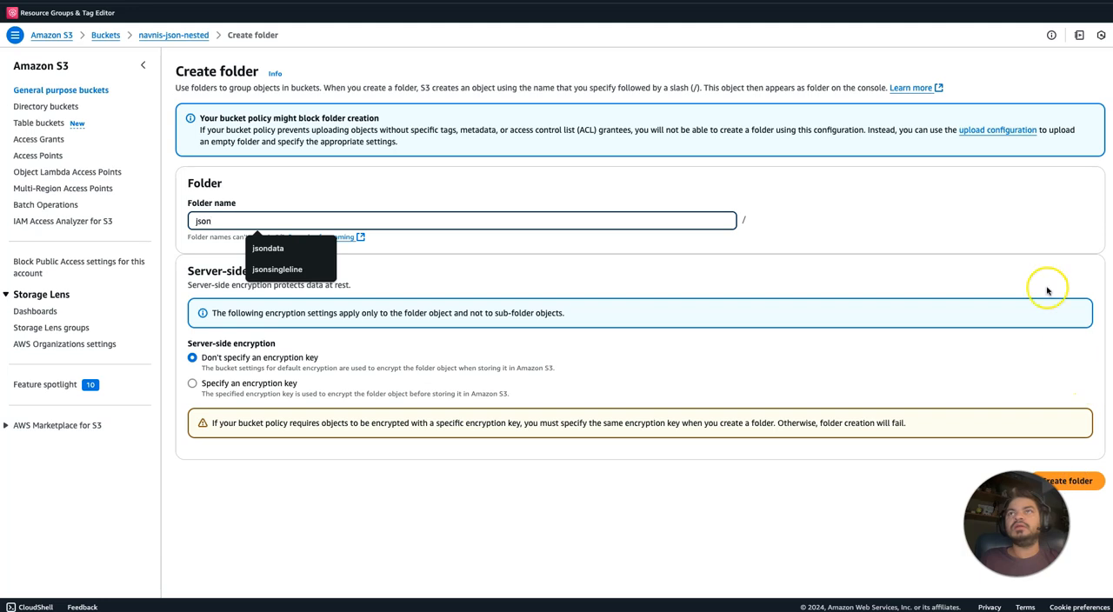
click(1031, 254)
drag(1094, 482, 1040, 483)
click(1070, 483)
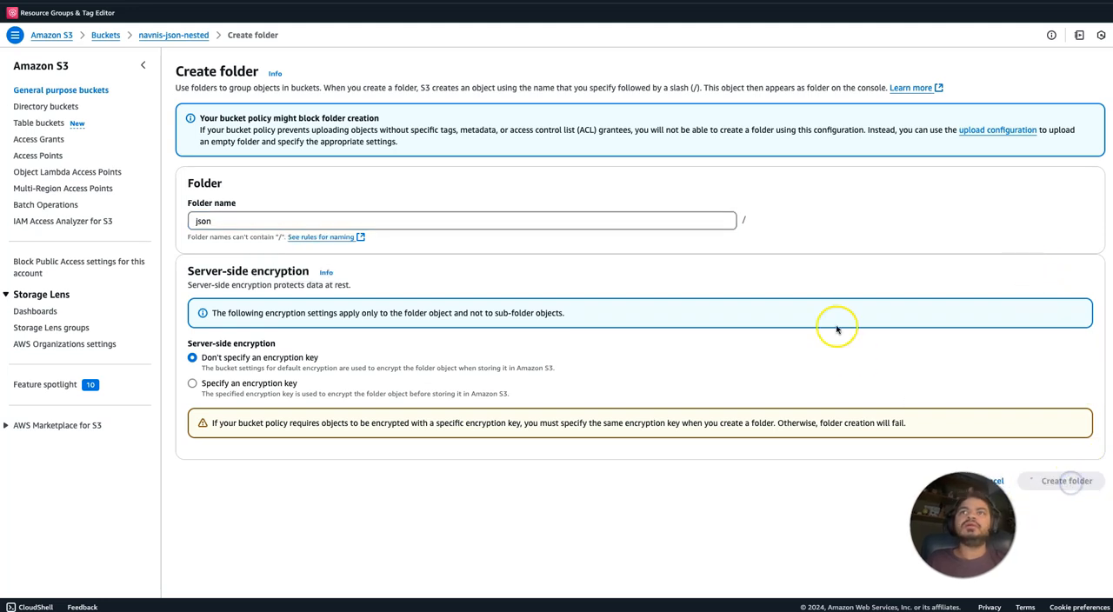
click(240, 263)
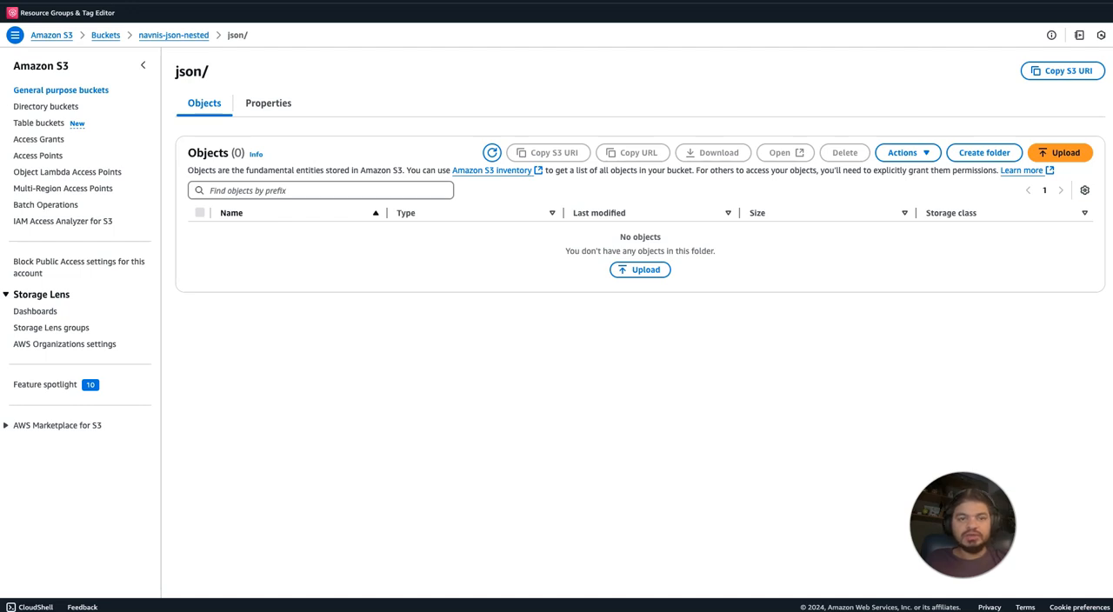
Upload google_patents_raw_20241217.json to the json folder, and open the bucket's jsonsingleline folder.
drag(0, 218, 519, 290)
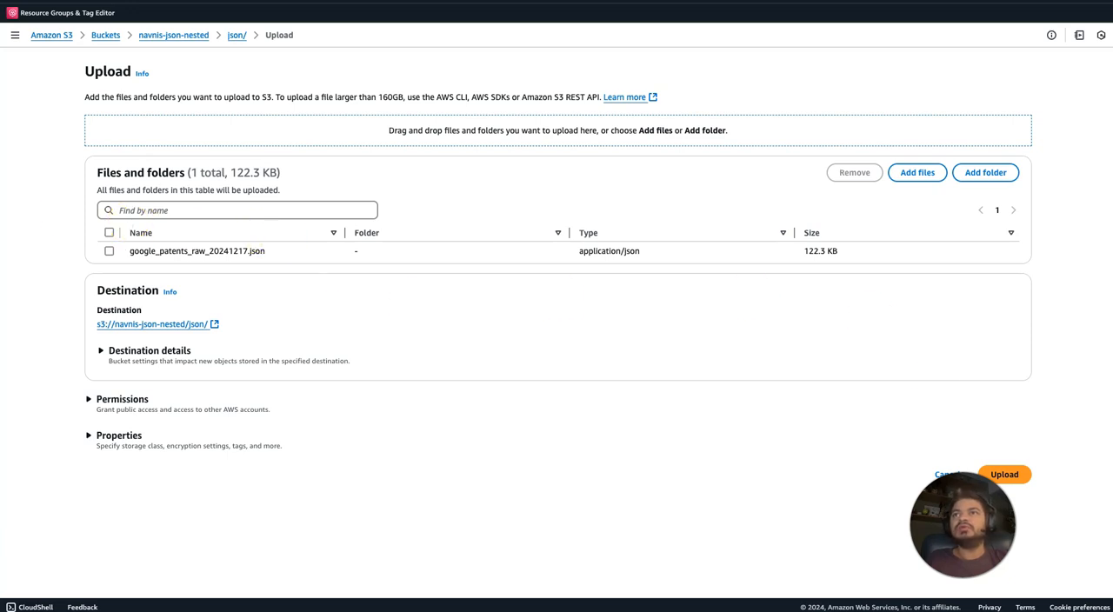
click(1010, 473)
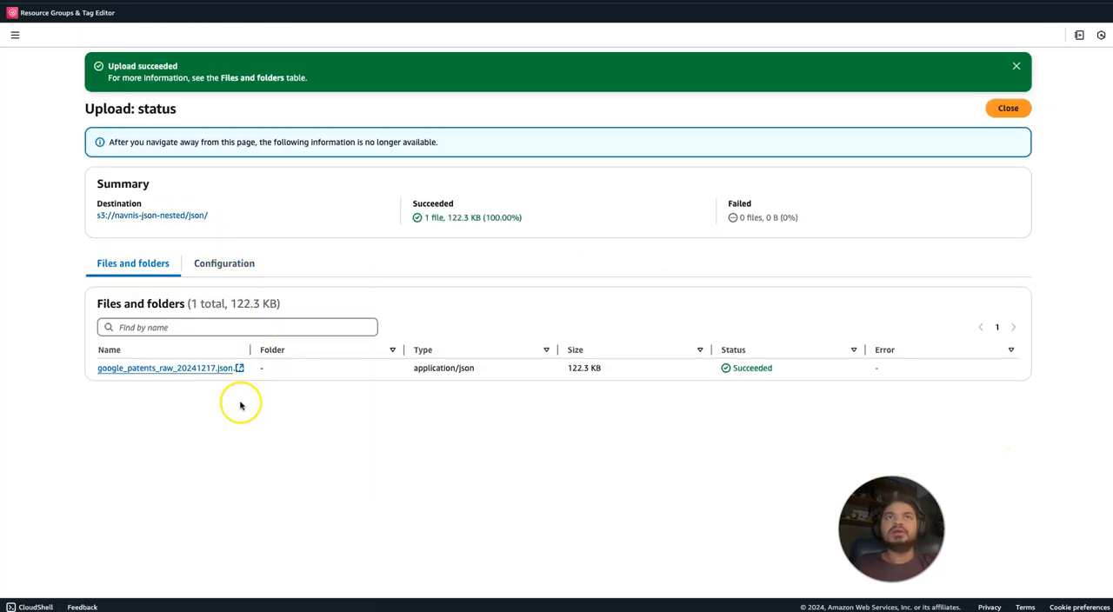
click(177, 215)
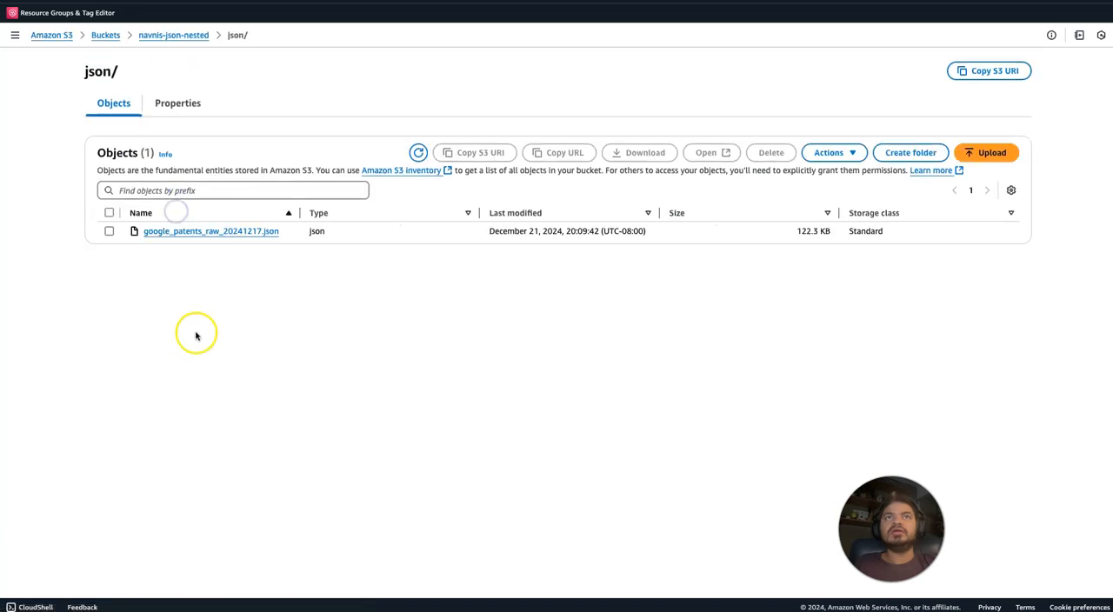
click(190, 35)
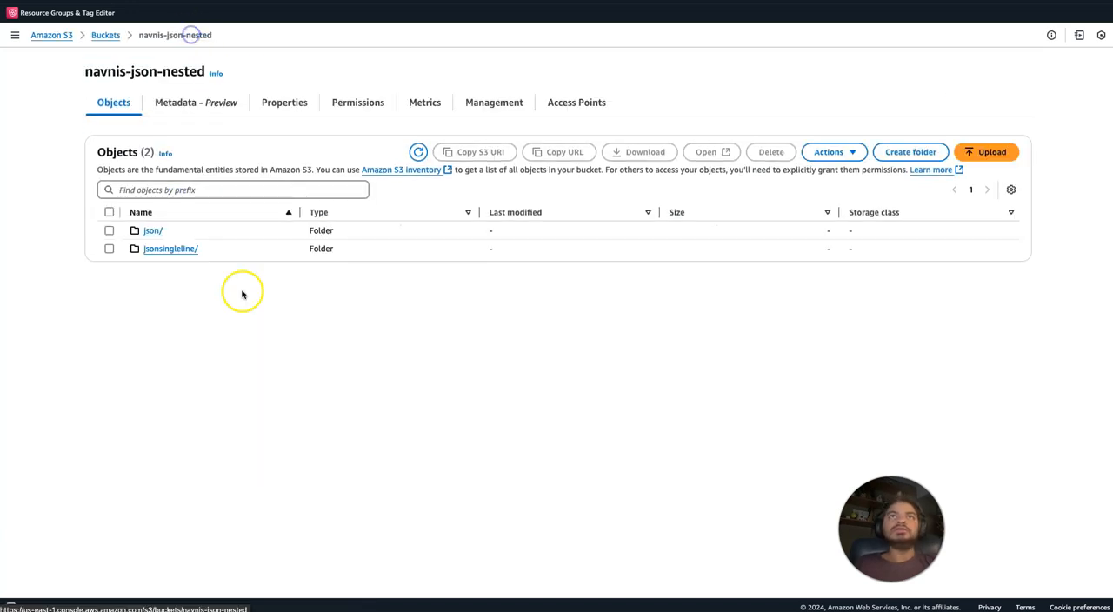
click(163, 249)
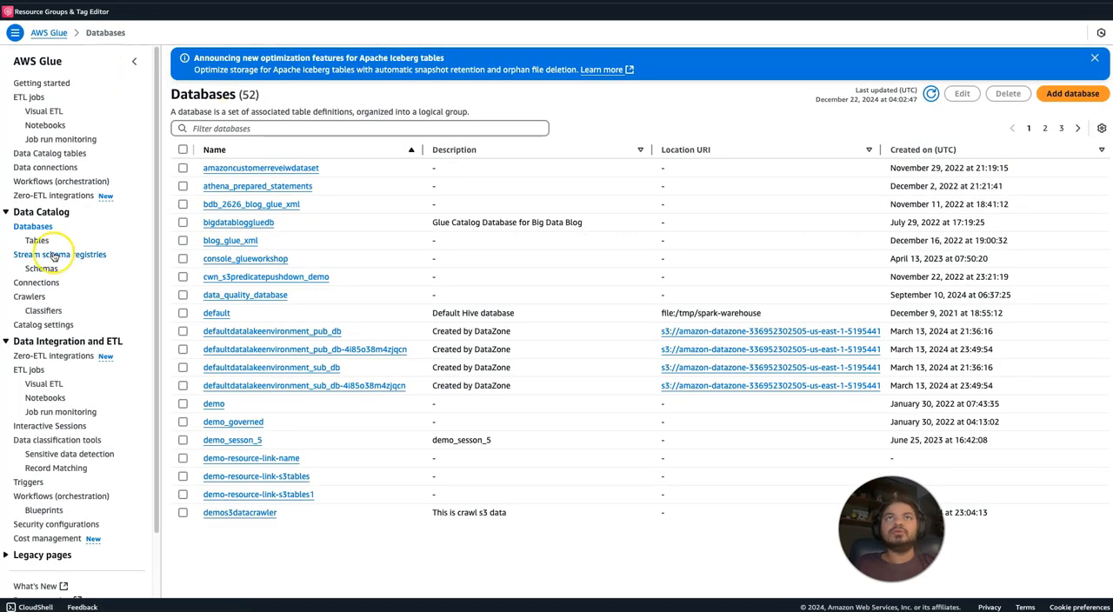
Go back to the AWS Glue crawlers, filter by the name json-crawler-withoutcustomeclassifier and open that crawler.
click(30, 296)
click(258, 172)
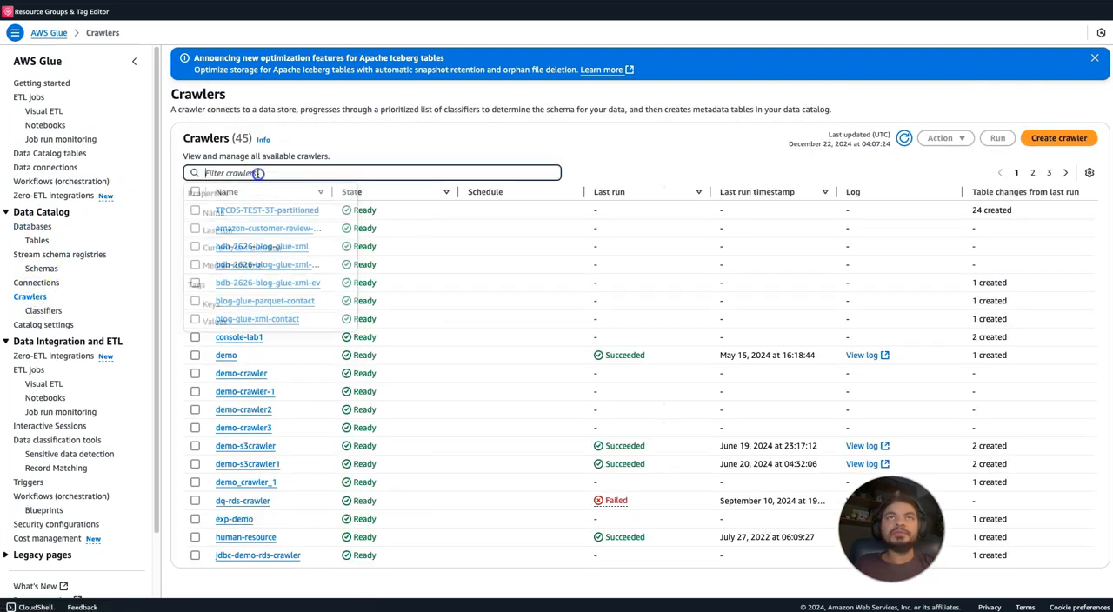
text(json)
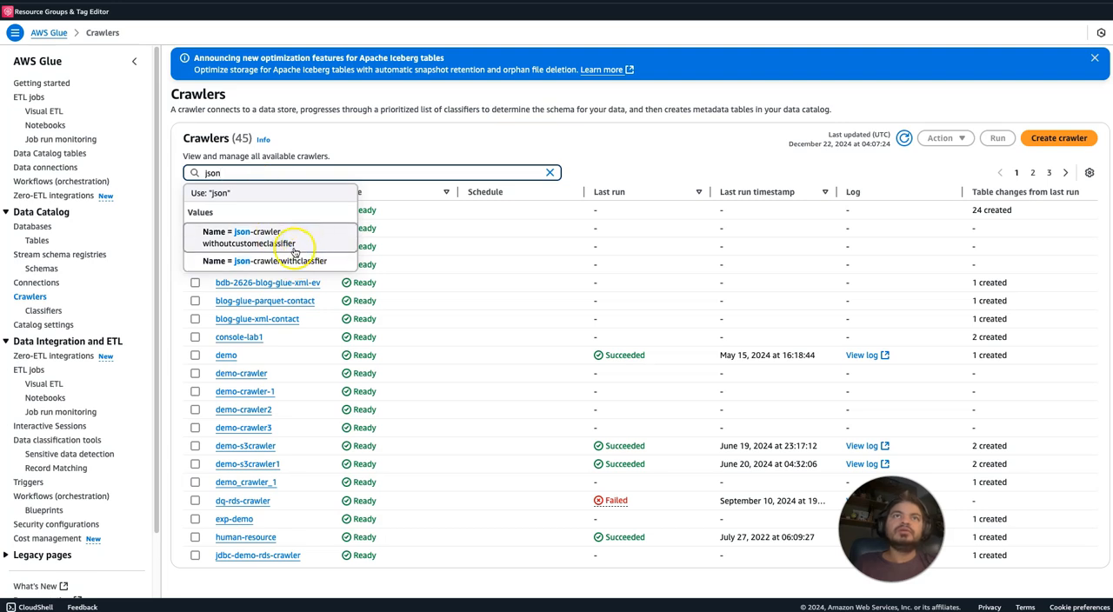
click(294, 249)
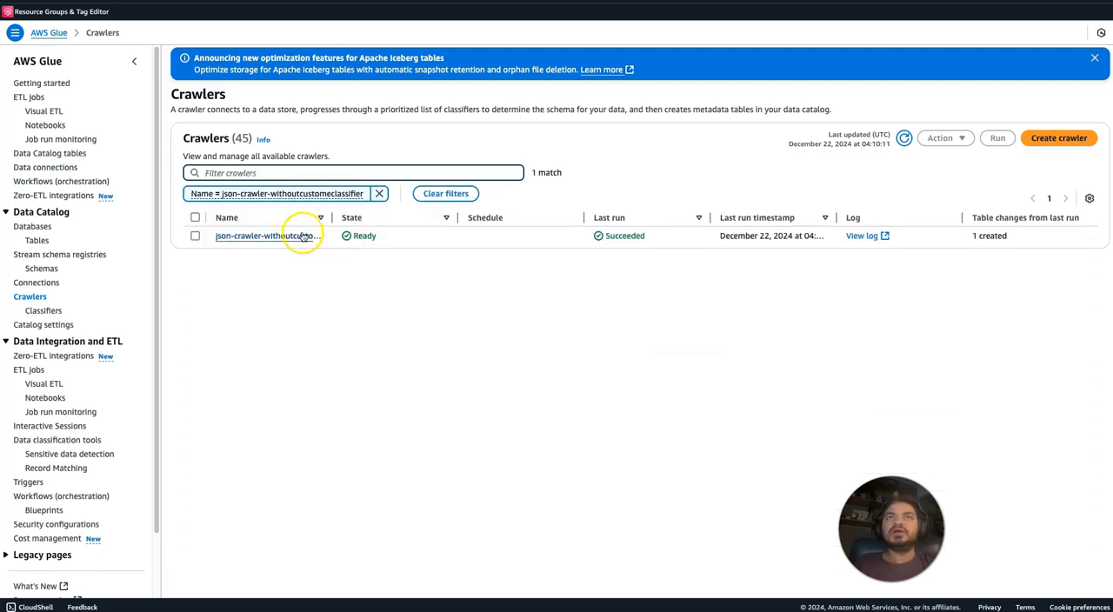
click(294, 242)
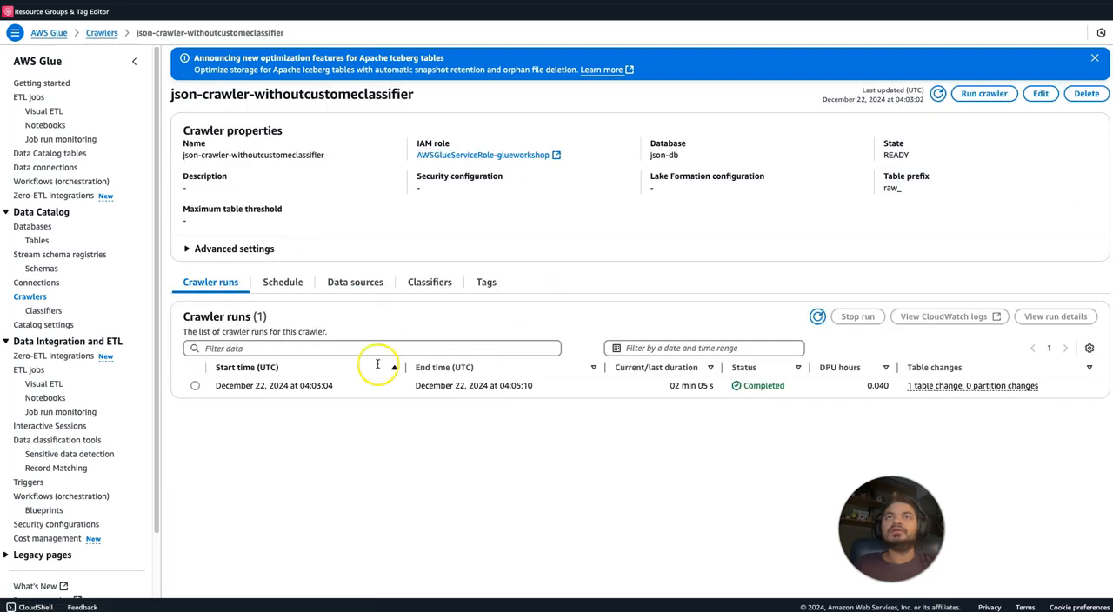
Try to remove the s3://navnis-json-nested/jsonsingleline/ data source from the crawler.
click(356, 286)
click(195, 367)
click(996, 321)
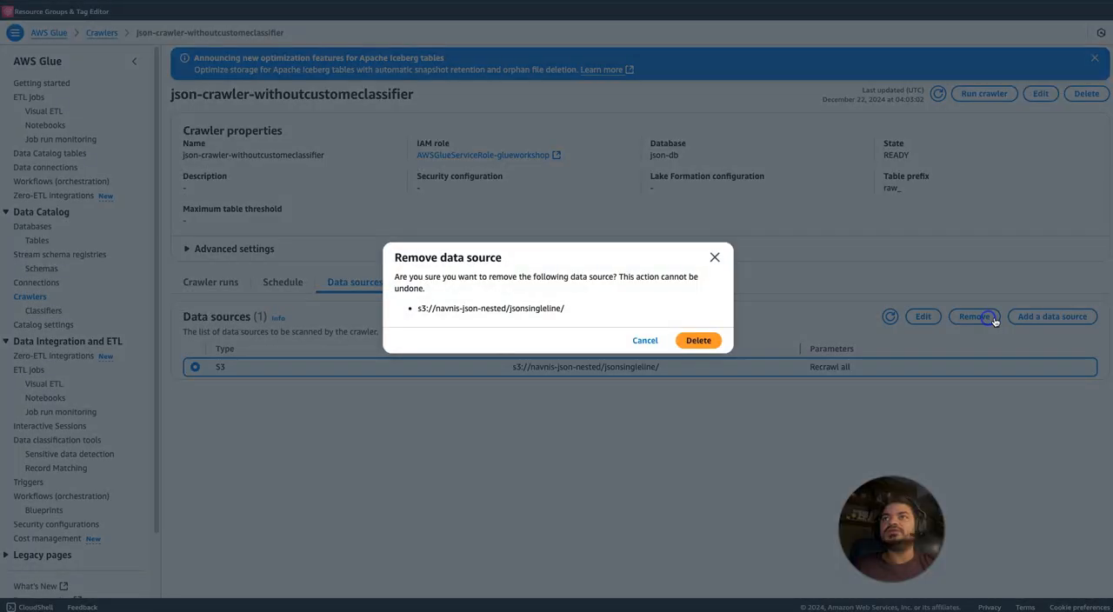
click(701, 339)
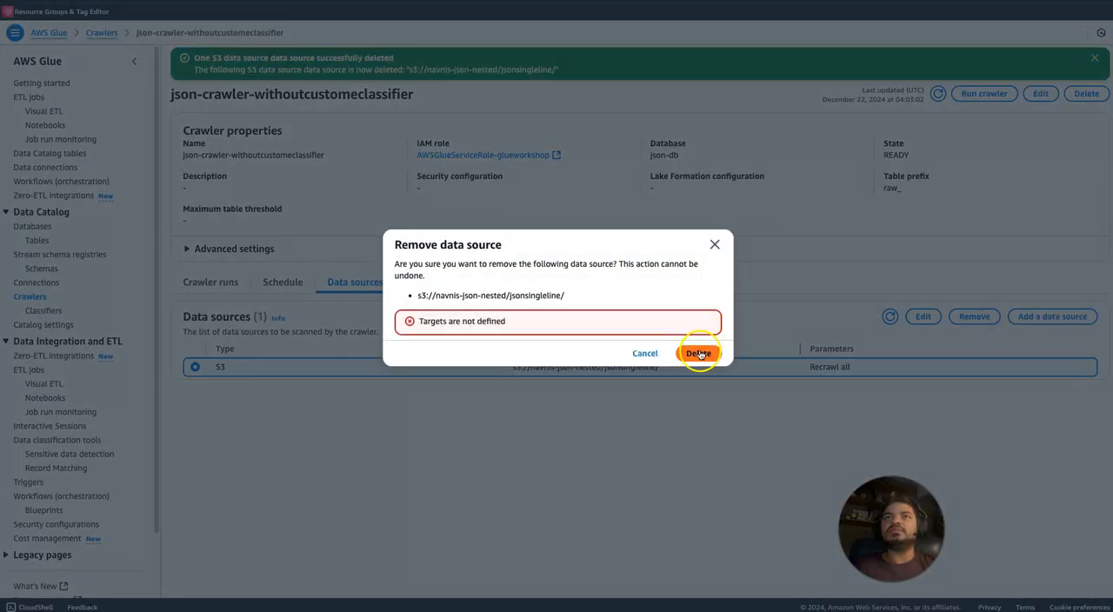
click(700, 354)
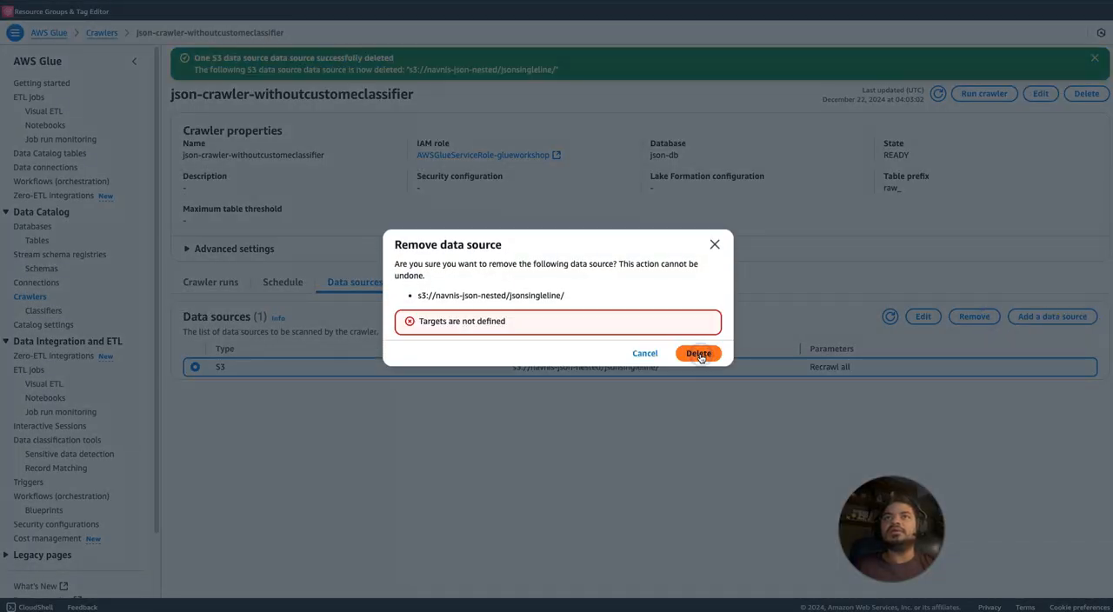
click(645, 353)
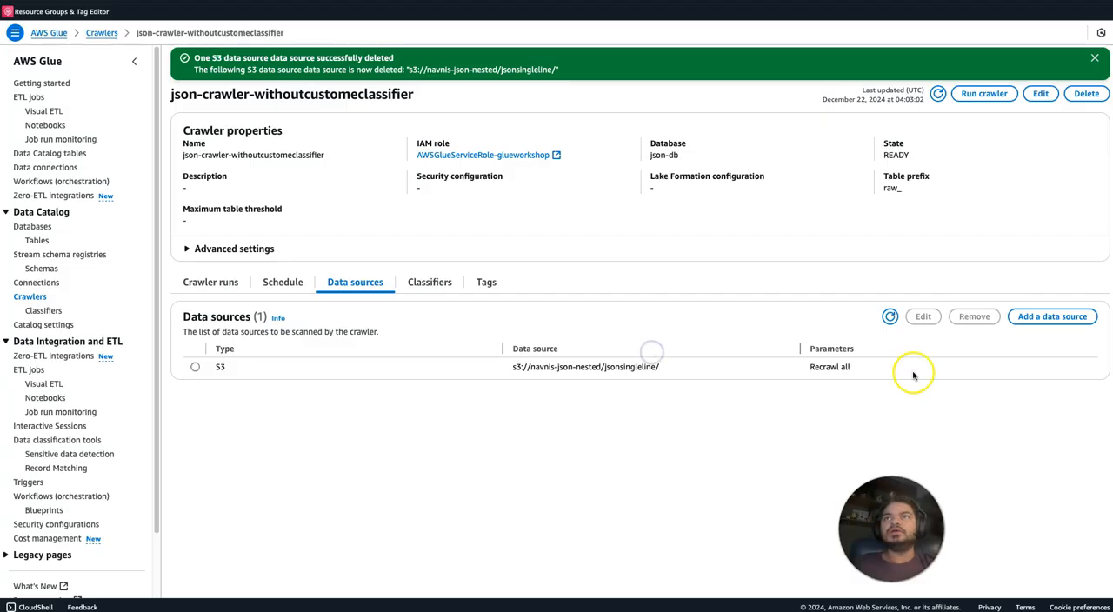
Refresh the crawler's data sources and retry removing the jsonsingleline source.
click(889, 317)
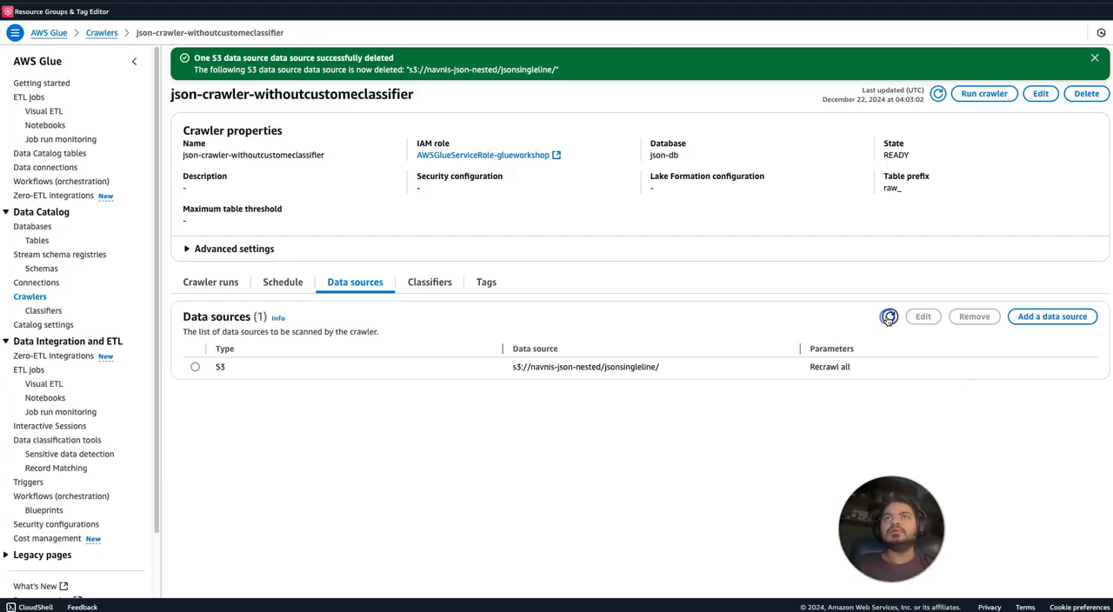
click(195, 367)
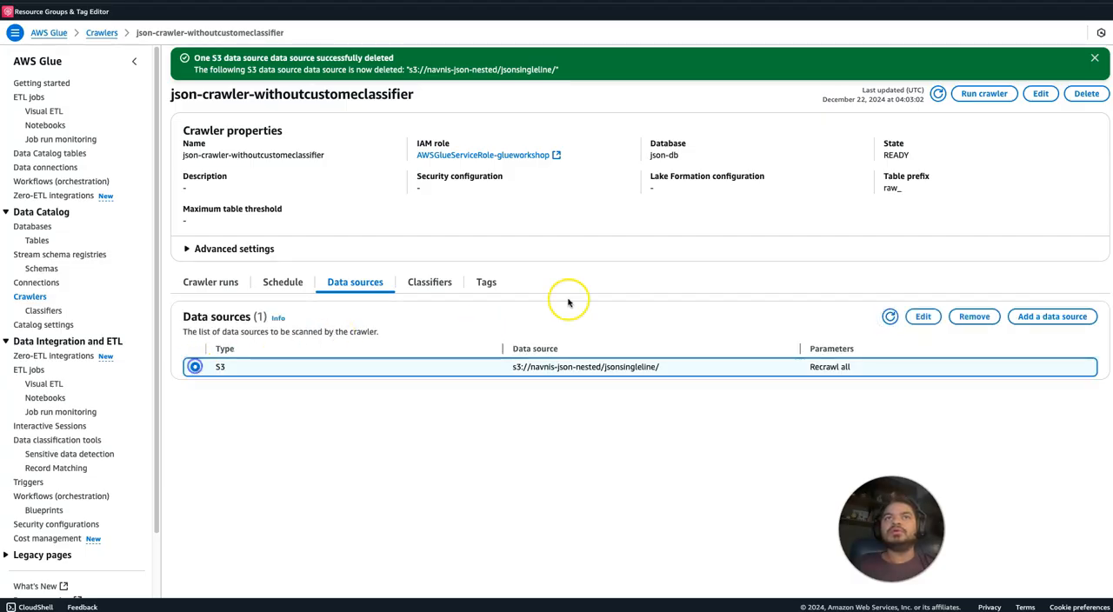
click(952, 316)
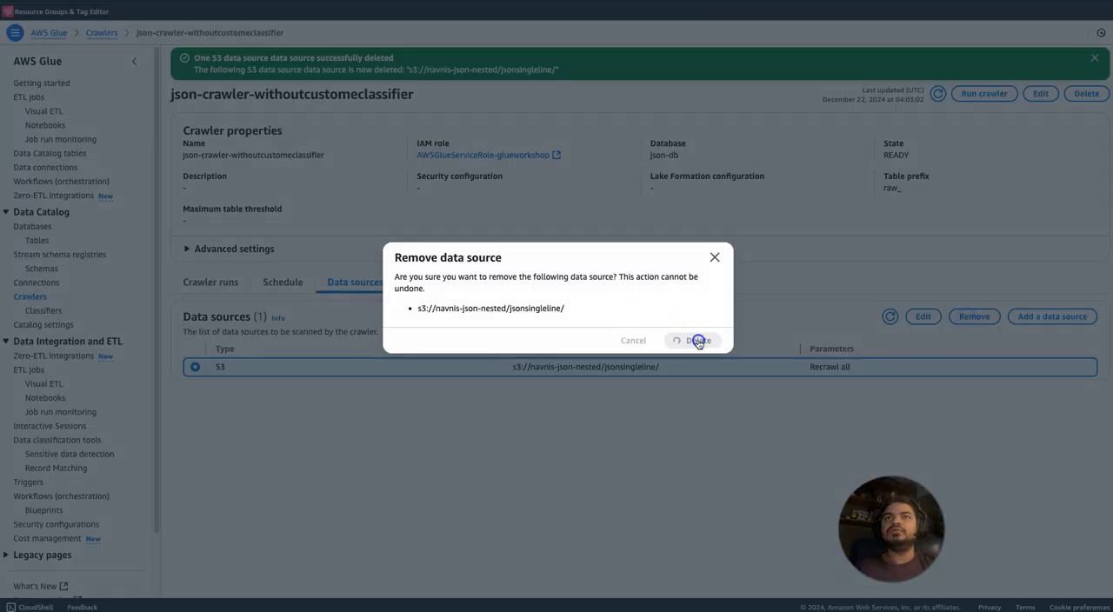
click(699, 348)
click(646, 353)
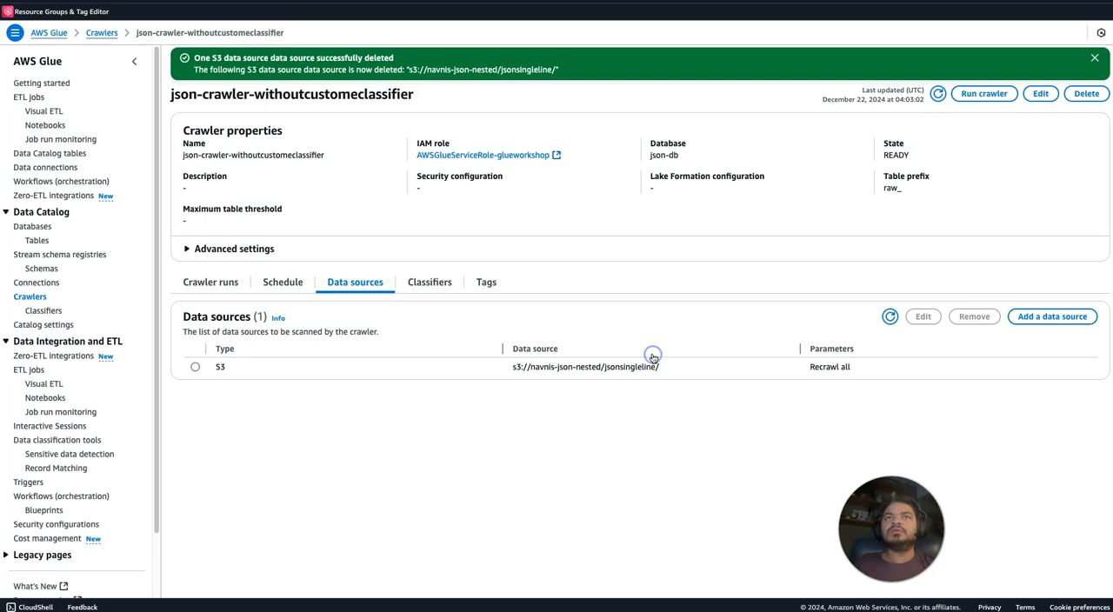
Dismiss the notifications, start adding an S3 data source to the crawler, and search the buckets for json.
click(1095, 58)
click(1095, 58)
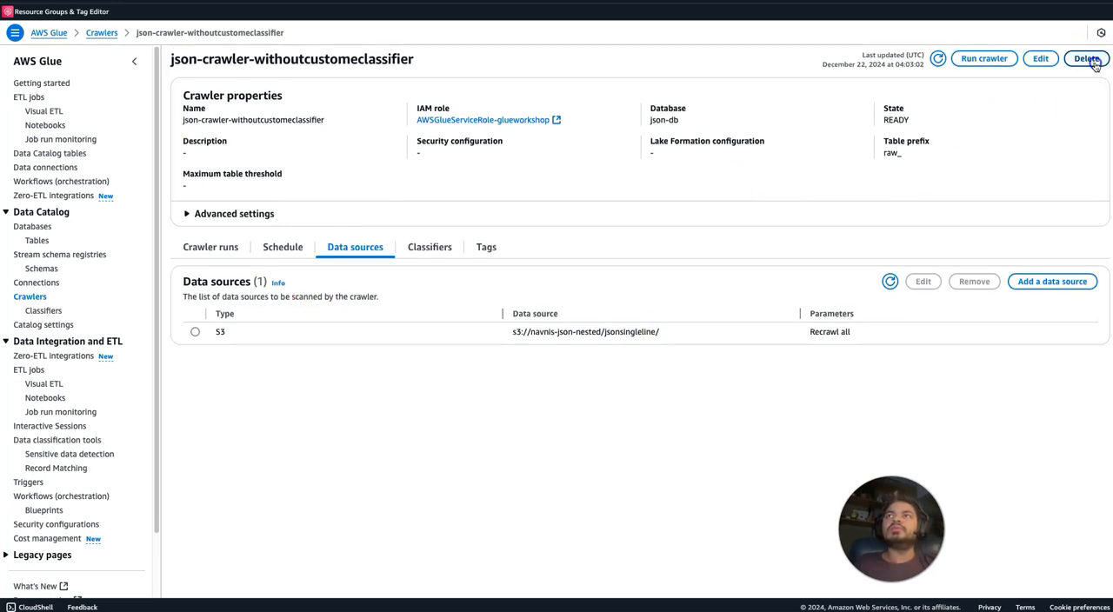
click(1056, 282)
click(682, 321)
click(220, 217)
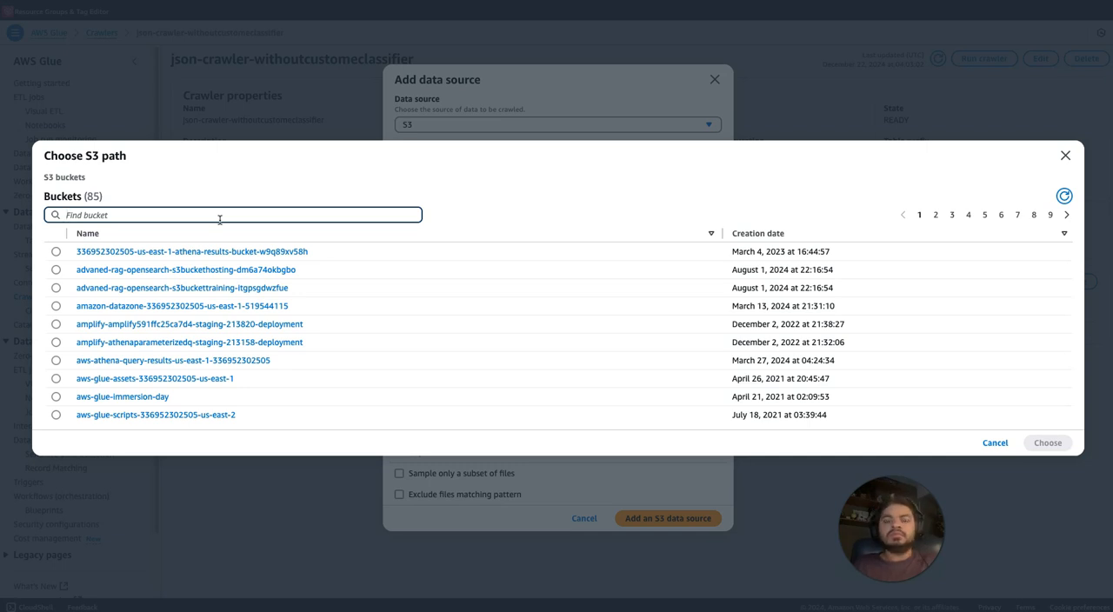
text(navni)
text(s)
key(BackSpace)
key(BackSpace)
key(BackSpace)
key(BackSpace)
key(BackSpace)
key(BackSpace)
text(js)
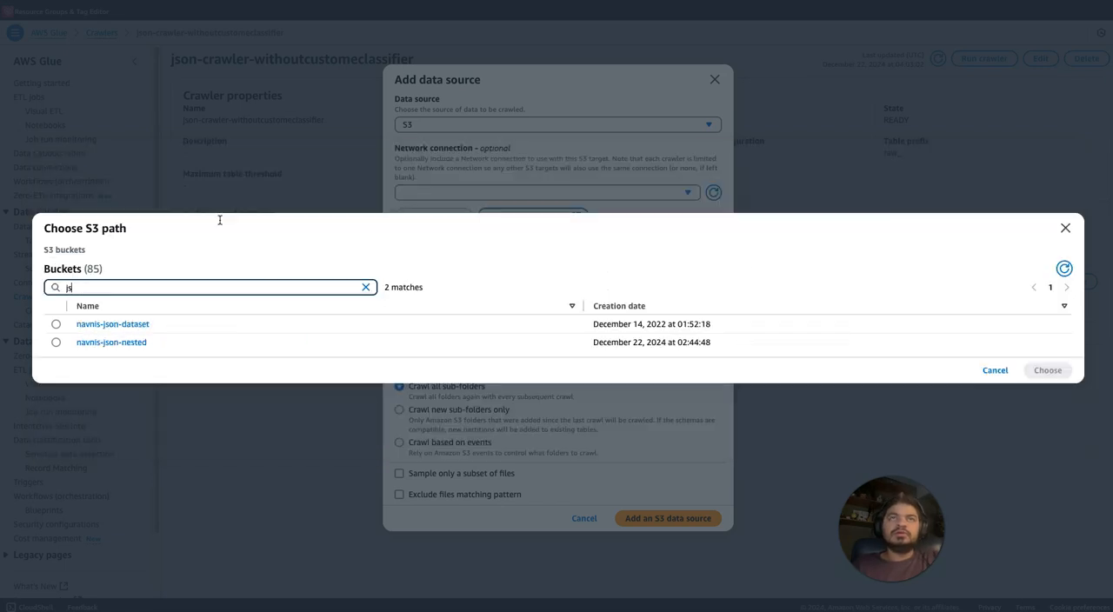
text(on)
Choose the json/ folder of the navnis-json-nested bucket as the S3 path and add it as a crawler data source.
click(132, 342)
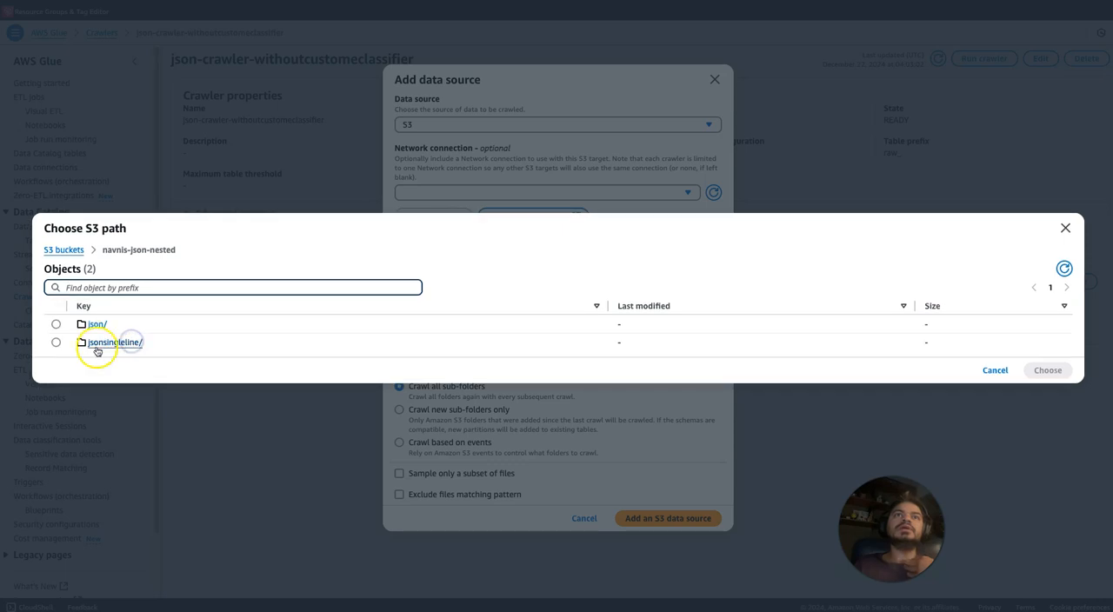
click(57, 324)
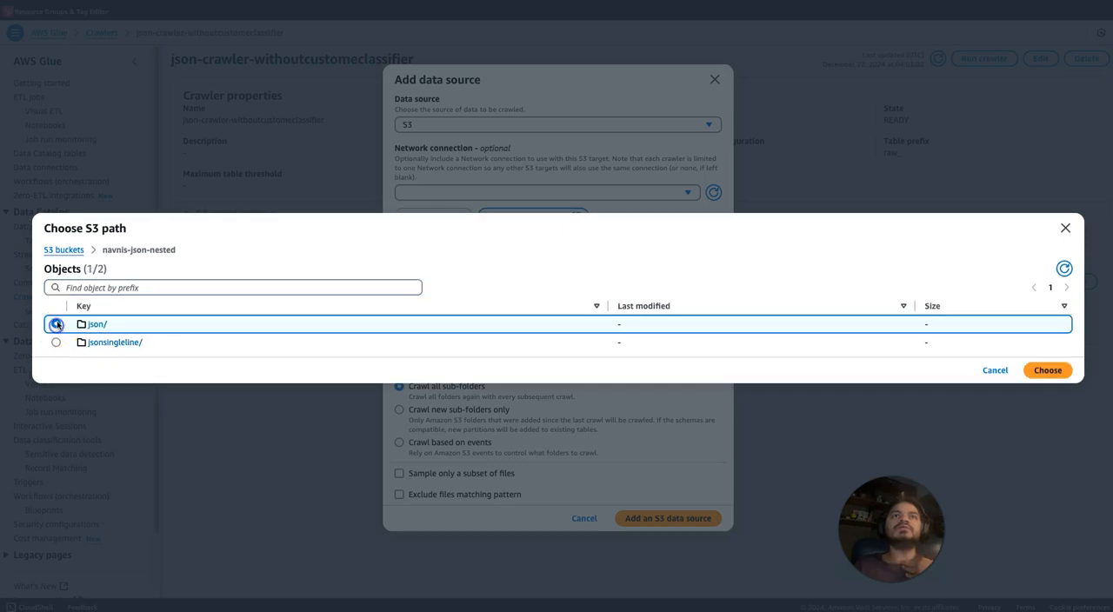
click(1048, 369)
click(690, 383)
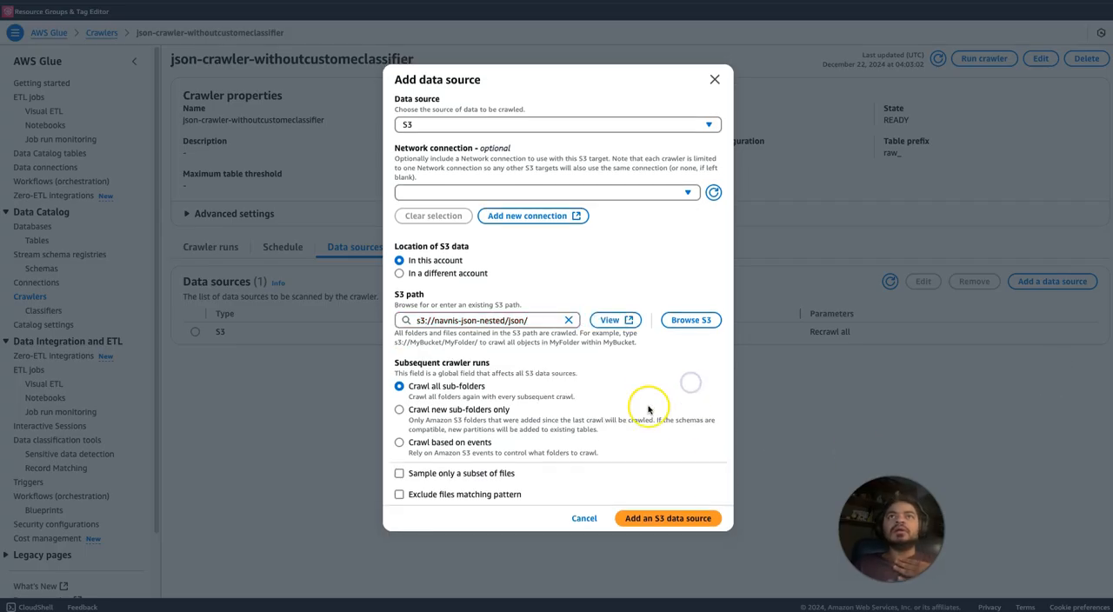
click(647, 518)
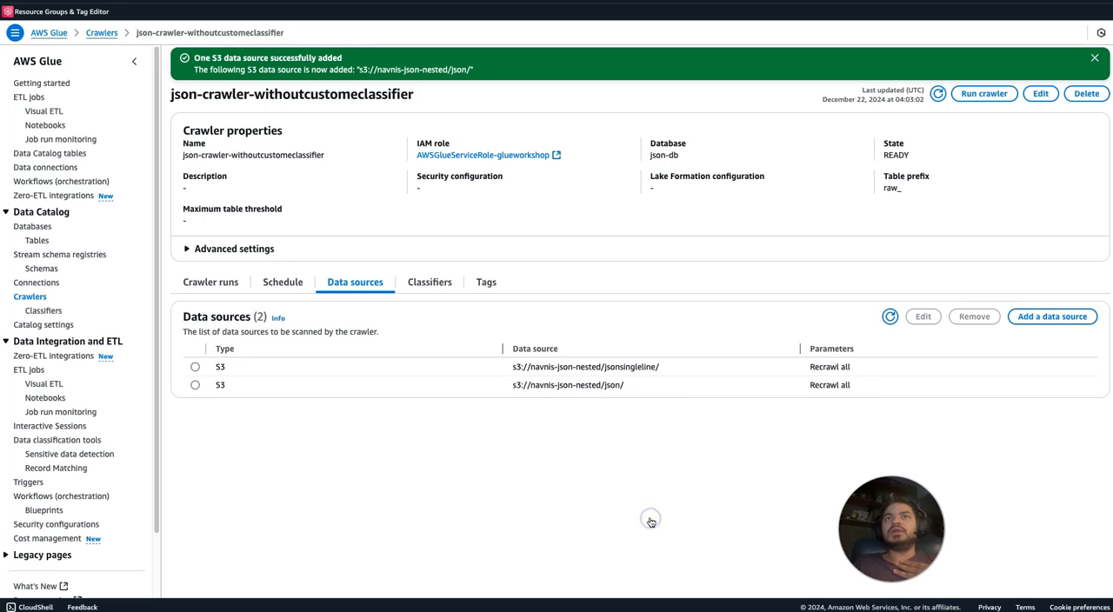
Remove the s3://navnis-json-nested/jsonsingleline/ data source from the crawler.
click(195, 367)
click(991, 316)
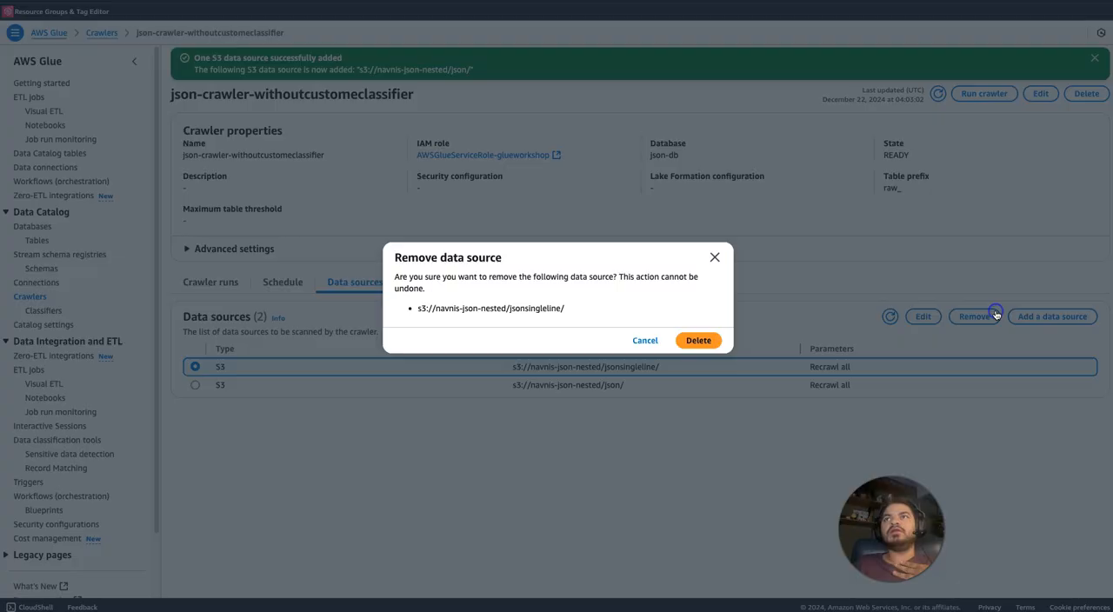
click(701, 340)
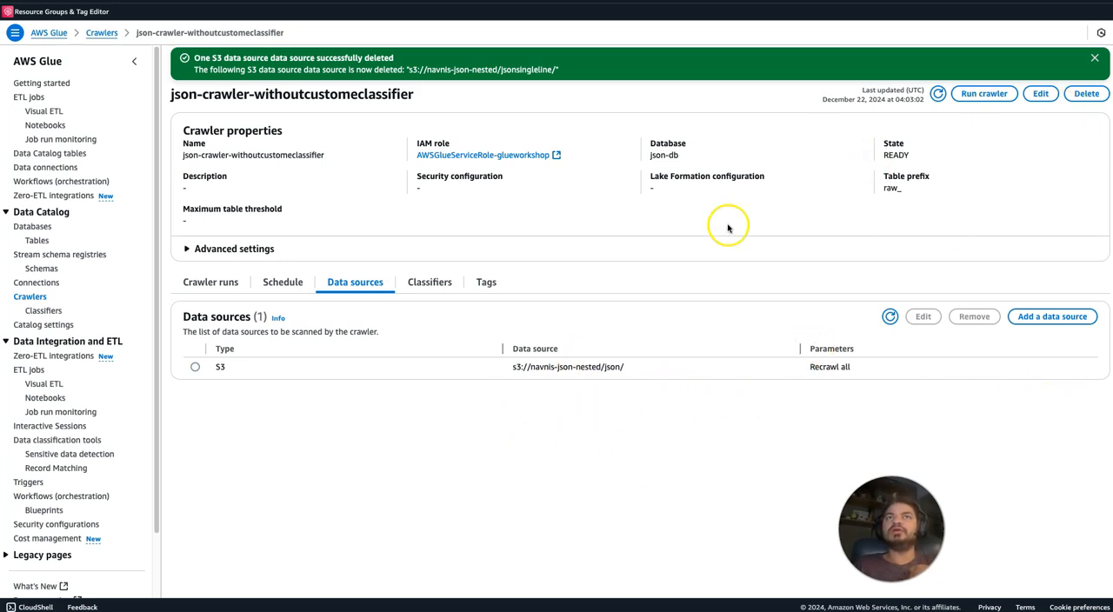
Run json-crawler-withoutcustomeclassifier, then check its assigned classifiers and refresh its list of crawler runs.
click(992, 94)
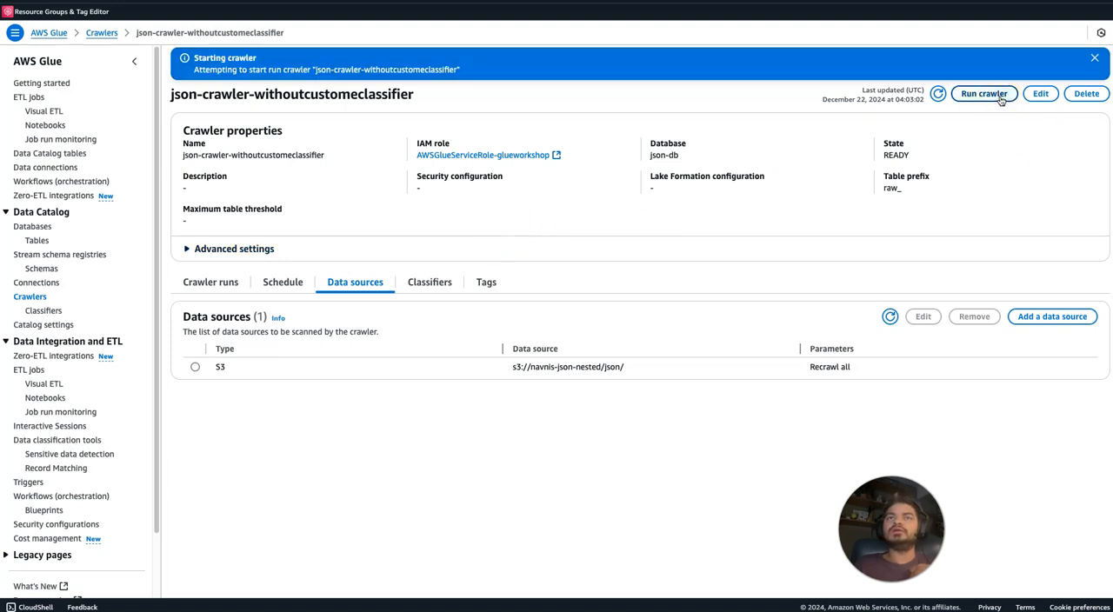
click(430, 280)
click(939, 93)
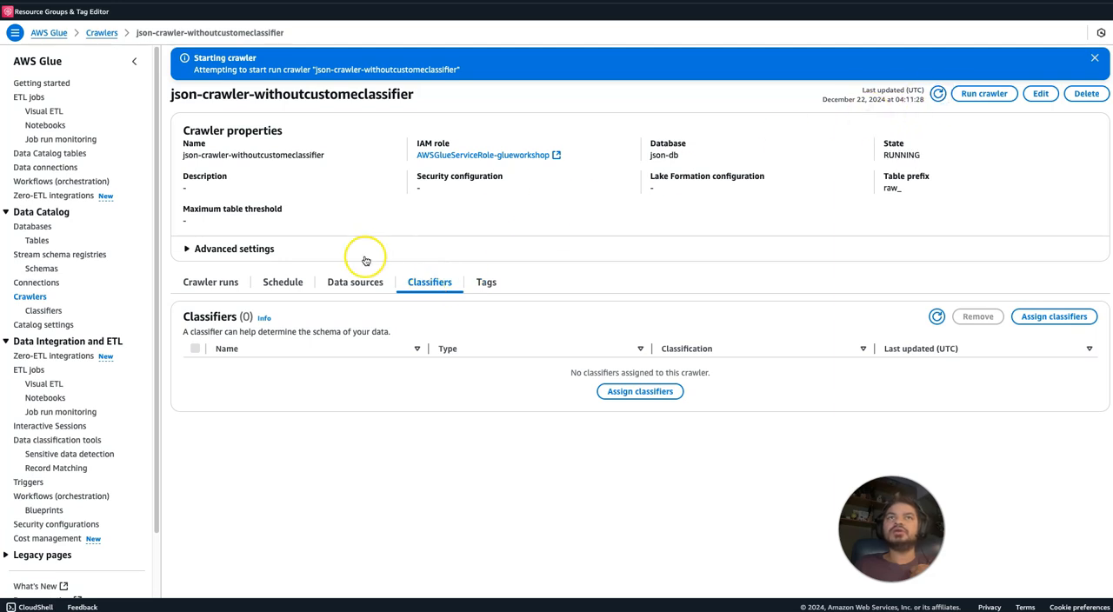
click(217, 283)
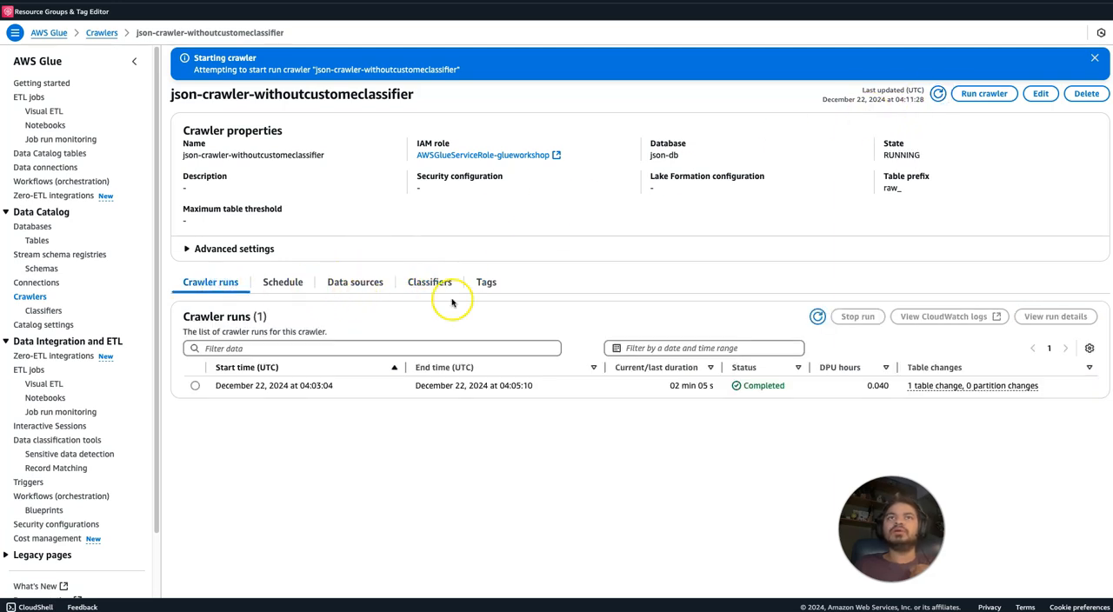
click(818, 318)
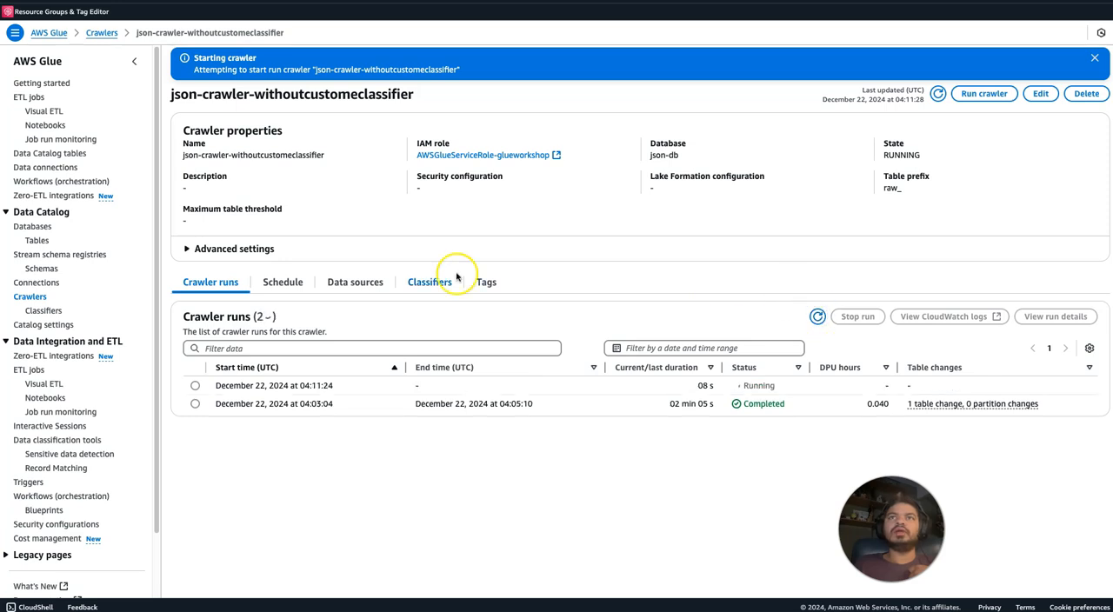
Return to the crawlers list, filter by the name json-crawlerwithclassfier and open that crawler.
click(31, 296)
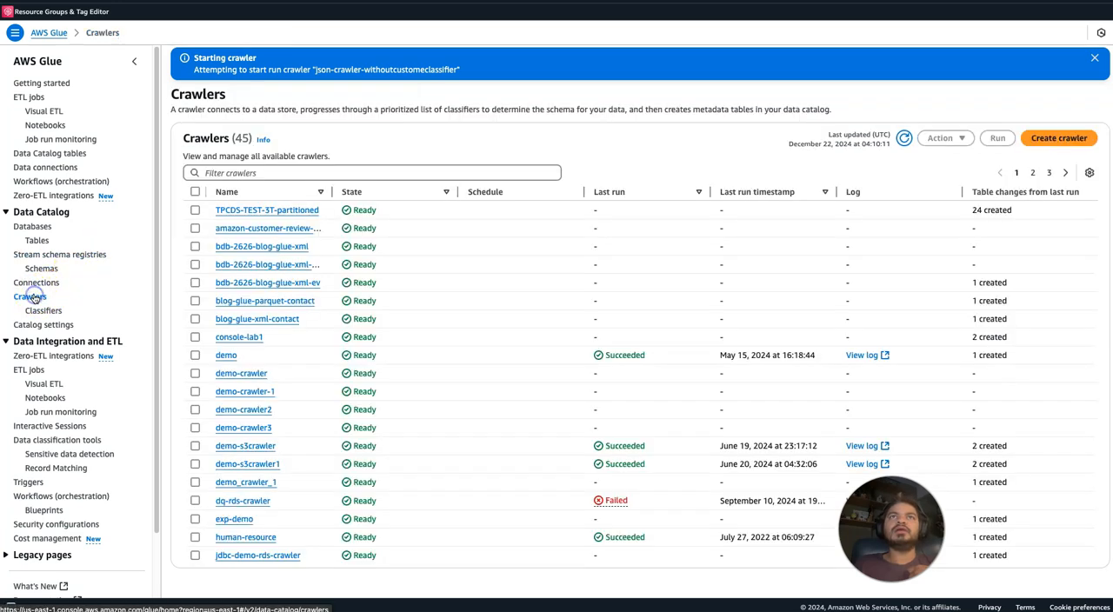
click(262, 171)
text(json)
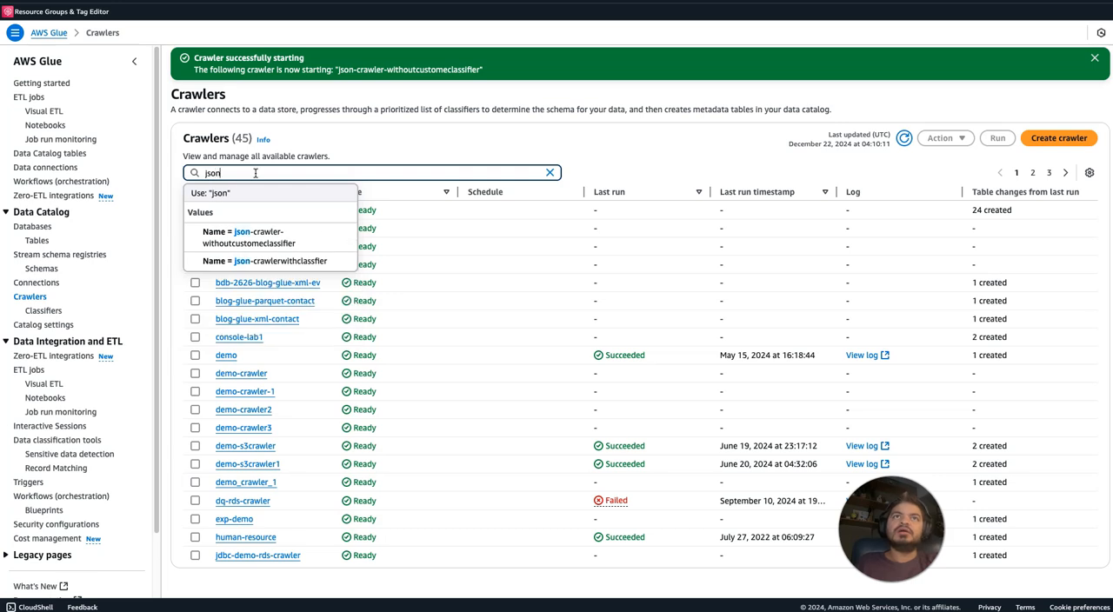
click(303, 260)
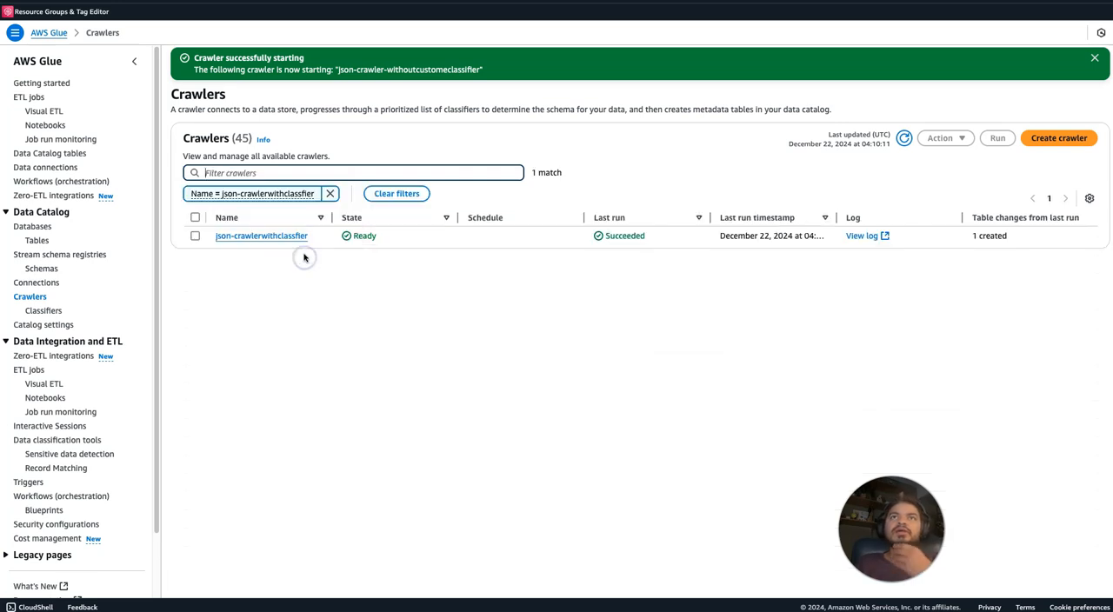
click(286, 236)
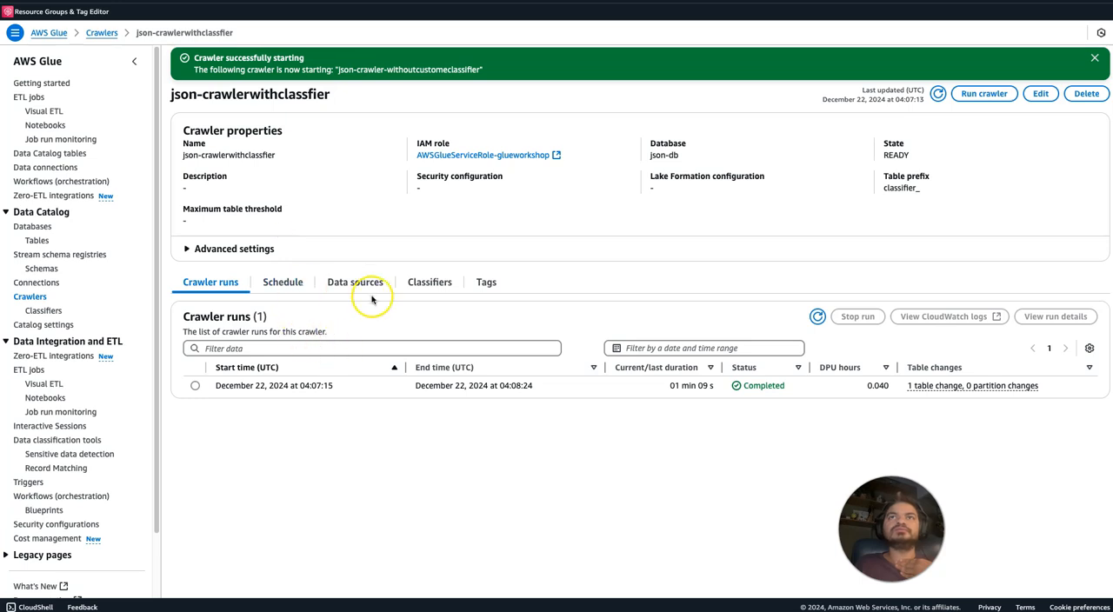
Find the json-db database by filtering for json, open it and refresh its tables list.
click(50, 232)
click(301, 132)
text(json)
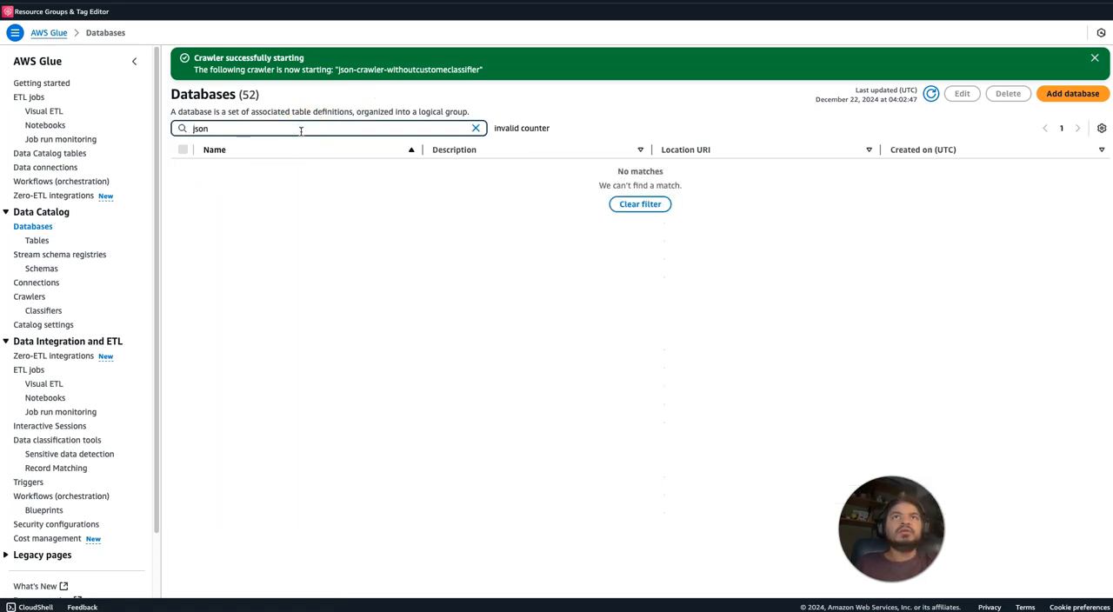
click(214, 166)
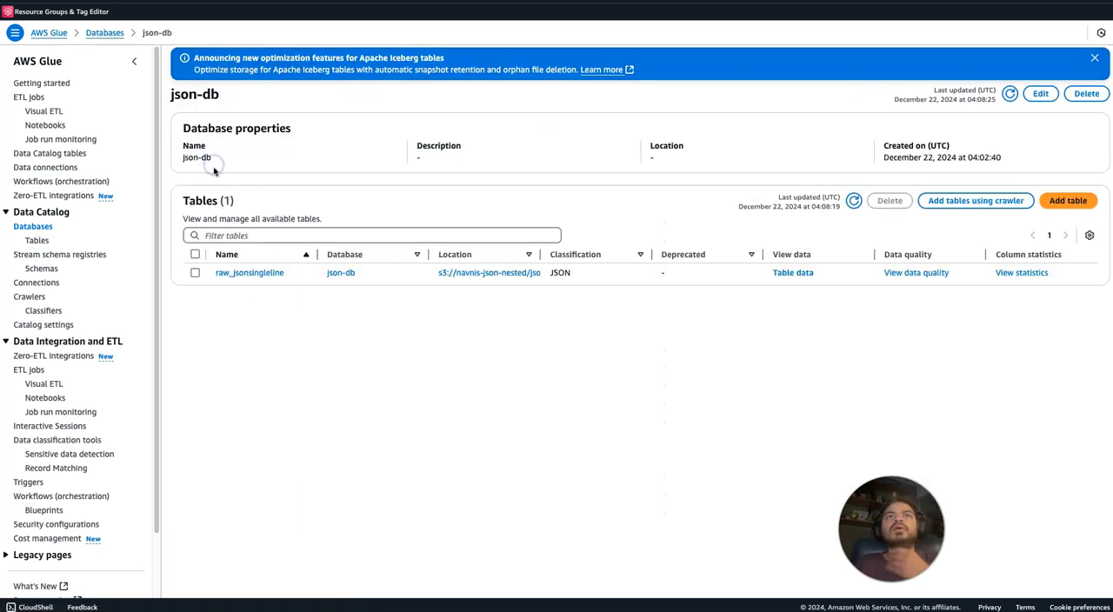
click(852, 205)
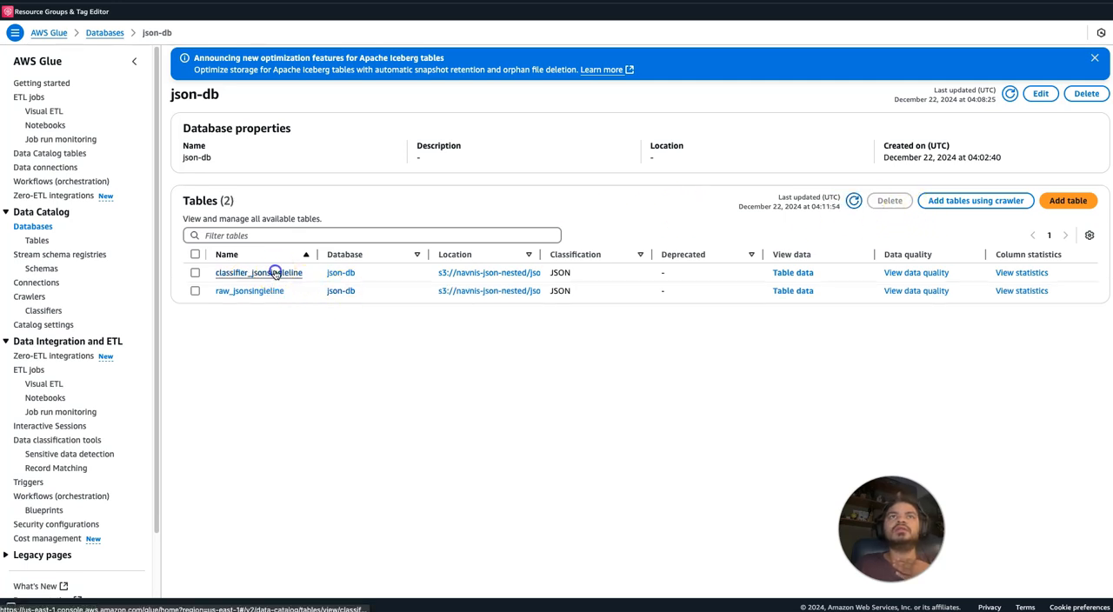
Open the classifier_jsonsingleline table and review the columns and data types in its schema.
click(275, 272)
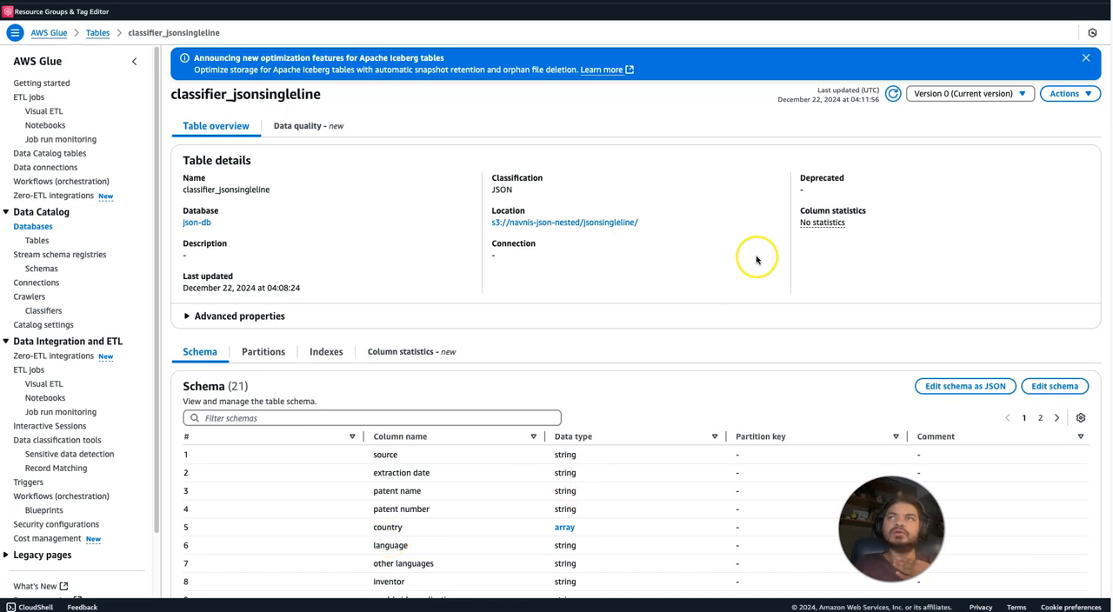
click(1019, 307)
scroll(1018, 307, down, 1)
scroll(1018, 310, down, 3)
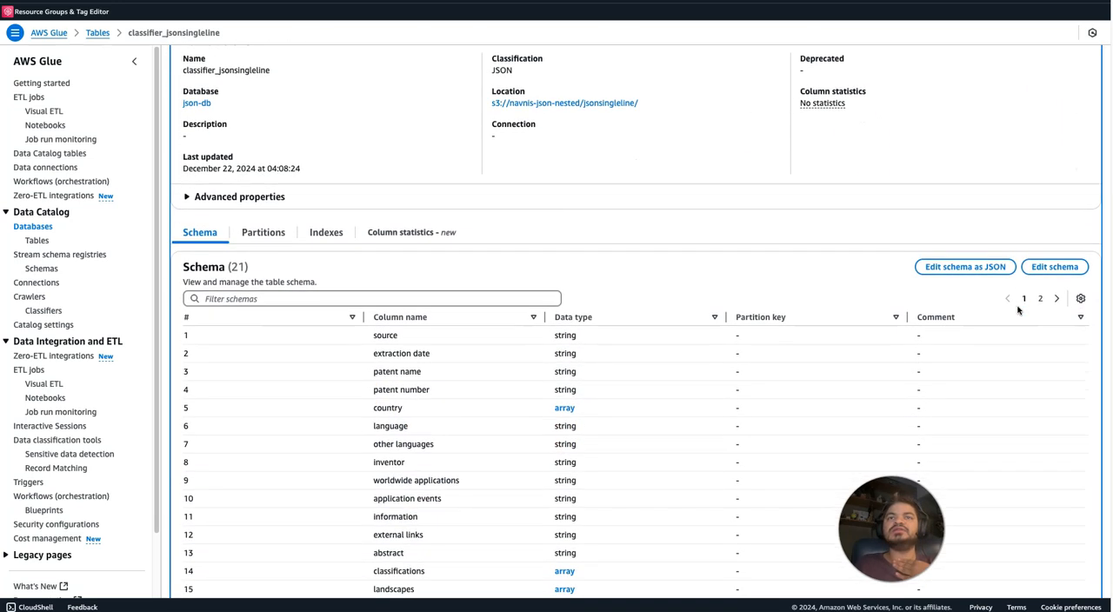
scroll(1019, 309, up, 4)
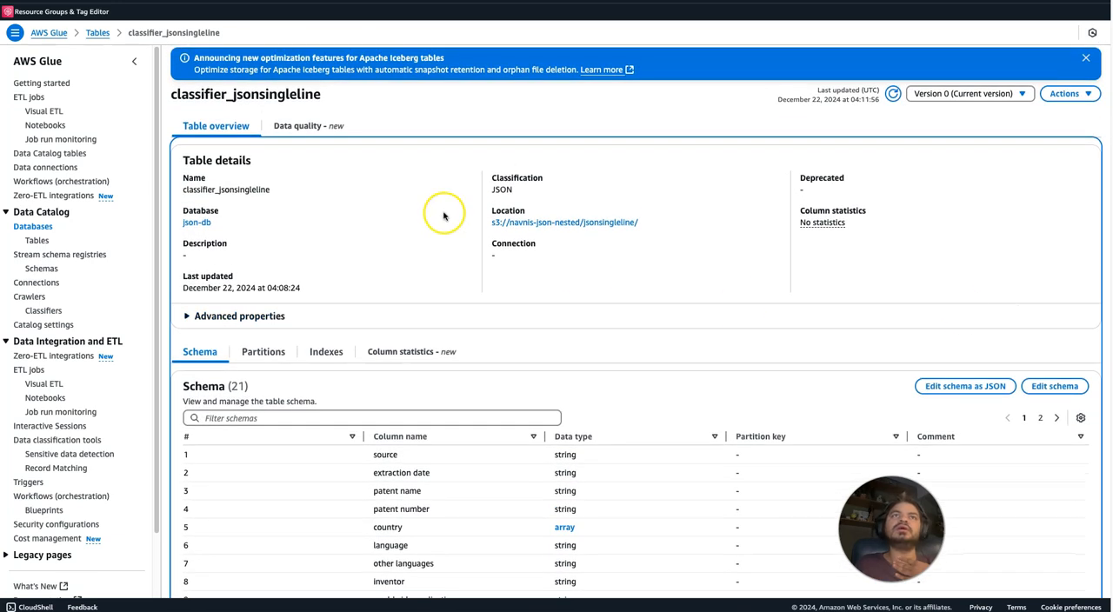
Return to the databases list, dismiss the notifications, filter for js and reopen the json-db database.
click(33, 227)
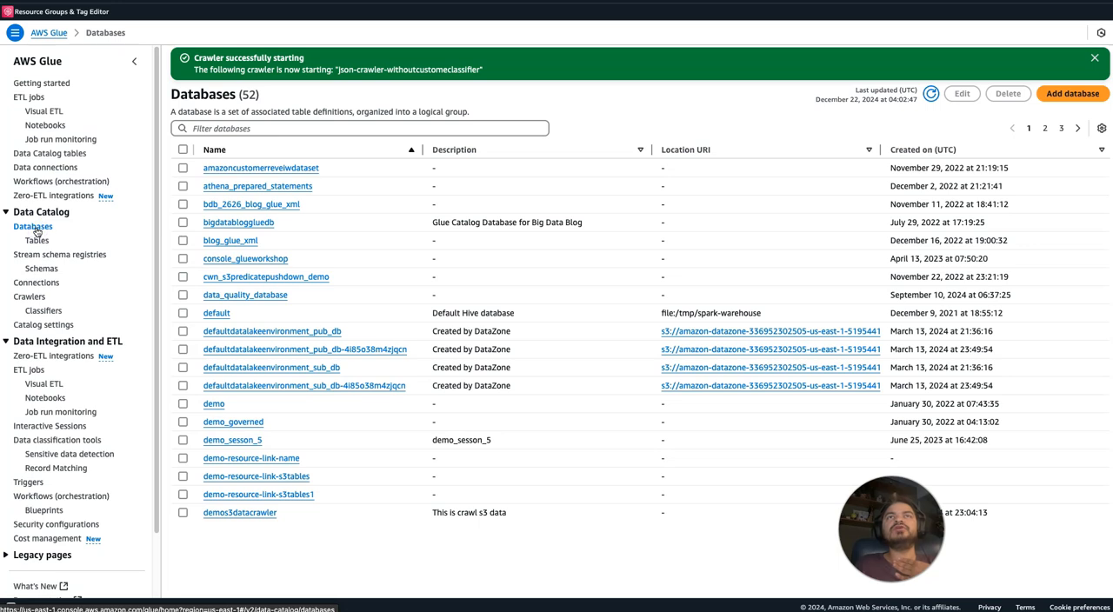
click(1095, 59)
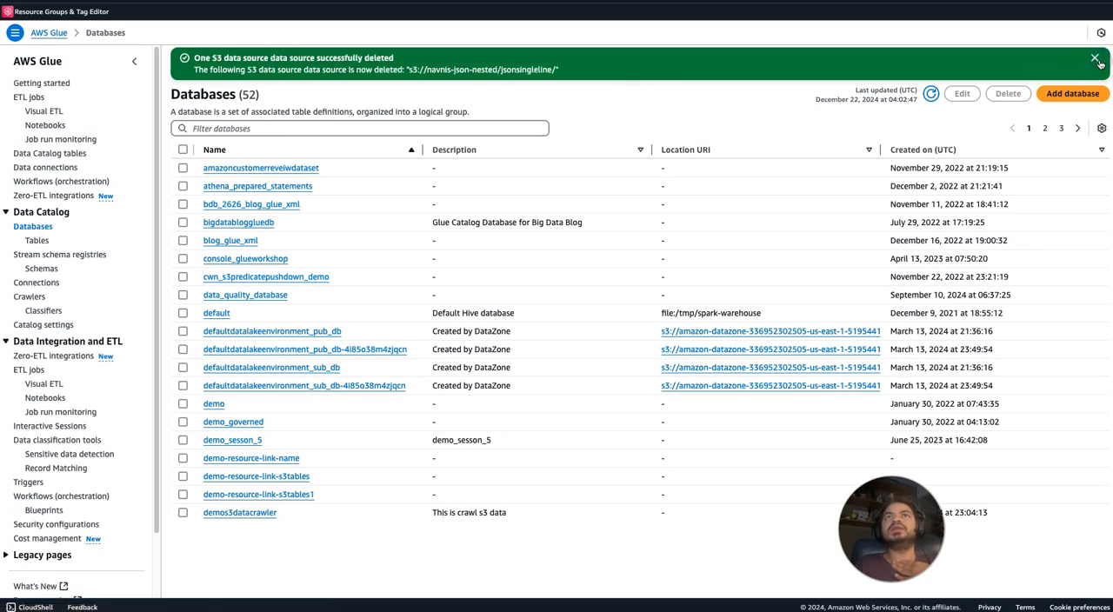
click(1094, 60)
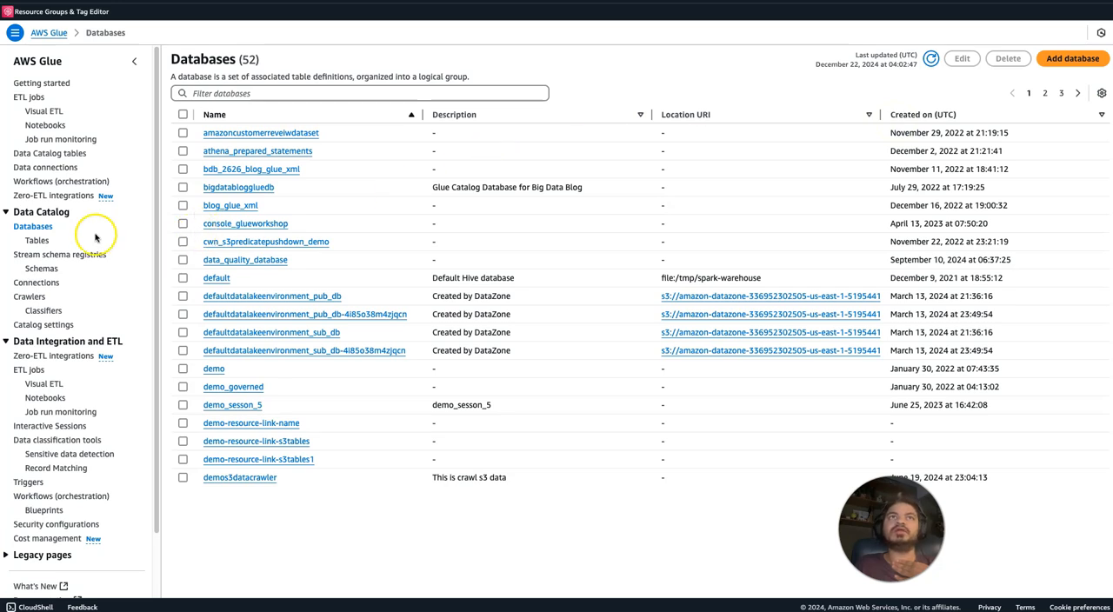
click(43, 231)
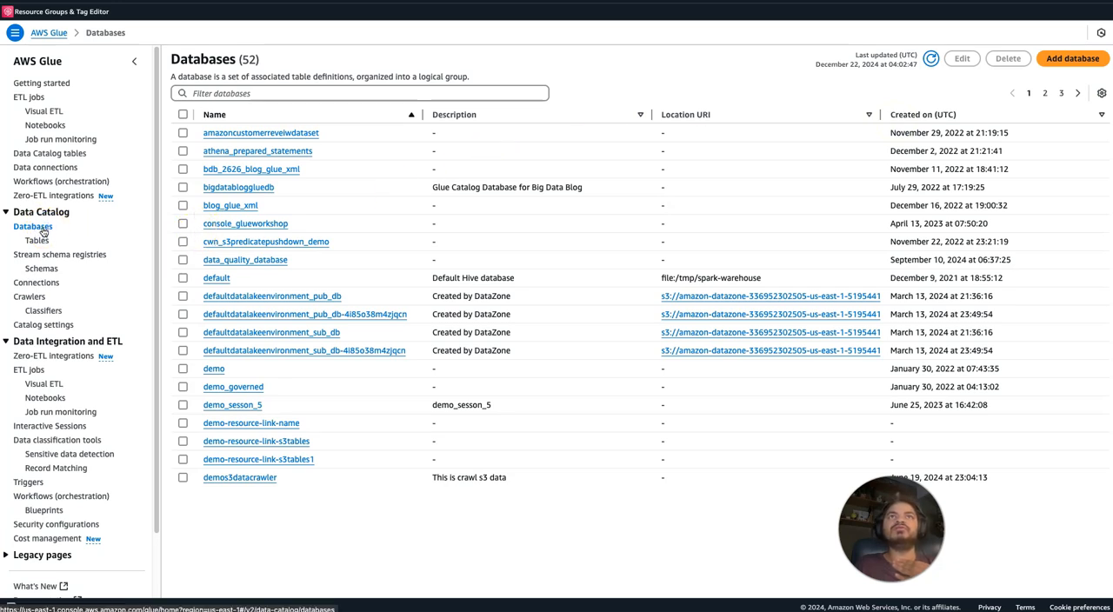
click(256, 93)
text(db)
key(BackSpace)
key(BackSpace)
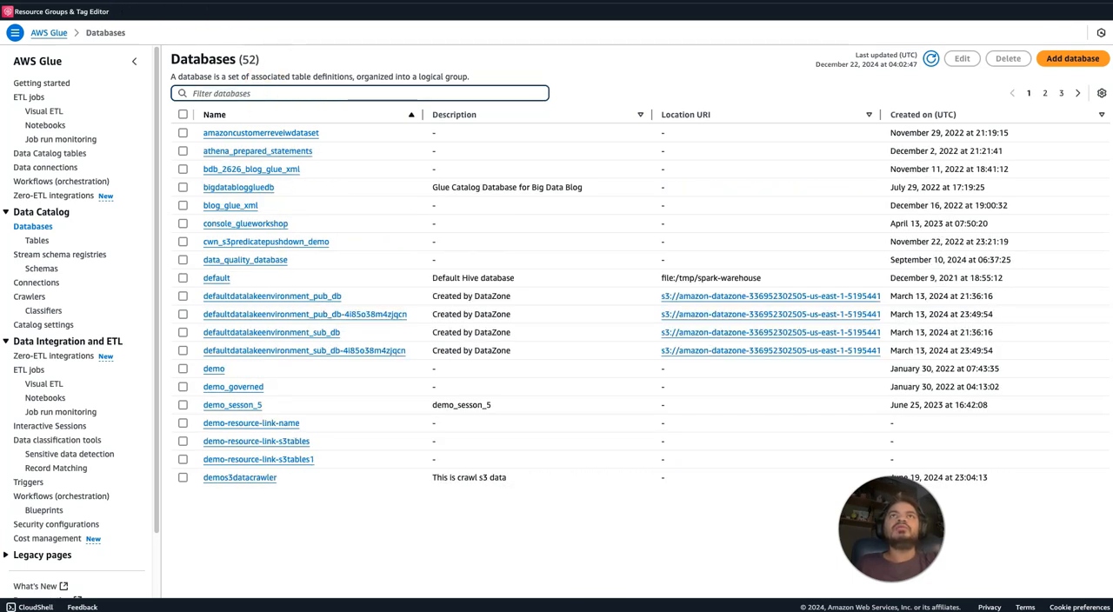
click(241, 94)
text(json)
click(216, 134)
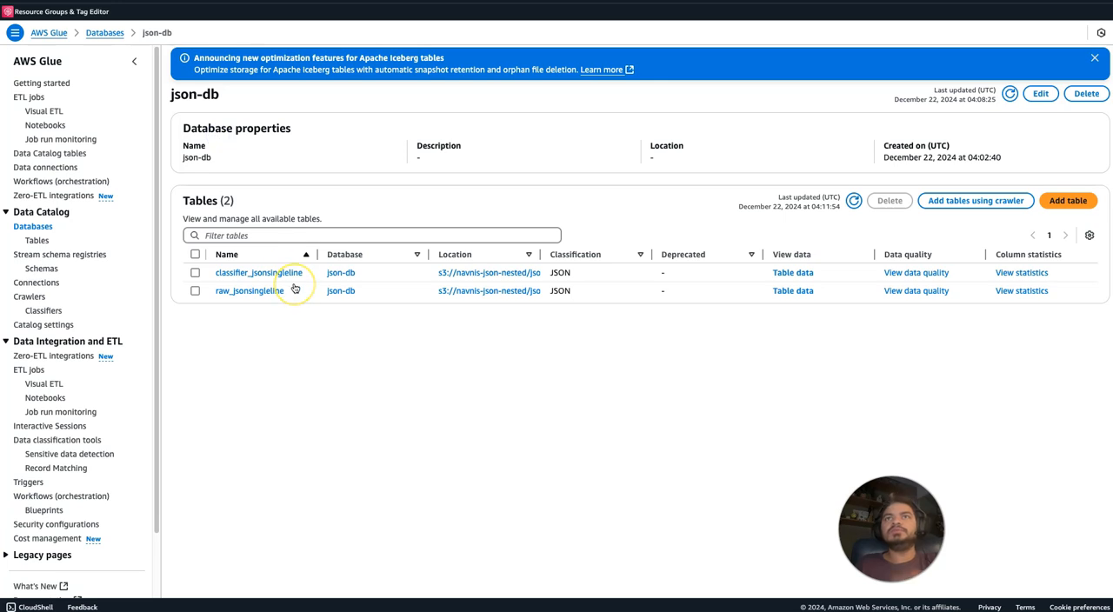
Preview the classifier_jsonsingleline table's data in Athena and examine the country arrays in the query results.
click(807, 273)
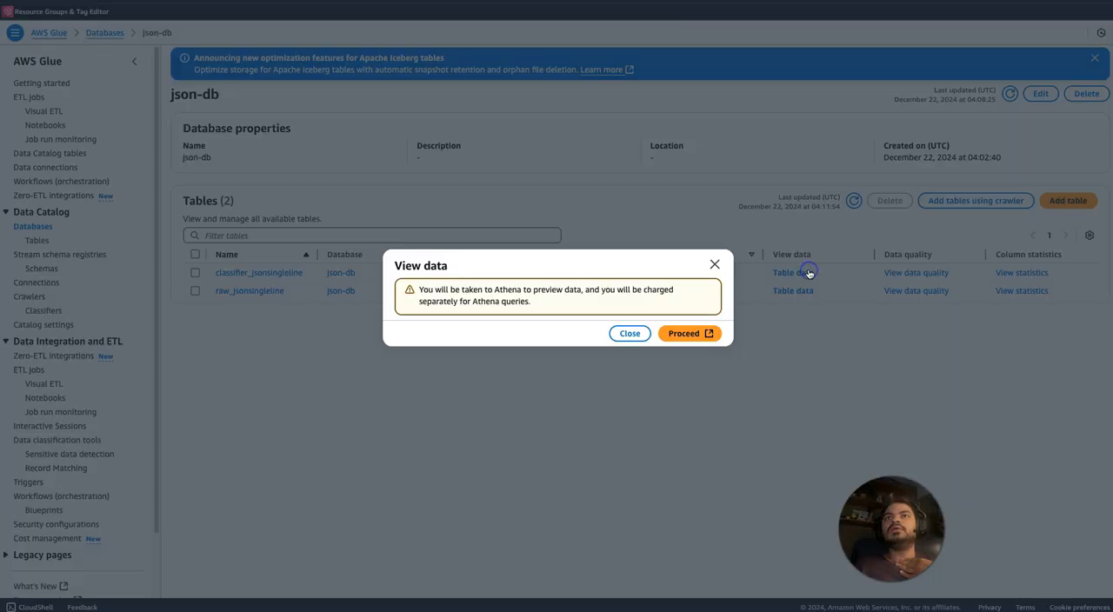
click(677, 332)
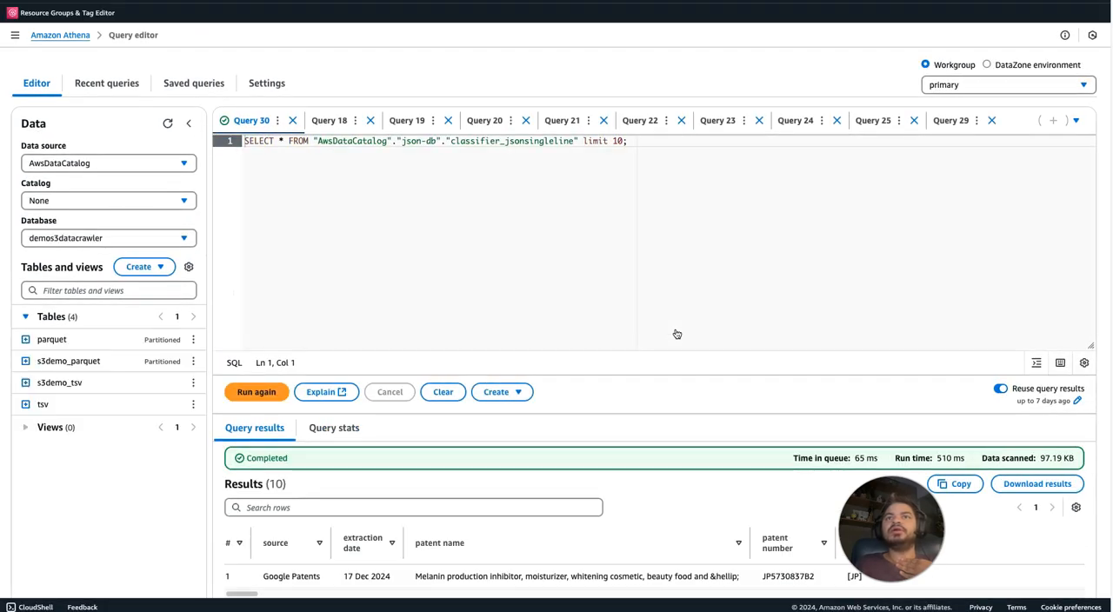
scroll(557, 348, down, 3)
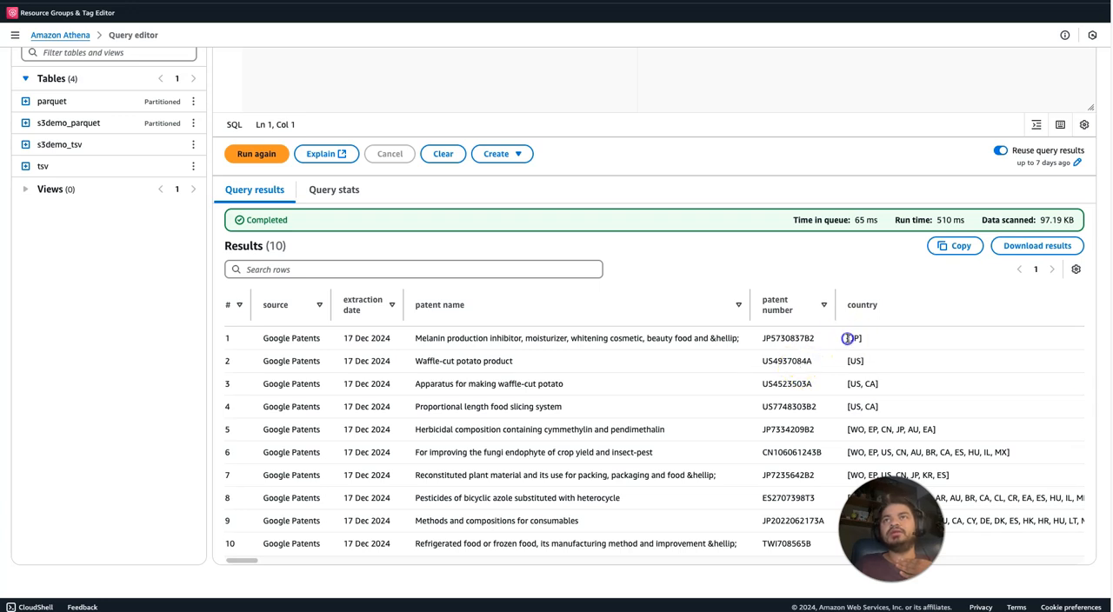
triple_click(864, 364)
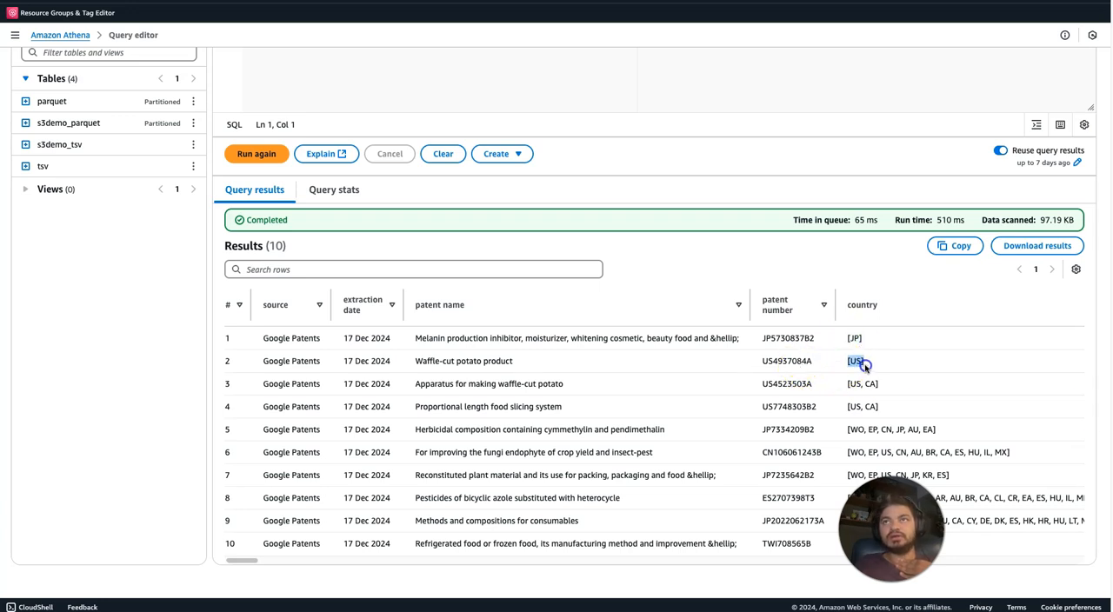
drag(850, 384, 883, 386)
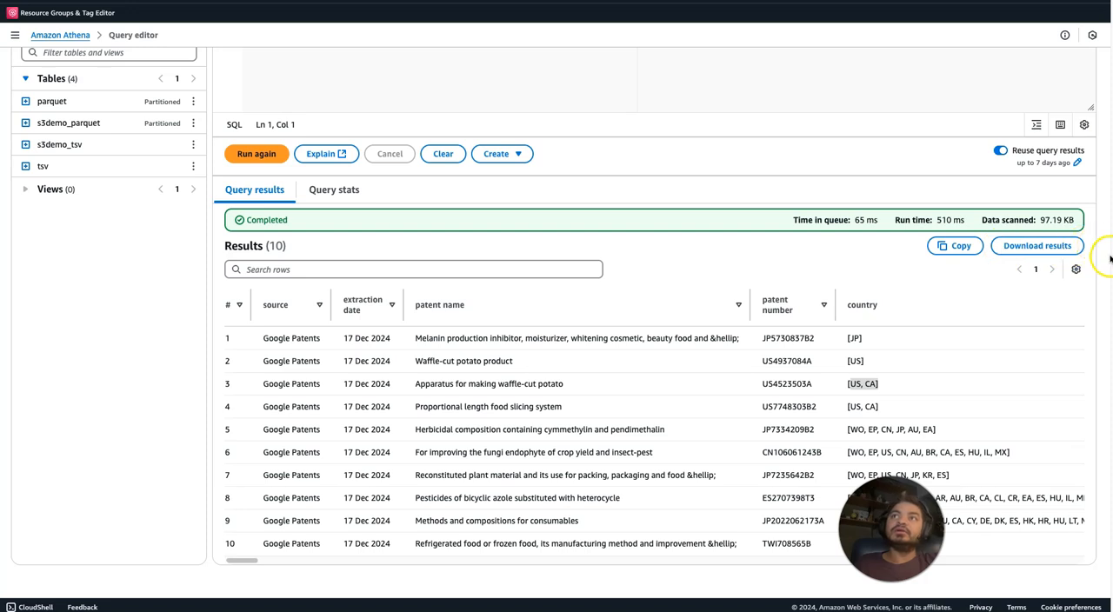
scroll(1109, 257, up, 3)
scroll(1108, 259, up, 3)
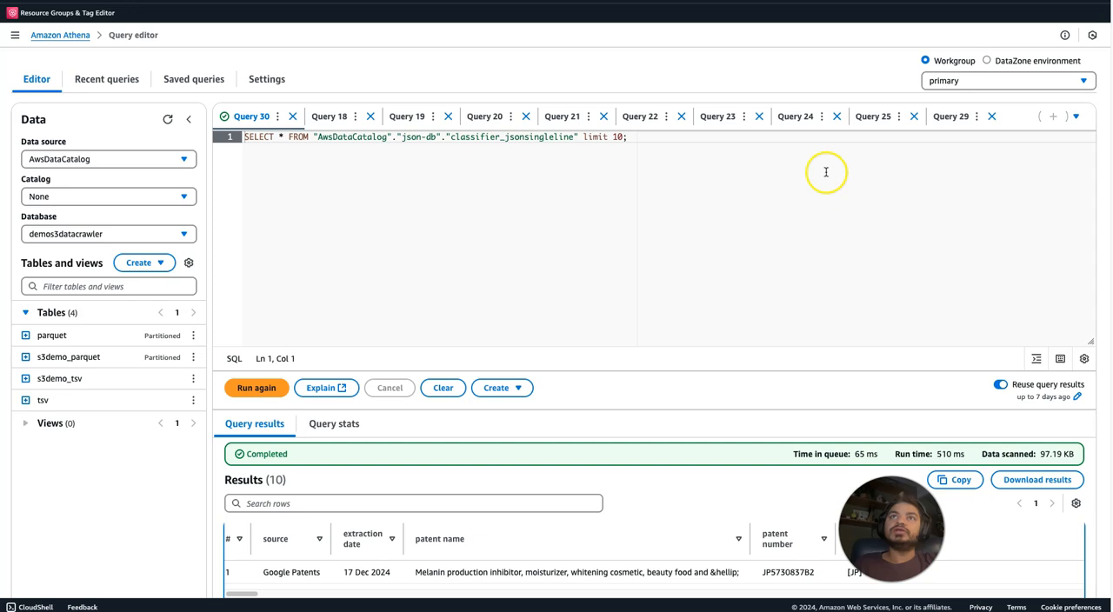
Replace the preview query with the copied SELECT statement that flattens the nested arrays using CROSS JOIN UNNEST.
drag(638, 139, 206, 135)
key(ctrl+v)
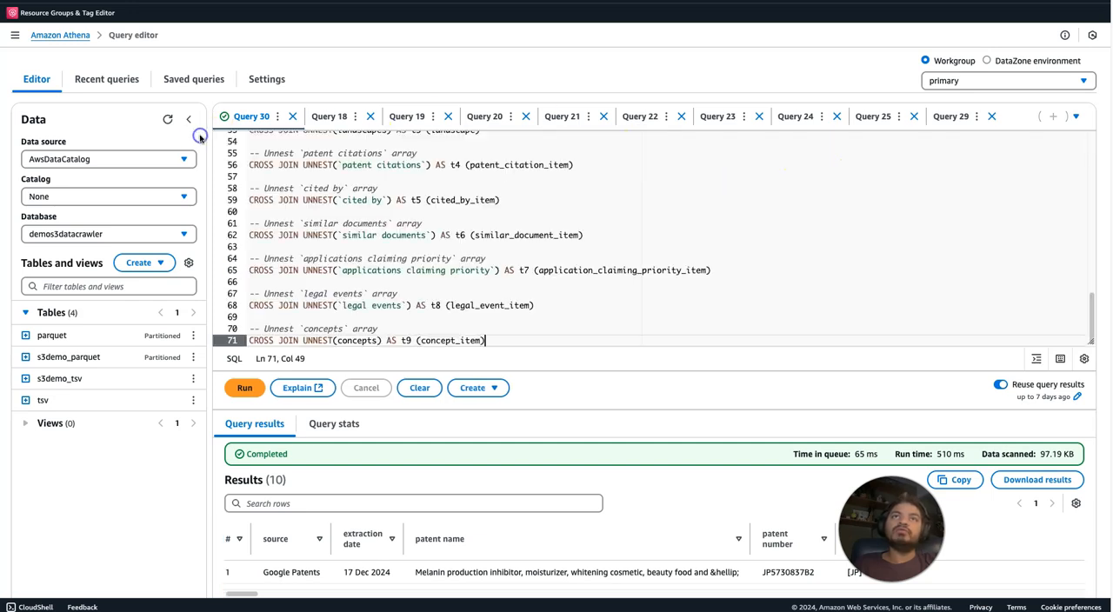
drag(1091, 321, 1068, 148)
Change the backticks around extraction date, patent name and patent number in the SELECT list to double quotes.
click(269, 160)
text("extraction date`,)
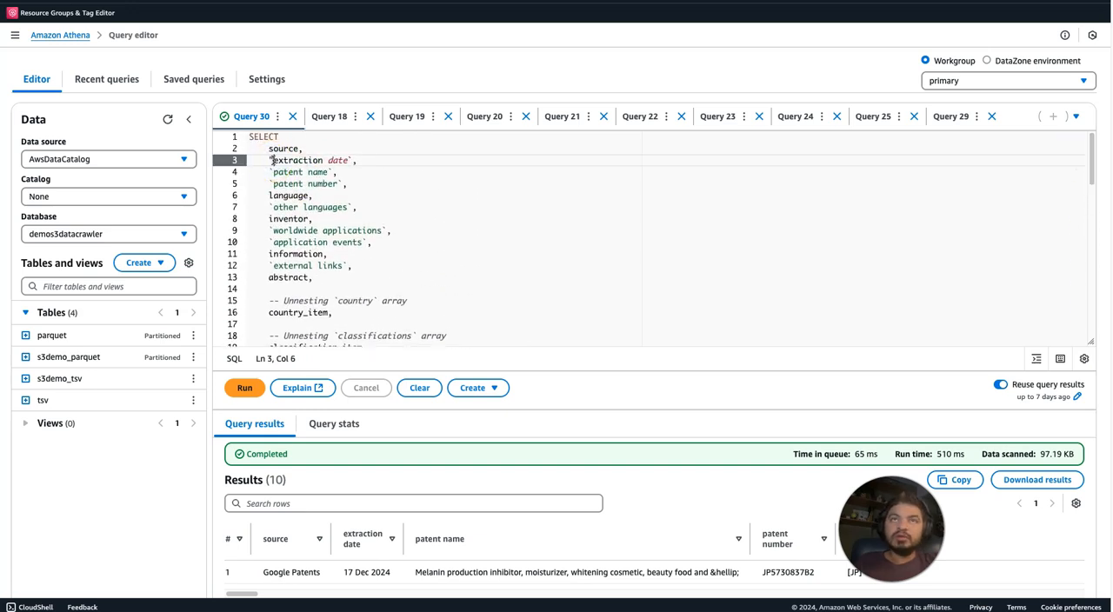
click(352, 161)
key(BackSpace)
text(")
click(270, 171)
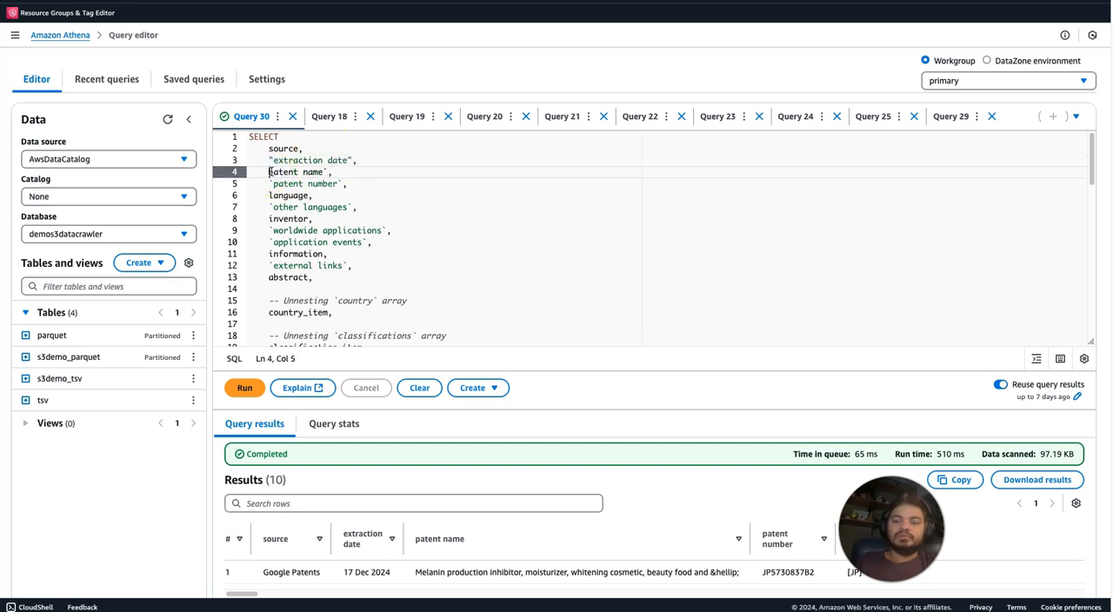
text(")
click(330, 171)
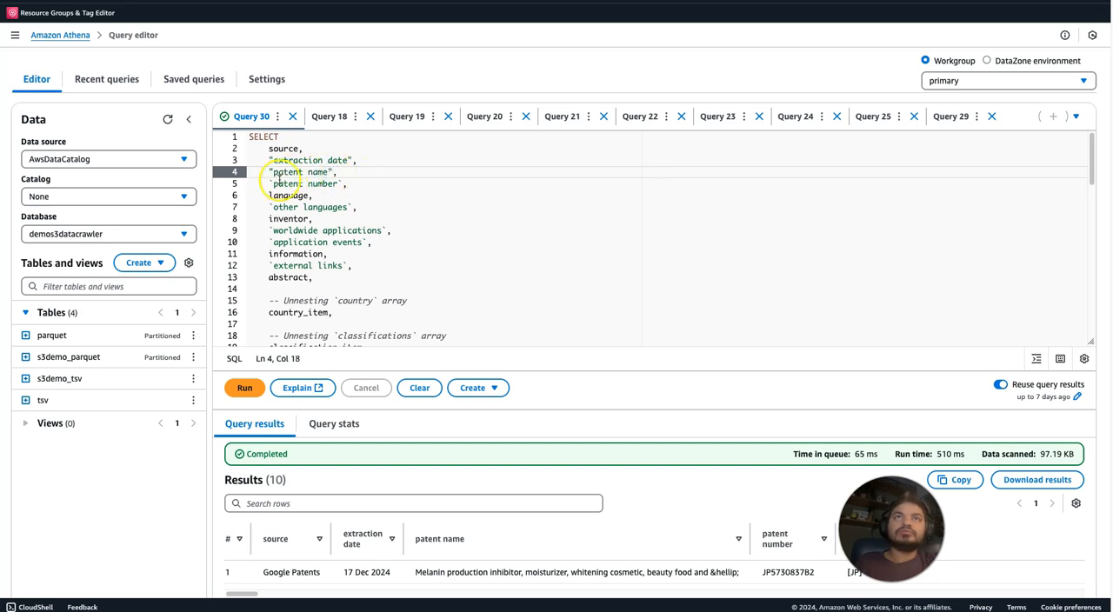
click(270, 183)
click(342, 183)
text(")
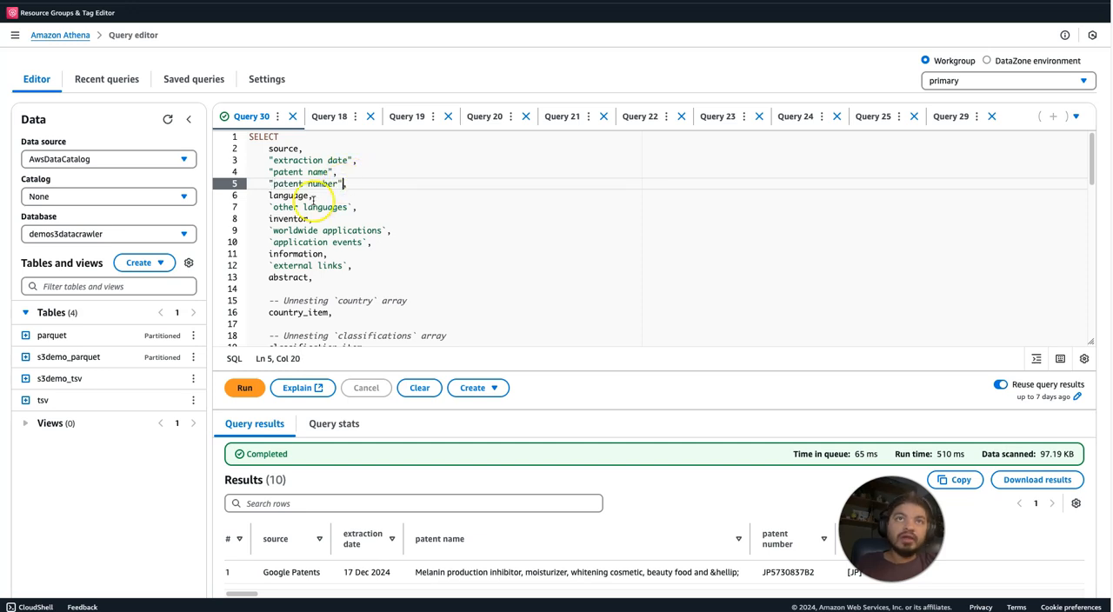
Change the backticks around other languages and worldwide applications in the SELECT list to double quotes.
click(270, 206)
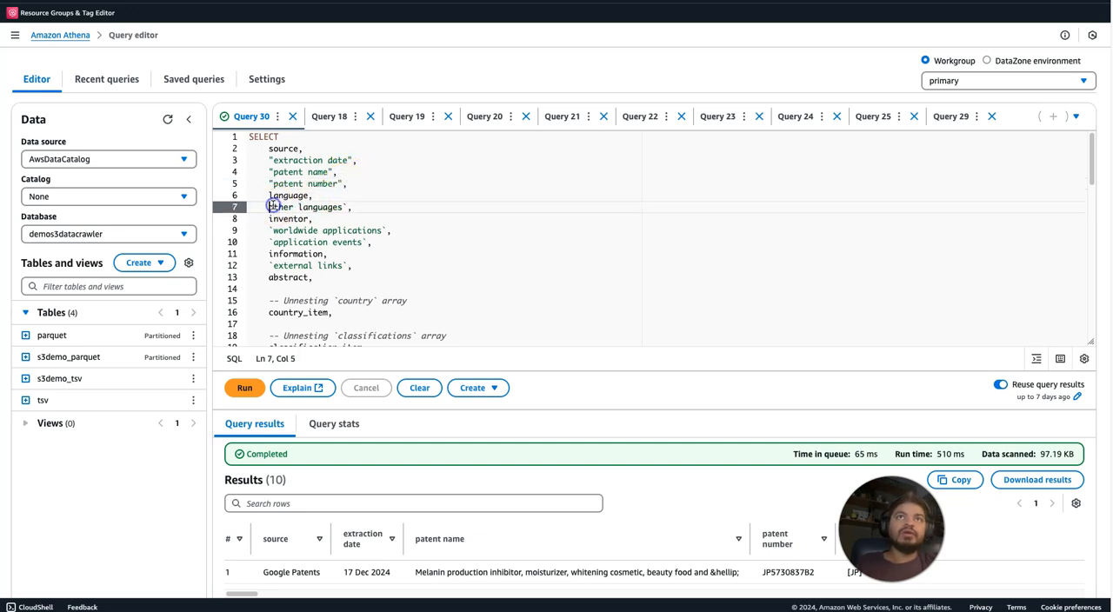
click(351, 206)
text(")
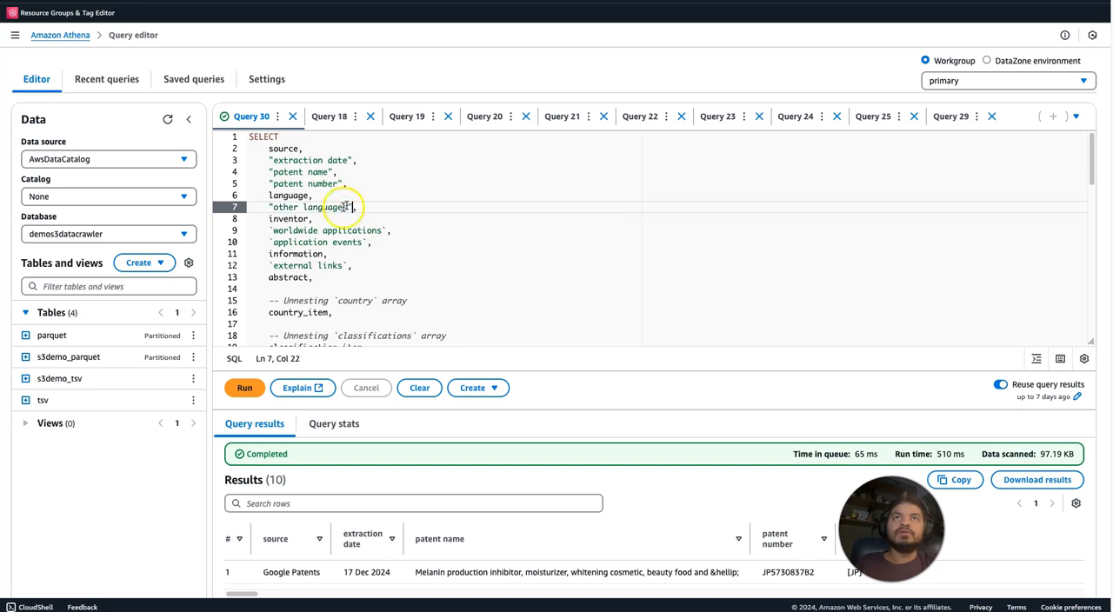
click(274, 231)
key(BackSpace)
text(")
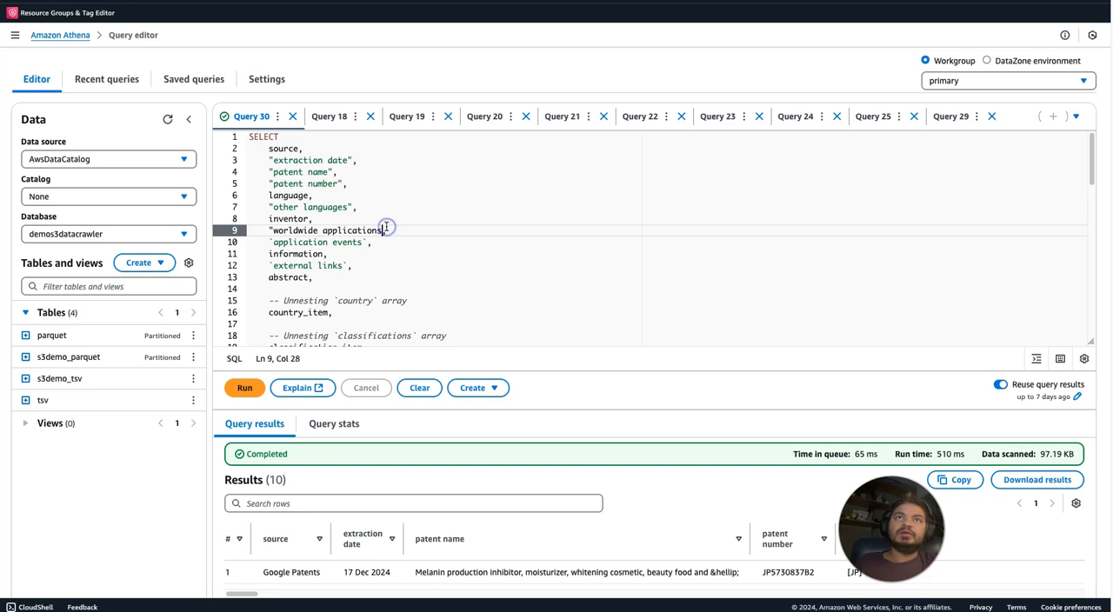
Change the backticks around application events and external links in the SELECT list to single quotes.
click(271, 242)
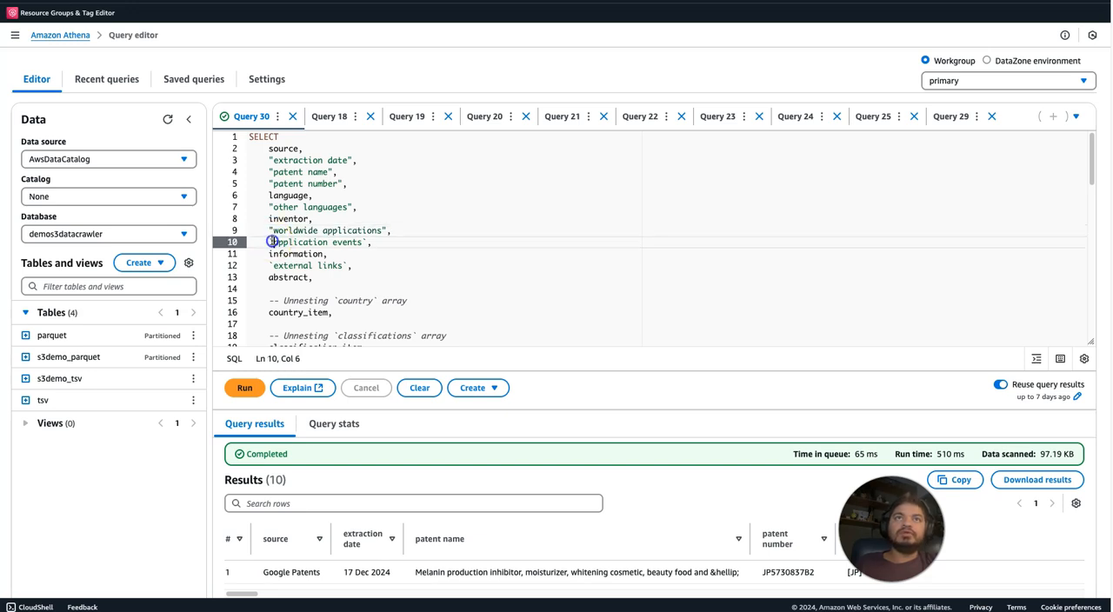
click(366, 243)
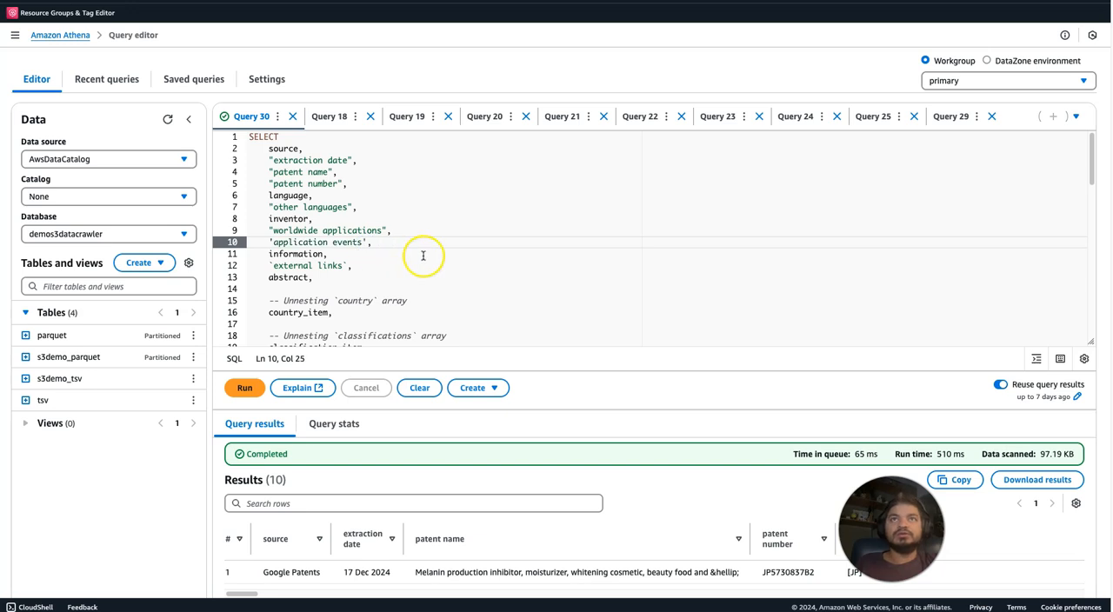
click(422, 256)
click(272, 266)
key(BackSpace)
text(')
click(346, 265)
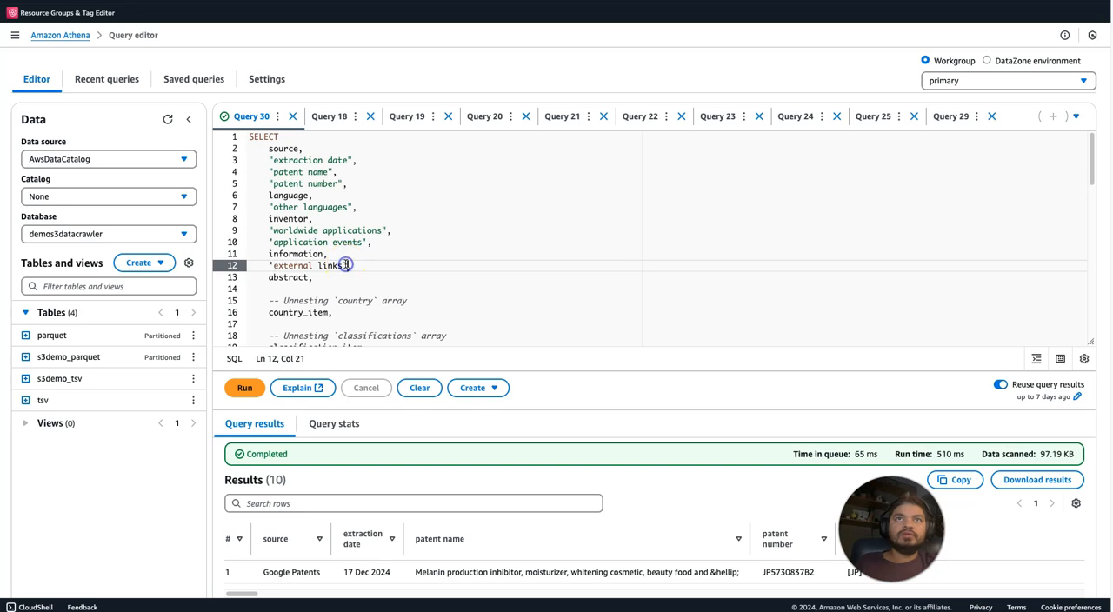
click(393, 271)
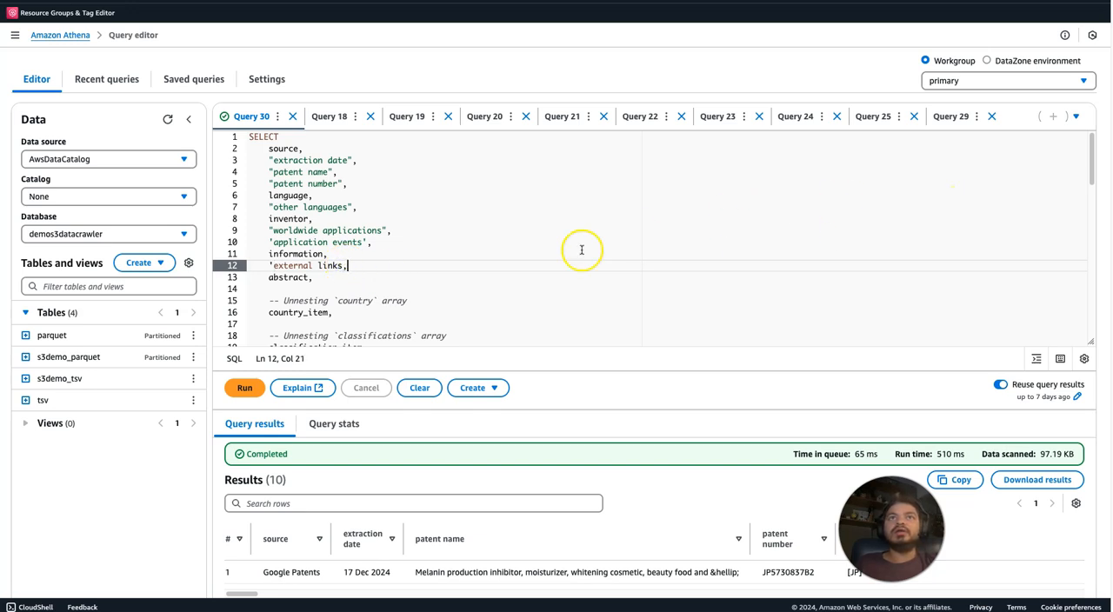
click(341, 266)
text(')
click(411, 265)
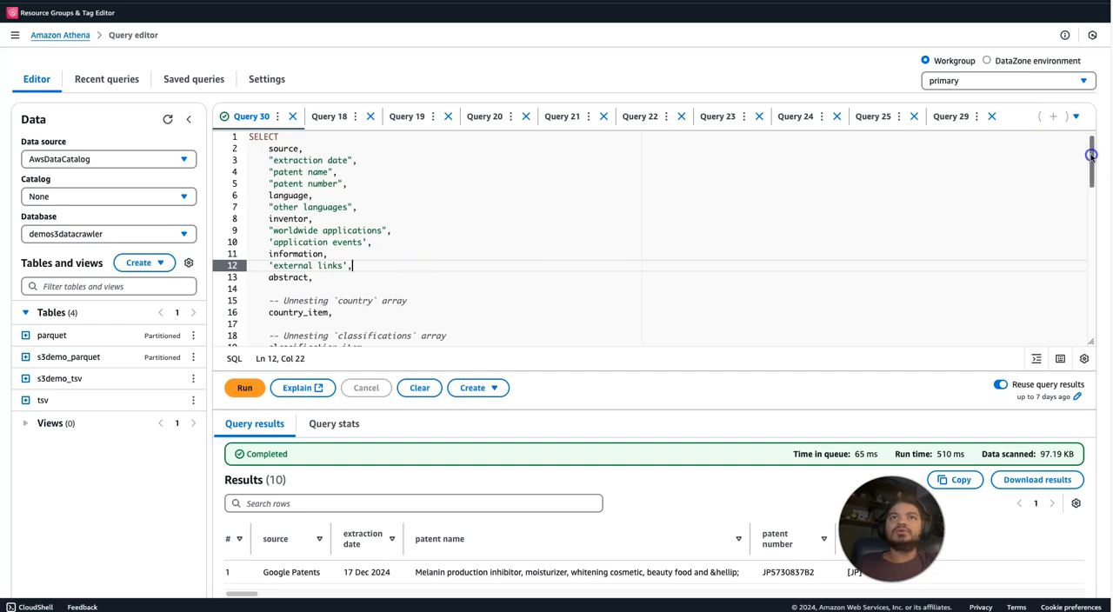
Comment out the classification_item, landscape.thumbnail and landscape.full lines in the SELECT list.
drag(1091, 155, 1090, 169)
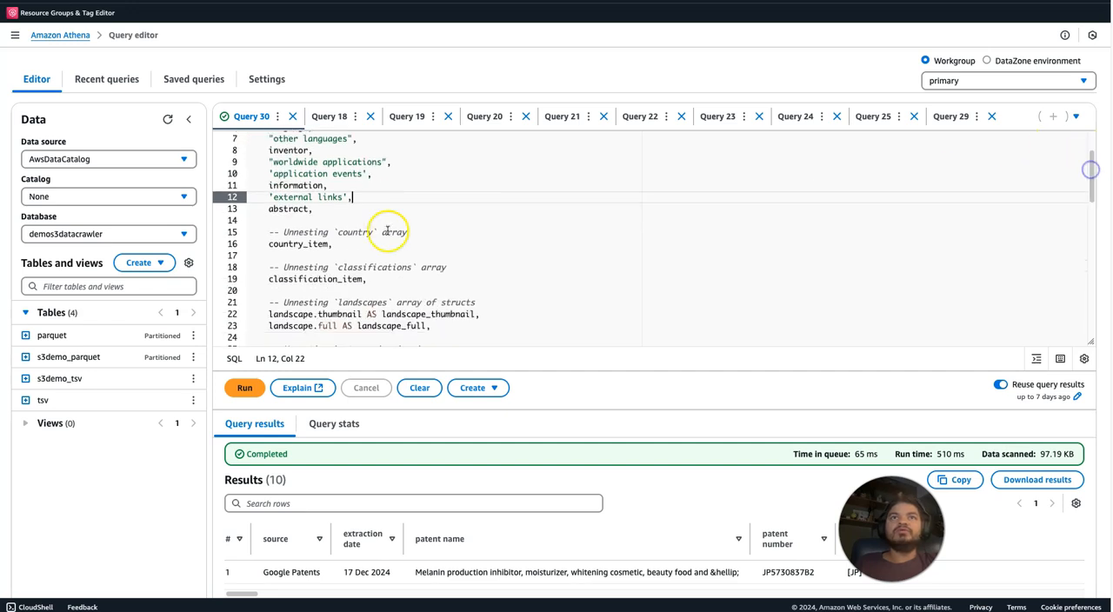
click(269, 280)
text(--)
click(267, 314)
text(--)
click(269, 326)
text(--)
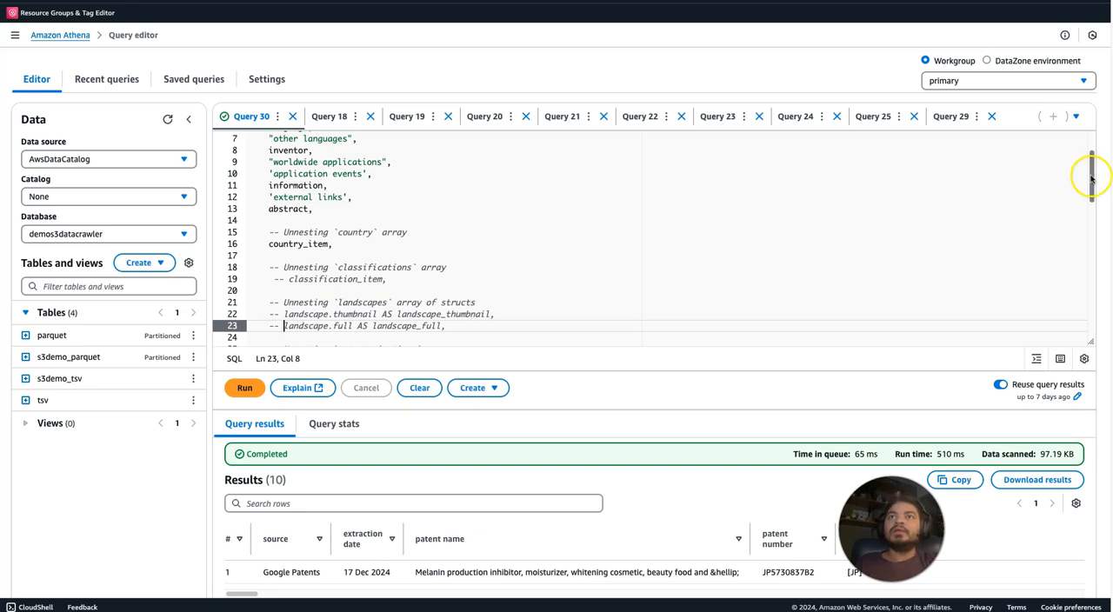
Comment out the patent_citation_item, cited_by_item, similar_document_item and application_claiming_priority_item lines in the SELECT list.
drag(1092, 178, 1092, 217)
click(265, 212)
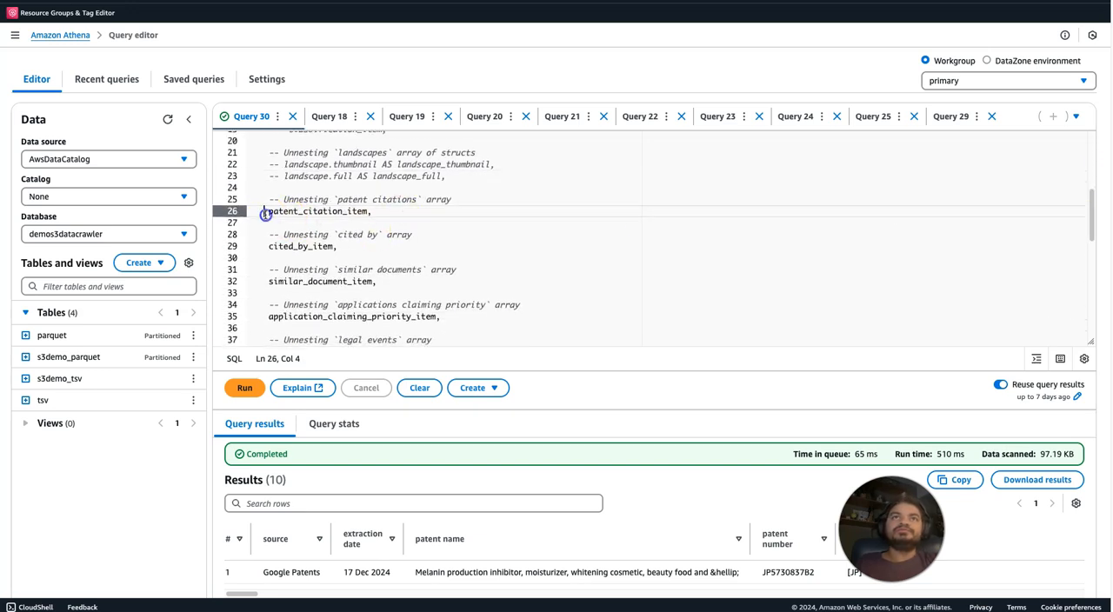
text(--)
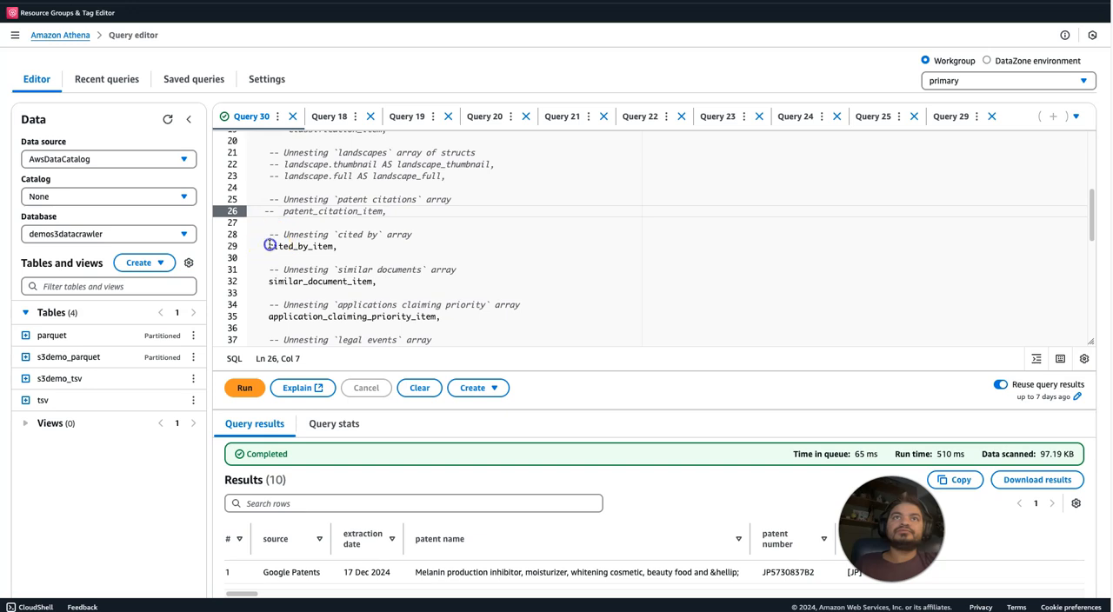
click(269, 245)
text(--)
click(271, 278)
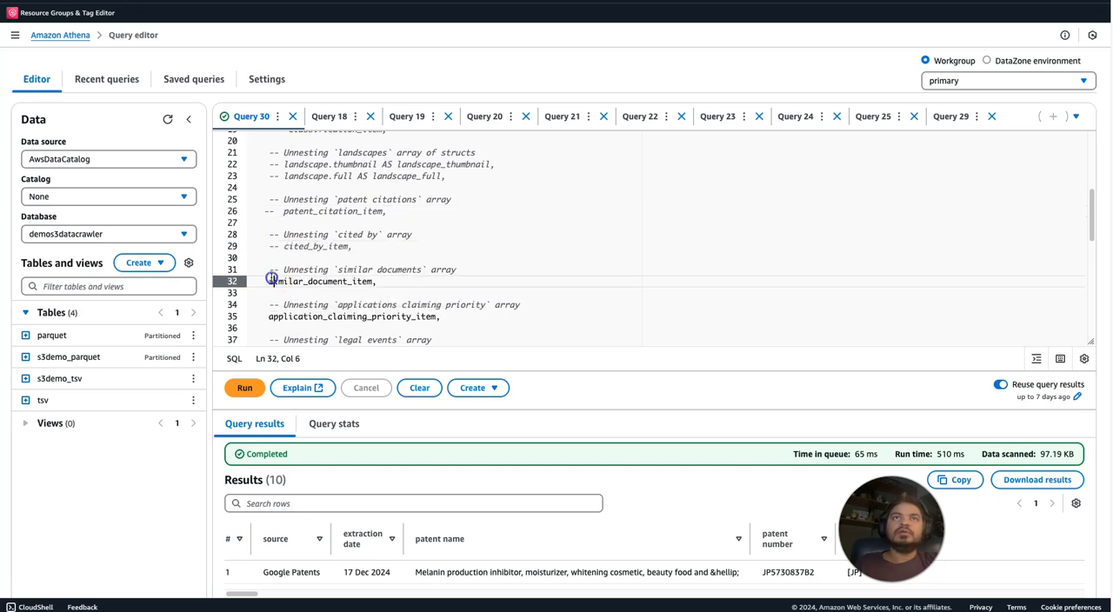
text(--)
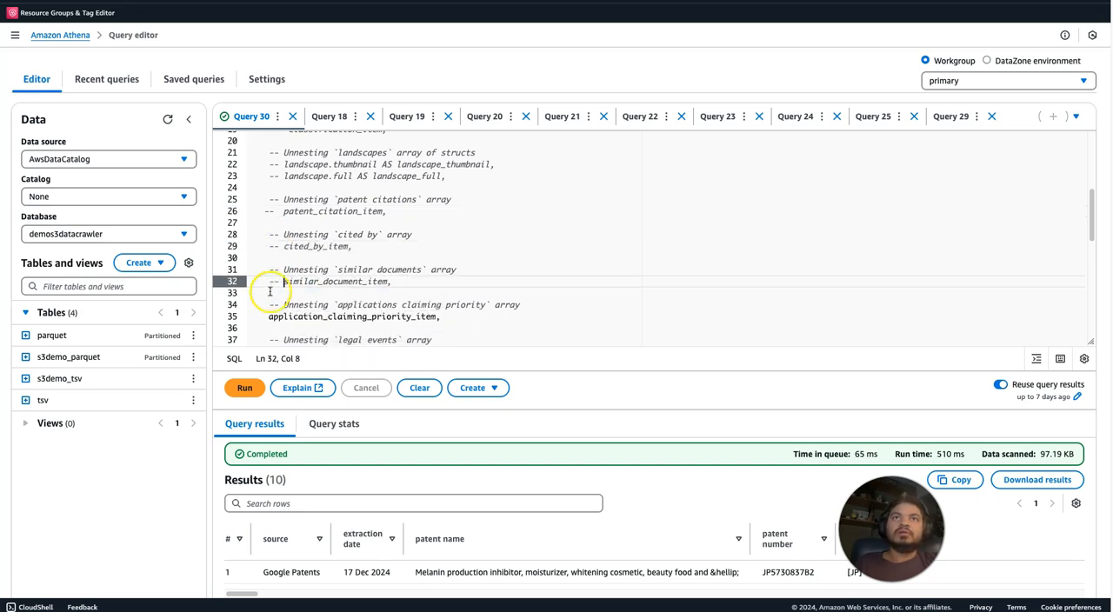
click(267, 316)
text(--)
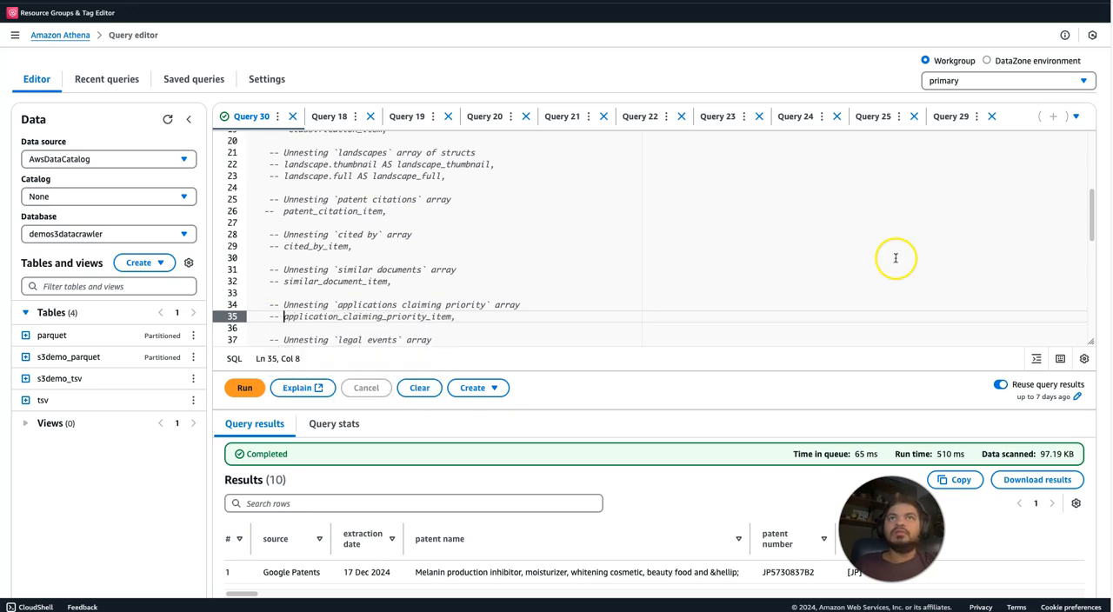
Comment out the legal_event_item and concept_item lines at the end of the SELECT list.
drag(1089, 219, 1089, 263)
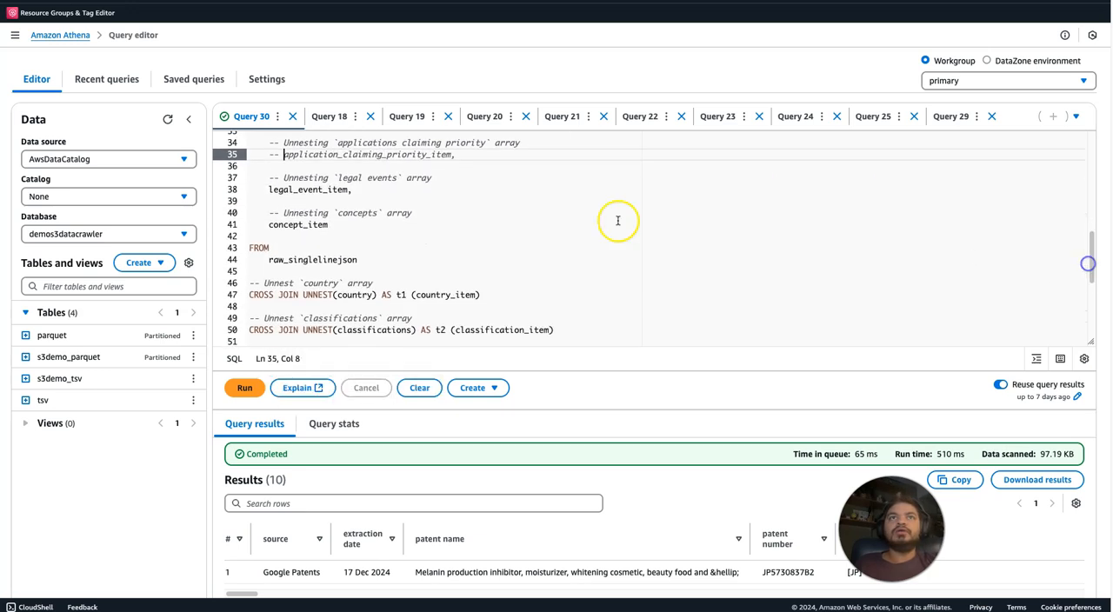
click(265, 190)
text(--)
click(268, 223)
text(--)
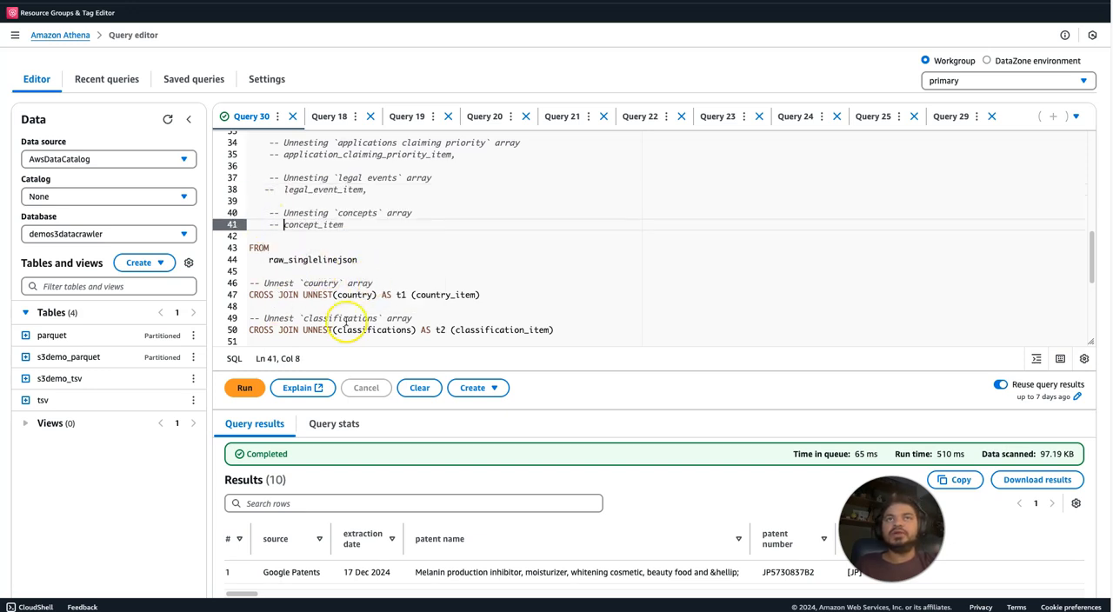
Comment out the CROSS JOIN UNNEST lines for classifications, landscapes, patent citations, cited by and similar documents.
click(249, 331)
text(--)
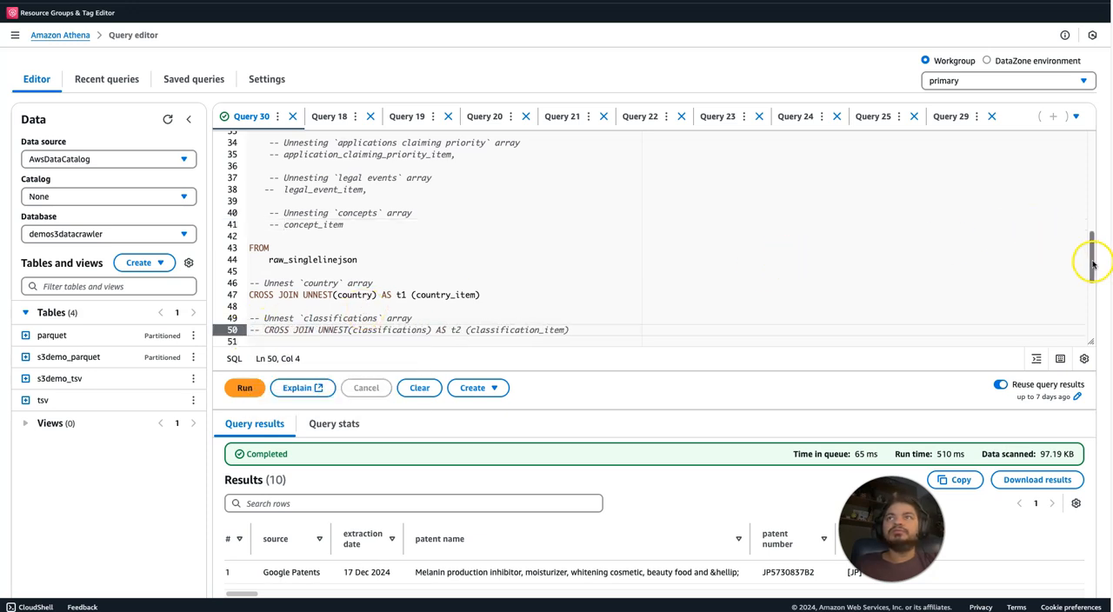
scroll(1092, 263, down, 3)
click(251, 232)
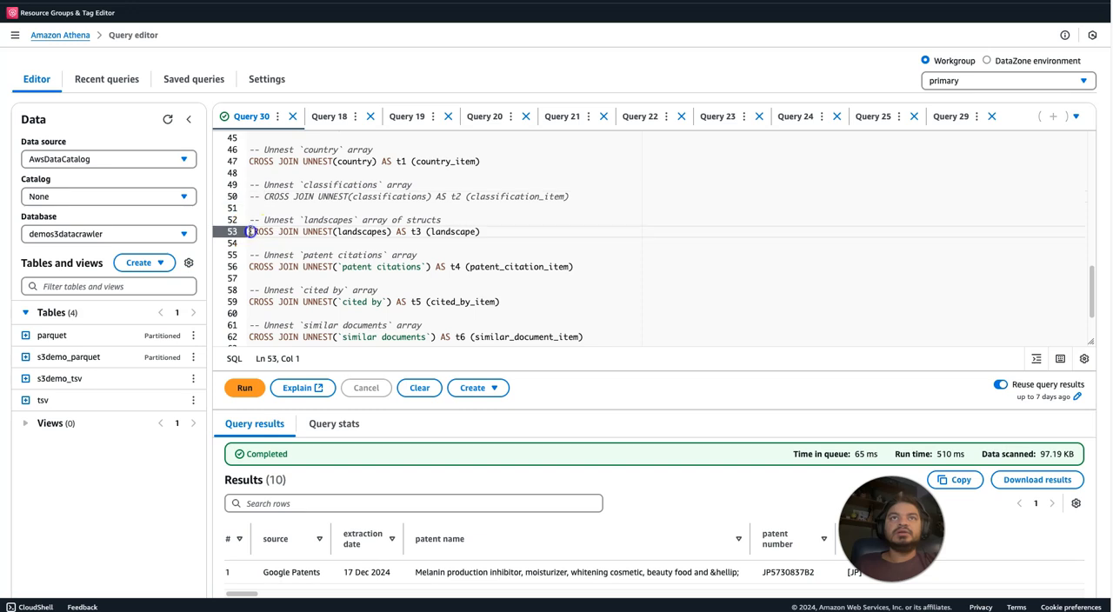
text(--)
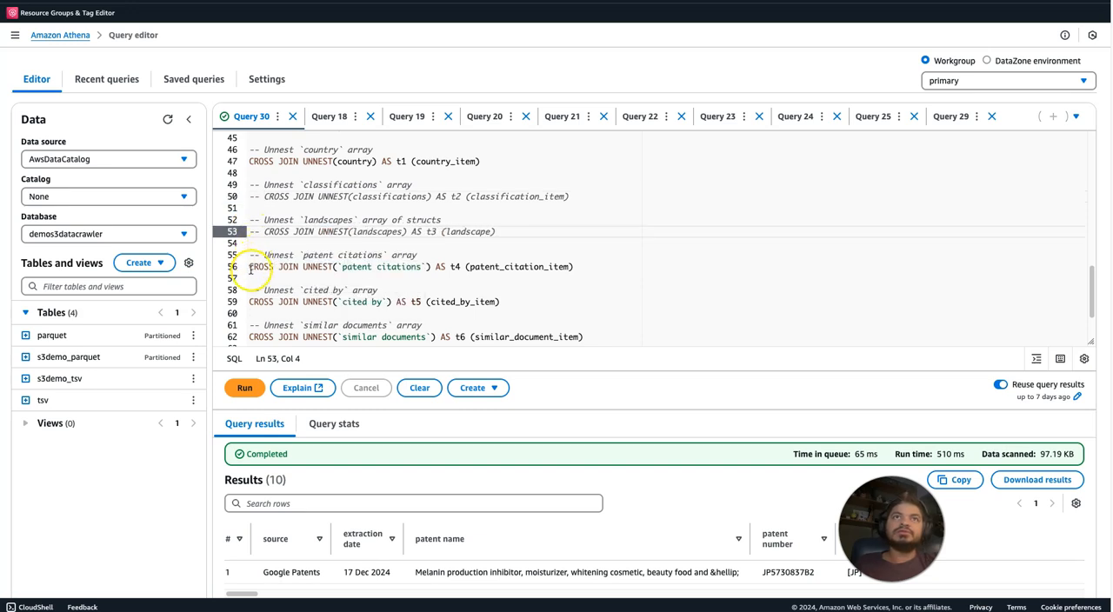
click(250, 268)
text(--)
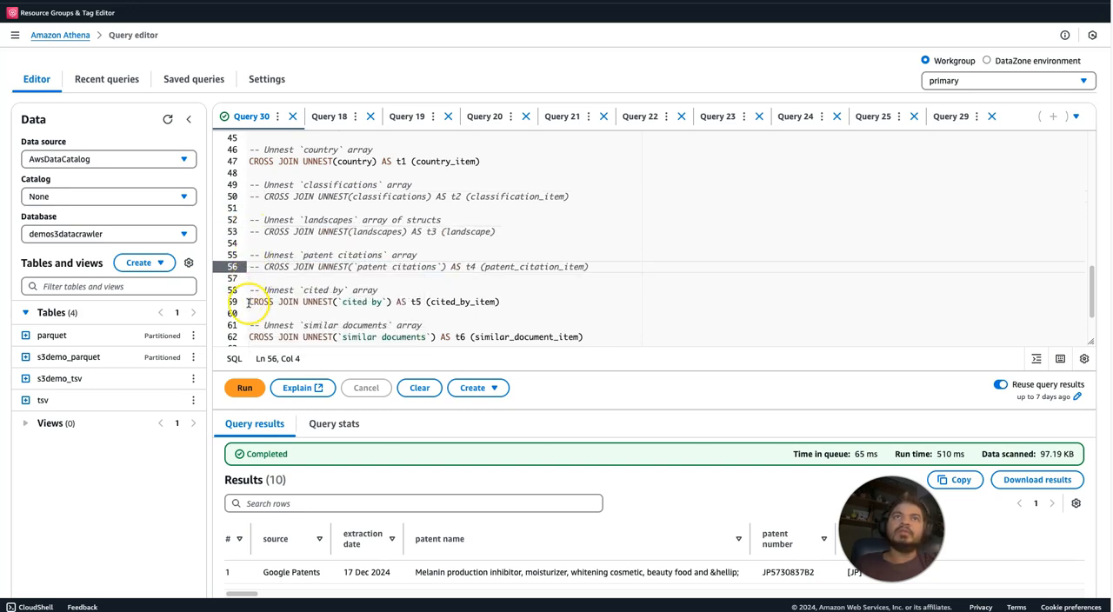
click(248, 303)
text(--)
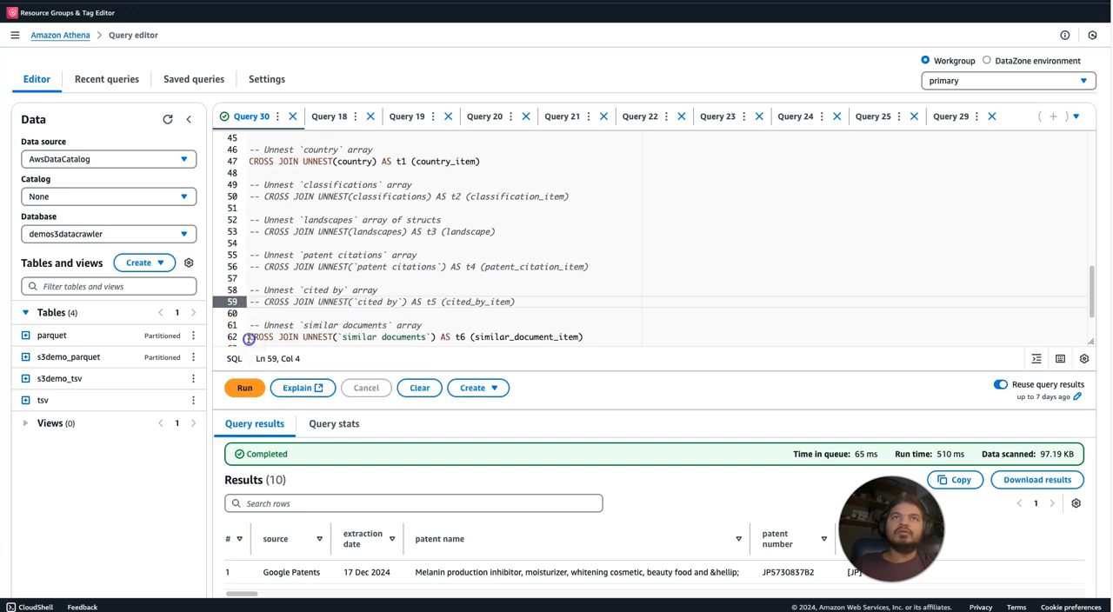
click(249, 338)
text(--)
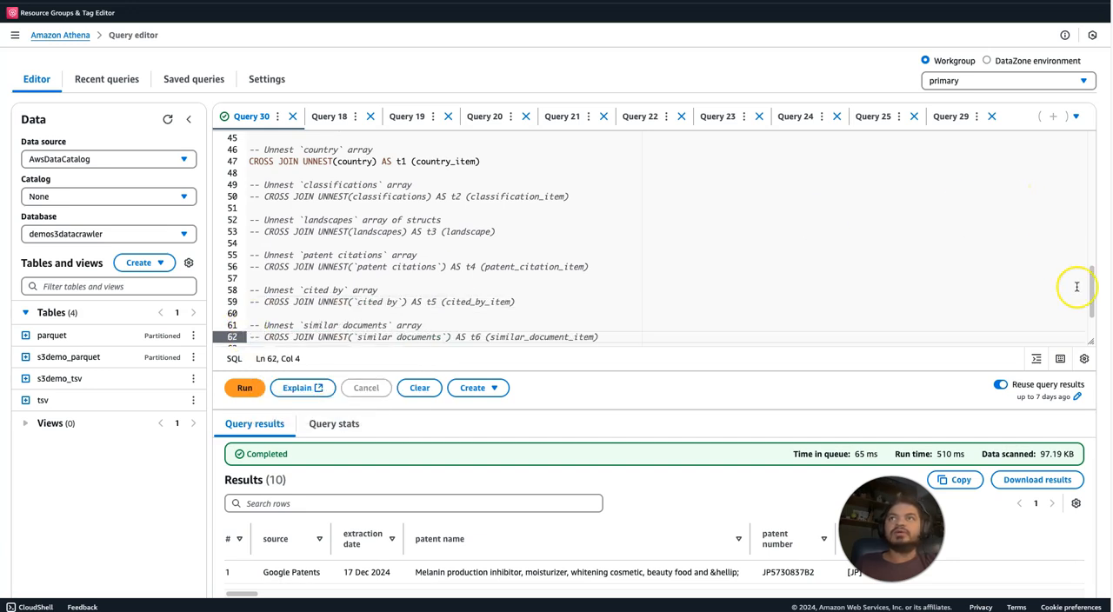
Comment out the CROSS JOIN UNNEST lines for applications claiming priority, legal events and concepts, and run the query.
scroll(1082, 287, down, 3)
click(248, 278)
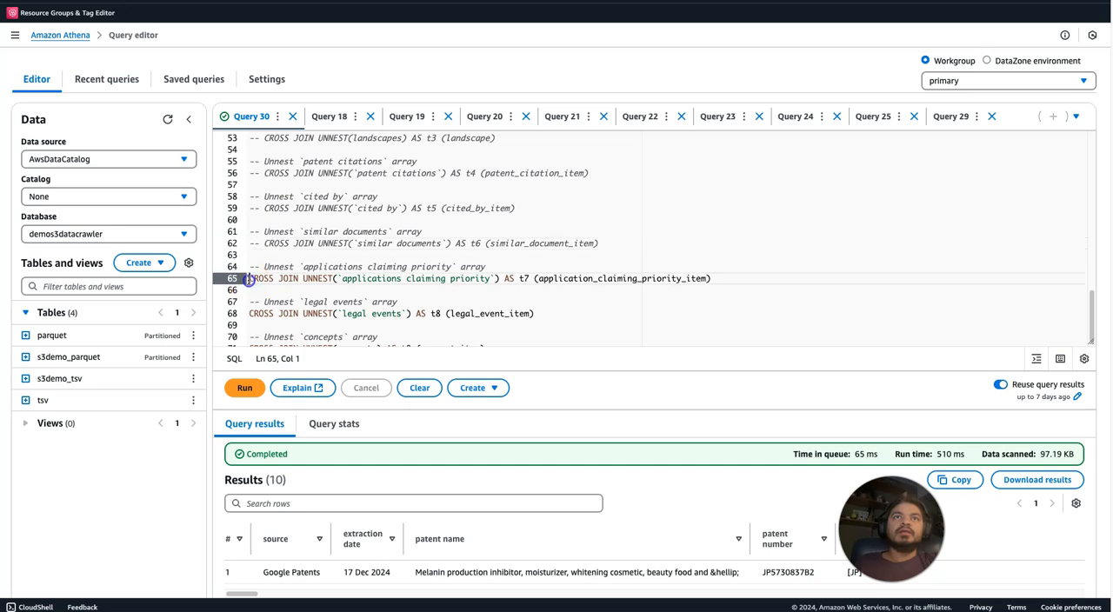
text(--)
click(250, 313)
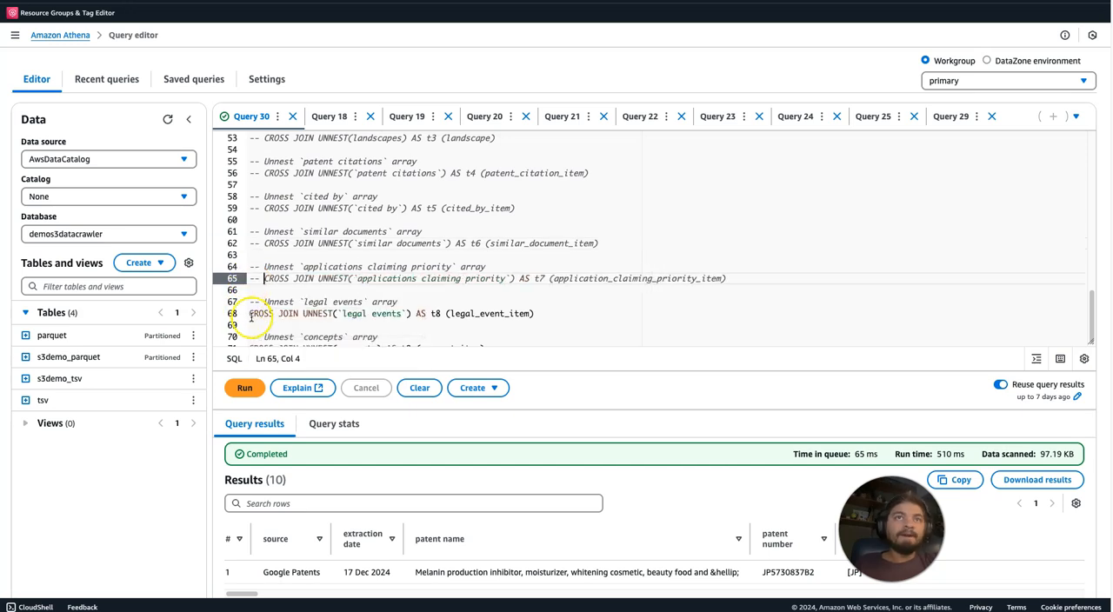
text(--)
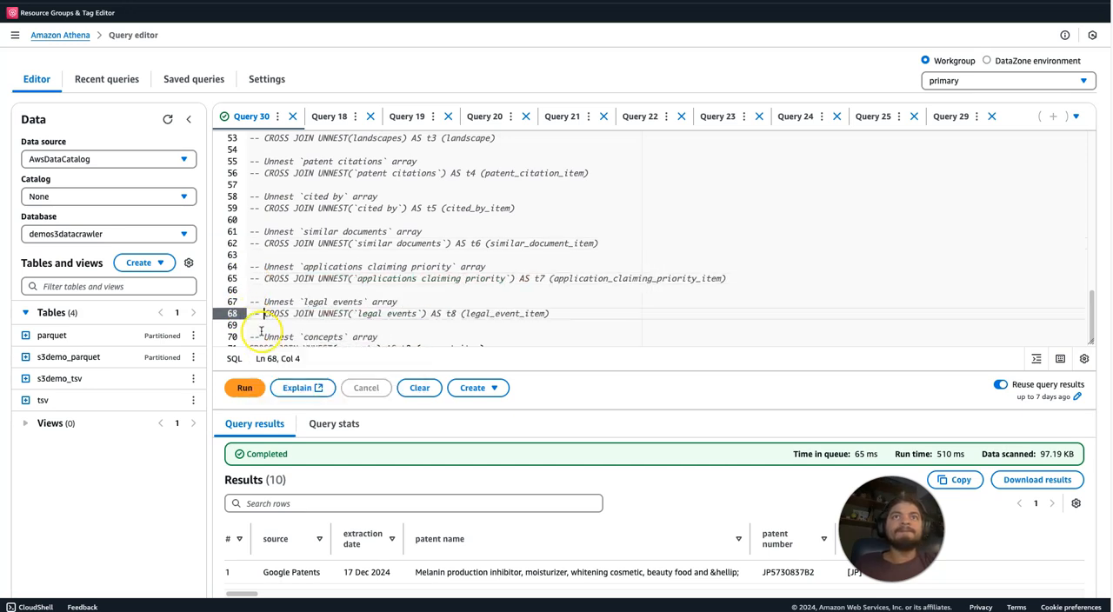
scroll(1093, 318, down, 1)
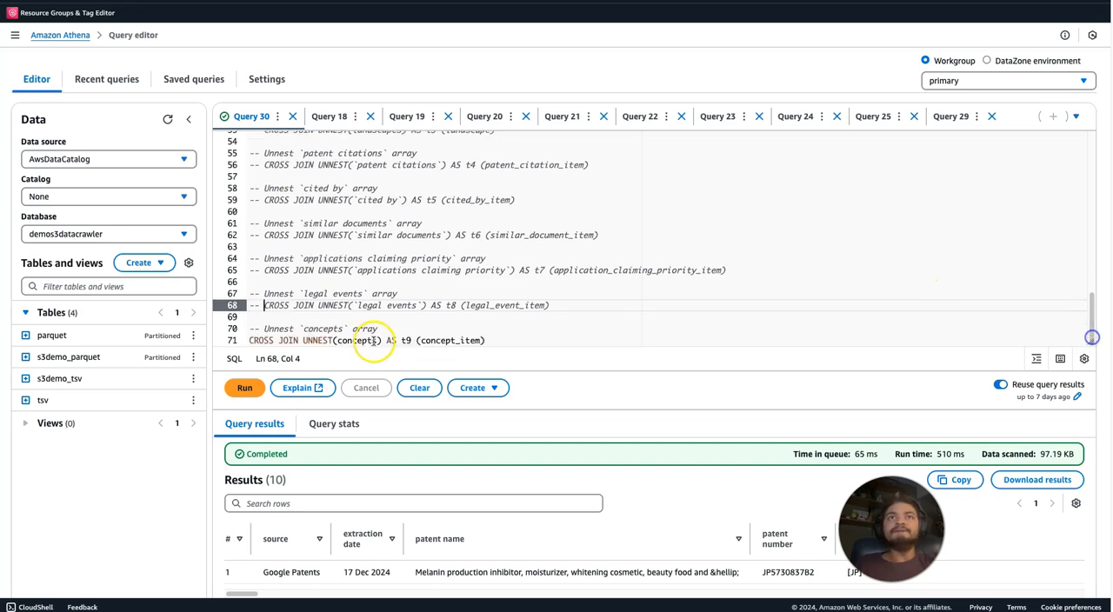
click(248, 341)
text(--)
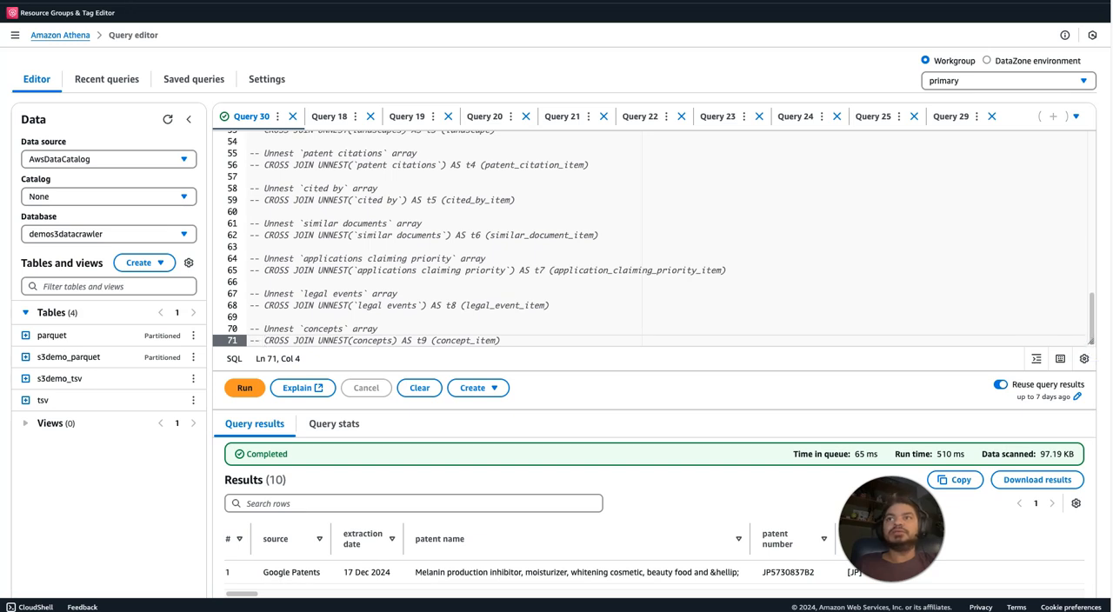
scroll(845, 396, down, 5)
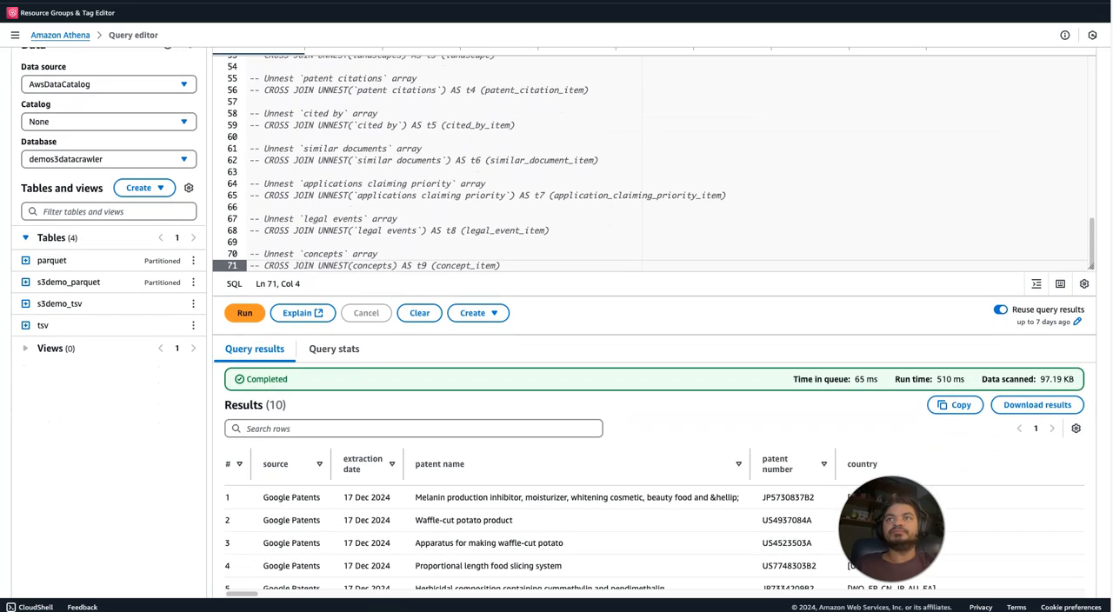
click(244, 186)
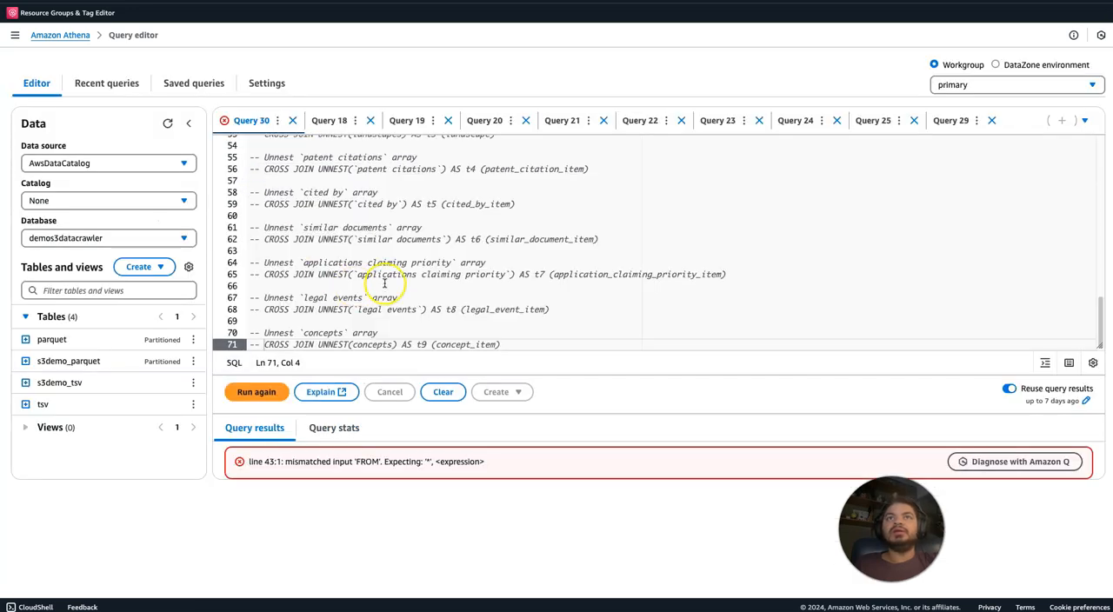
Remove the trailing comma after country_item in the SELECT list and run the query.
click(559, 259)
drag(1088, 319, 1075, 191)
click(339, 210)
click(336, 201)
key(BackSpace)
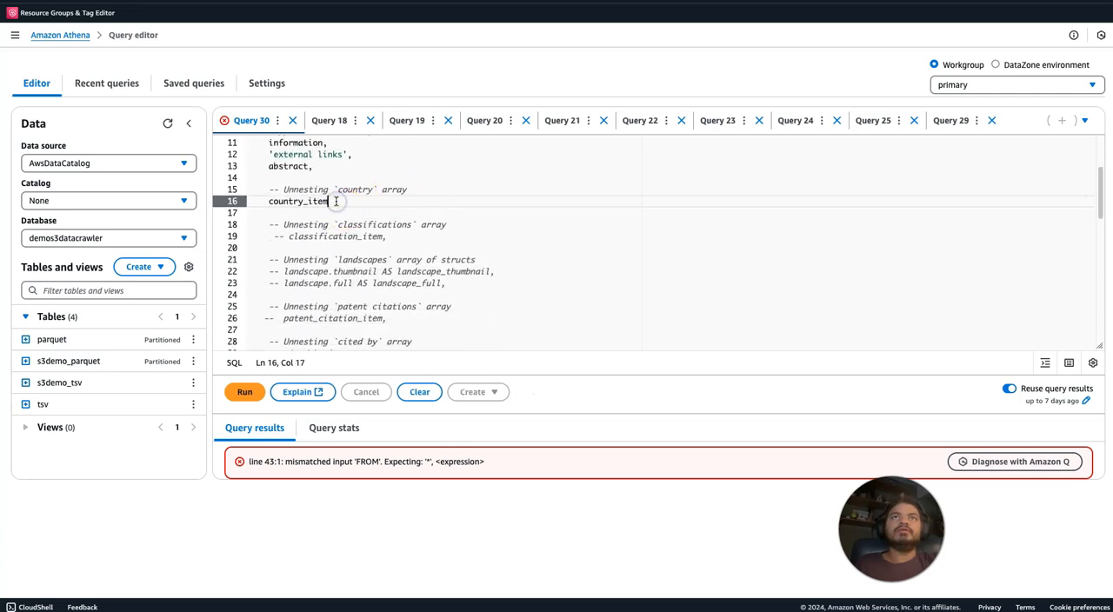
click(246, 392)
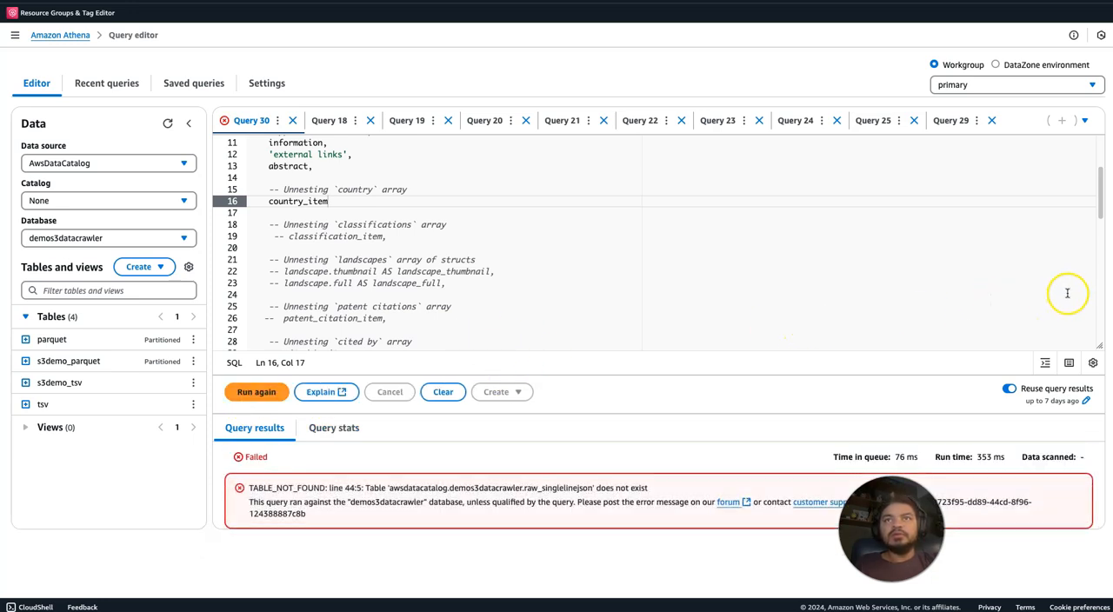
Check the table name in the FROM clause and switch the database to json-db.
drag(1099, 209, 1109, 284)
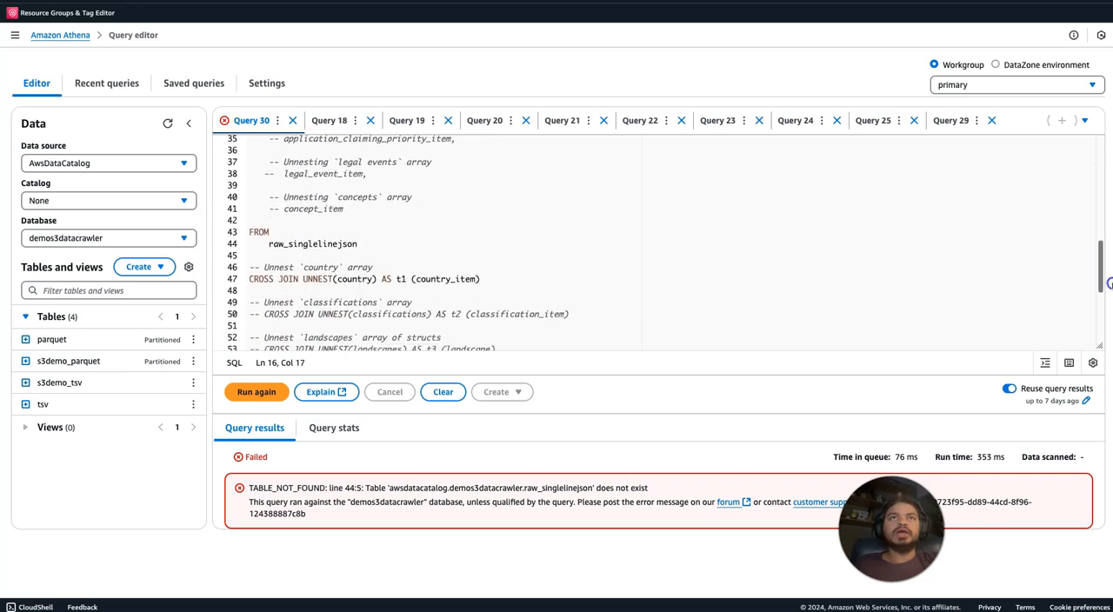
click(155, 240)
text(jso)
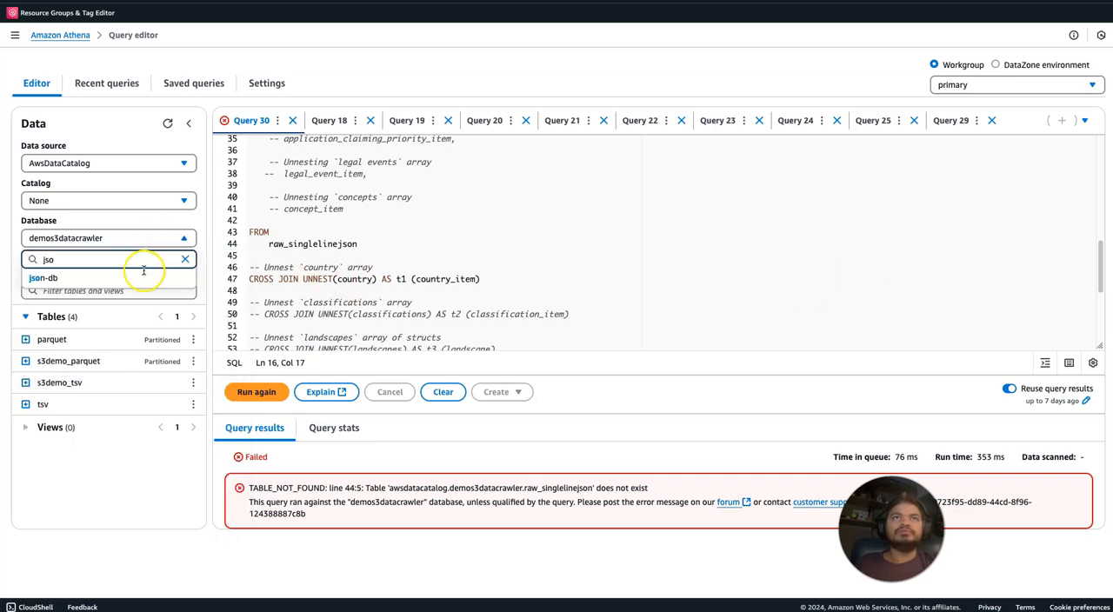
click(135, 276)
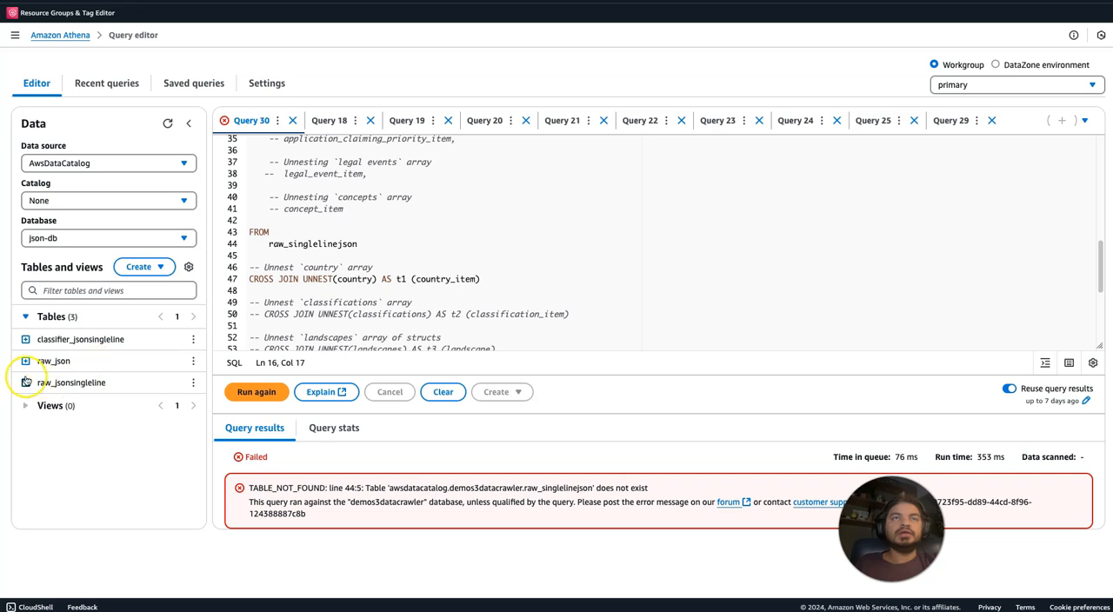
Expand the columns of the raw_jsonsingleline table and preview the table.
click(26, 382)
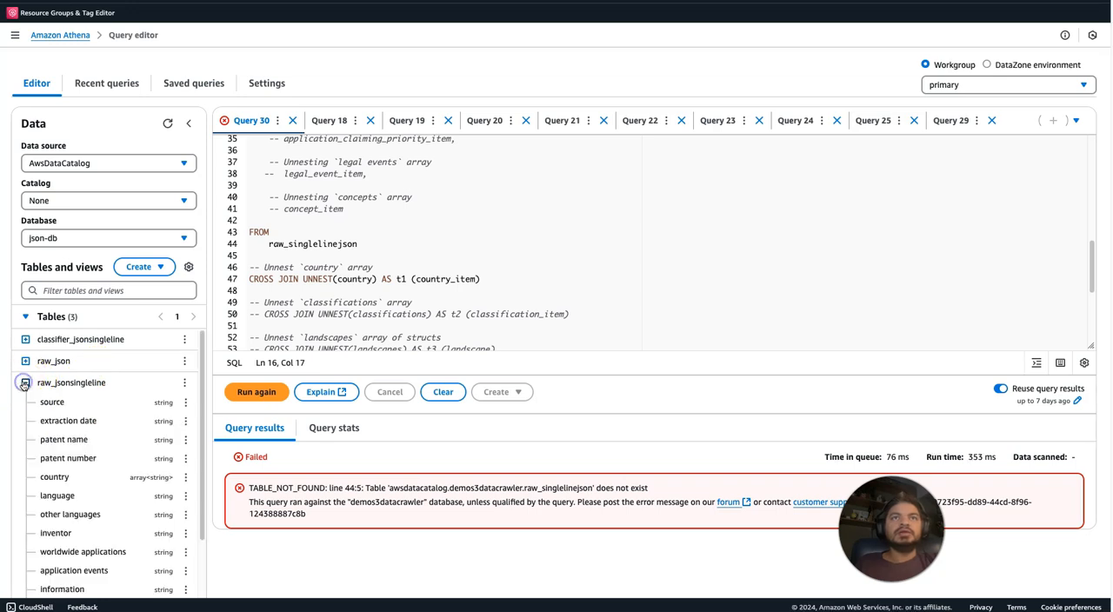
click(185, 383)
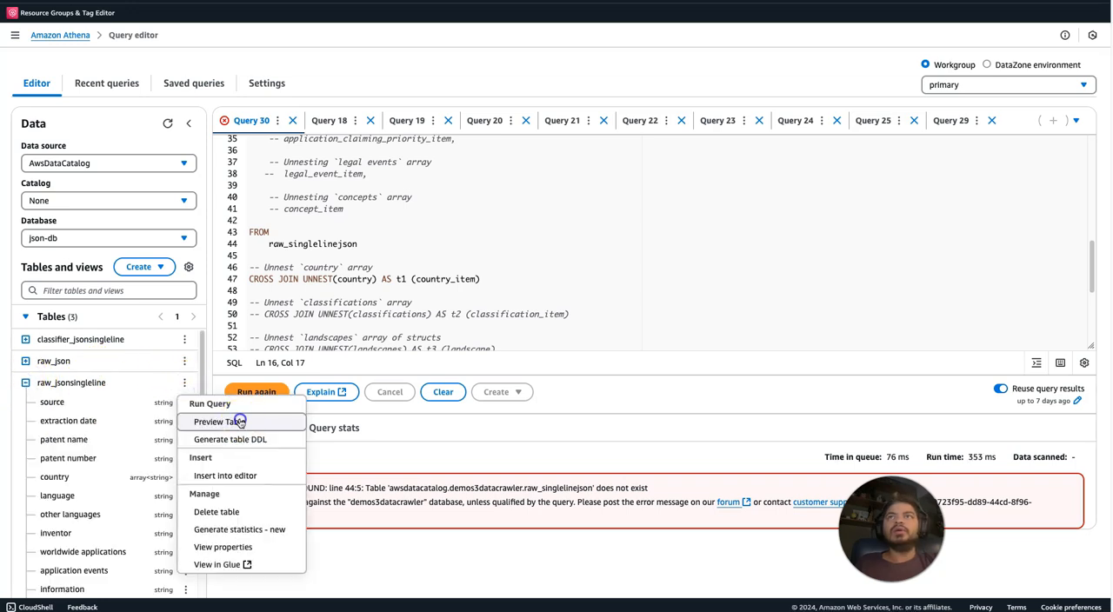
click(239, 421)
click(682, 333)
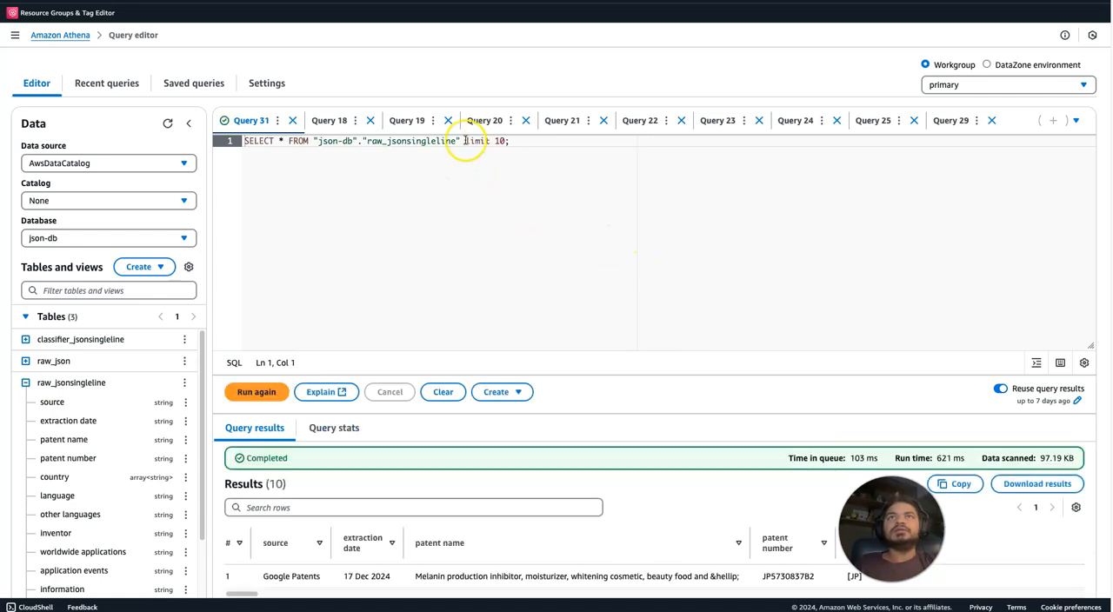
Copy the qualified table name "json-db"."raw_jsonsingleline" from the preview query.
drag(456, 141, 327, 143)
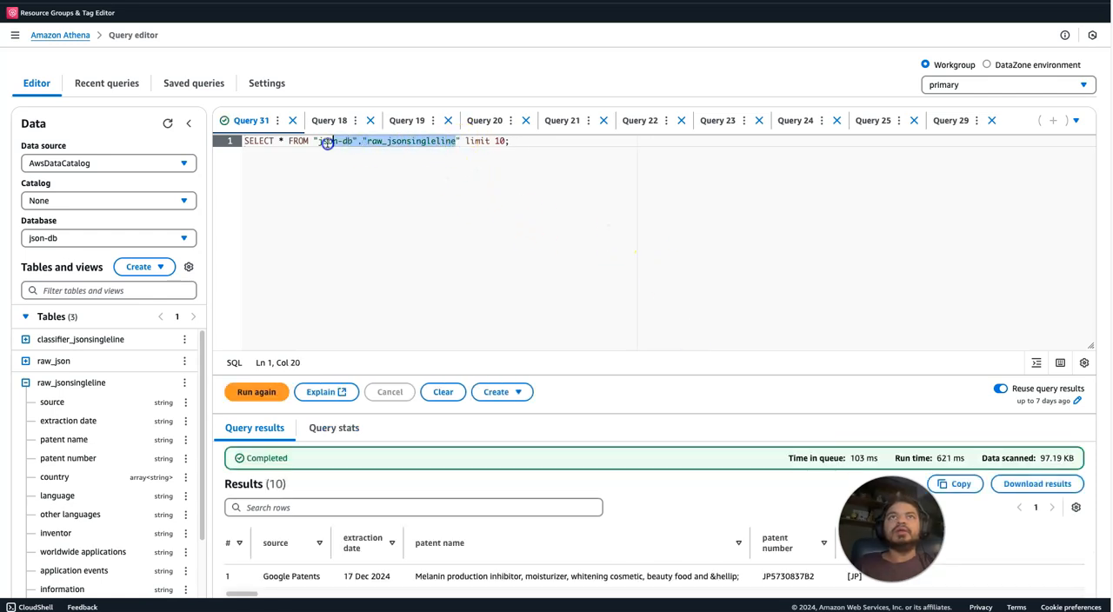
click(450, 148)
drag(457, 140, 385, 141)
drag(462, 145, 306, 136)
key(ctrl+c)
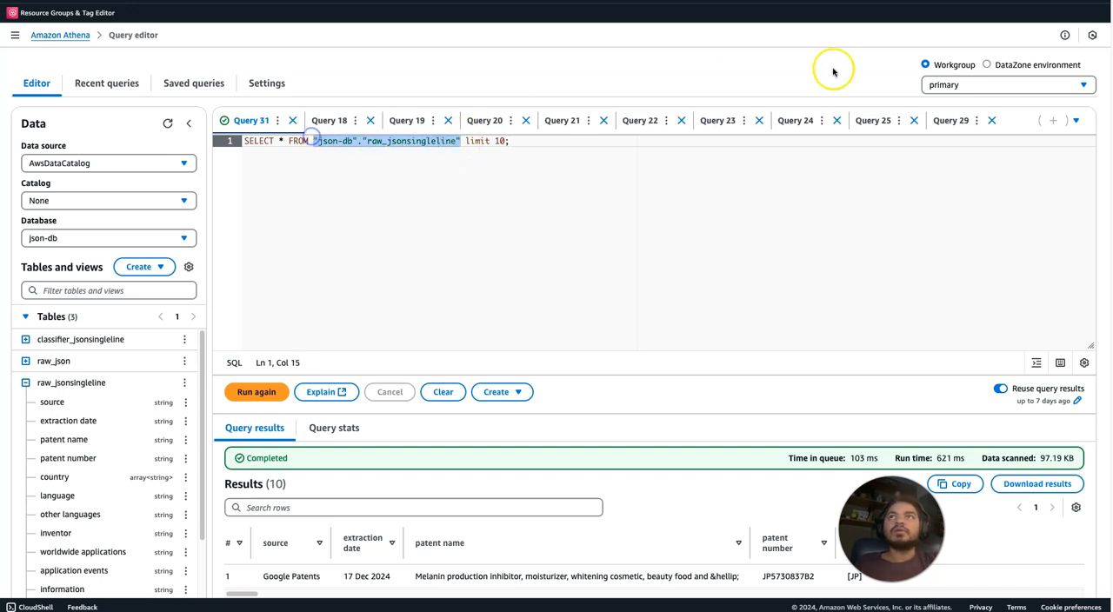
Look through the open queries for the unnest query and close Query 22.
click(865, 120)
click(792, 119)
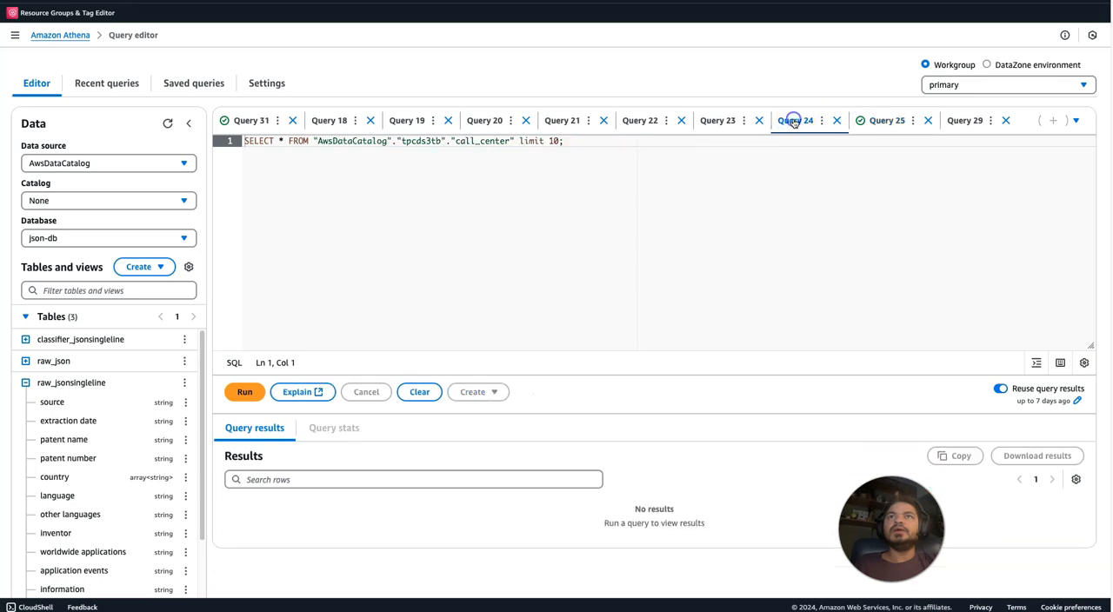
click(709, 122)
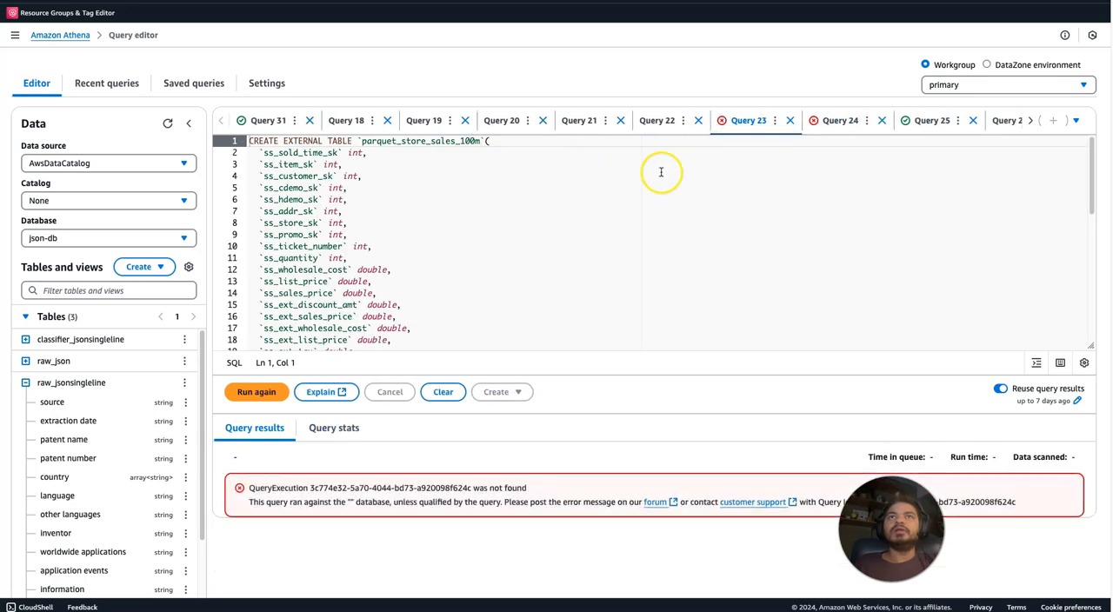
click(661, 120)
click(712, 122)
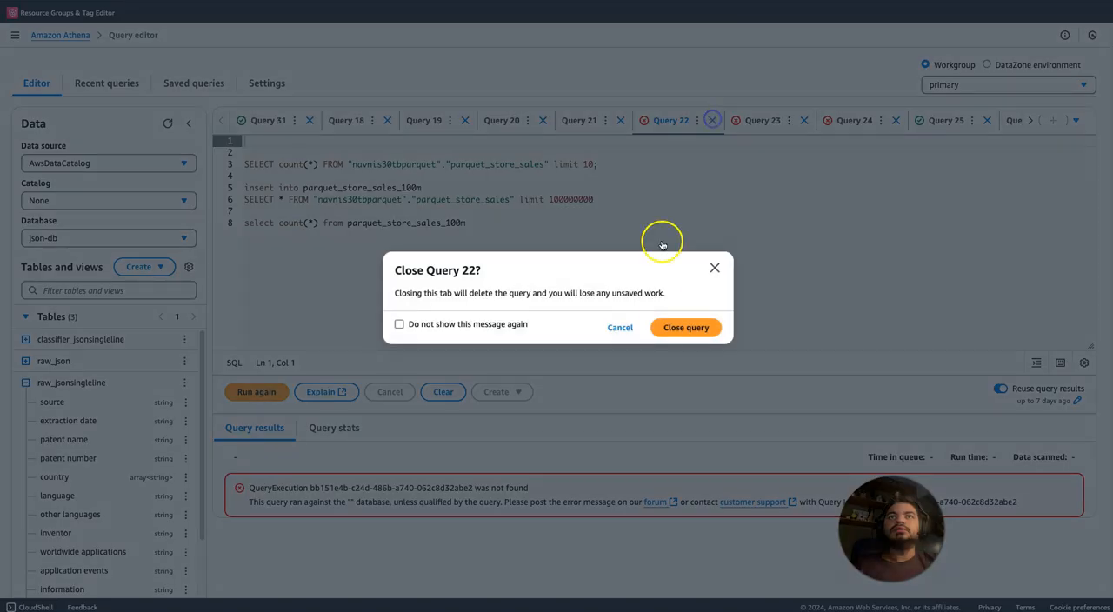
click(672, 322)
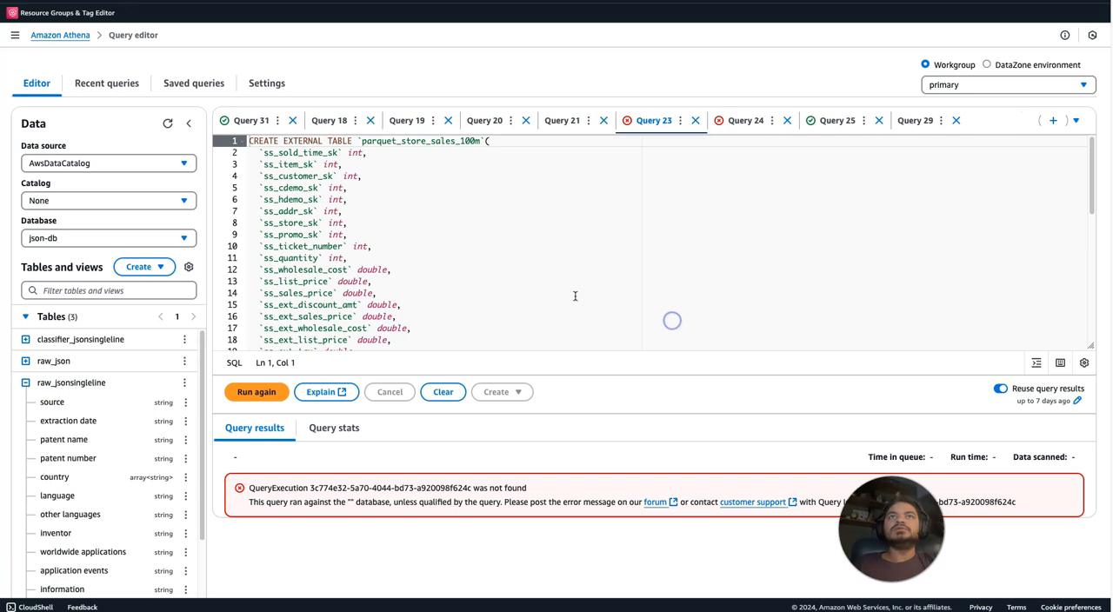
Close the leftover queries Query 31, Query 18, Query 23, Query 24 and Query 25.
click(256, 121)
click(293, 120)
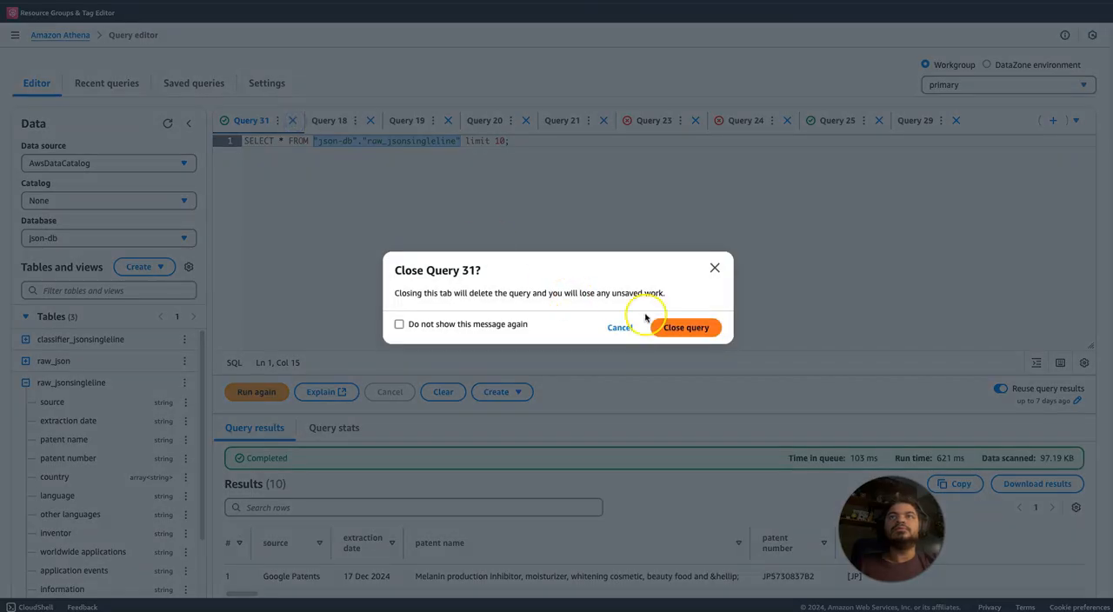
click(680, 324)
click(404, 123)
click(514, 123)
click(595, 121)
click(520, 123)
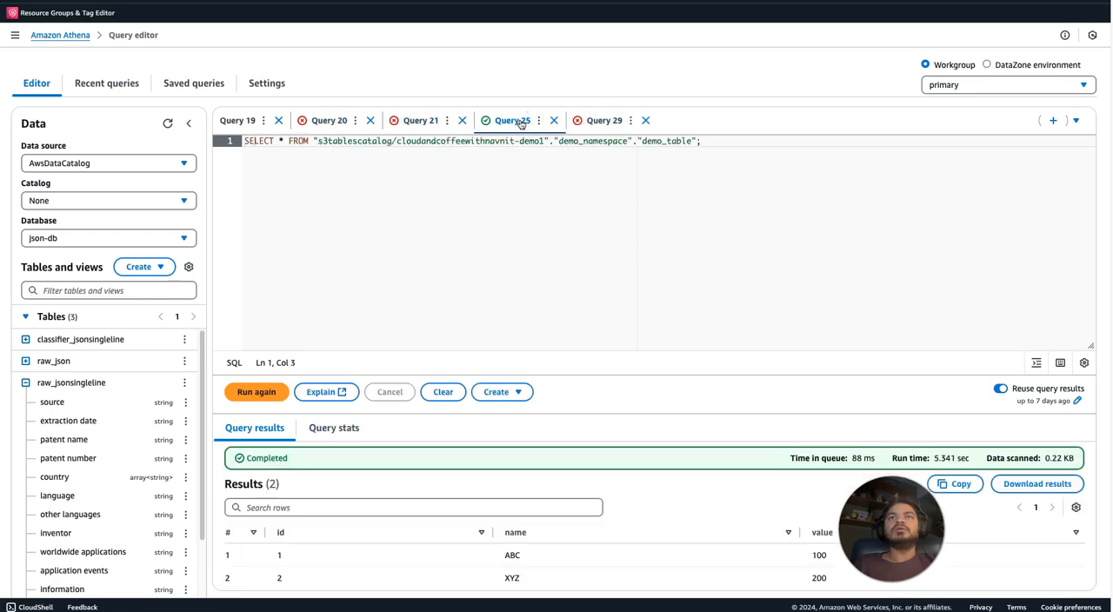
click(554, 120)
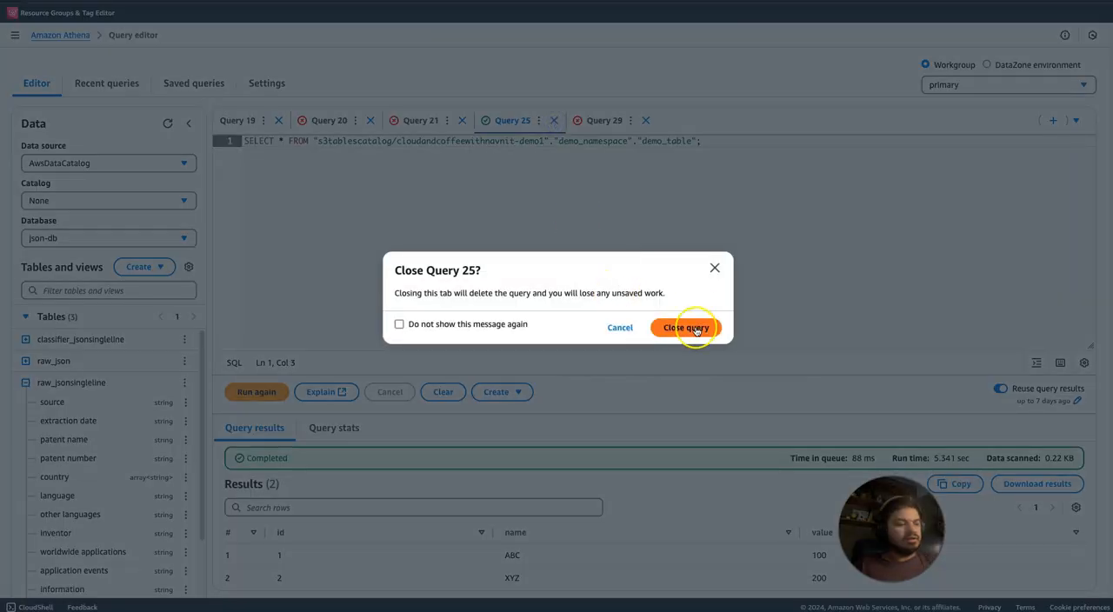
click(686, 328)
Close Query 21 and Query 20, discarding both queries.
click(410, 121)
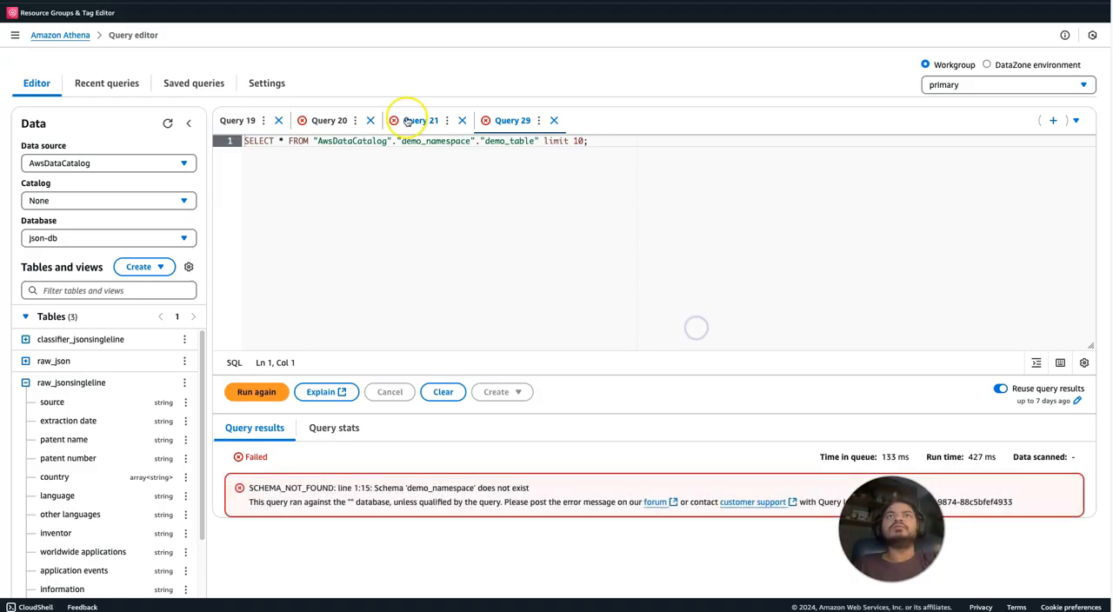
click(462, 121)
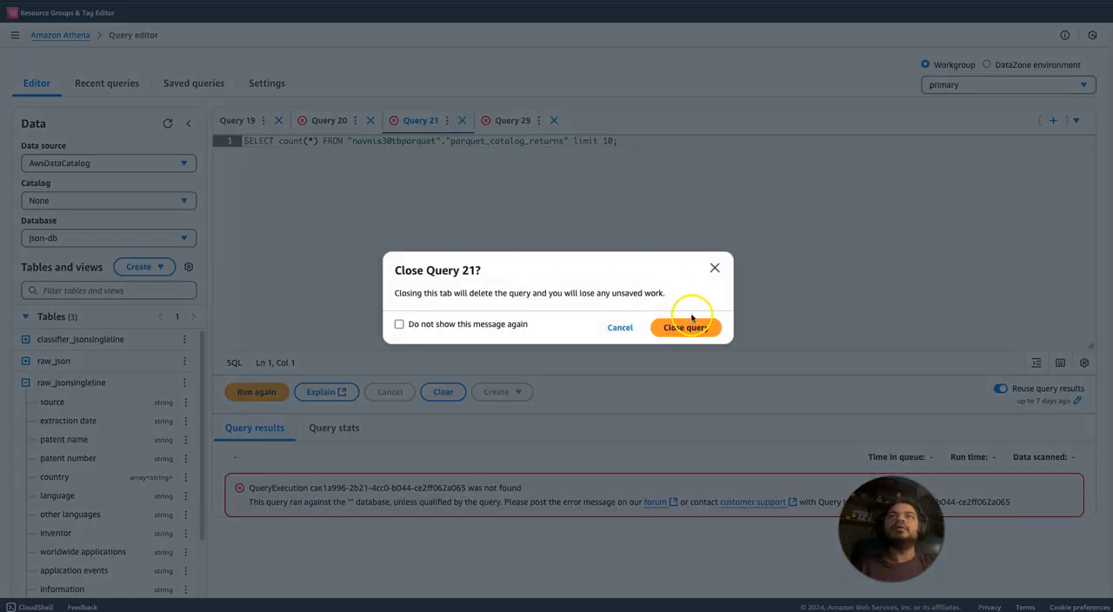
click(687, 327)
click(331, 121)
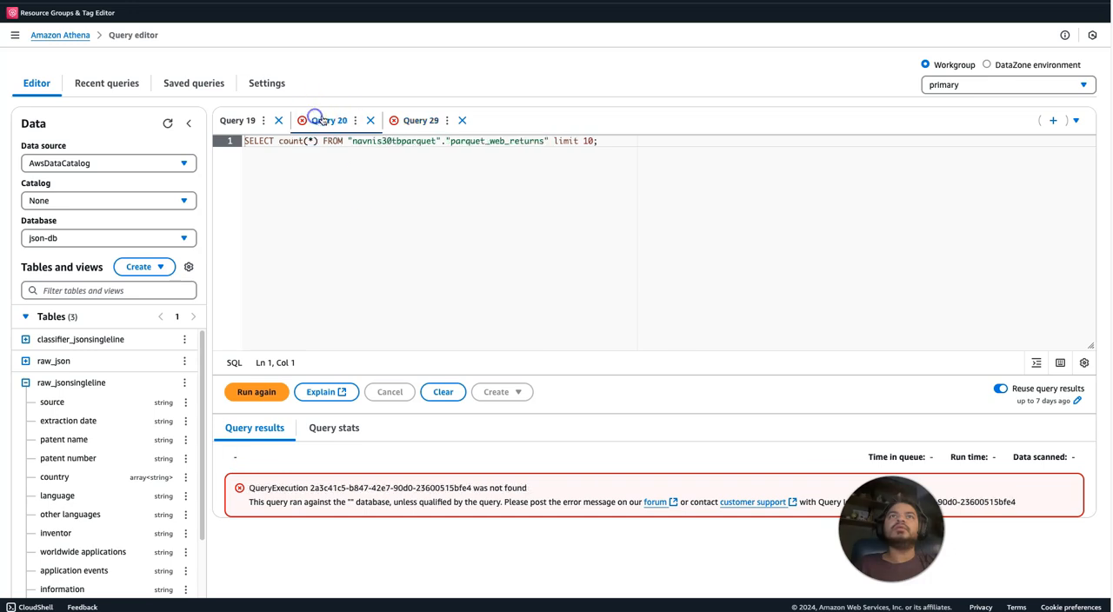
click(374, 121)
click(692, 326)
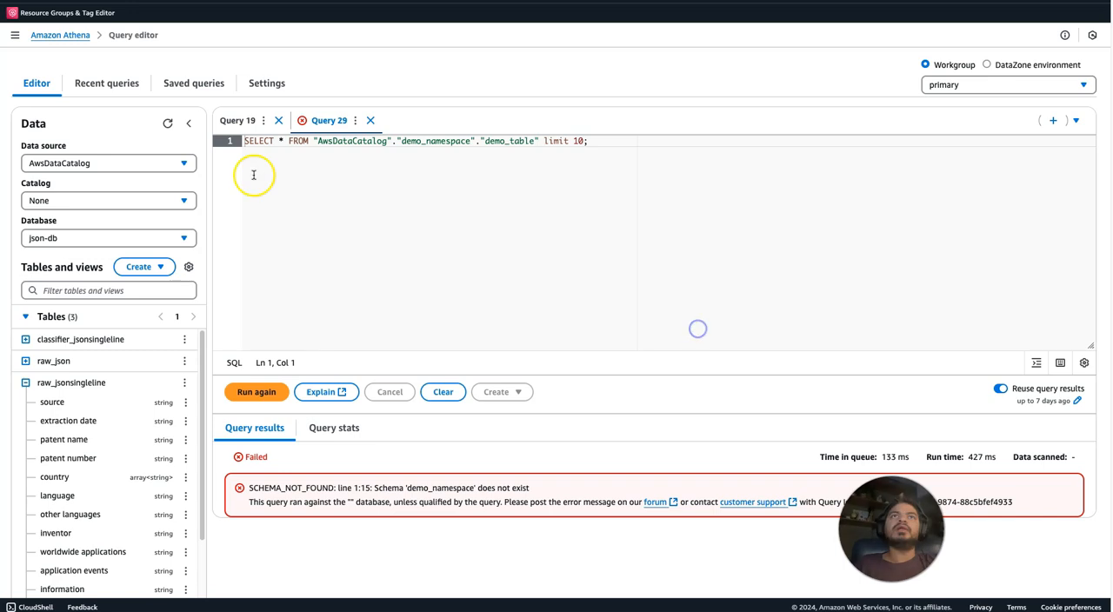
Reopen the failed SELECT source, "extraction date" unnest query from the recent query history.
click(109, 85)
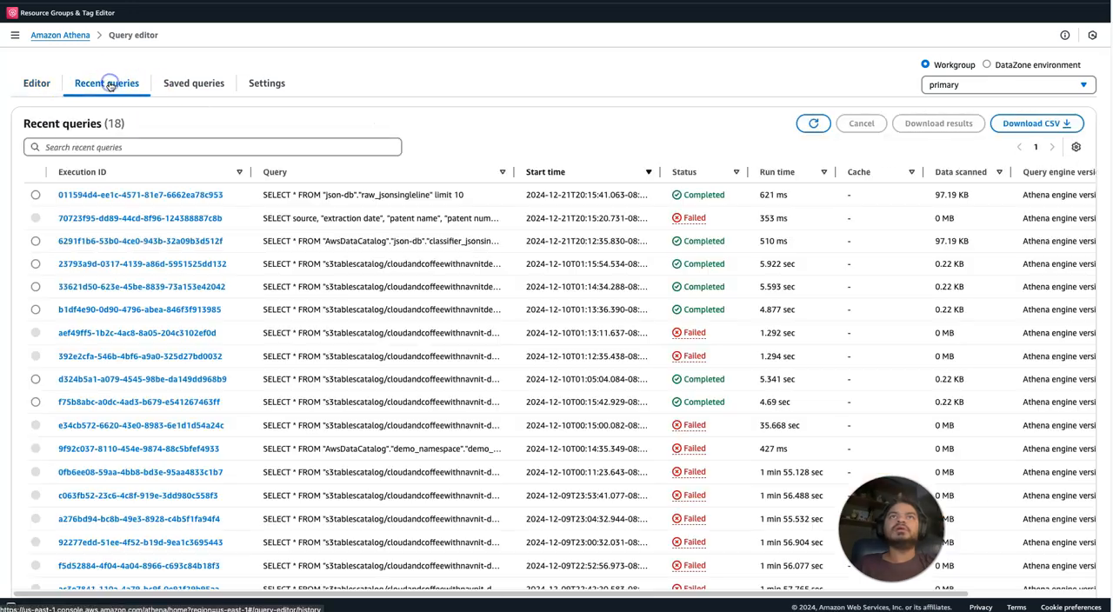
click(153, 220)
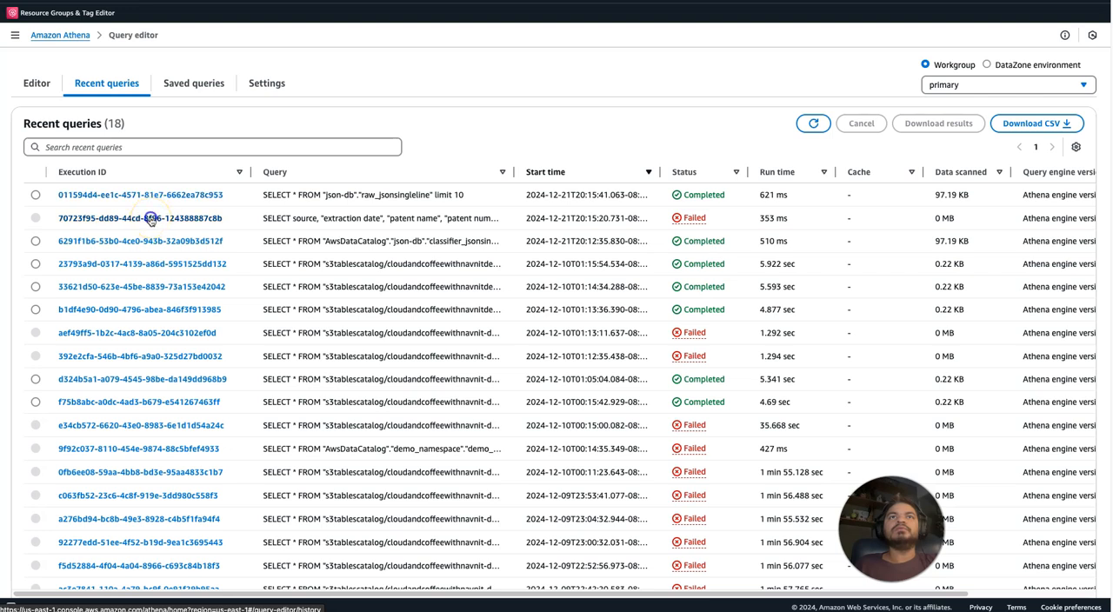
click(150, 220)
Replace raw_singlelinejson in the FROM clause with "json-db"."raw_jsonsingleline" and run the query.
drag(1093, 187, 1107, 319)
scroll(565, 244, up, 3)
click(352, 213)
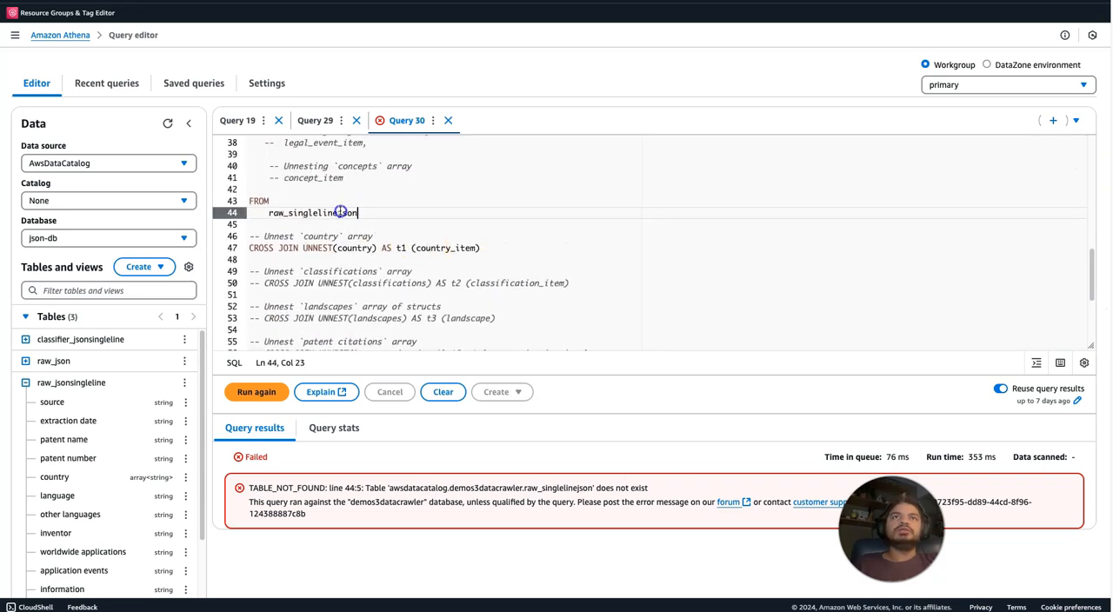
drag(341, 212, 261, 212)
key(ctrl+v)
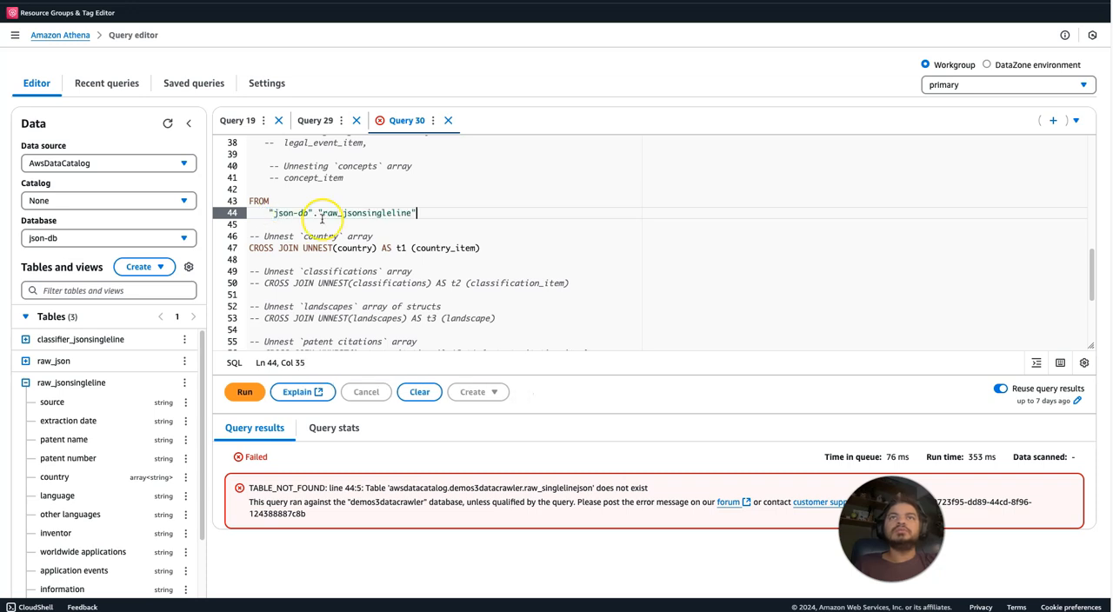
click(437, 224)
click(243, 392)
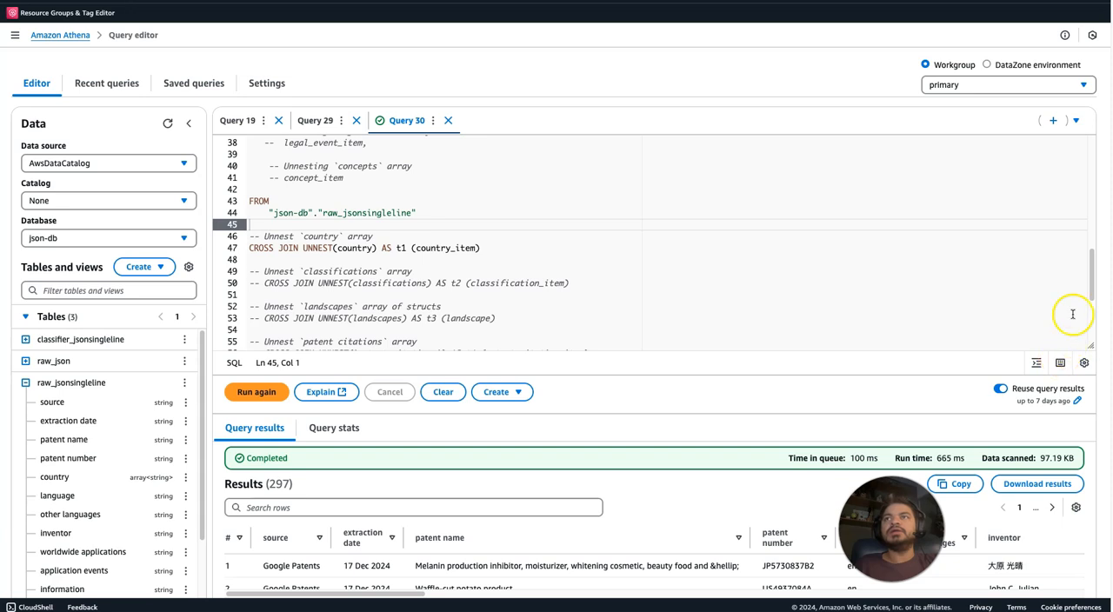
Examine the query results and compare the country_item values row by row for patents with several countries.
mouse_move(1093, 273)
mouse_down()
mouse_move(1093, 310)
mouse_move(1090, 292)
mouse_up()
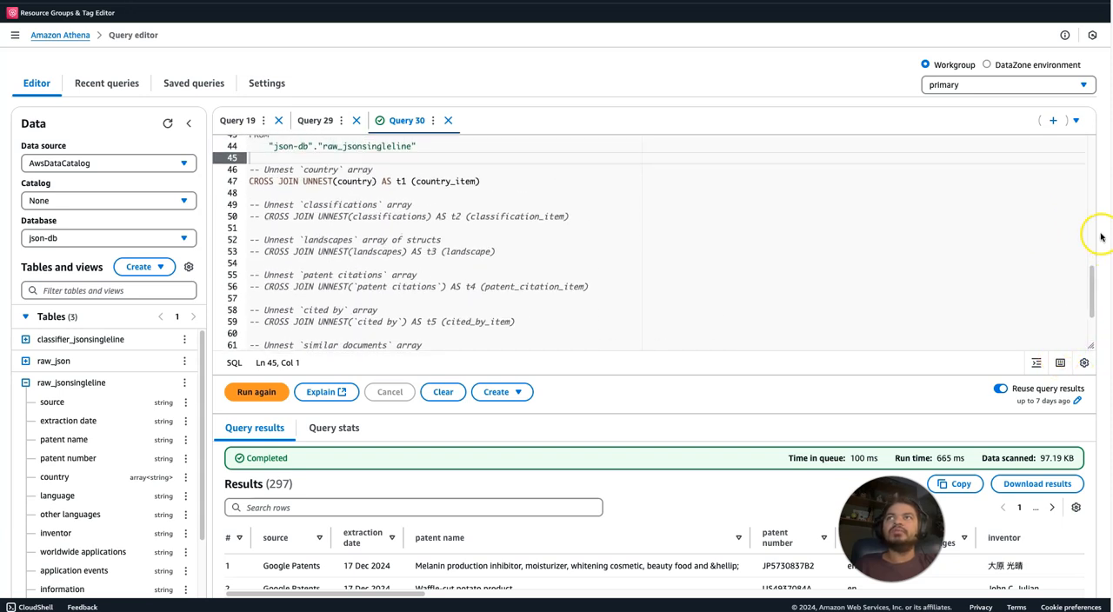
scroll(1053, 261, down, 3)
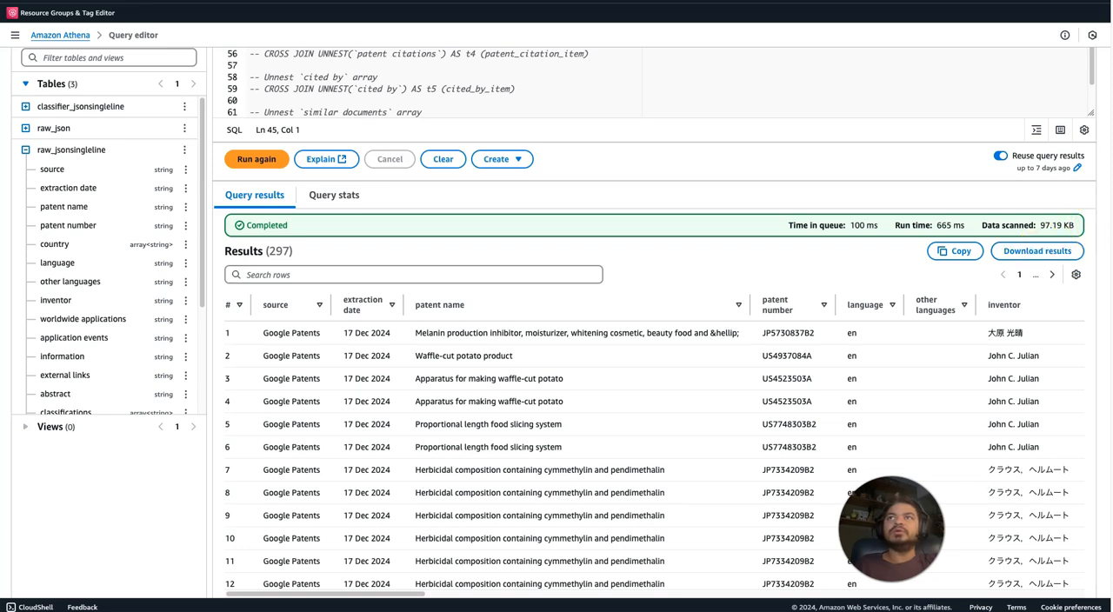
click(898, 355)
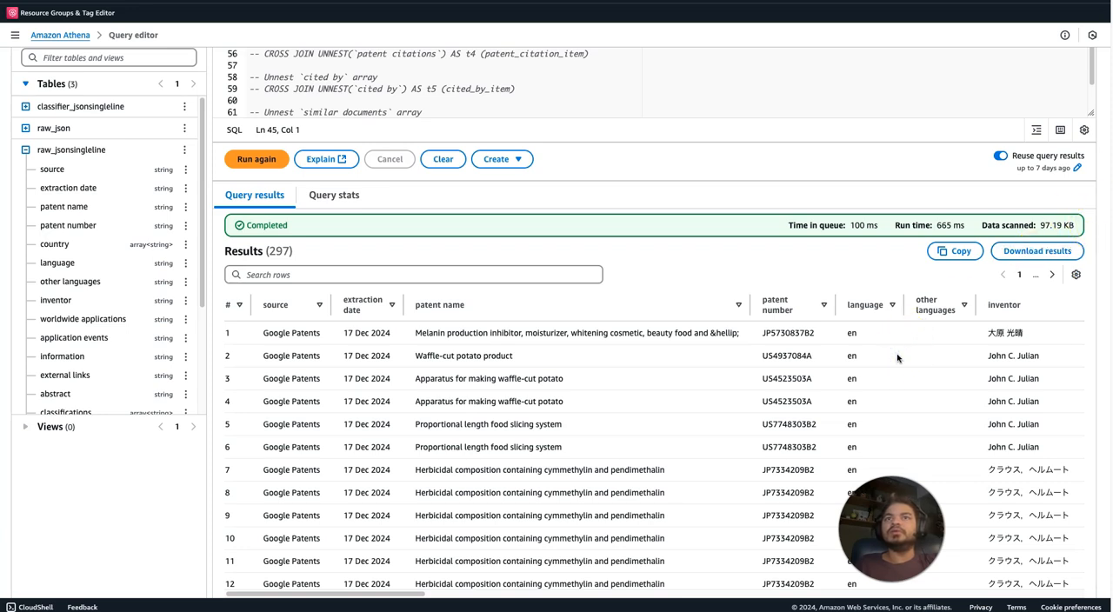
drag(310, 594, 992, 603)
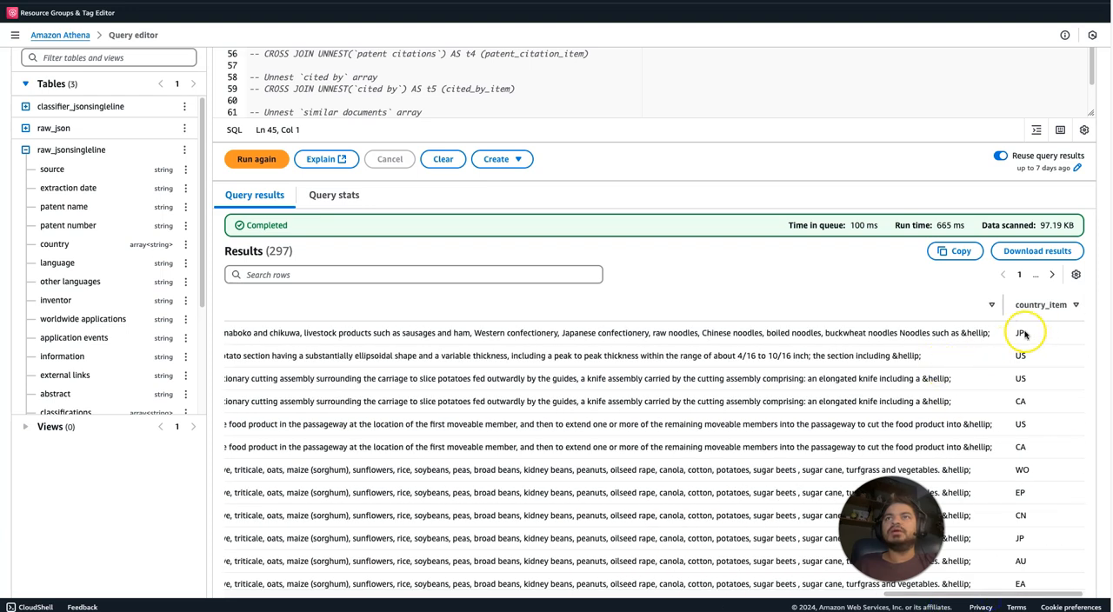
drag(1020, 333, 1026, 347)
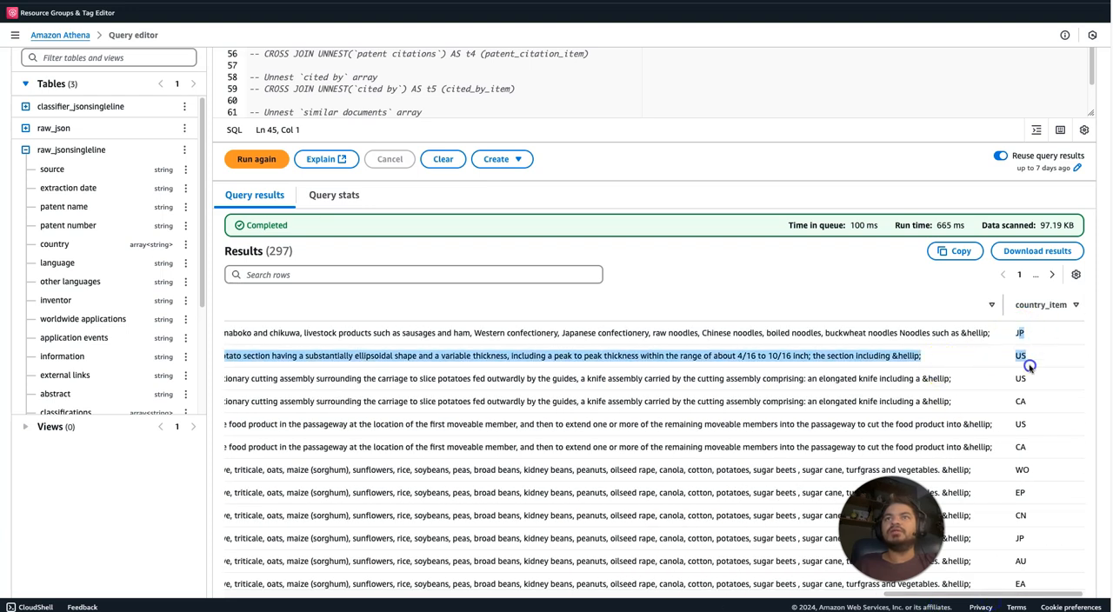
click(1023, 369)
drag(1020, 390, 1021, 400)
click(1022, 406)
double_click(1019, 401)
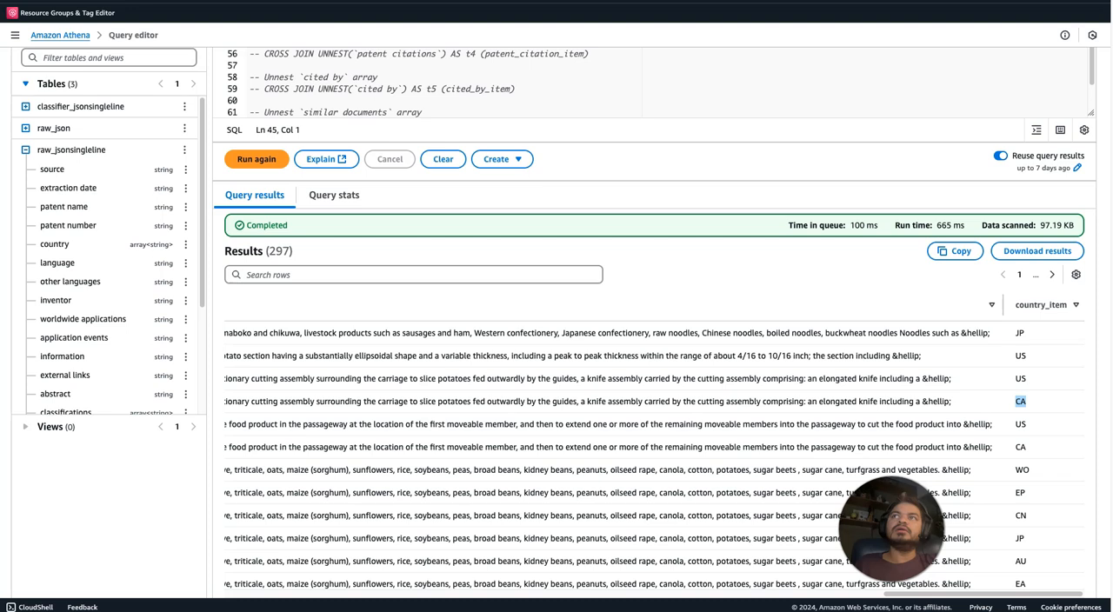
Return to the SQL editor and check the contents of Query 29 and Query 19.
scroll(1109, 16, up, 3)
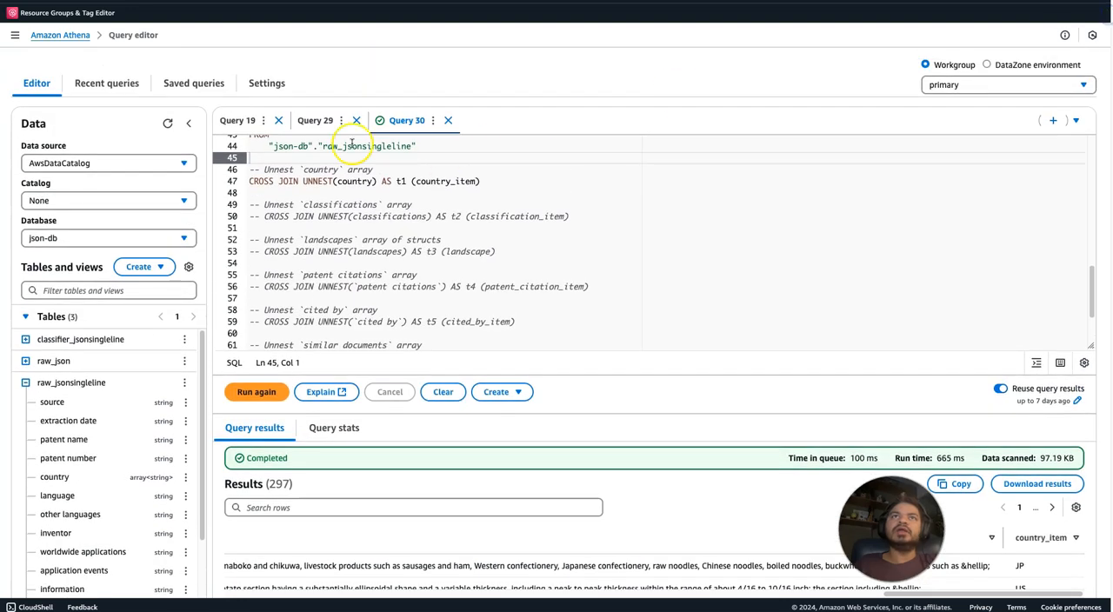
click(323, 120)
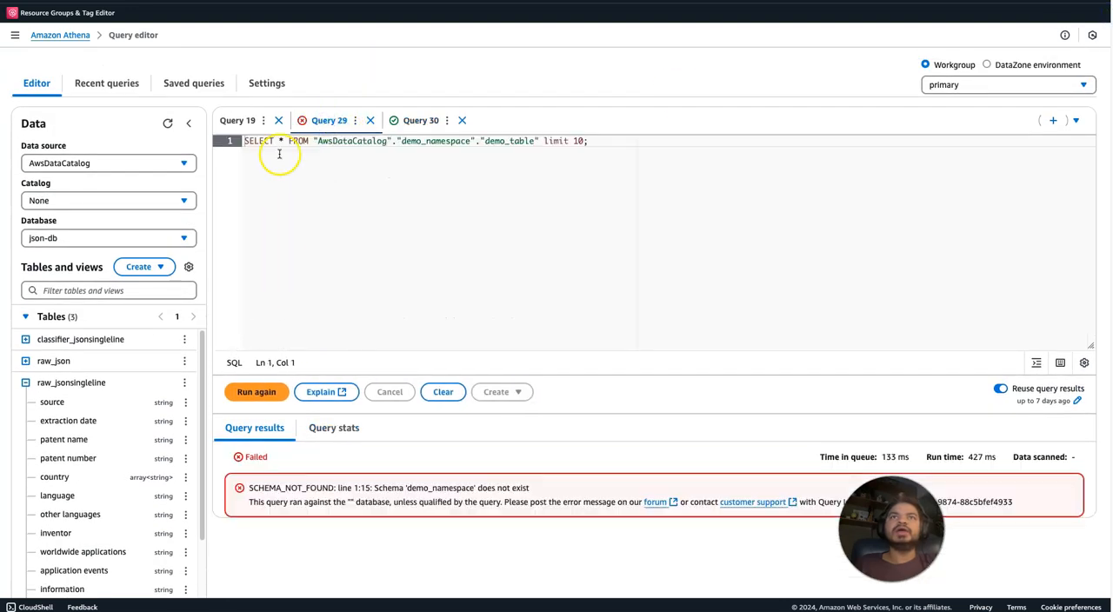
click(236, 121)
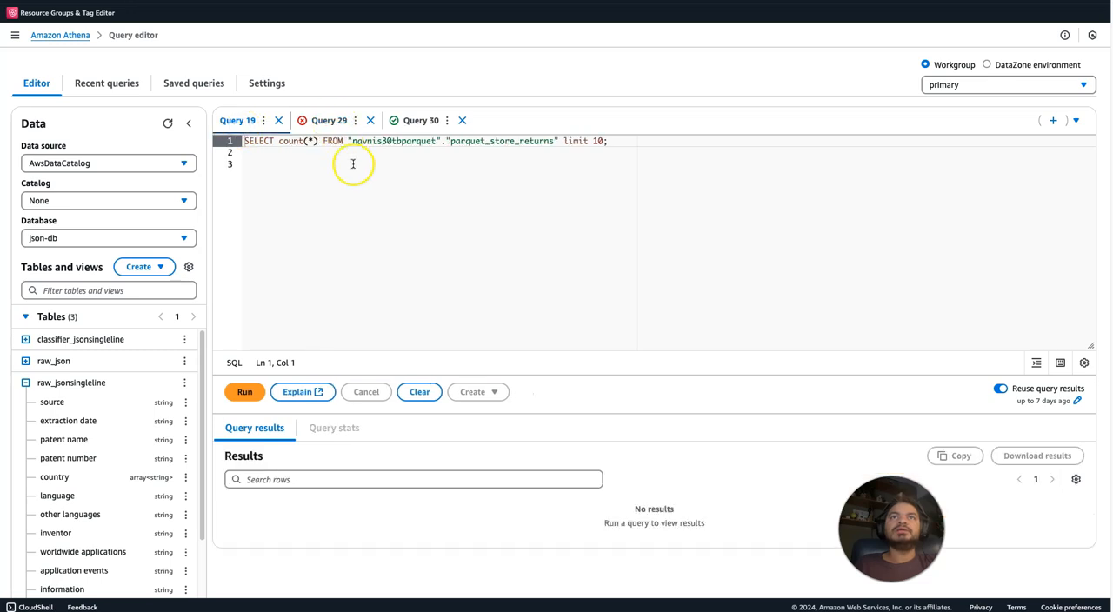
Close the Query 29 and Query 19 tabs, confirming the deletion of each unsaved query.
click(370, 120)
click(700, 329)
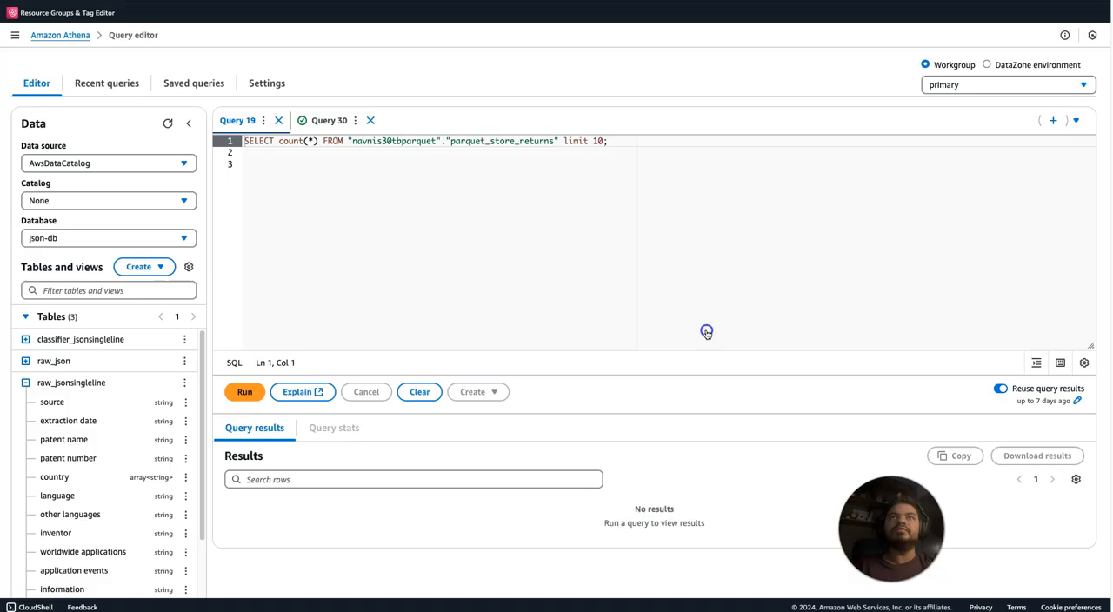
click(280, 121)
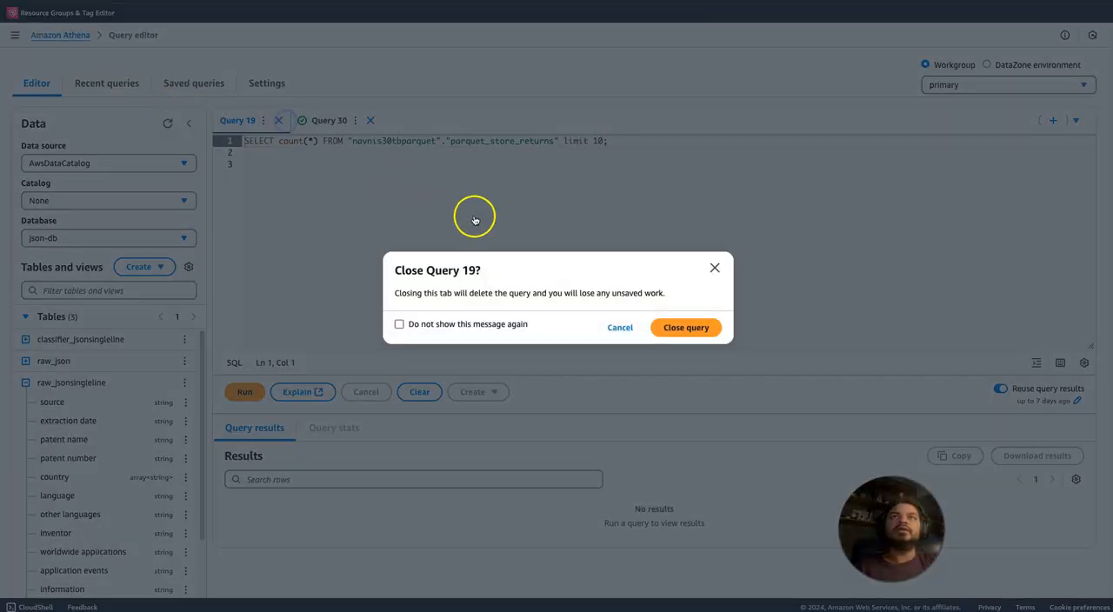
click(700, 337)
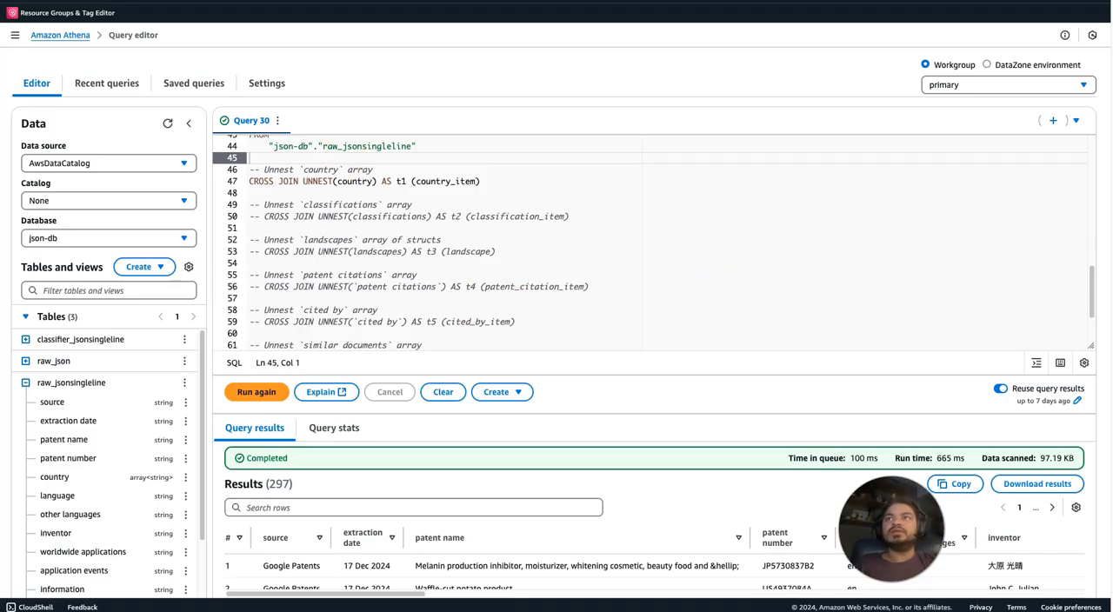
Reopen the completed SELECT * FROM "json-db"."raw_jsonsingleline" limit 10 query from the recent query history in the full-screen browser.
drag(1094, 303, 1085, 235)
click(113, 83)
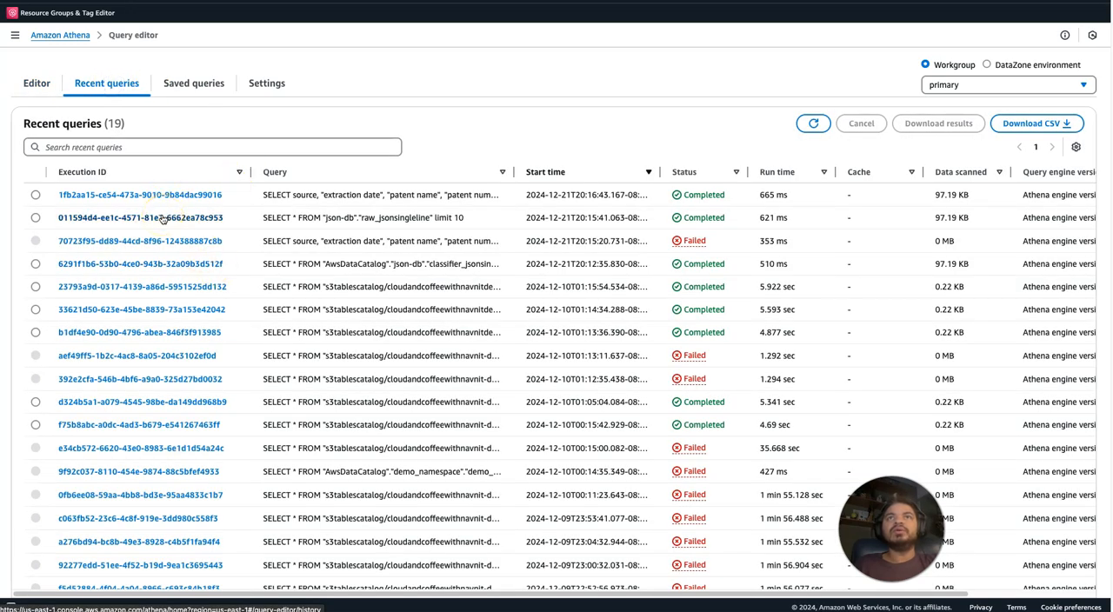
click(162, 218)
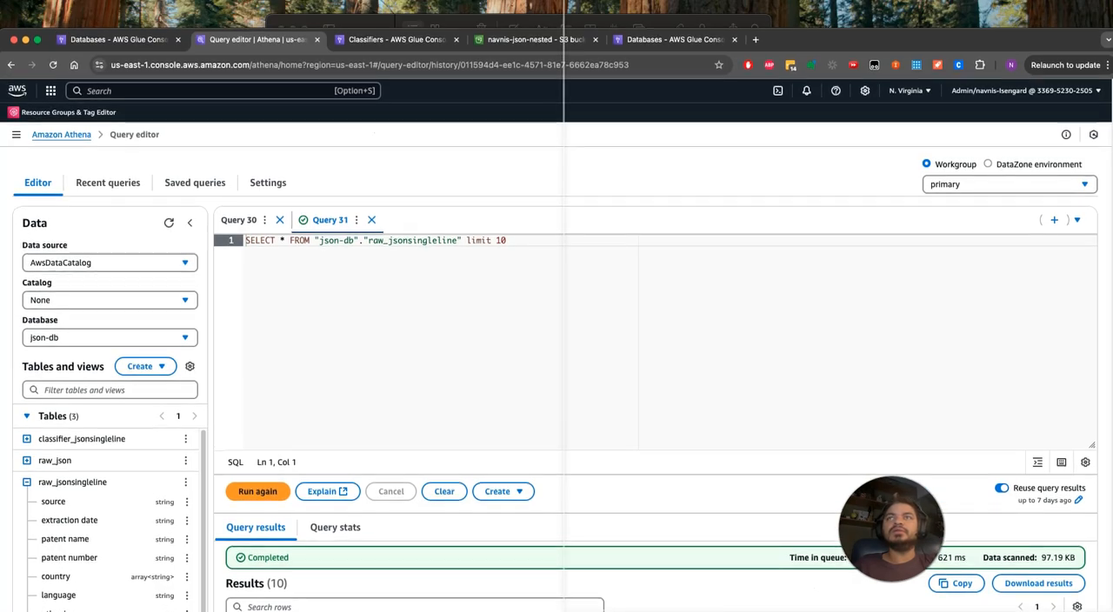
key(ctrl+alt+Right)
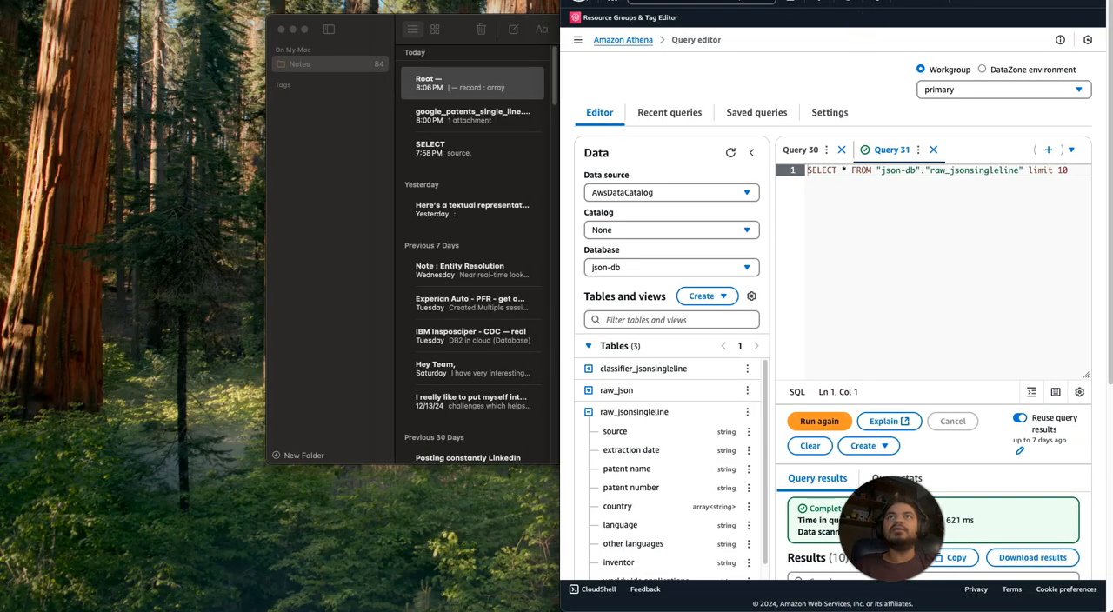
key(ctrl+super+f)
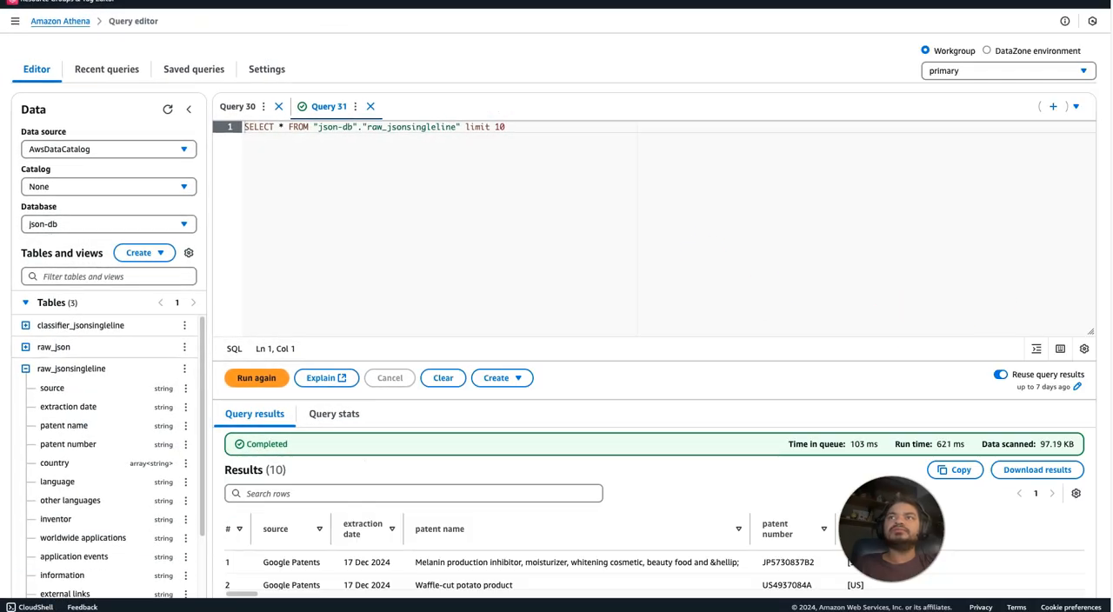
Compare the country arrays in the Query 31 results with the unnest query and its results in Query 30.
scroll(896, 417, down, 3)
drag(844, 399, 896, 397)
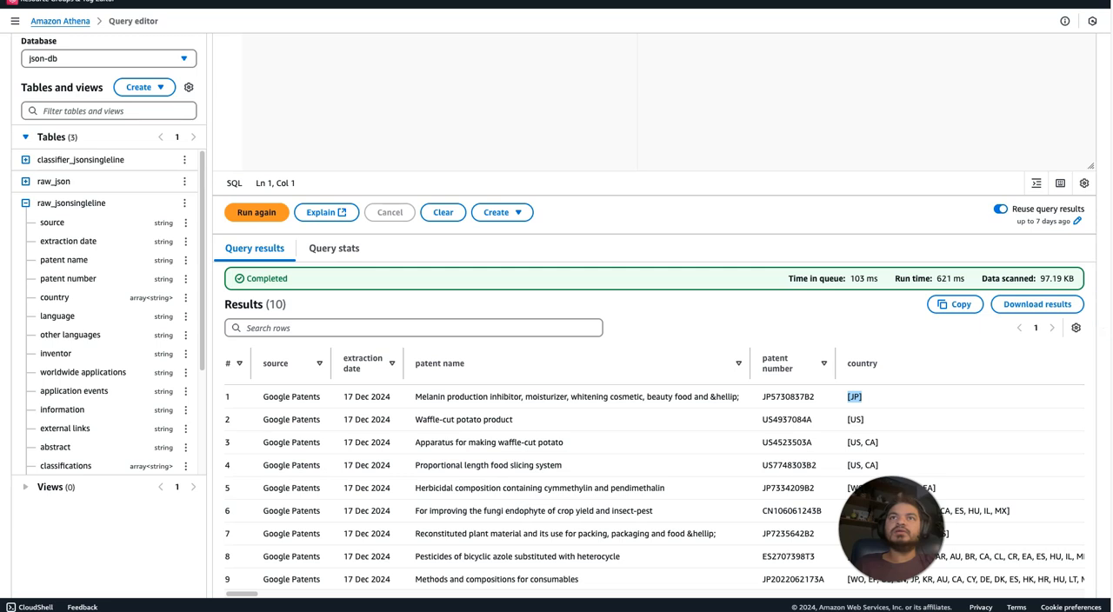
scroll(1102, 170, up, 3)
click(239, 107)
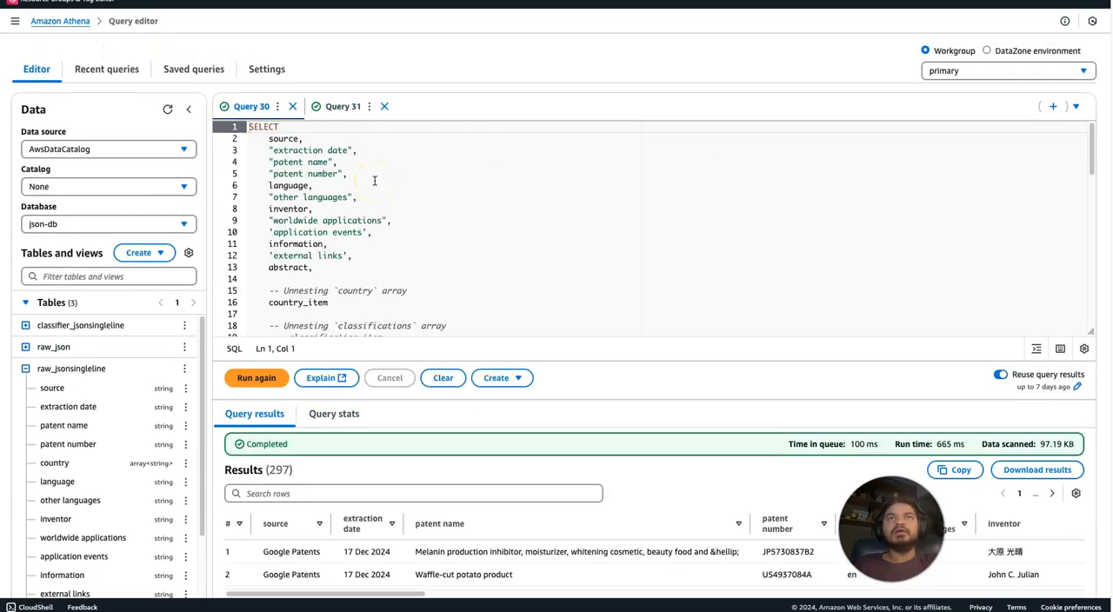
mouse_move(1093, 153)
mouse_down()
mouse_move(1103, 199)
mouse_move(1094, 150)
mouse_up()
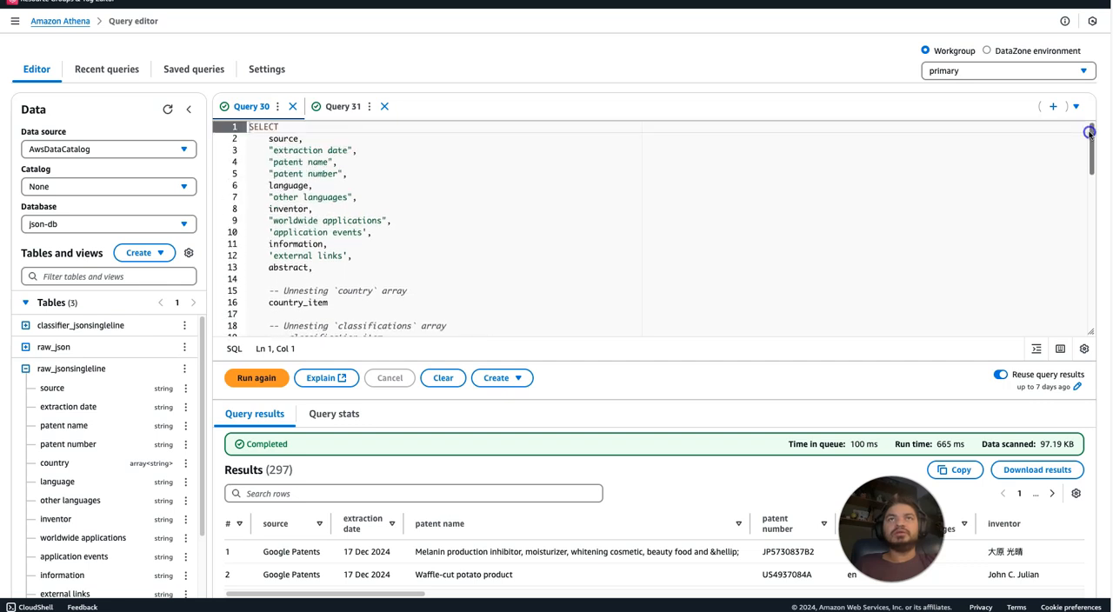
click(324, 105)
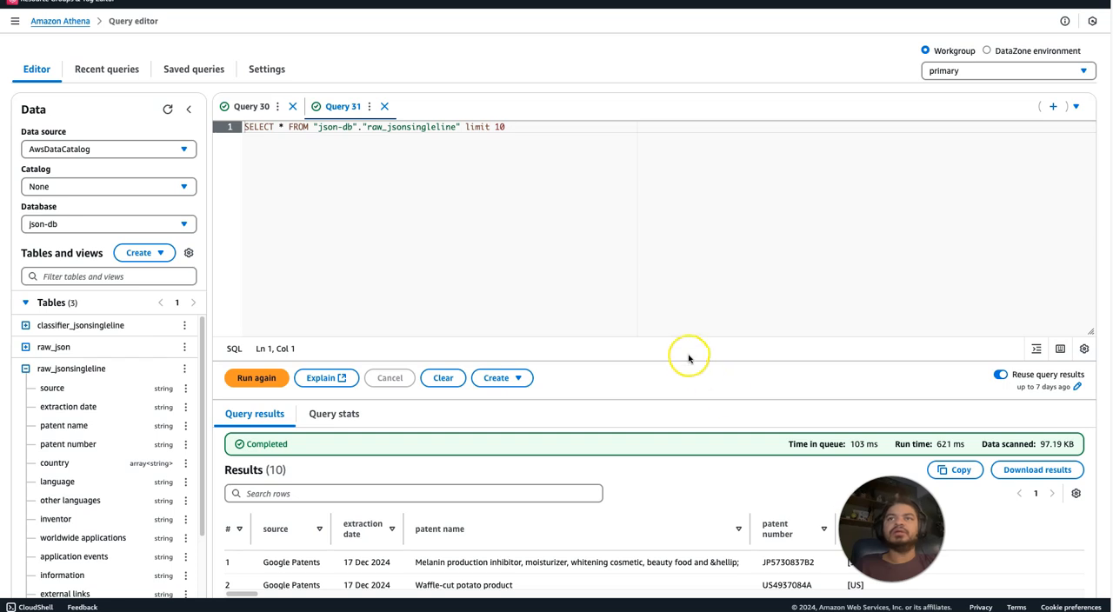
click(251, 106)
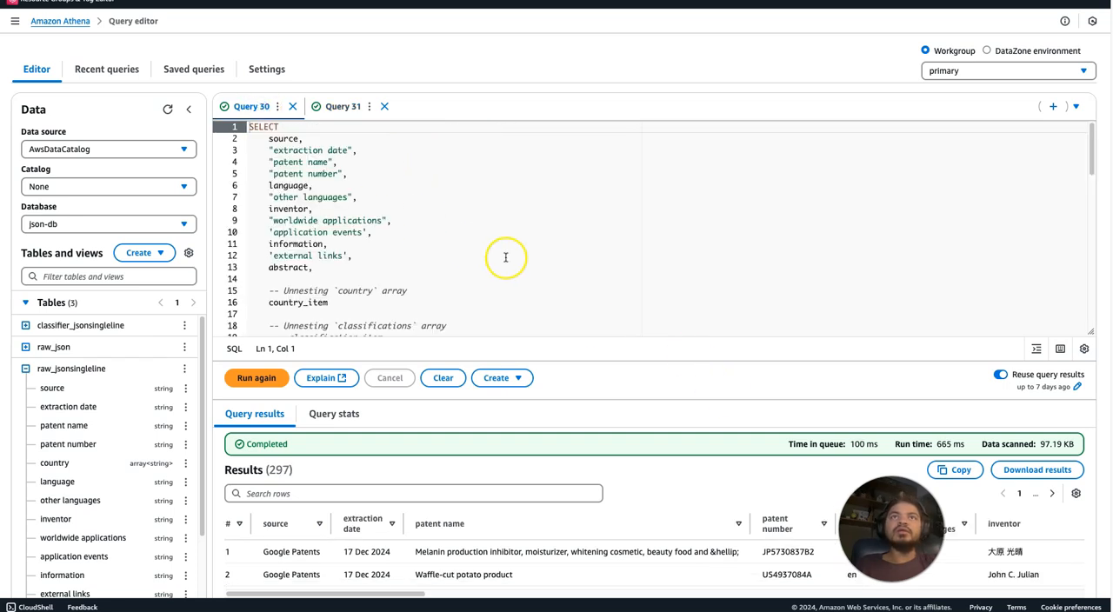
click(315, 106)
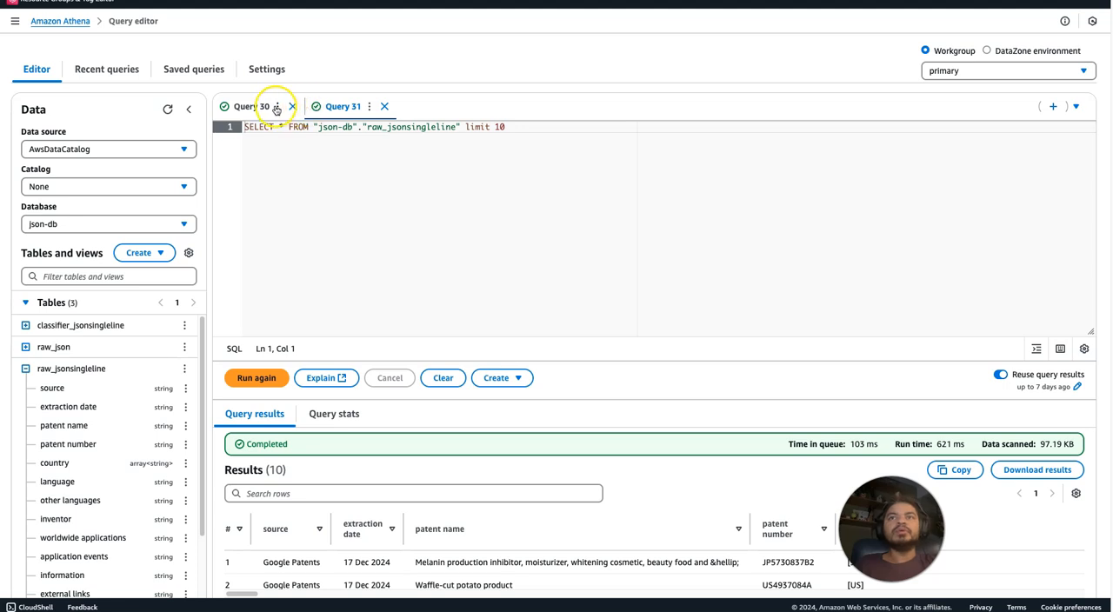
Move country_item directly below "patent number" in Query 30's SELECT list, add a comma after it, and run the query.
click(274, 106)
click(247, 106)
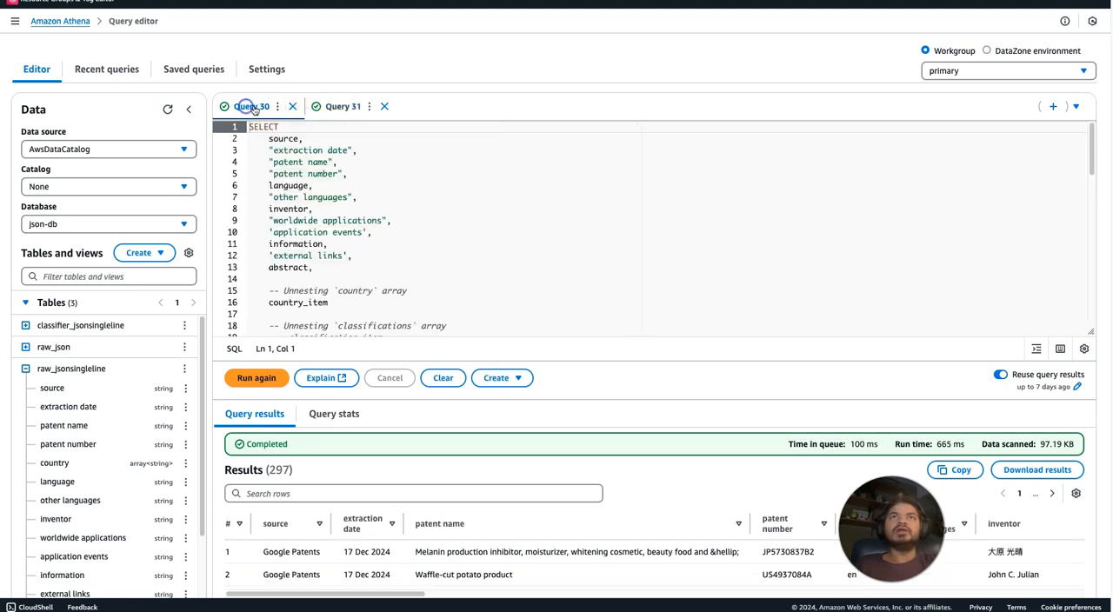
click(301, 267)
drag(329, 303, 258, 302)
key(ctrl+c)
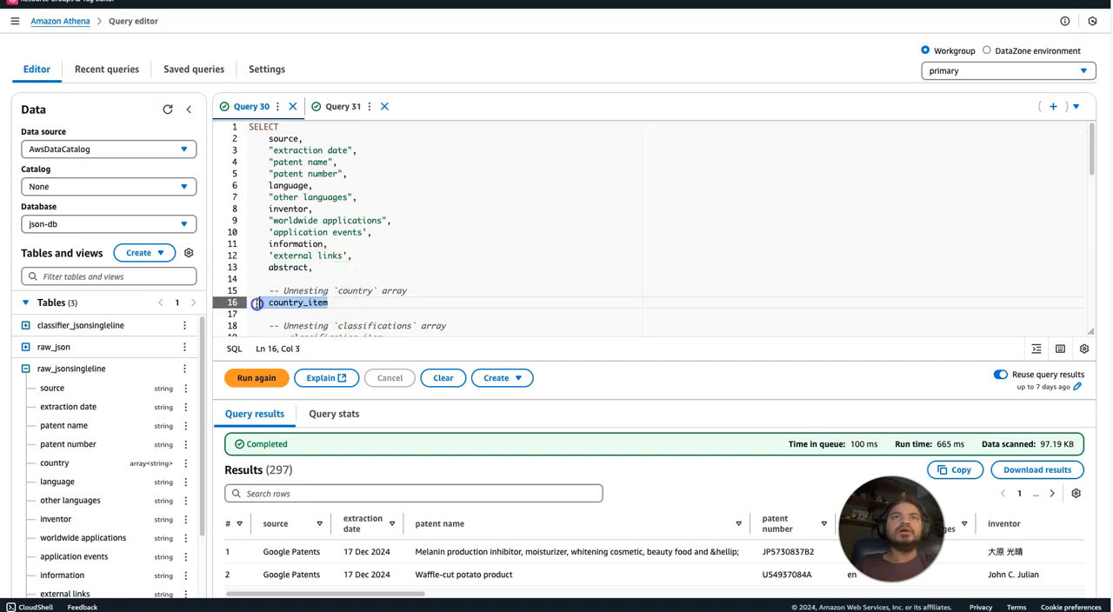
key(BackSpace)
click(371, 174)
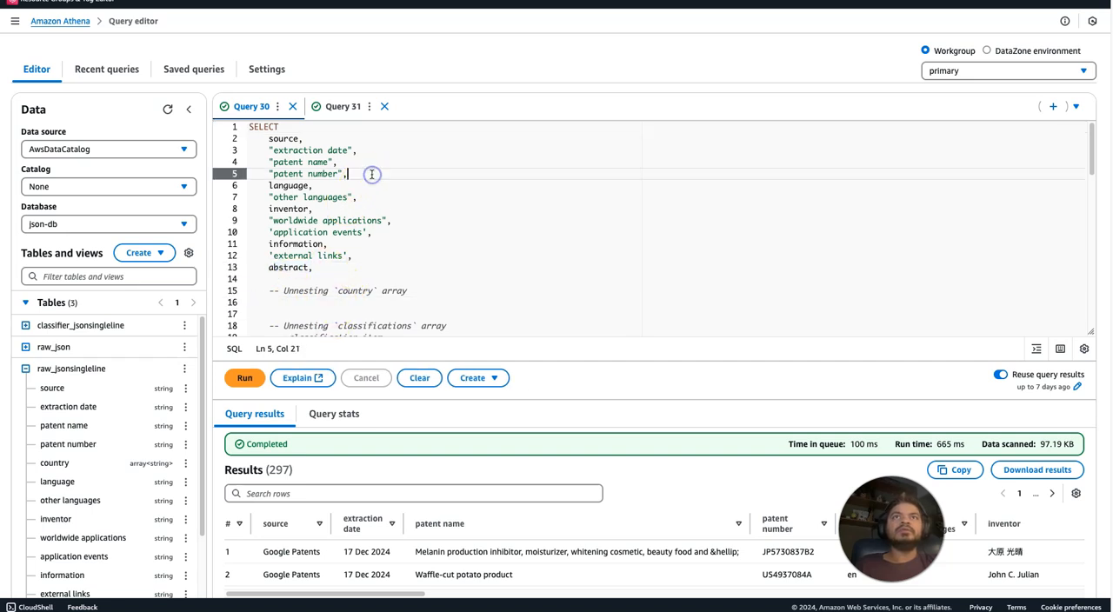
key(Return)
key(ctrl+v)
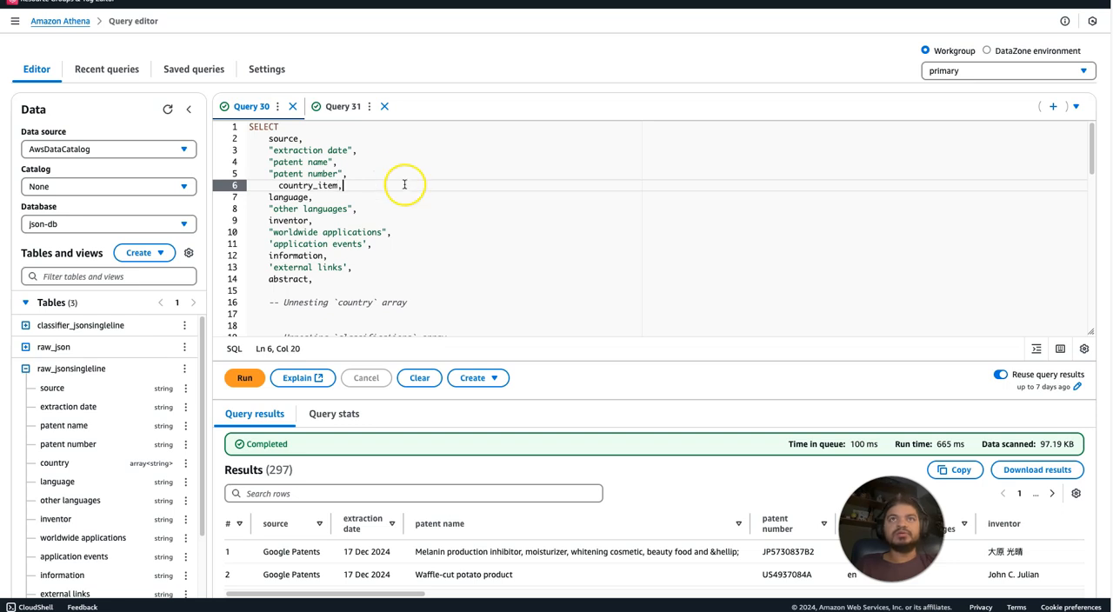
click(442, 193)
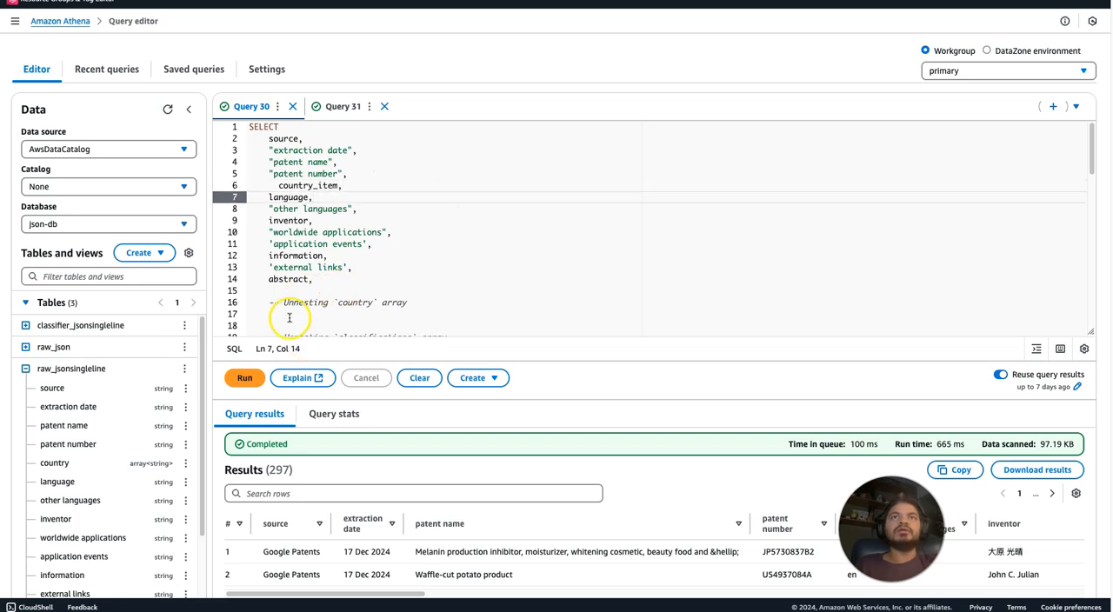
click(244, 377)
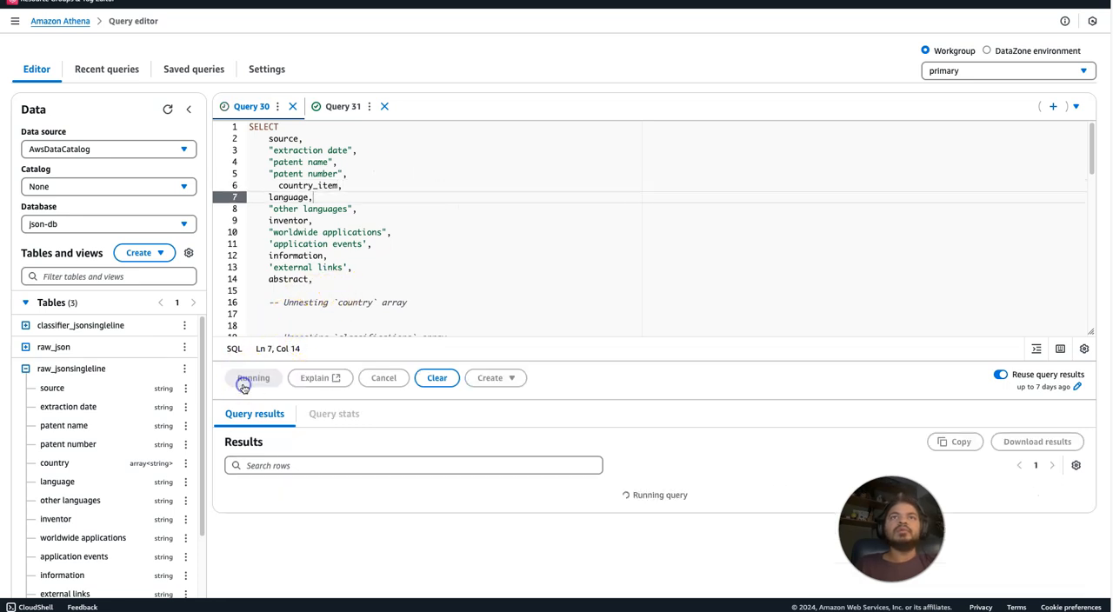
Align country_item with the other columns, remove the trailing comma after abstract, and run Query 30 again.
click(390, 288)
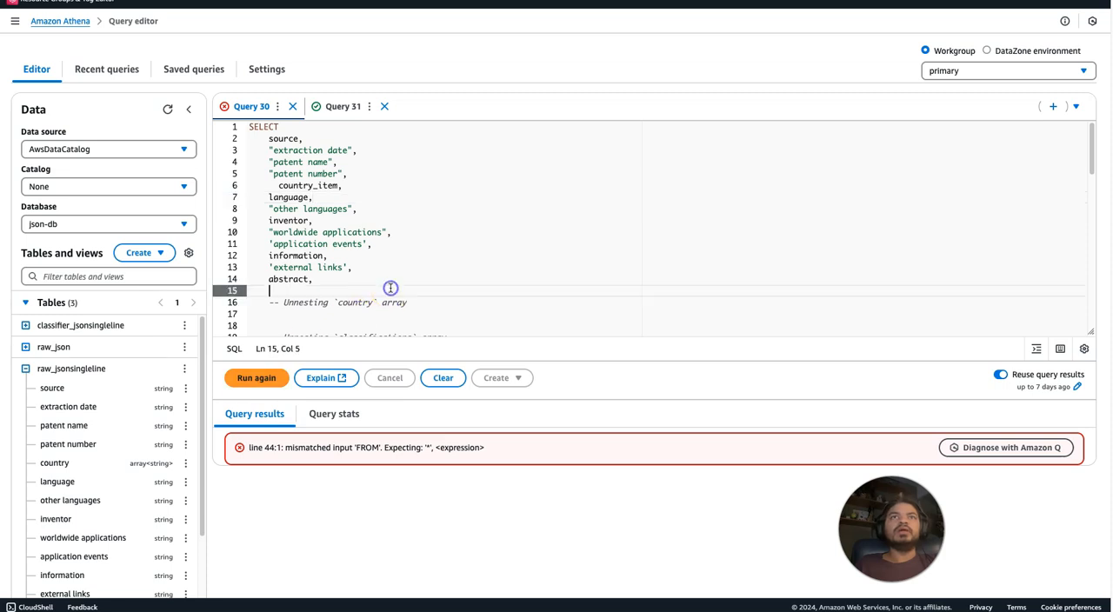
click(280, 187)
key(BackSpace)
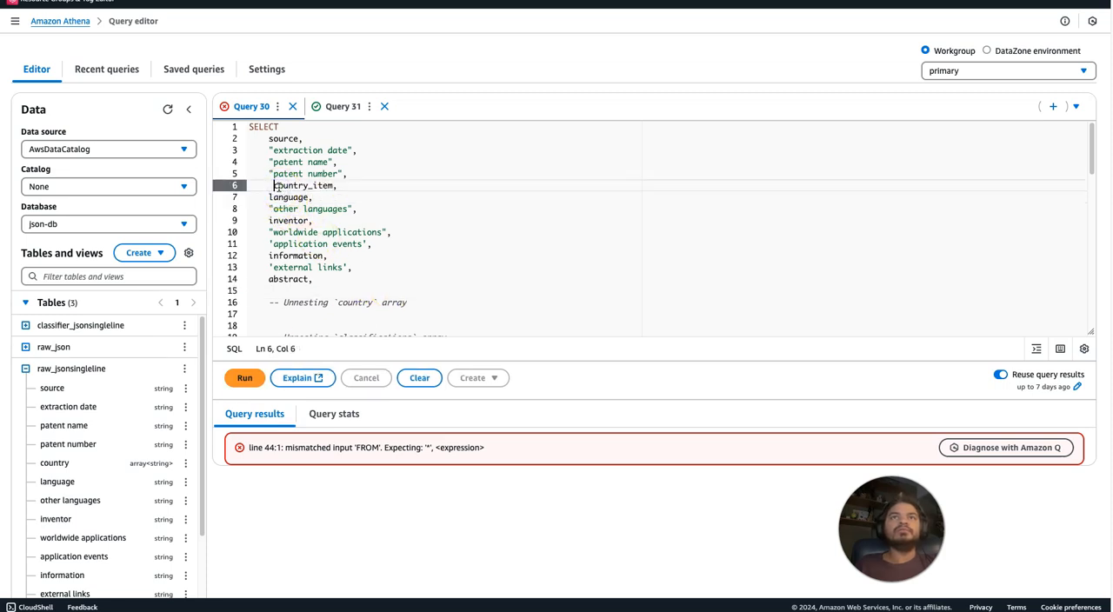
click(318, 281)
key(BackSpace)
click(246, 377)
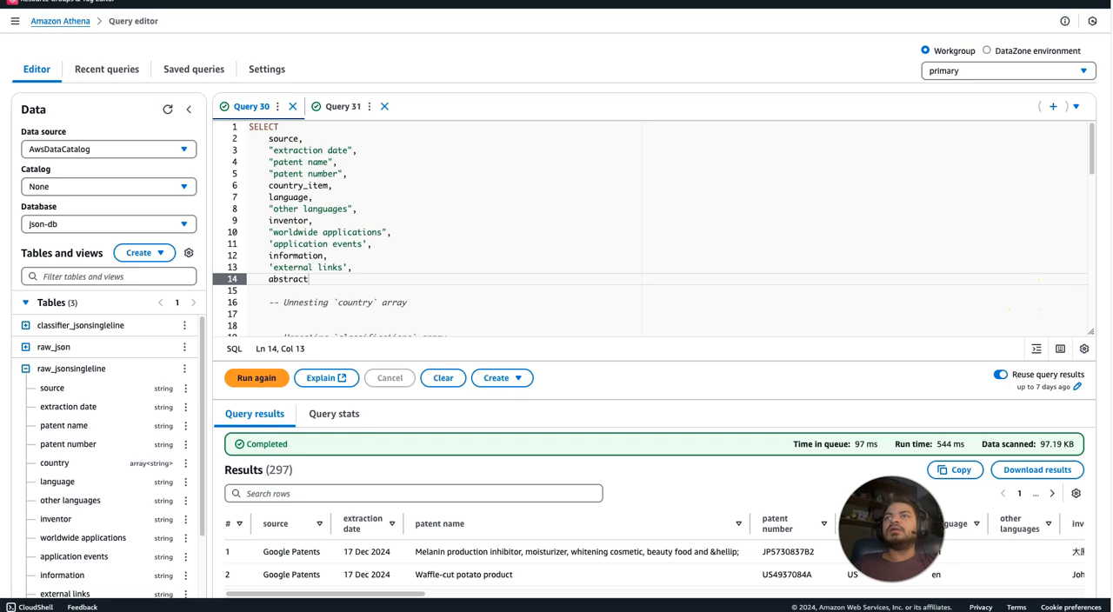
Examine the Query 30 results, checking the country_item values next to the patent numbers.
scroll(1087, 148, down, 2)
scroll(1087, 148, up, 2)
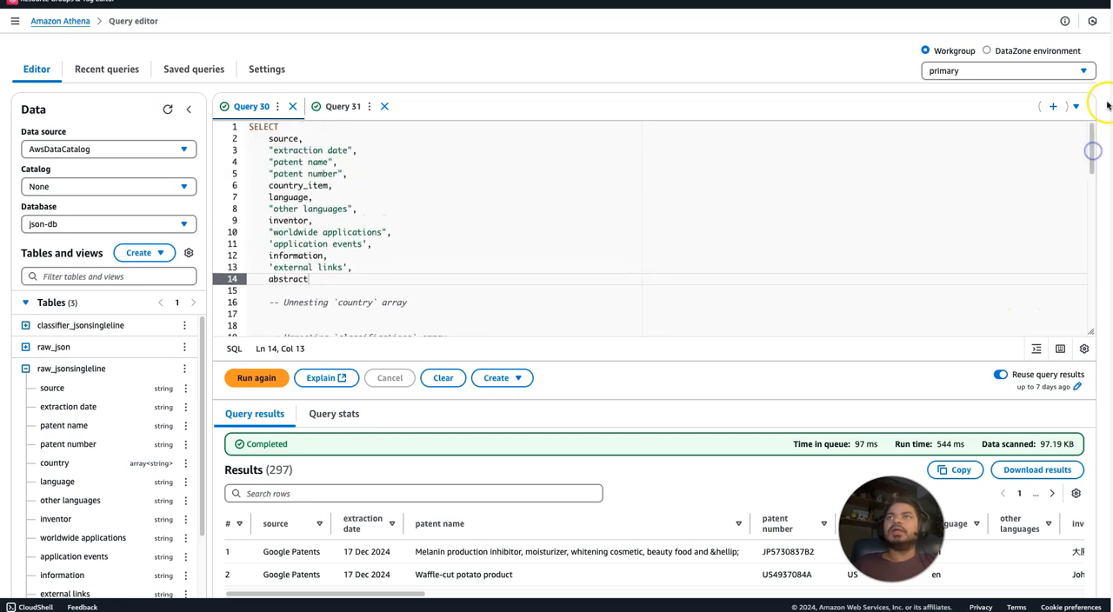
scroll(1086, 154, down, 3)
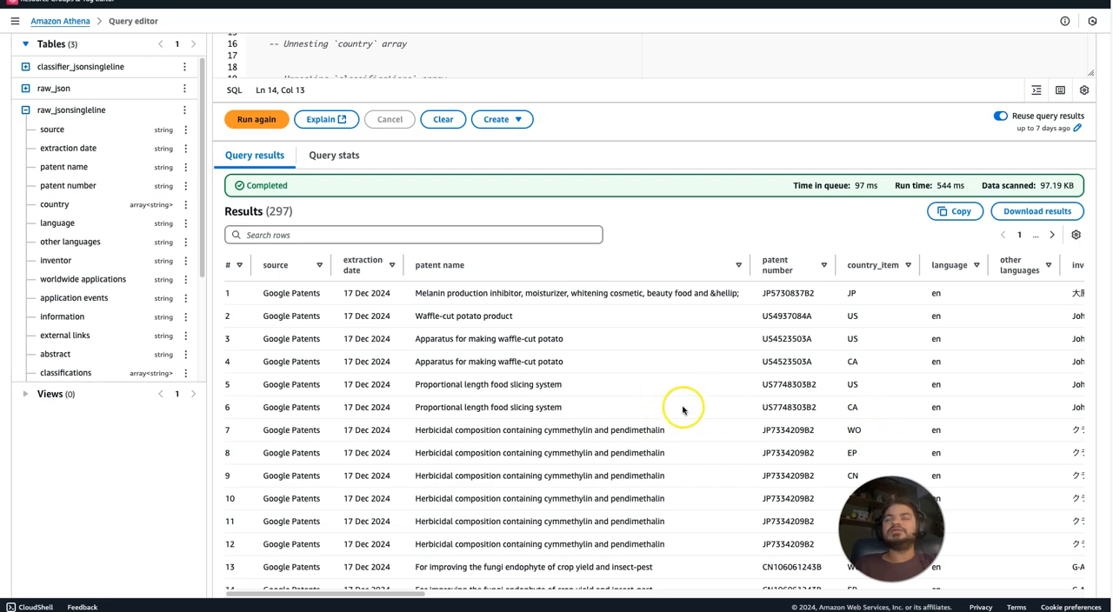
scroll(687, 100, up, 3)
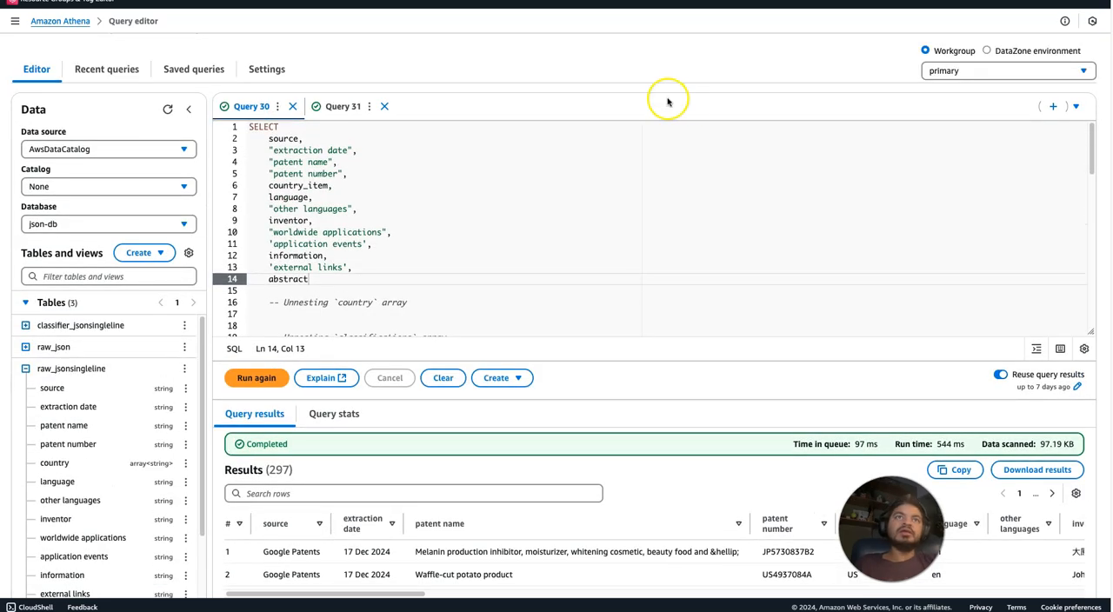
Refresh the json-db table list and compare the column schemas of raw_json and classifier_jsonsingleline in a widened data pane.
click(25, 369)
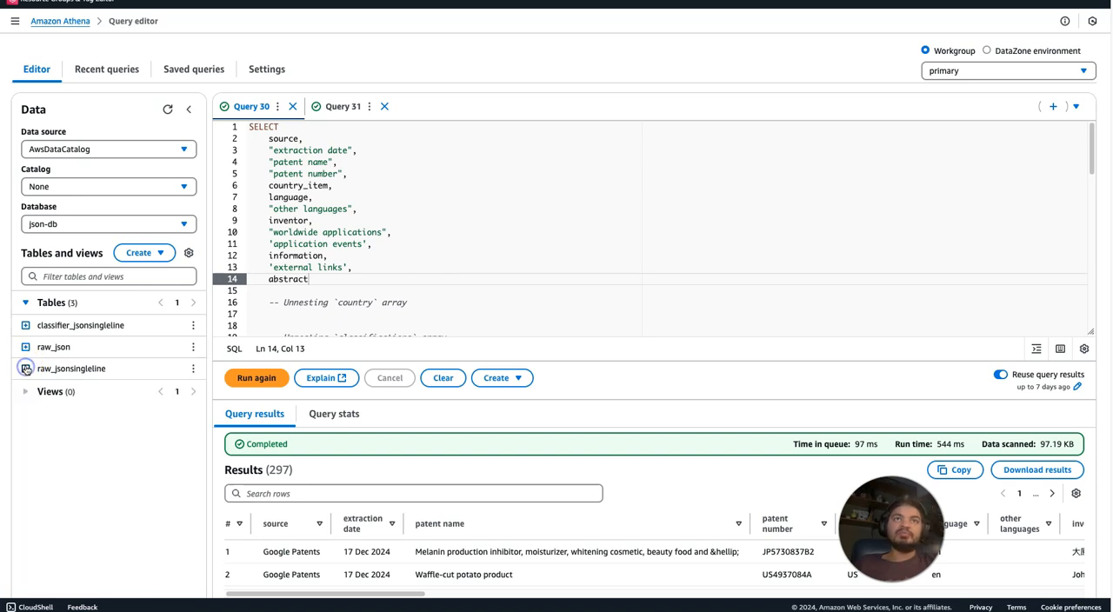
click(168, 109)
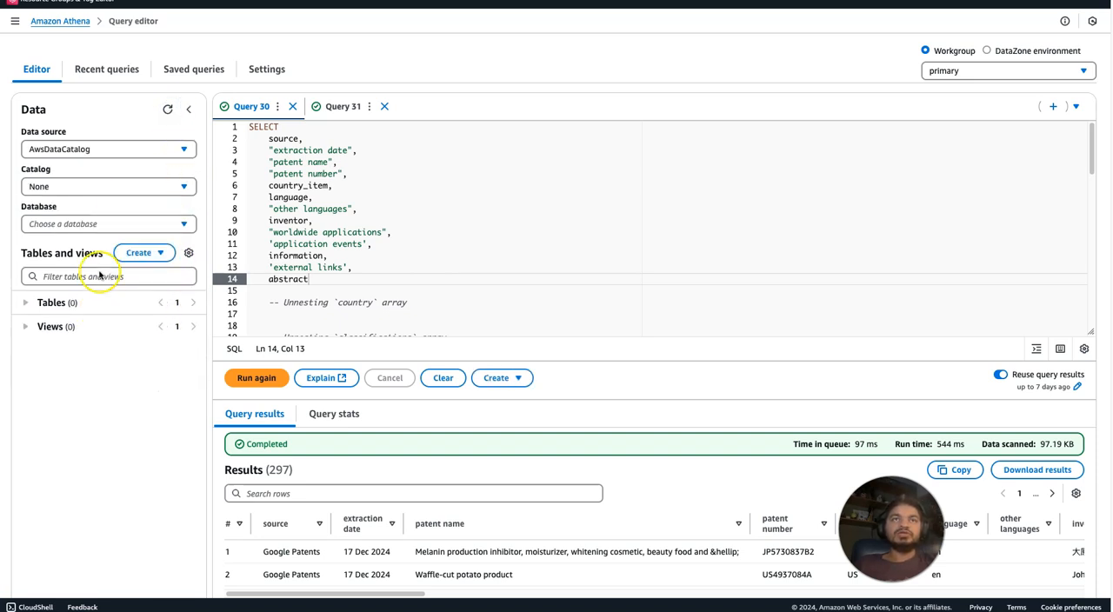
click(26, 304)
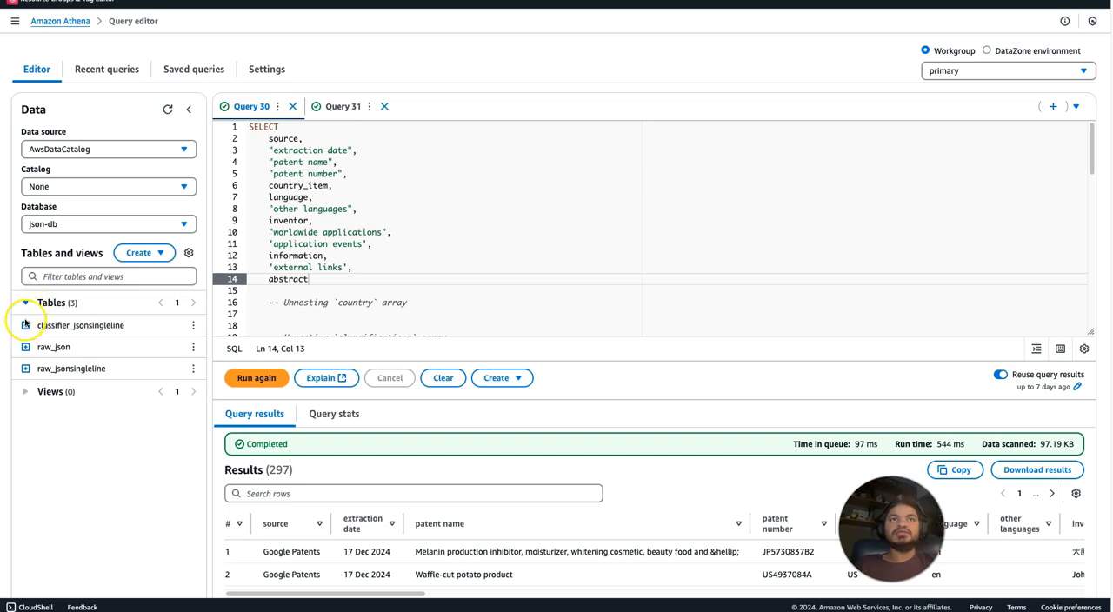
click(25, 348)
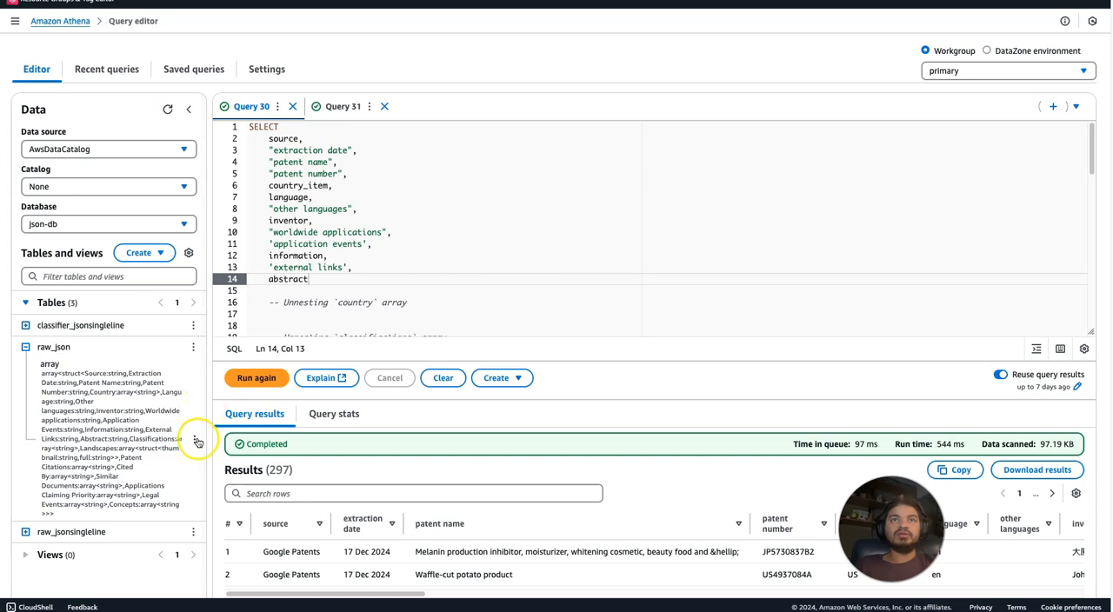
drag(203, 432, 641, 455)
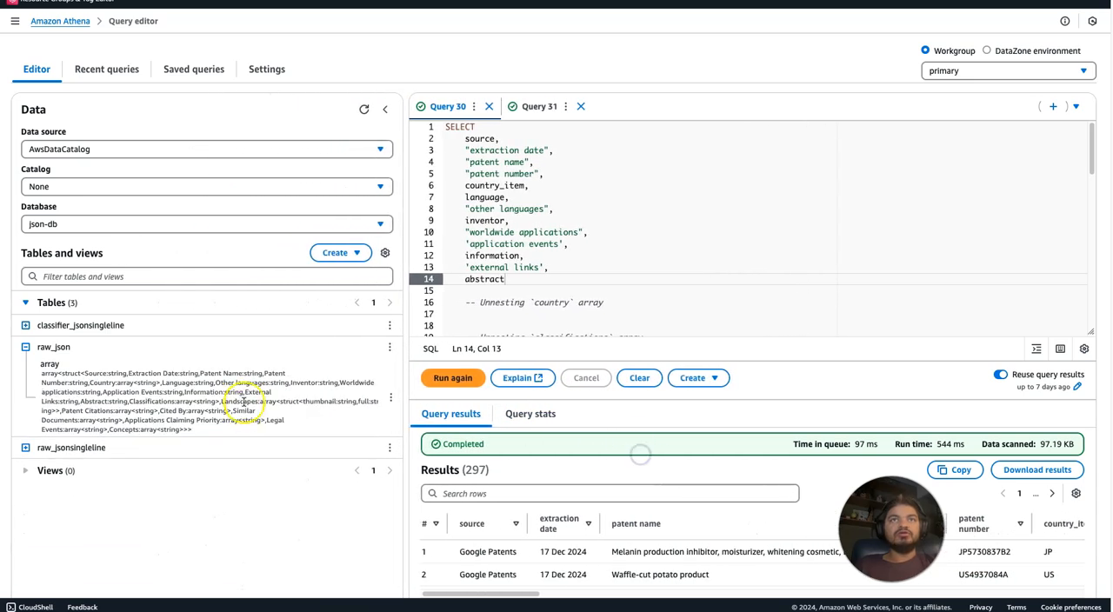
click(26, 326)
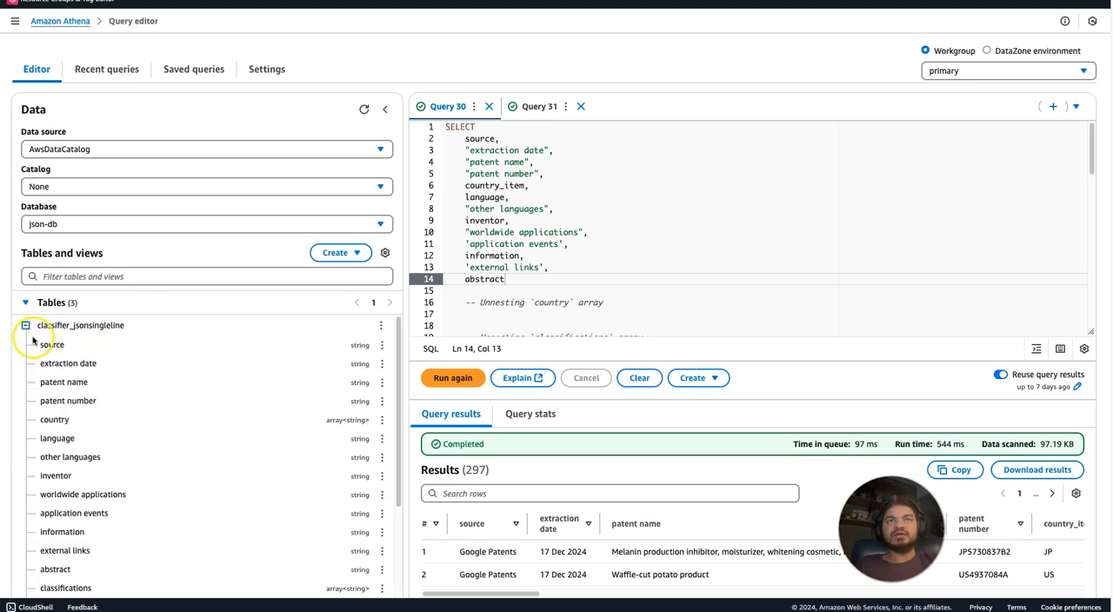
click(25, 329)
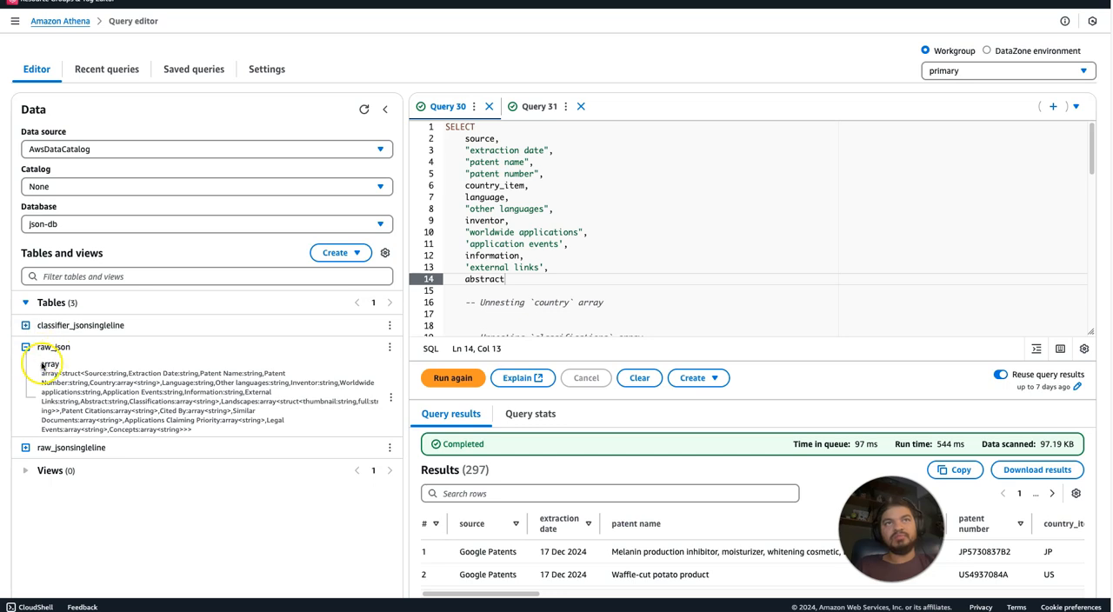
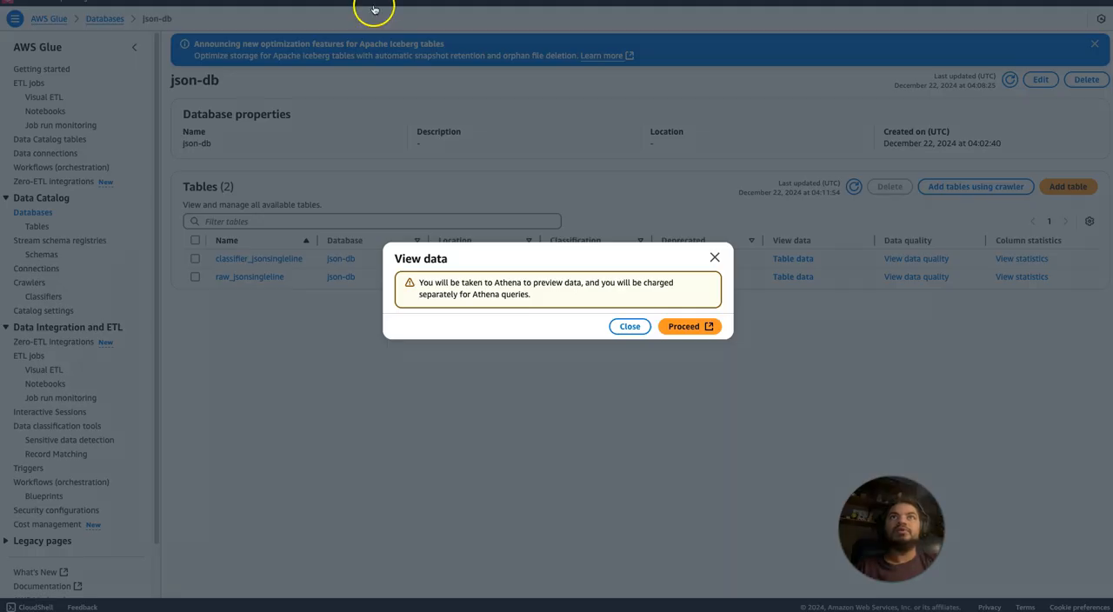
Dismiss the table data preview prompt, filter the crawlers by name for json, and open json-crawler-withoutcustomeclassifier.
click(630, 327)
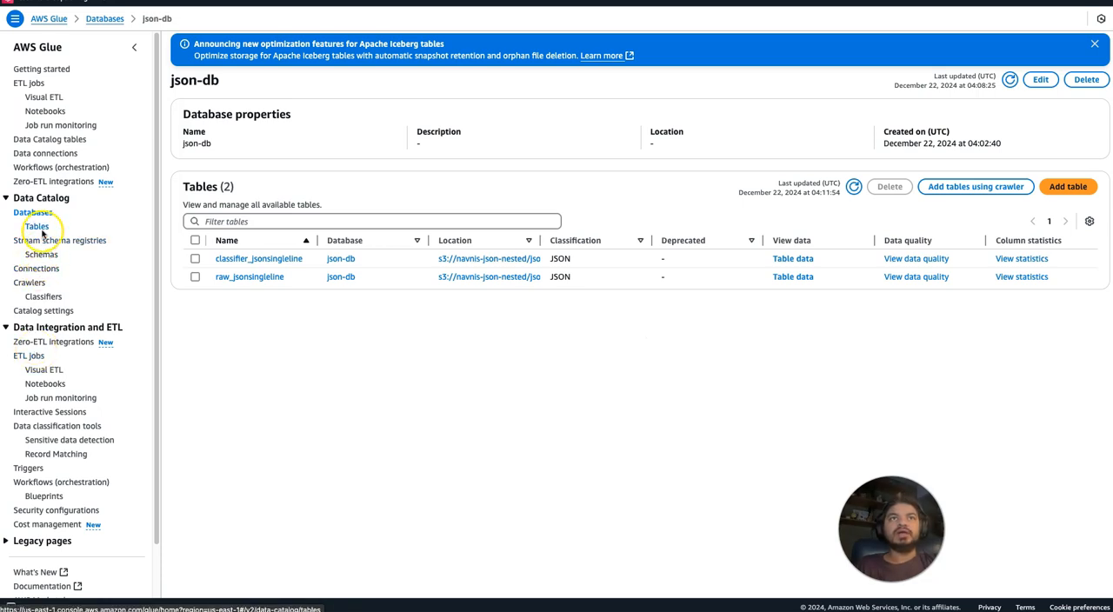
click(35, 284)
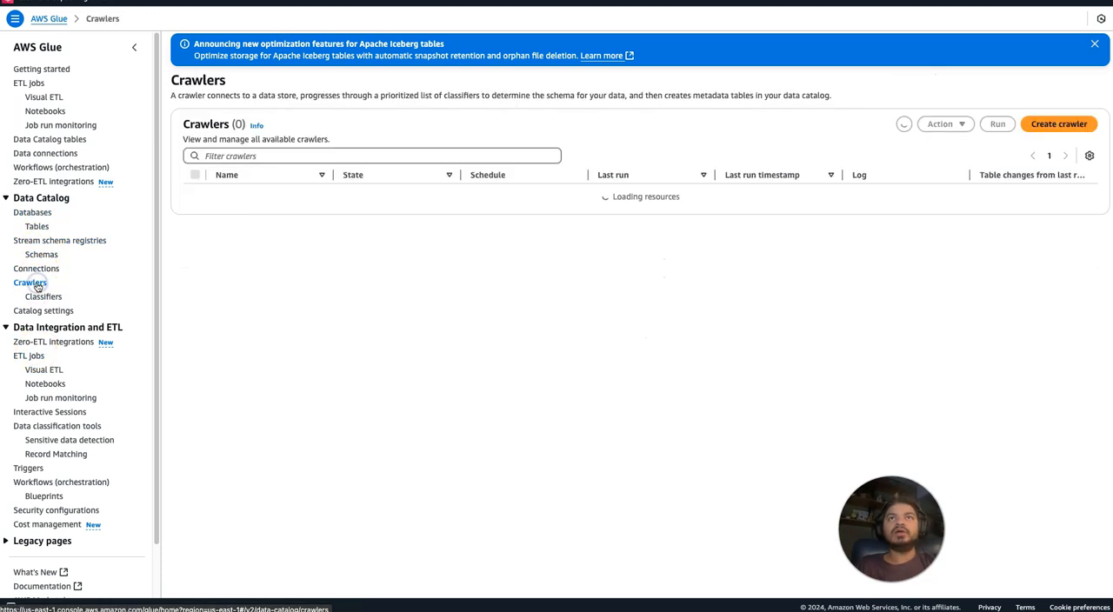
click(259, 158)
text(json)
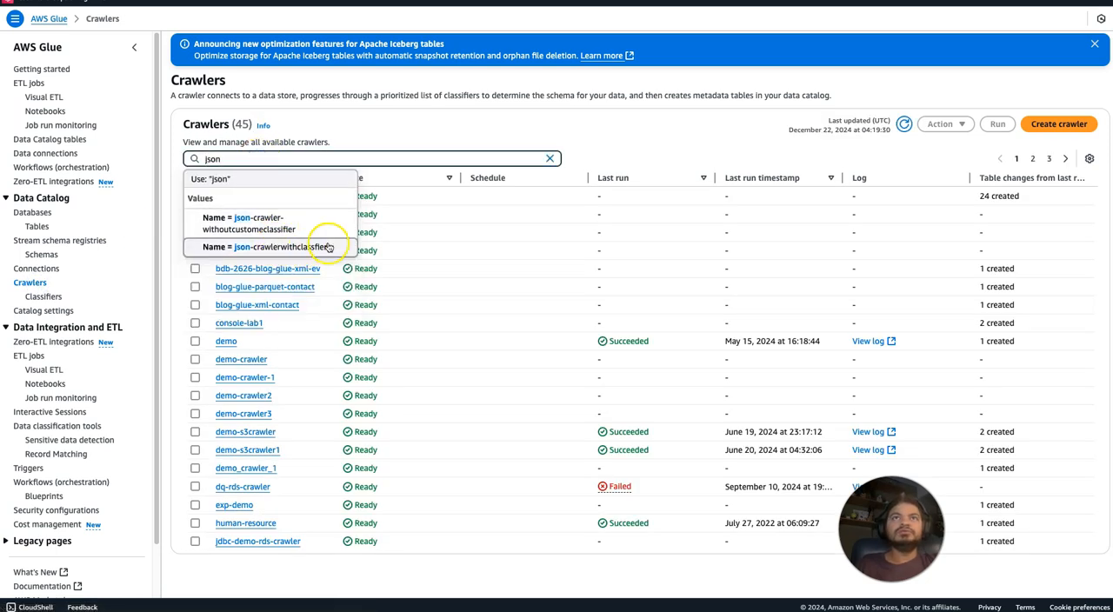
click(300, 228)
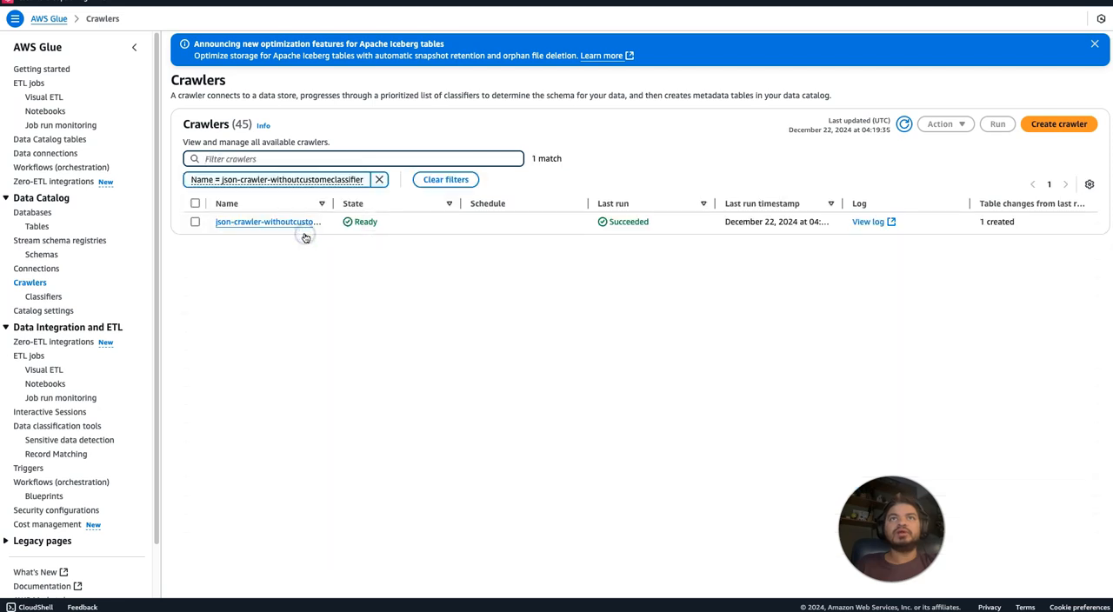
click(279, 223)
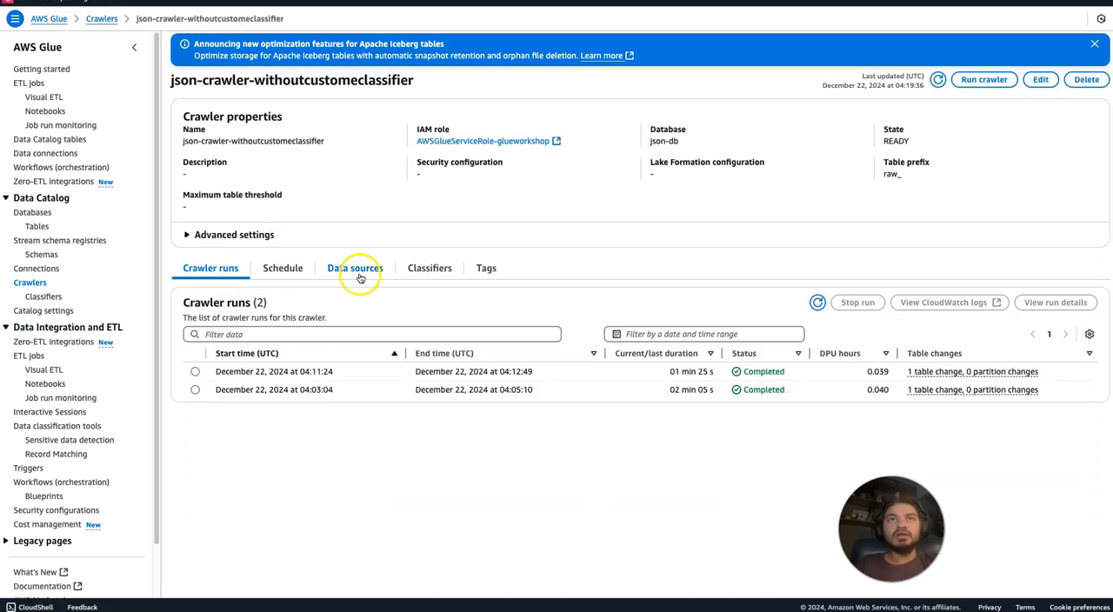
Assign the json custom classifier to json-crawler-withoutcustomeclassifier.
click(428, 270)
click(662, 375)
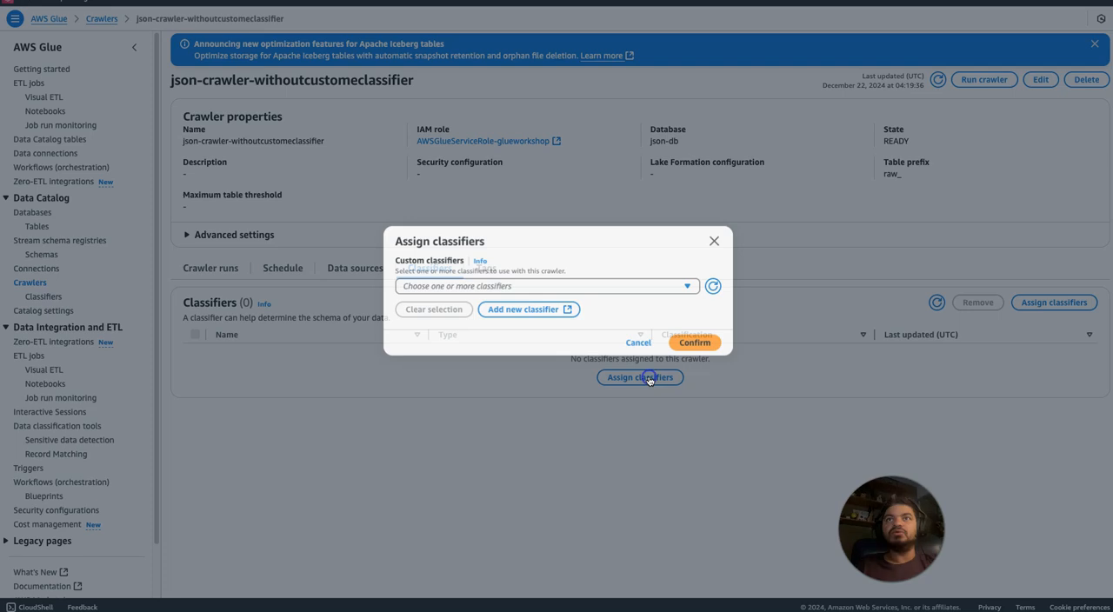
click(623, 288)
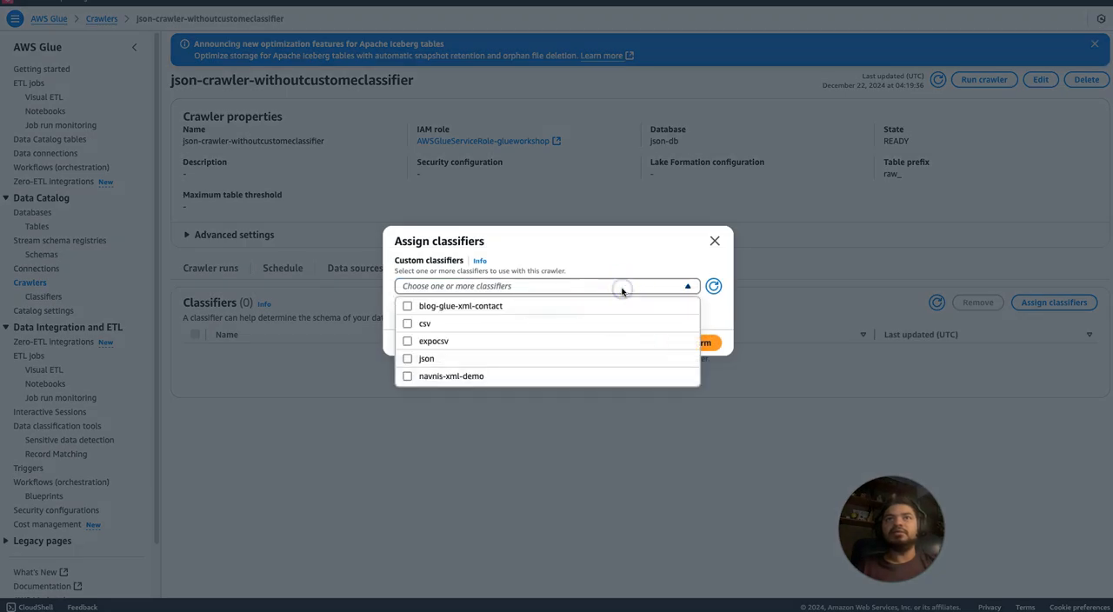
click(545, 360)
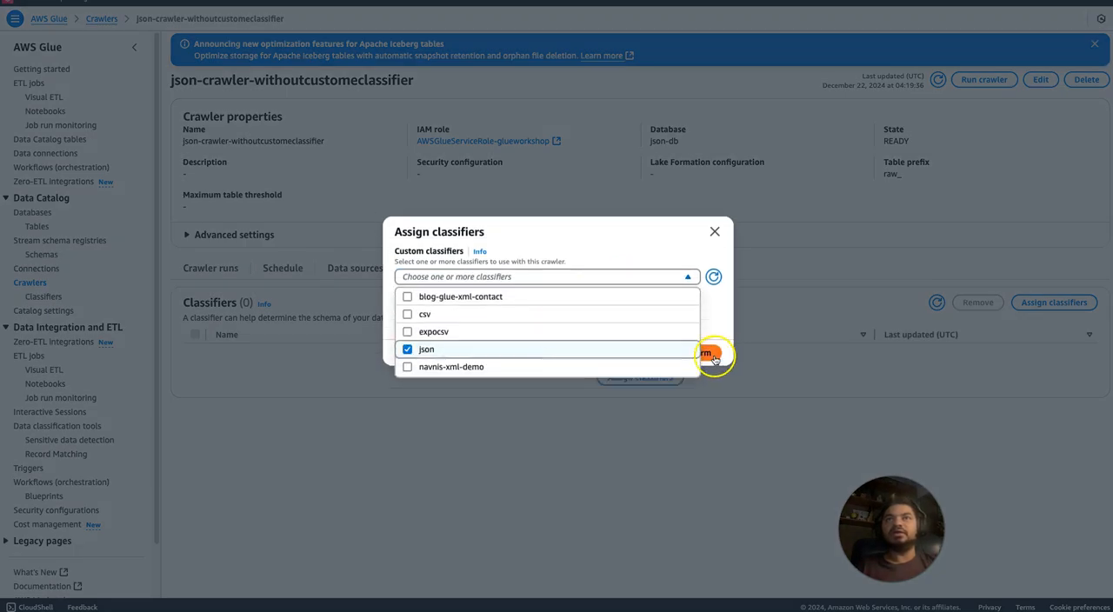
click(713, 357)
click(712, 353)
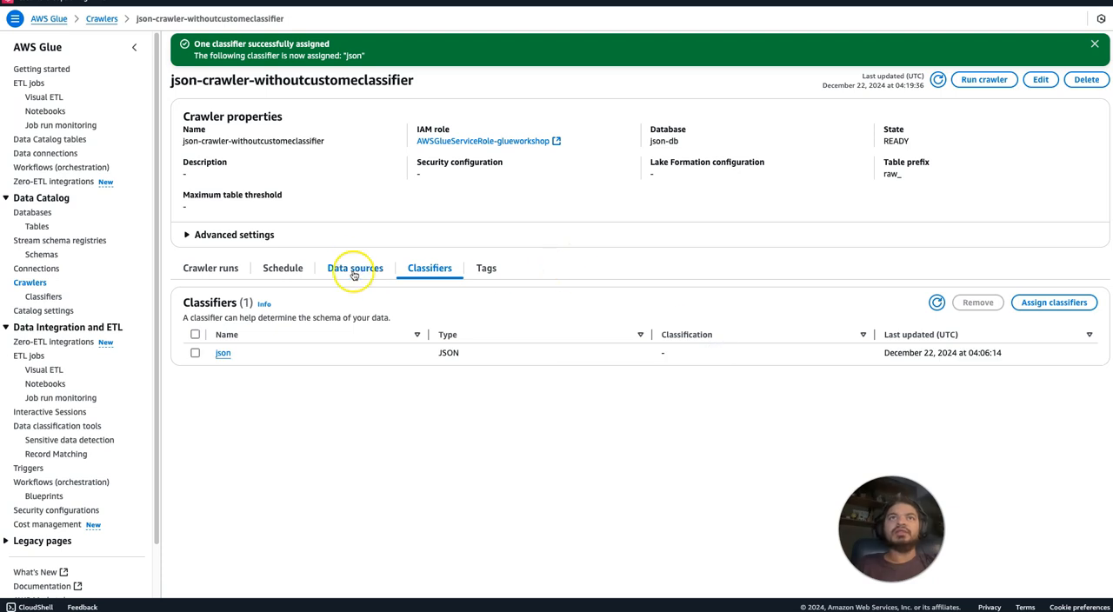
Edit the crawler's output settings to use the table name prefix class_ and save the update.
click(286, 269)
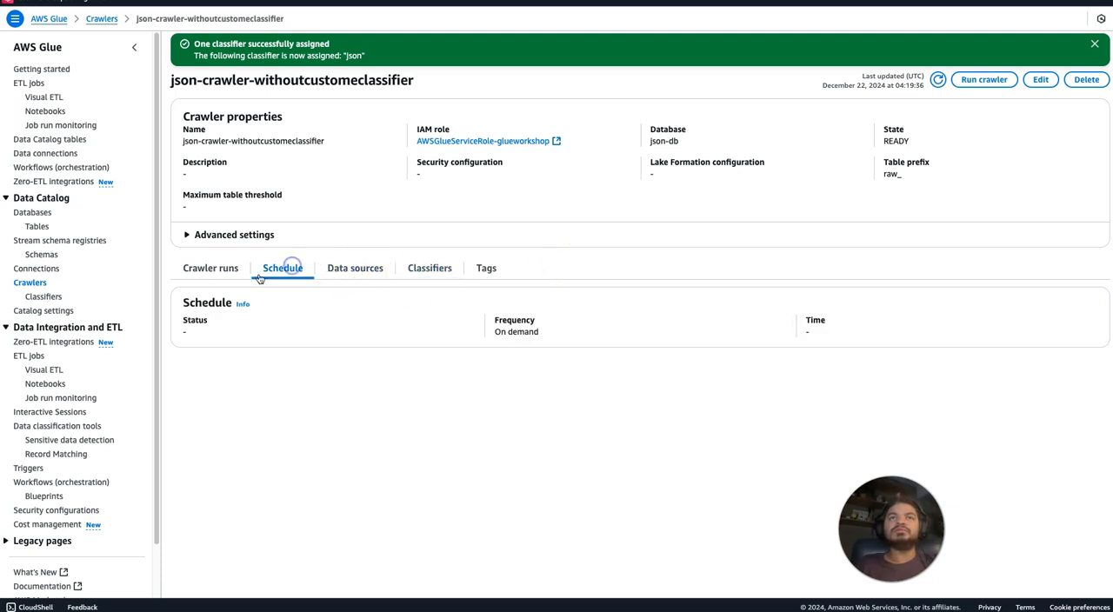
click(226, 270)
click(354, 267)
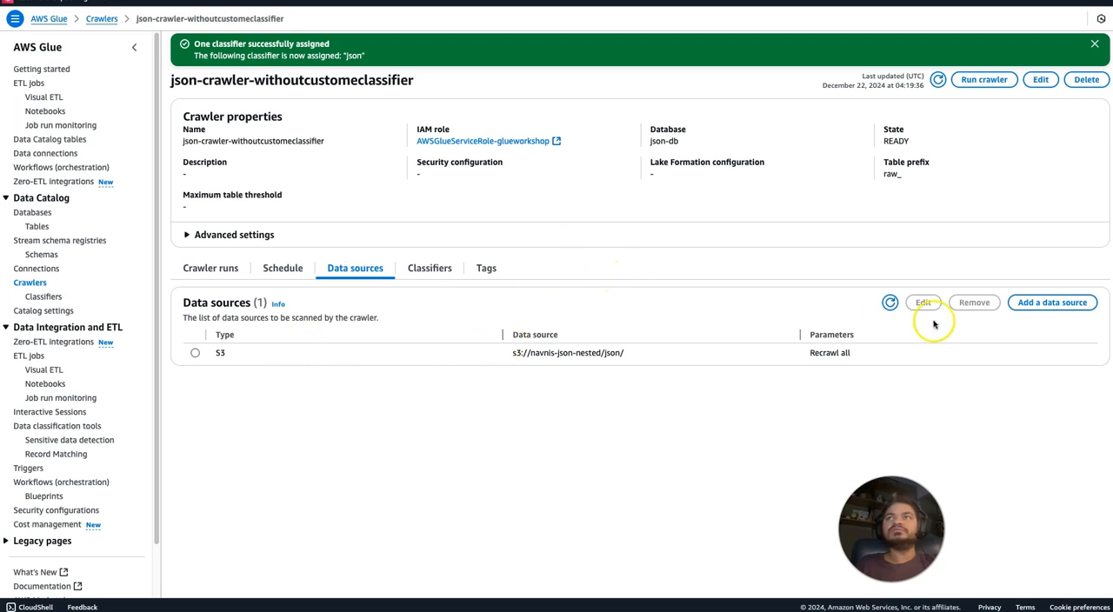
click(1041, 79)
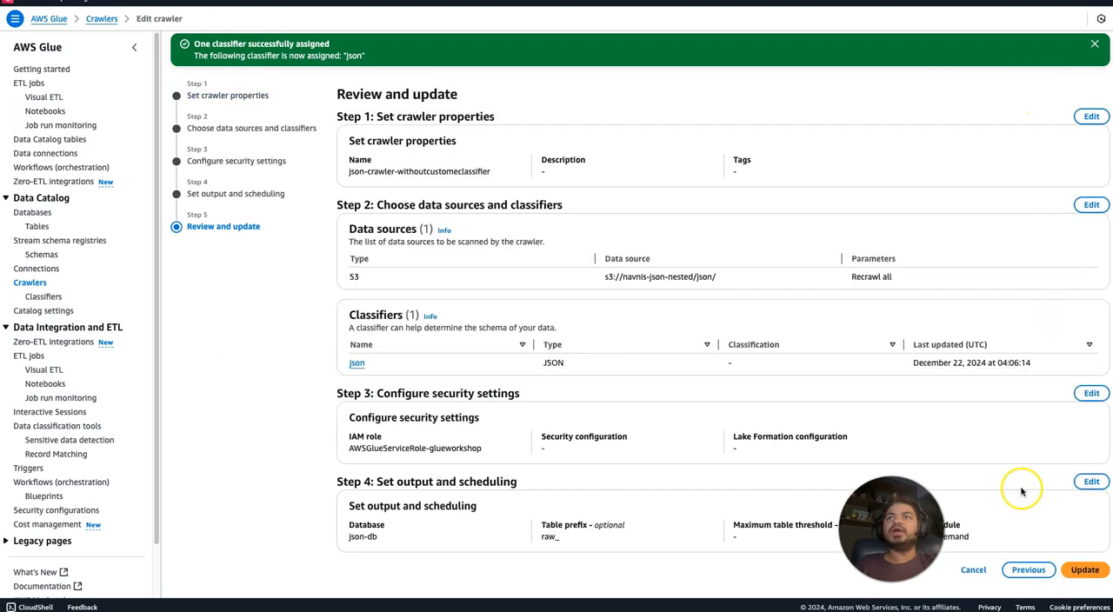
click(1092, 482)
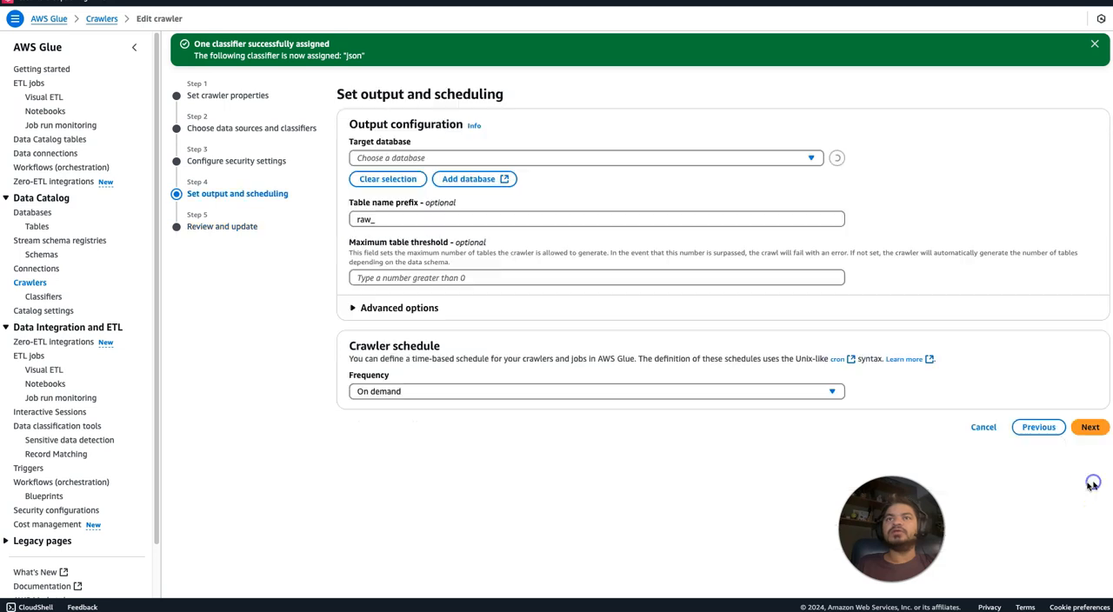
double_click(364, 219)
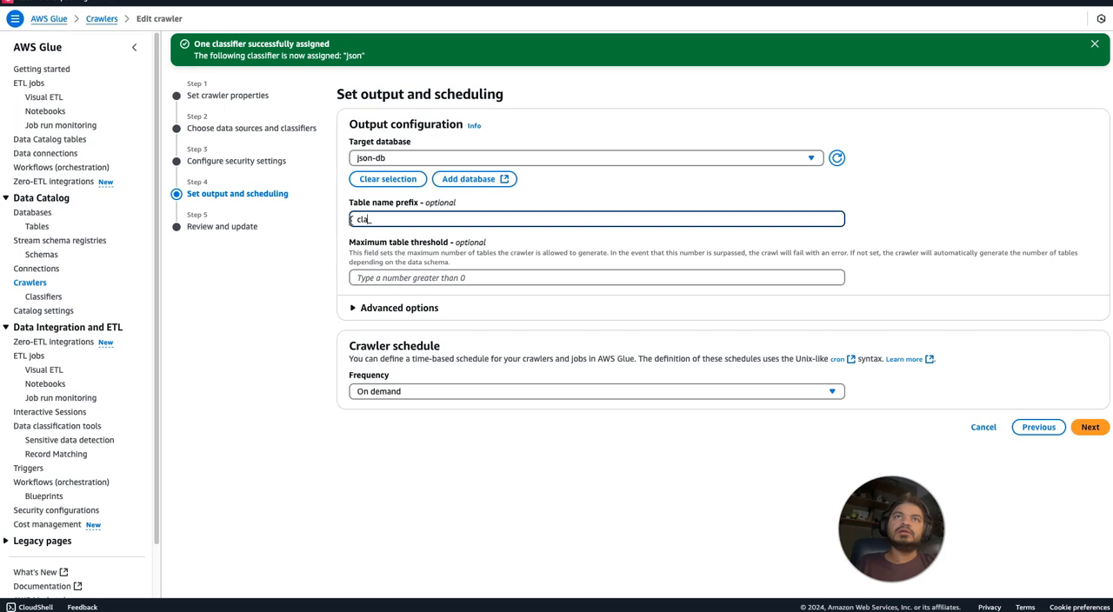
click(1089, 427)
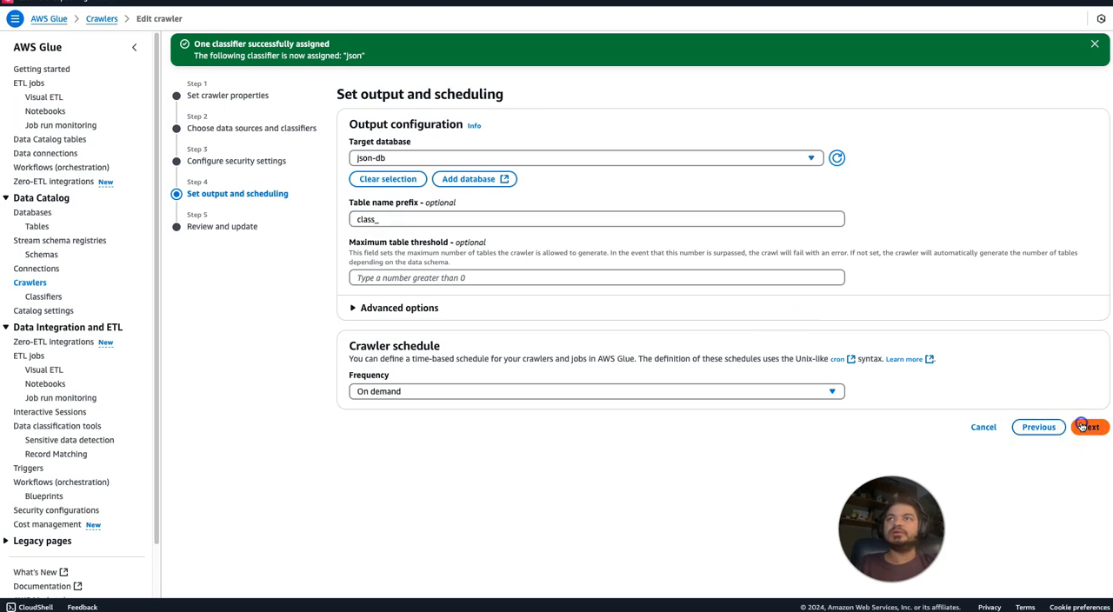
click(1079, 572)
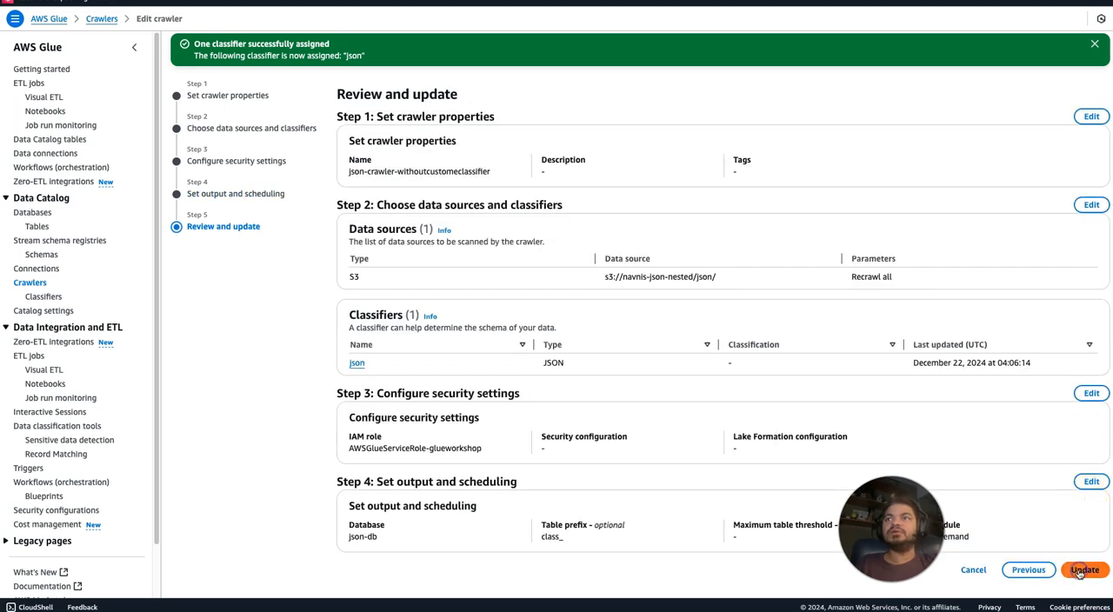
Check the crawler's S3 data source path s3://navnis-json-nested/json/ and run the crawler.
click(284, 269)
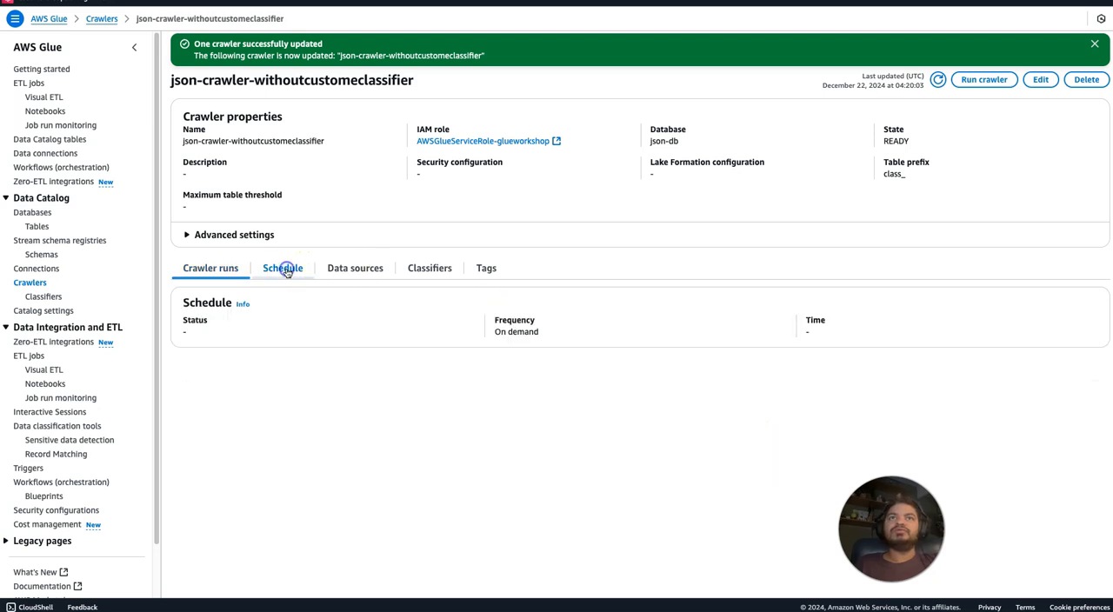
click(352, 270)
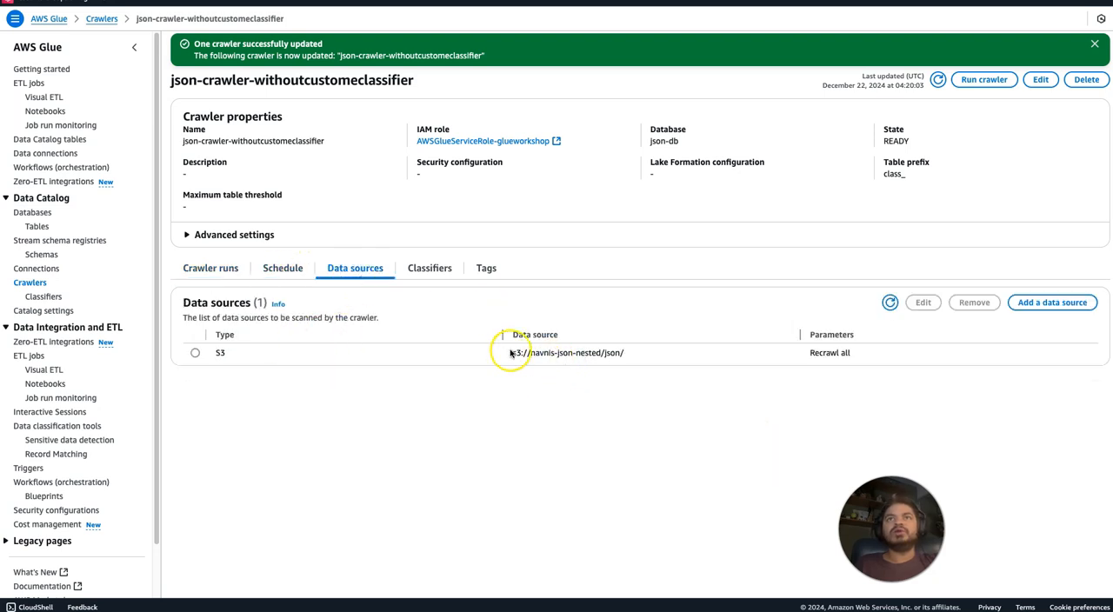
drag(511, 352, 638, 352)
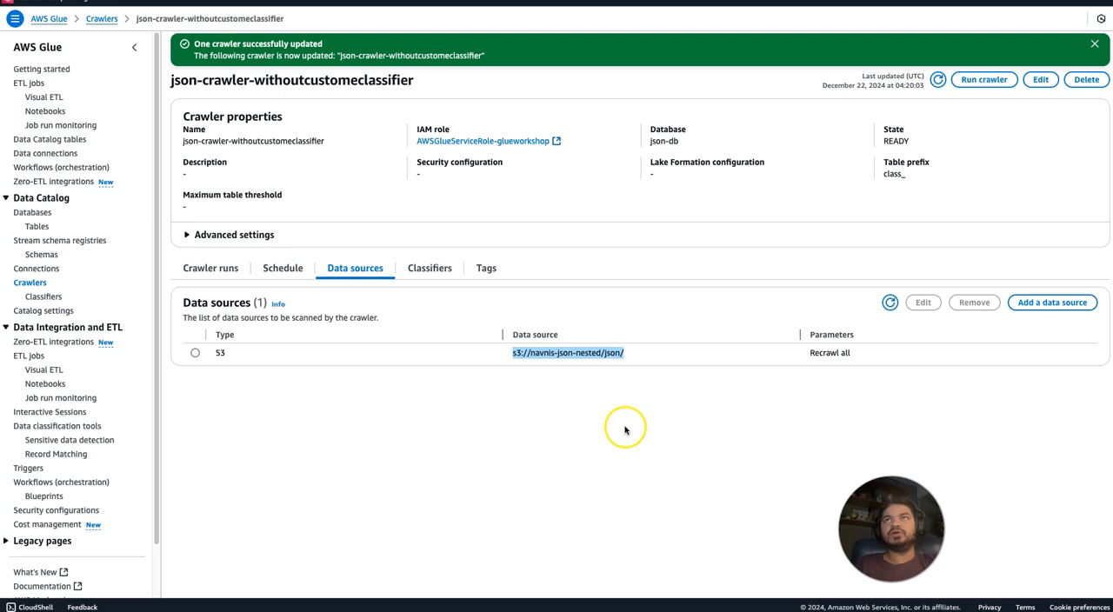
click(978, 79)
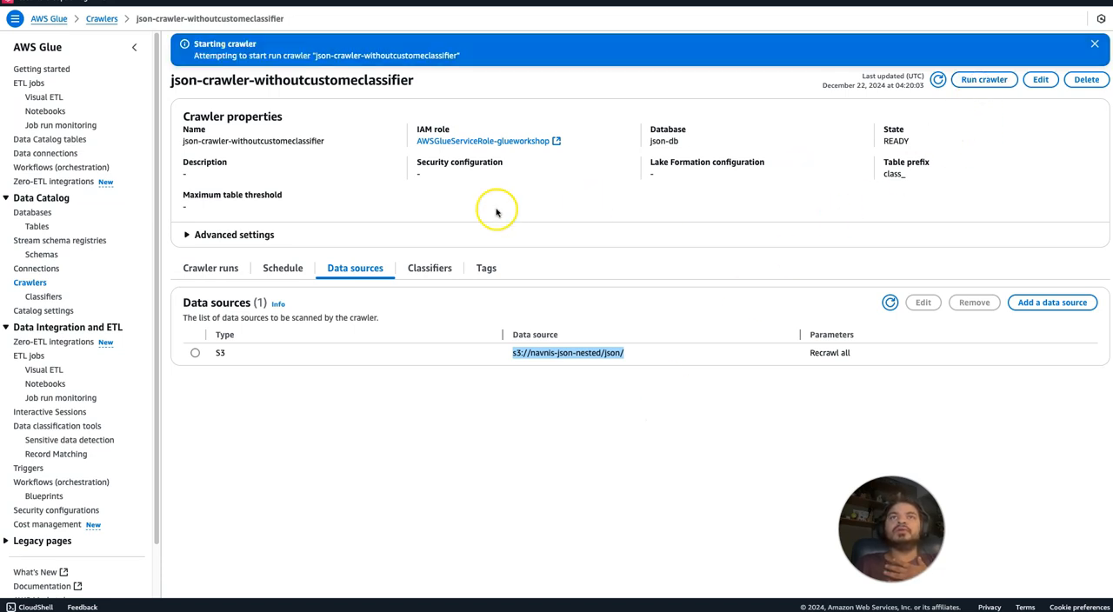
Check the progress of the crawler's new run in its run history and in the refreshed crawlers list.
click(443, 270)
click(357, 280)
click(281, 276)
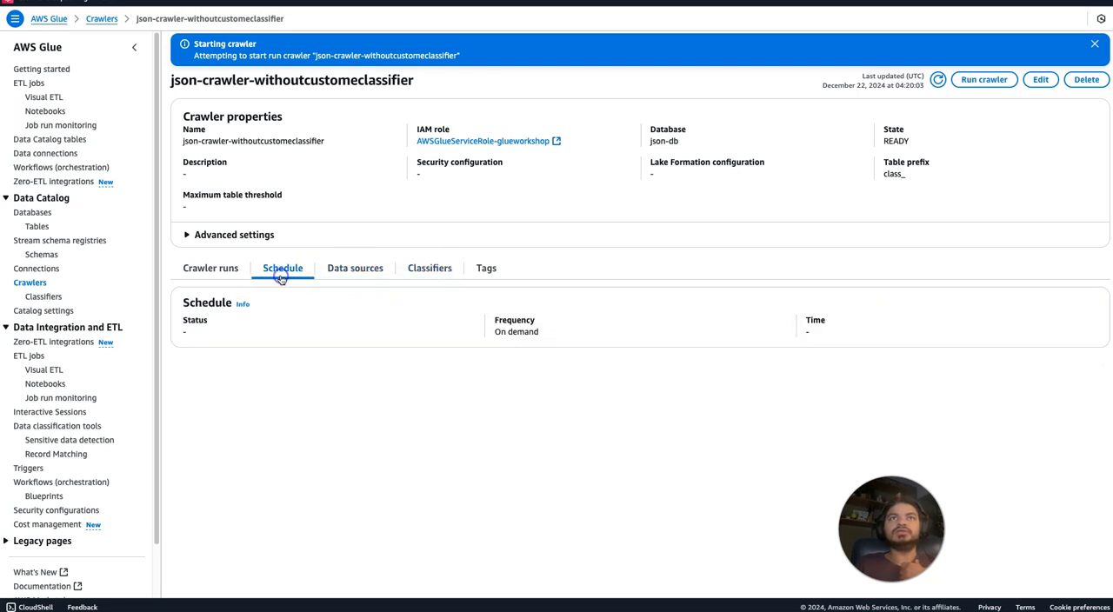
click(350, 273)
click(432, 270)
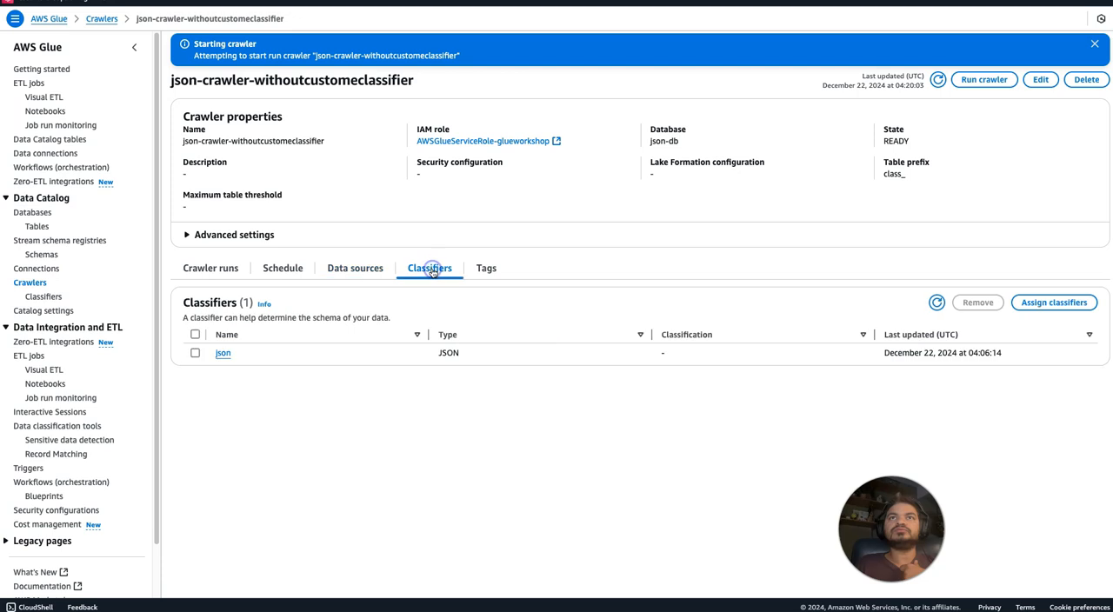
click(936, 302)
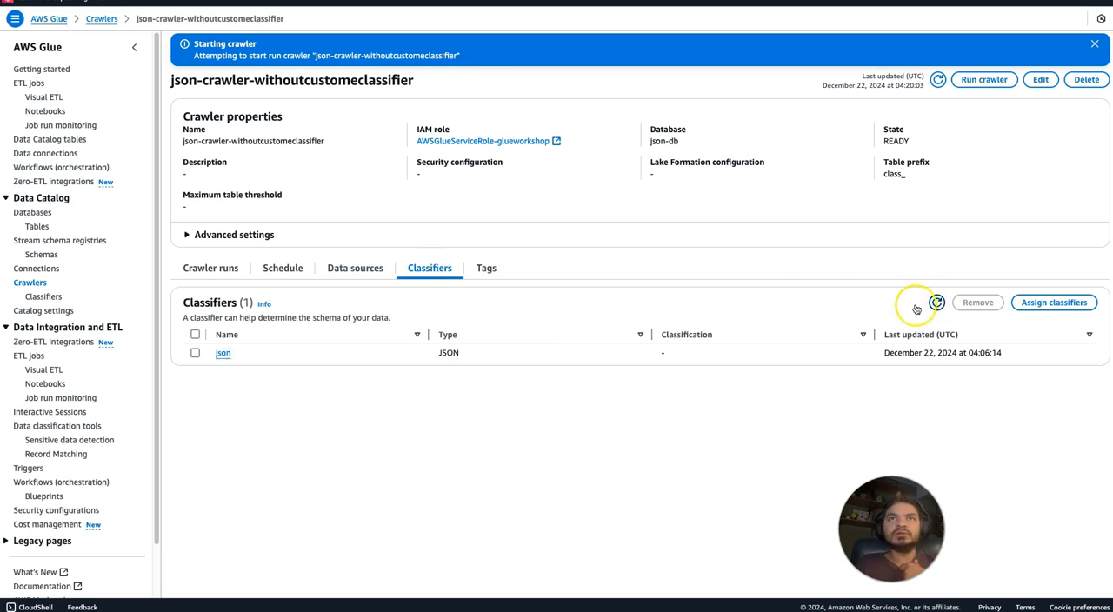
click(217, 270)
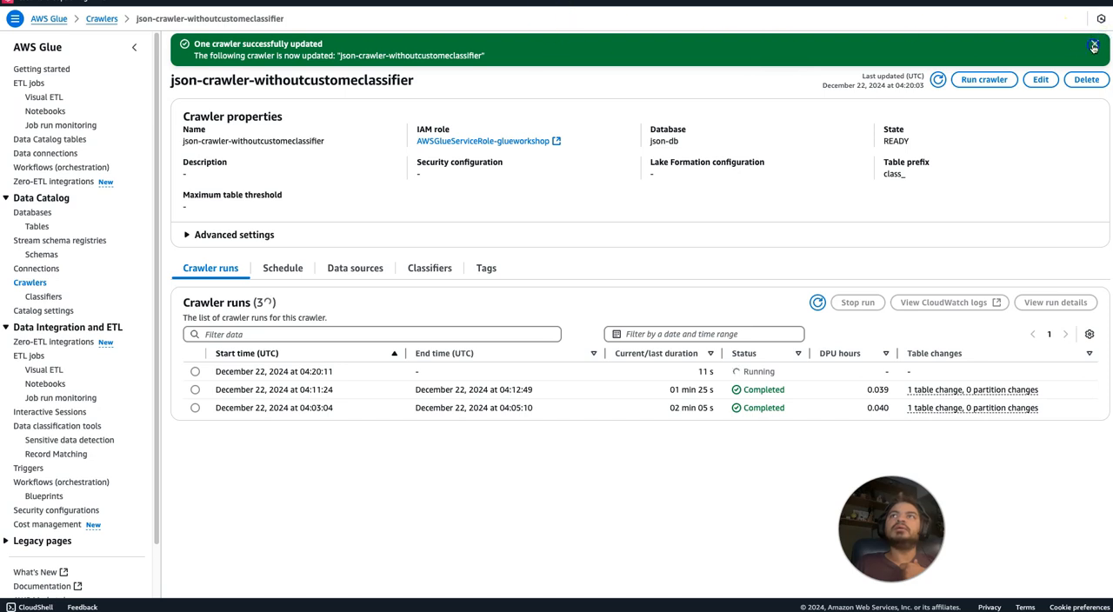
click(1093, 47)
click(1093, 47)
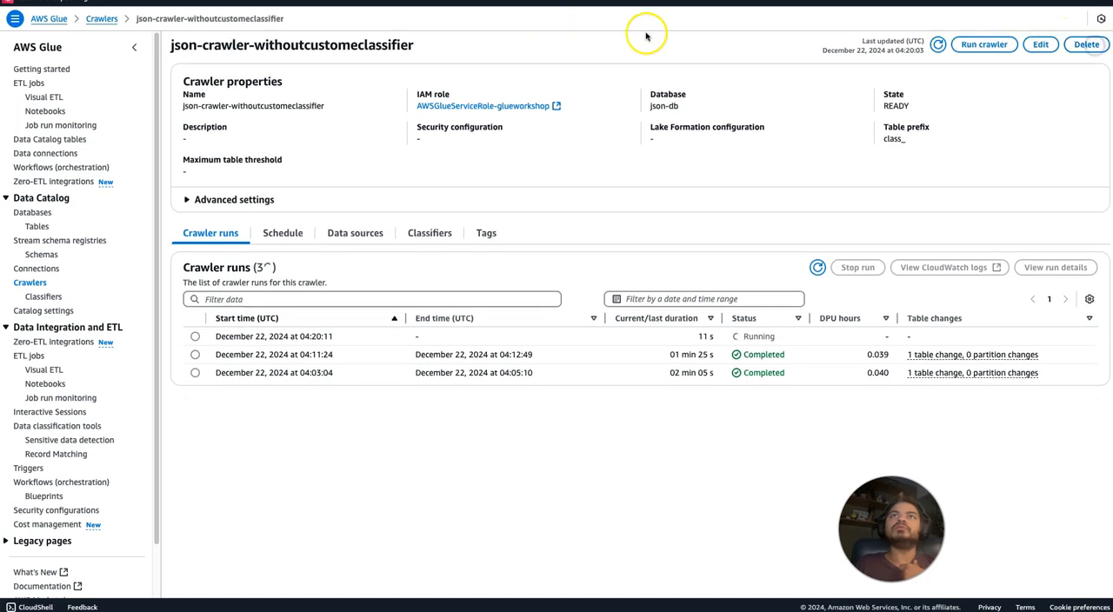
click(30, 283)
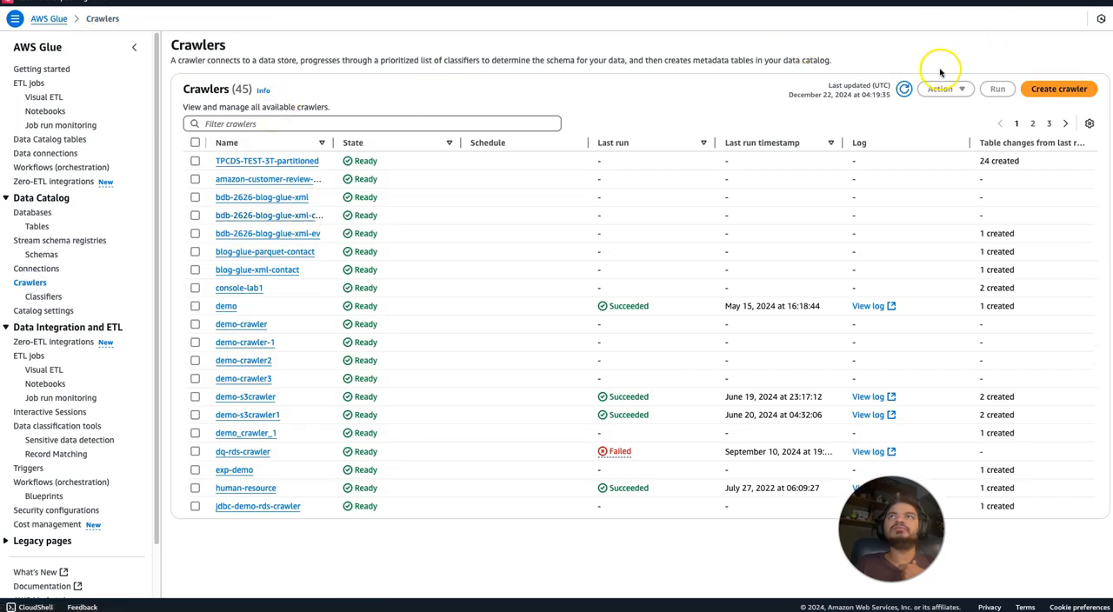
click(904, 90)
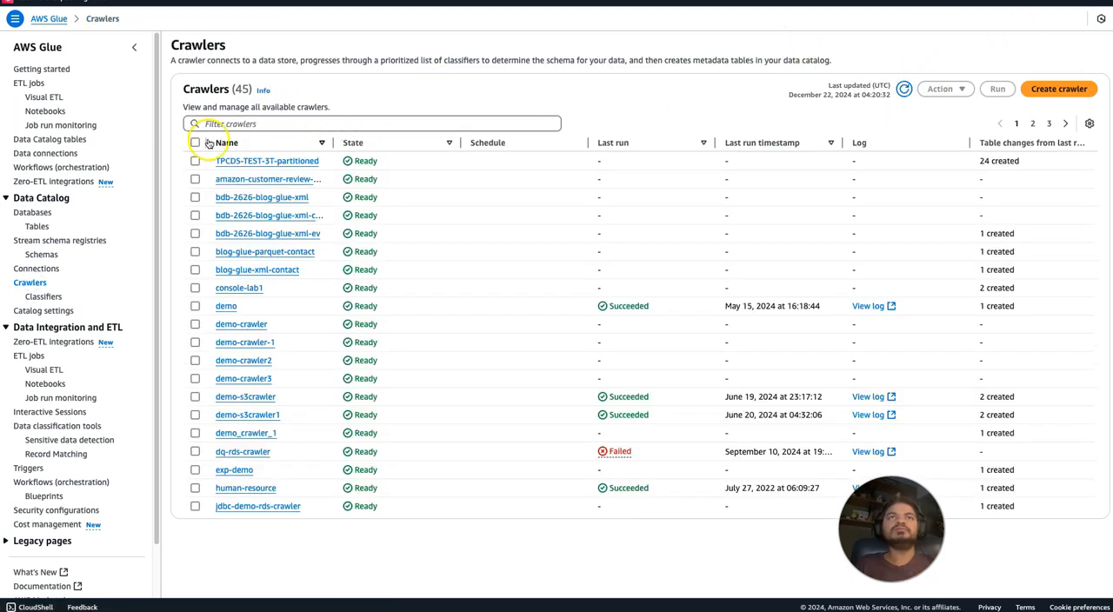
Filter the databases for json, open json-db, and refresh its table list.
click(32, 212)
click(263, 80)
text(json)
click(218, 119)
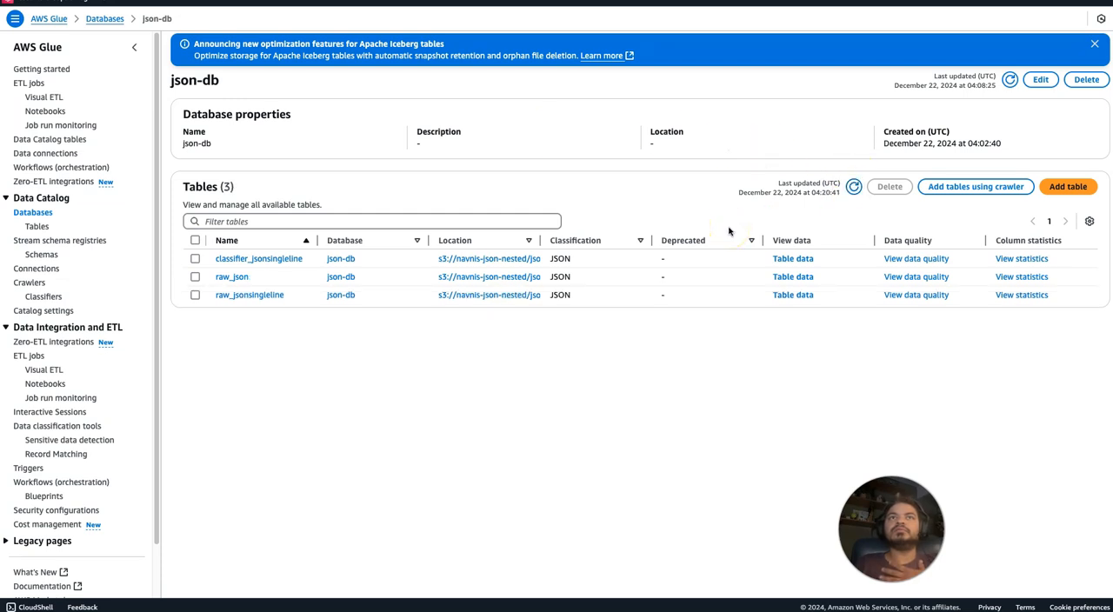
click(856, 188)
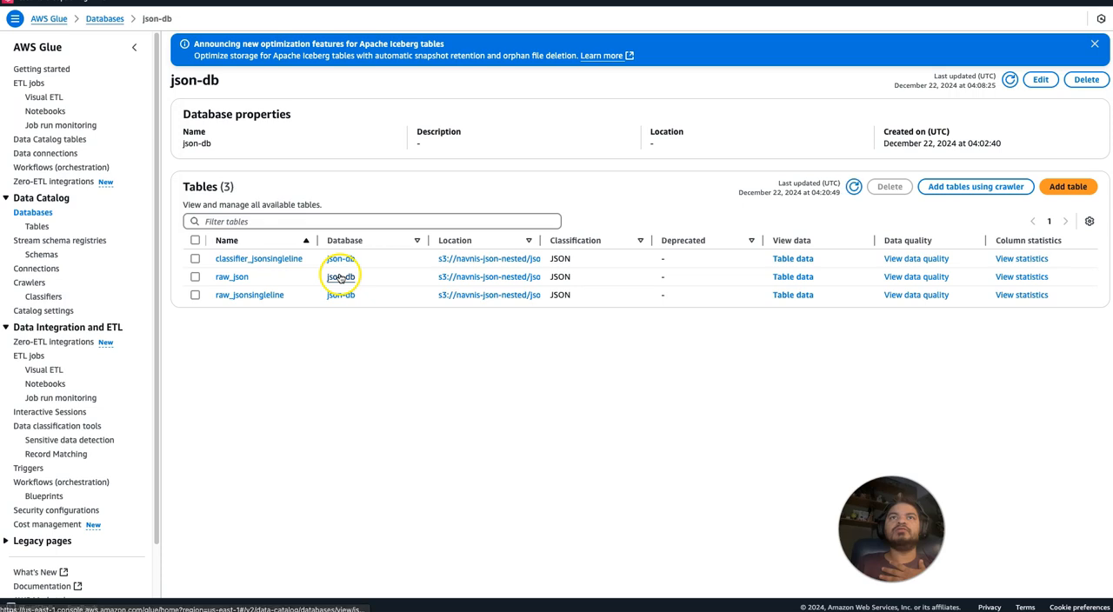
Open the raw_json table and examine the nested data type of its array column.
click(231, 278)
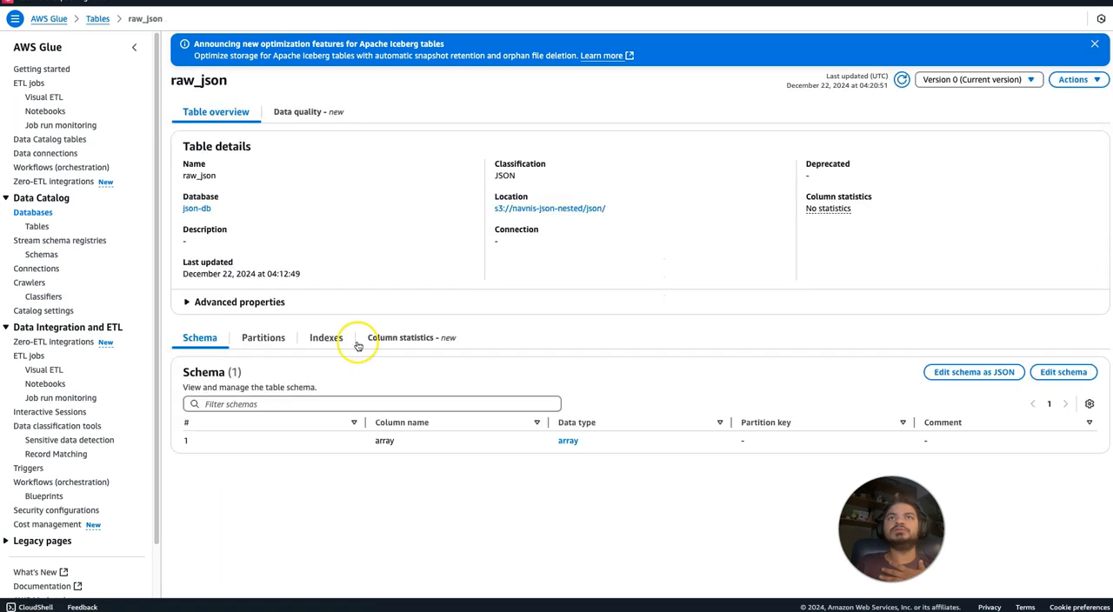
click(568, 442)
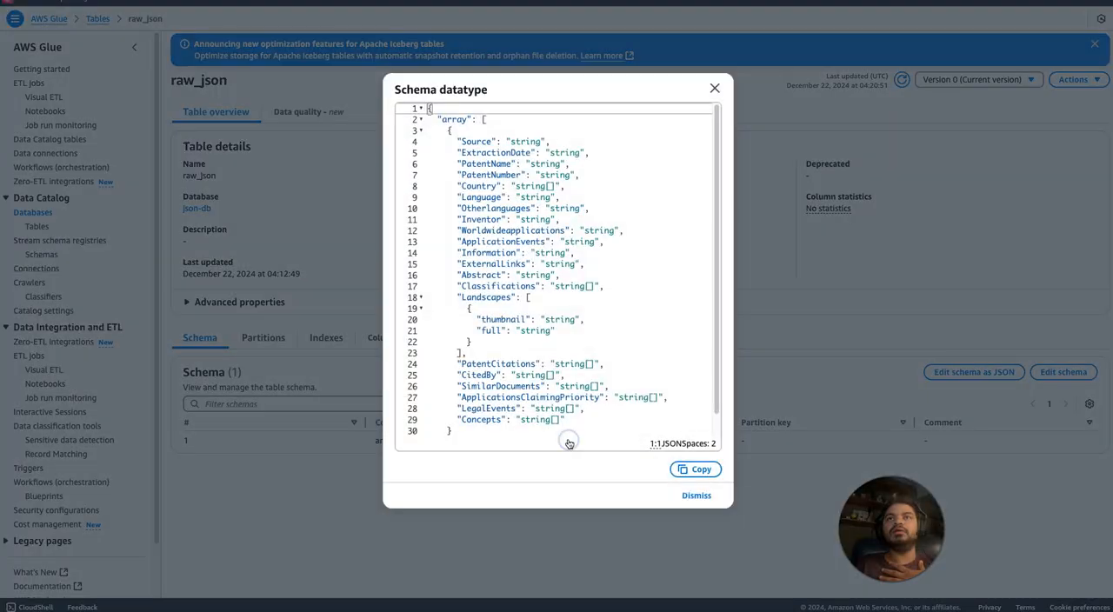
click(714, 87)
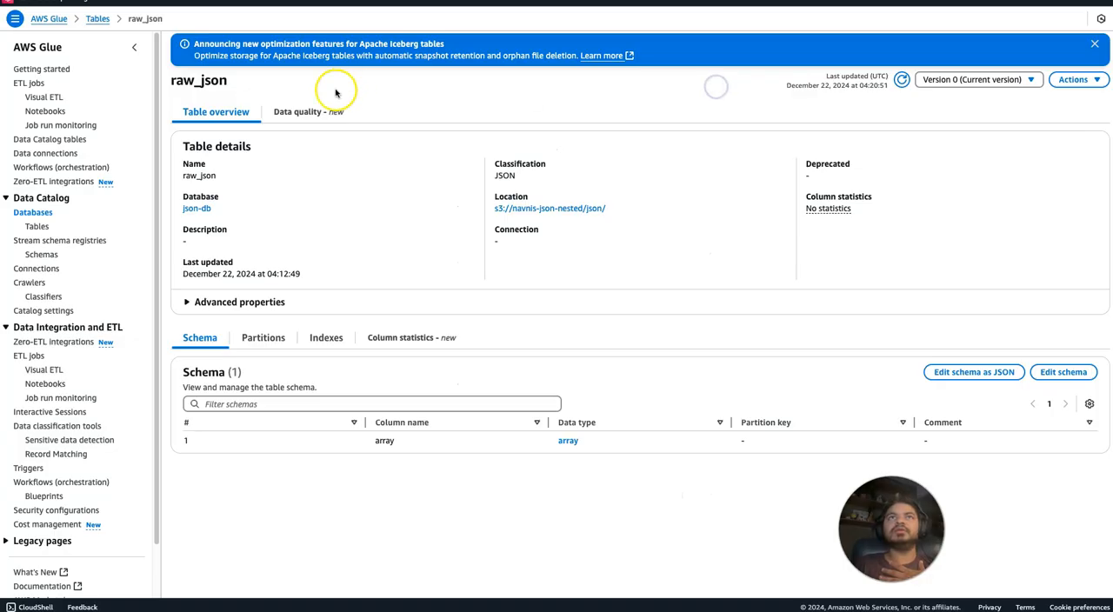
Return to the database list, filter it for jso, and reopen json-db to view its tables.
click(35, 214)
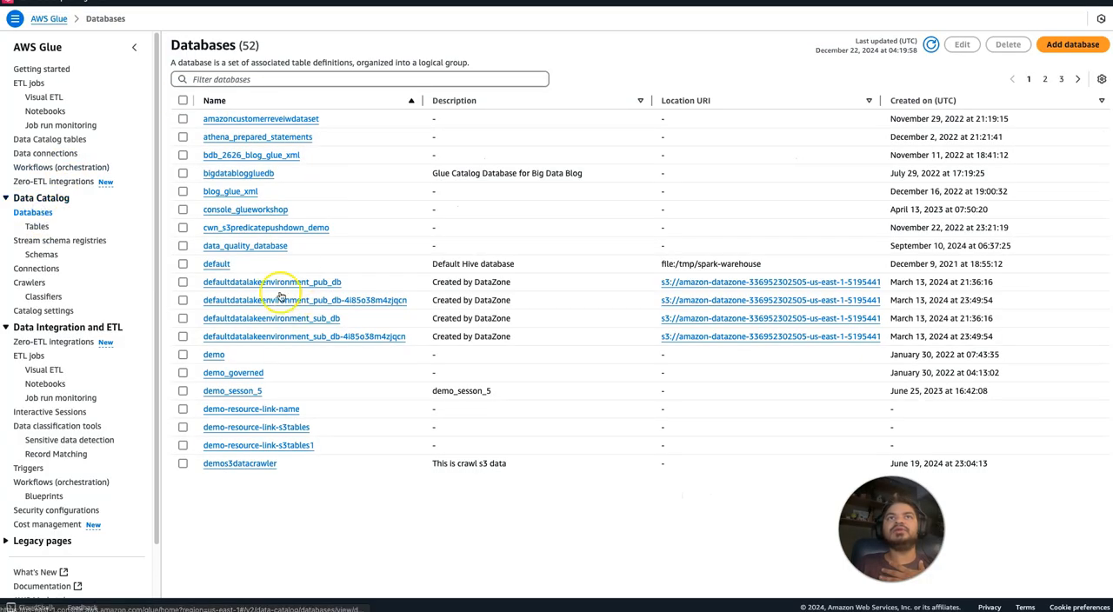
click(245, 79)
text(json)
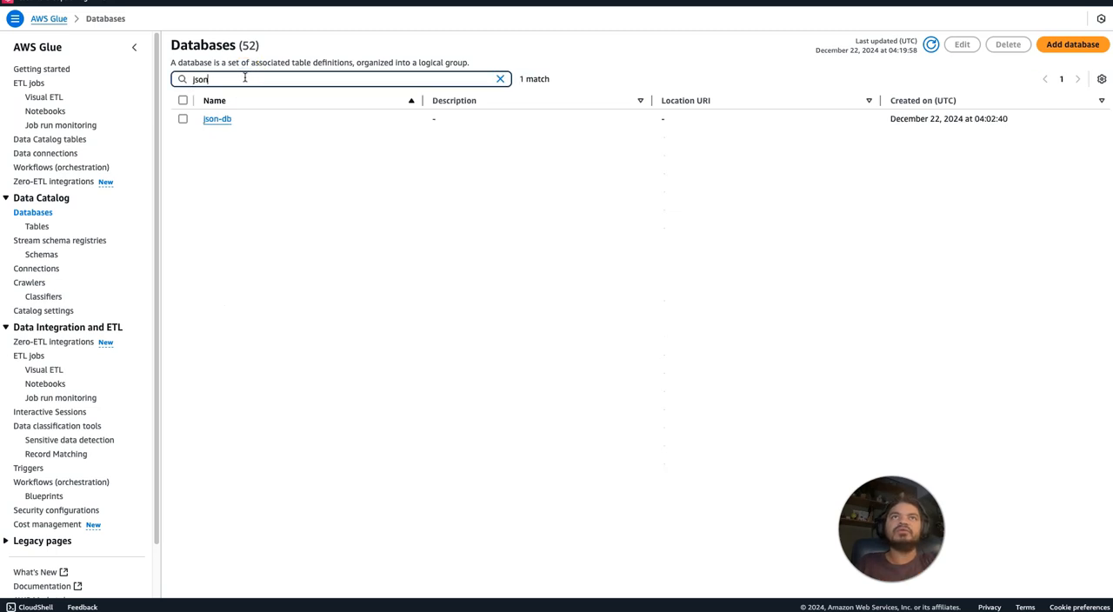
click(218, 118)
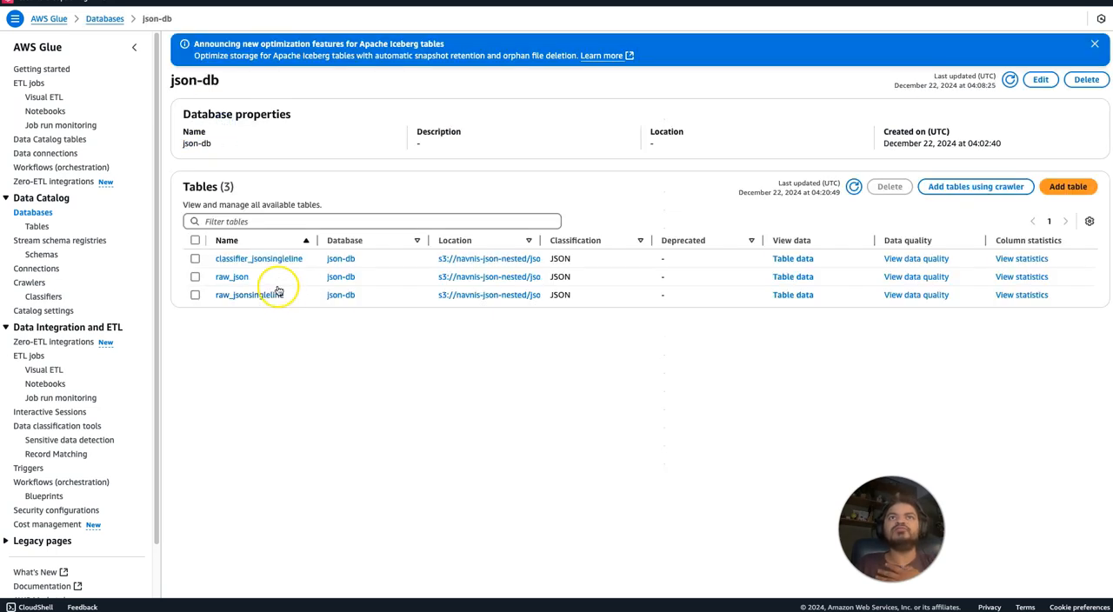
Open the classifier_jsonsingleline table and review the column names and data types in its schema.
click(266, 259)
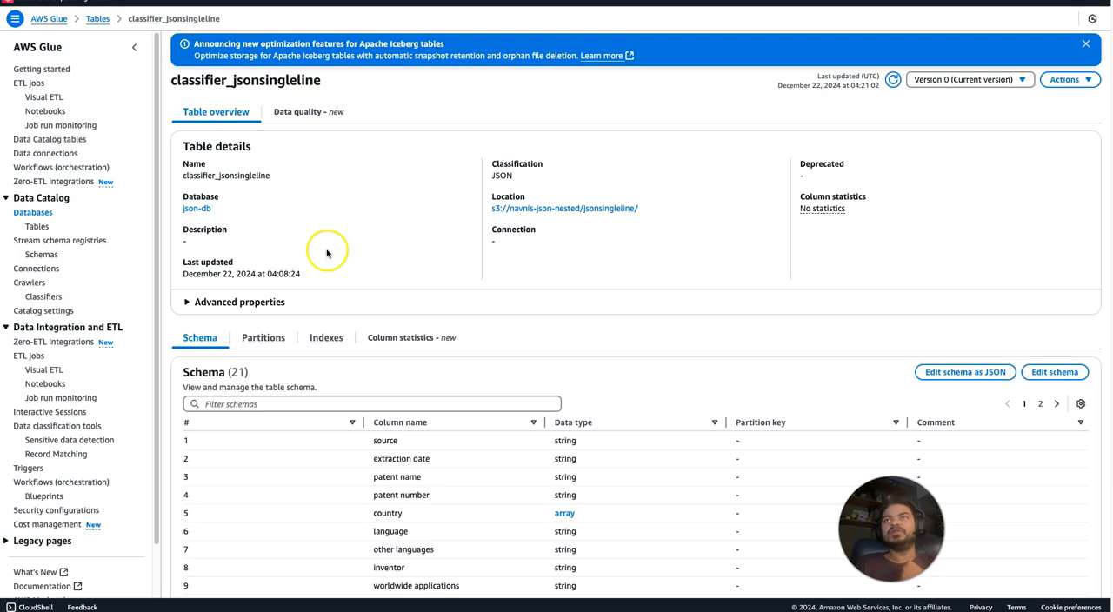
scroll(637, 311, down, 2)
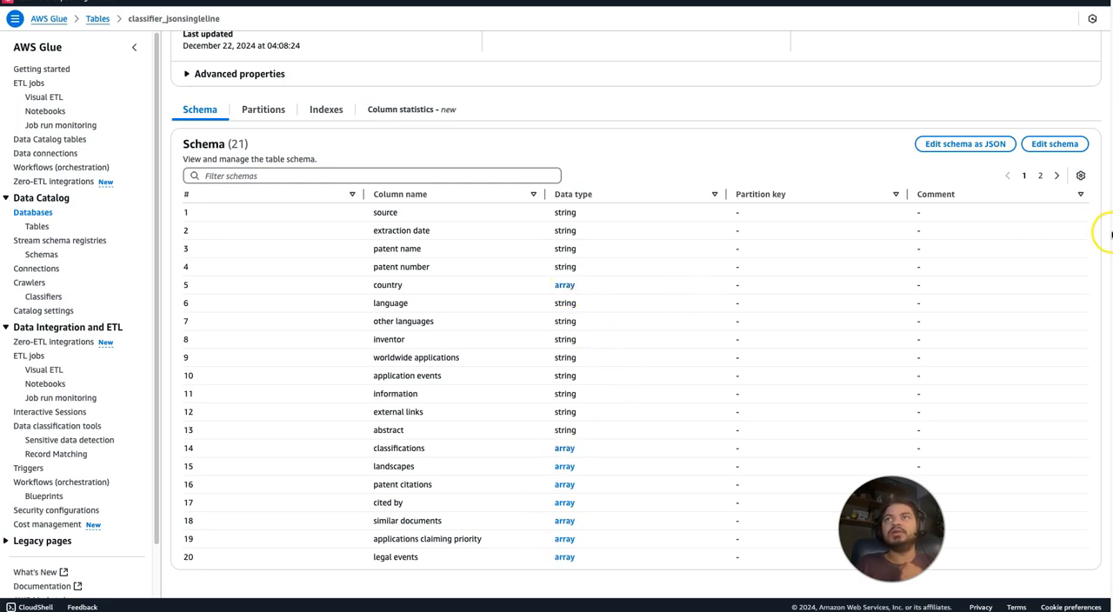
scroll(1098, 97, up, 4)
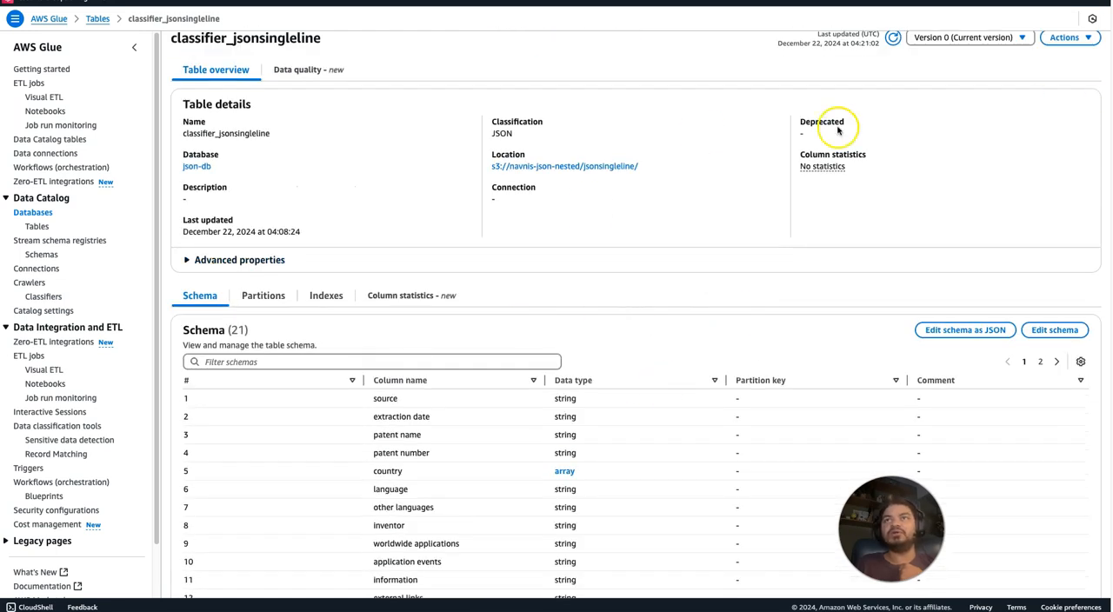
scroll(636, 348, down, 3)
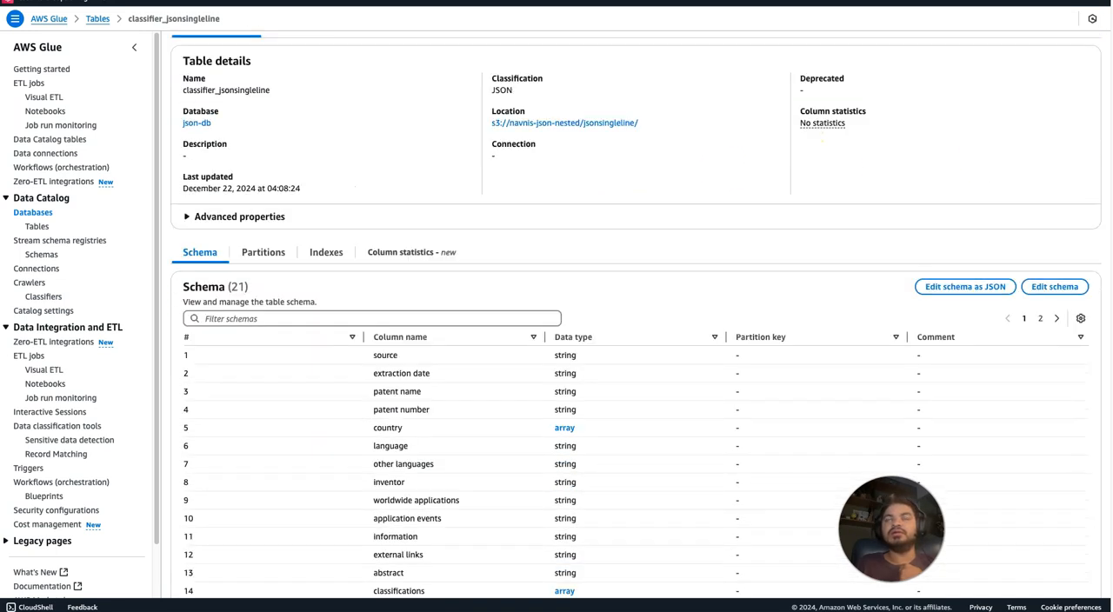
scroll(637, 347, down, 1)
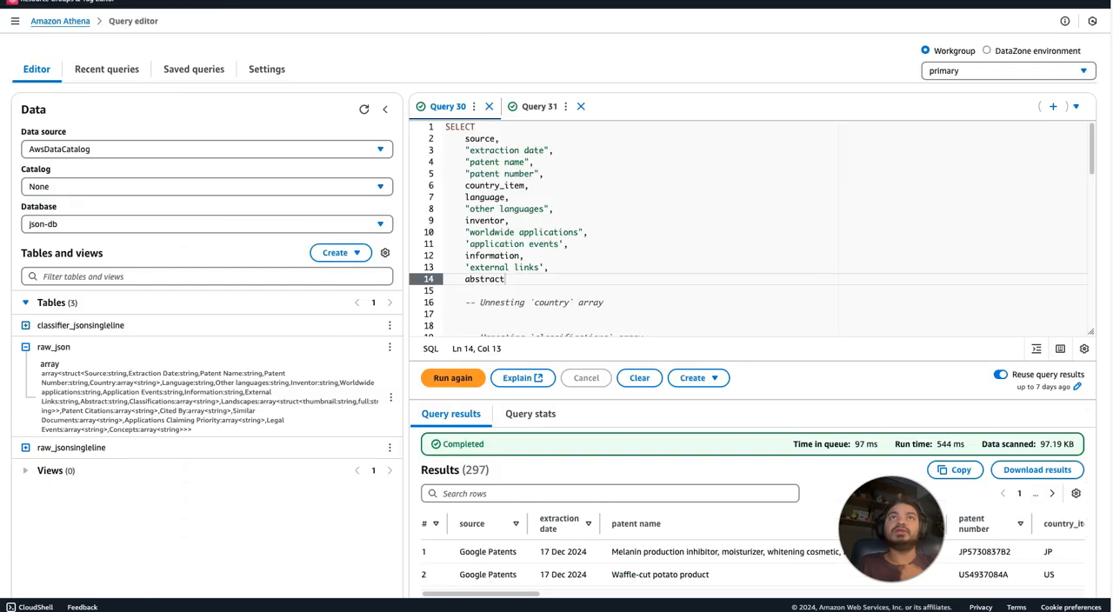
Switch to the Athena query editor and preview the first 10 rows of the raw_json table.
click(389, 347)
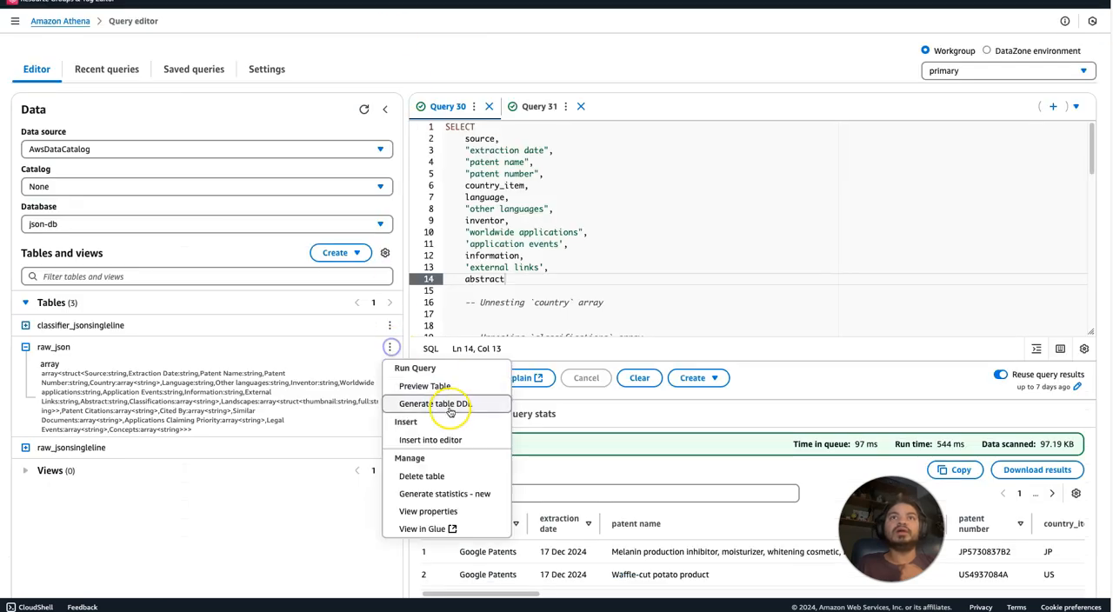
click(447, 388)
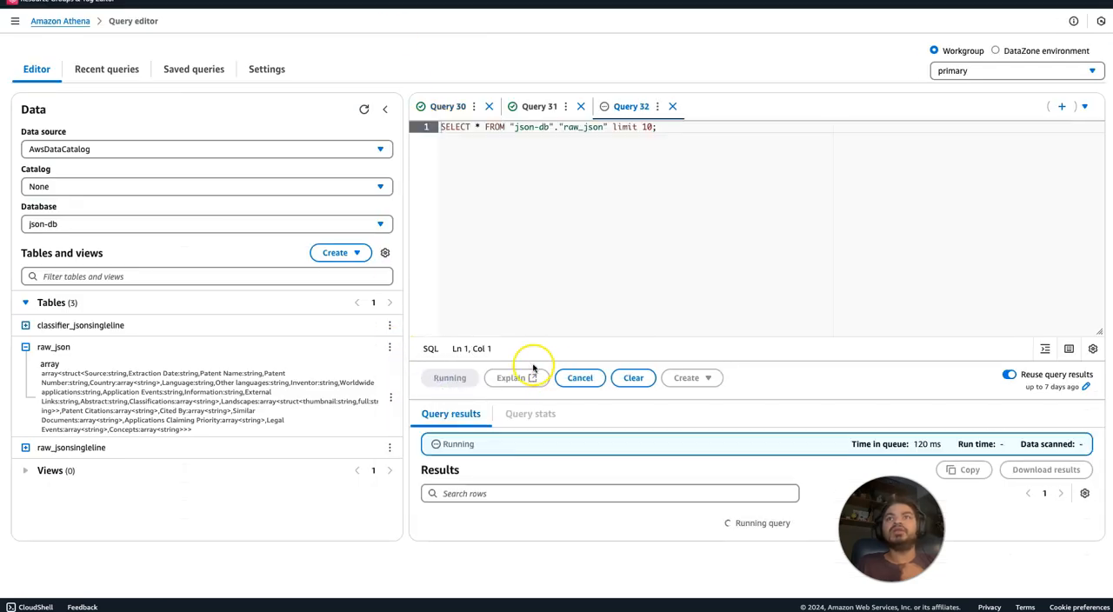
drag(533, 473, 675, 489)
click(676, 477)
click(606, 489)
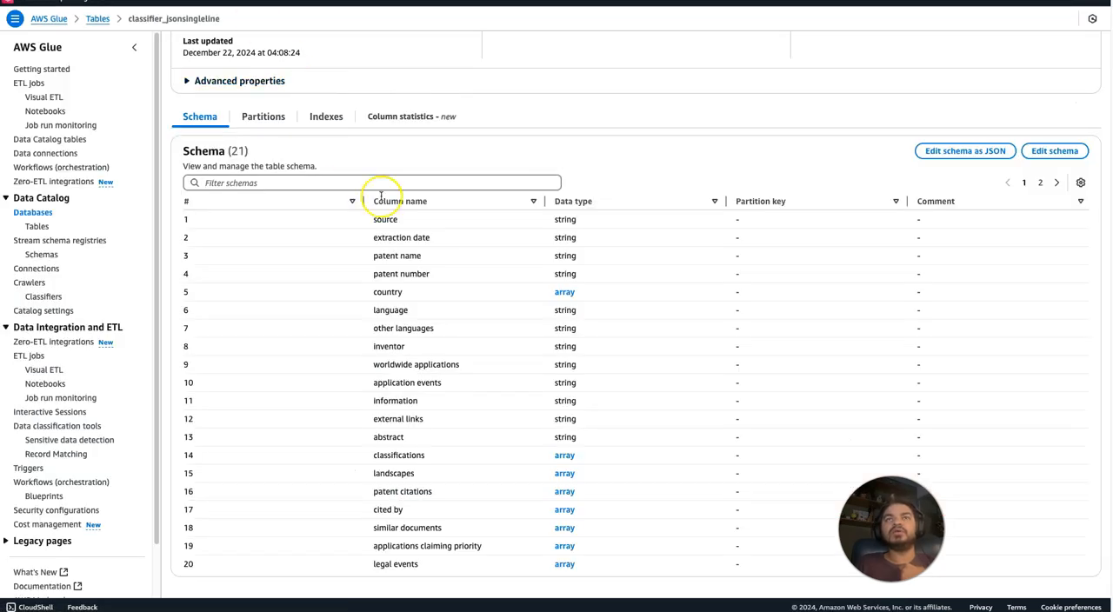
In AWS Glue, filter the databases for json, refresh the table list of json-db, and view the class_json table's schema.
click(26, 213)
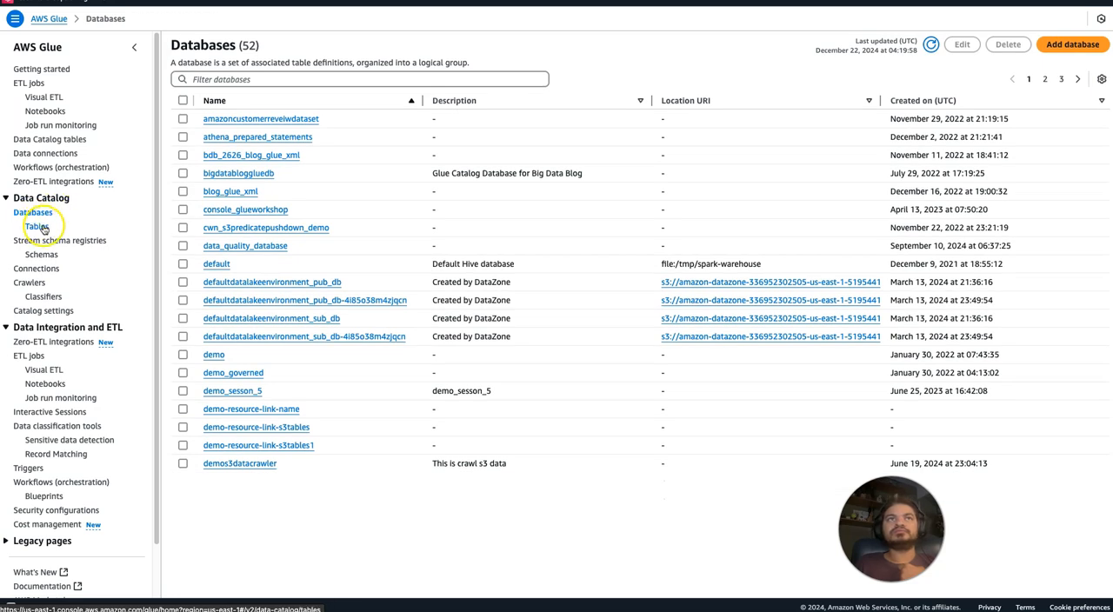
click(216, 79)
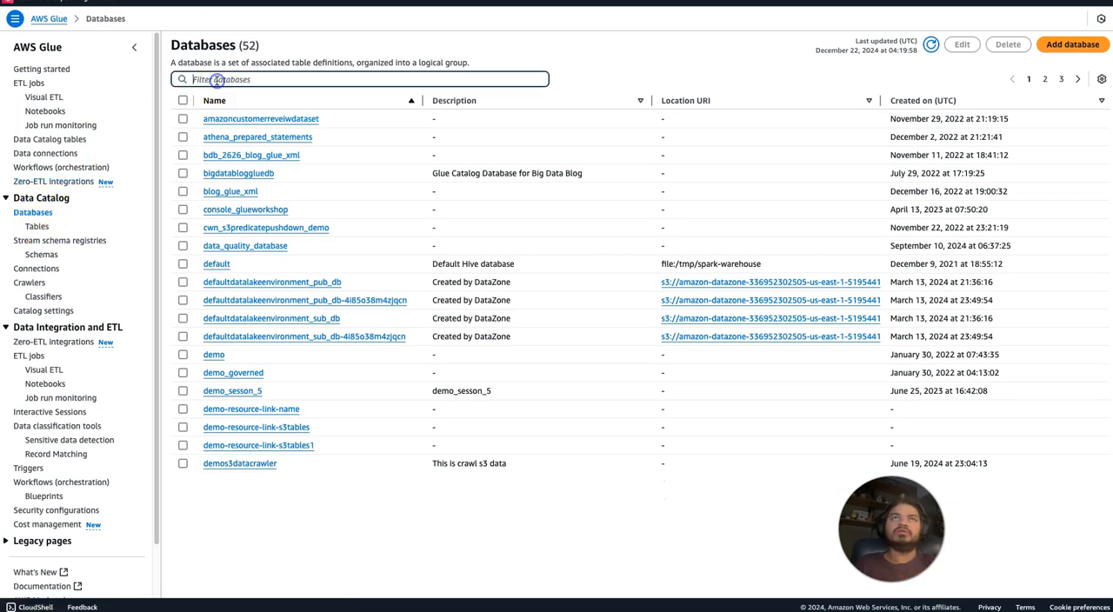
text(ison)
click(216, 119)
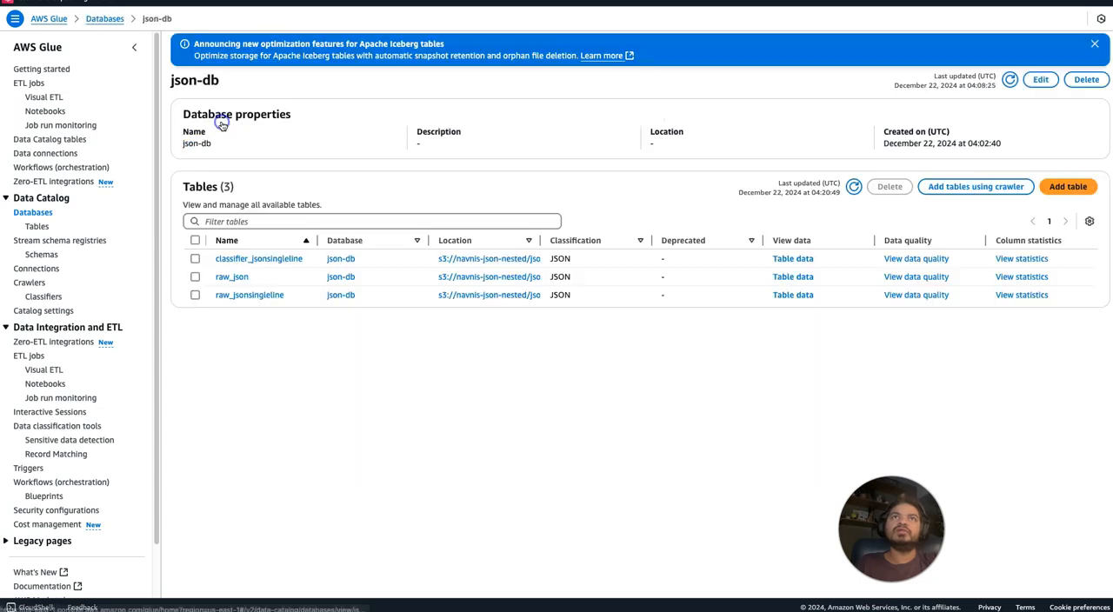
click(853, 186)
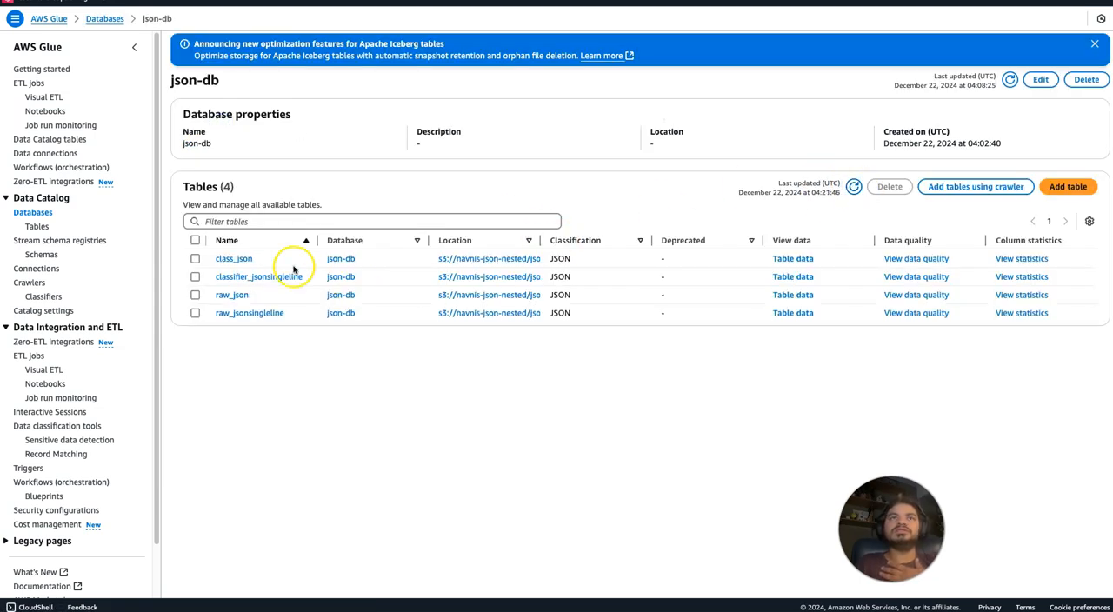
click(236, 259)
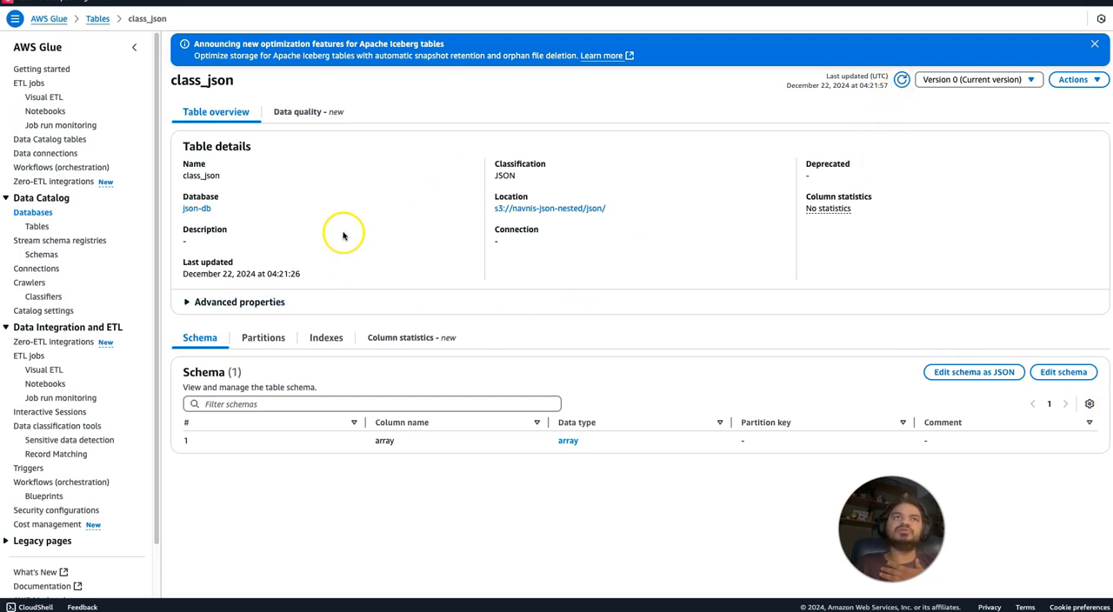
Filter the crawlers by the name json-crawler-withoutcustomeclassifier and refresh the list to check its state.
click(30, 283)
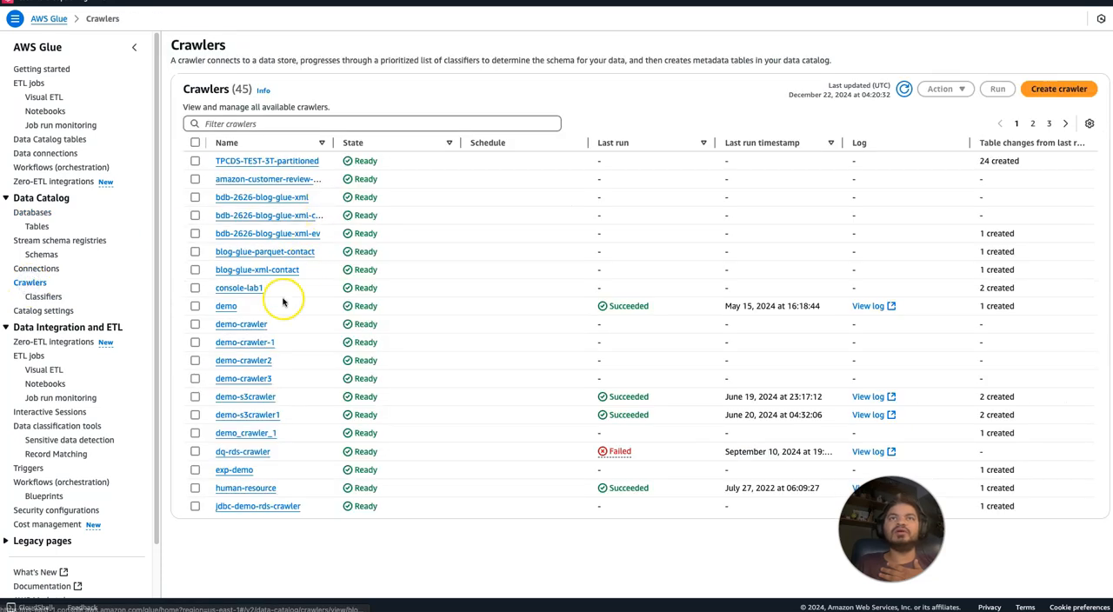
click(258, 123)
text(jso)
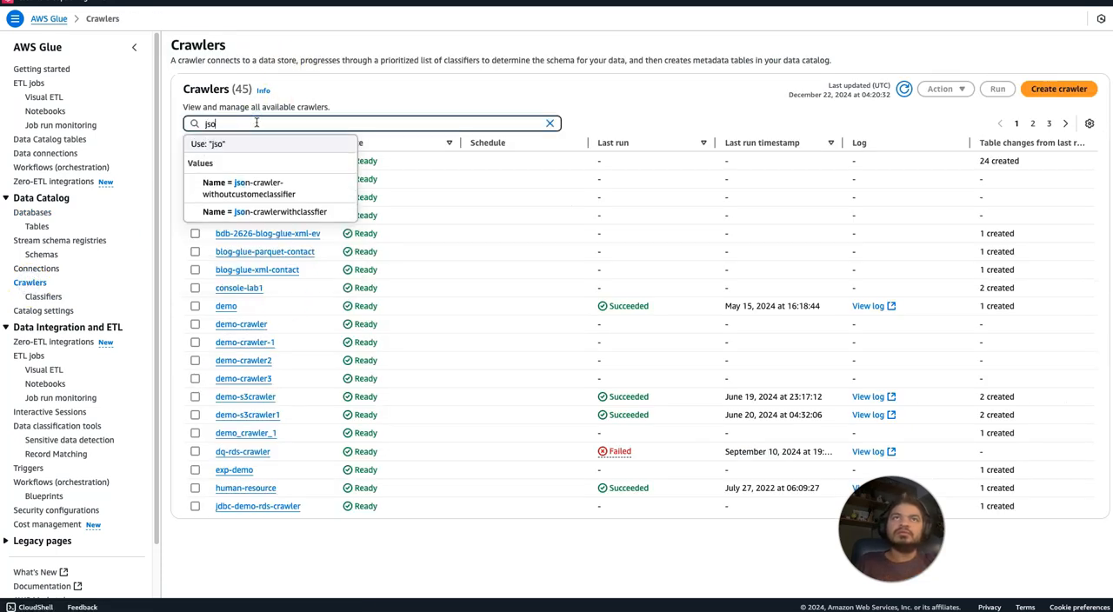
click(258, 188)
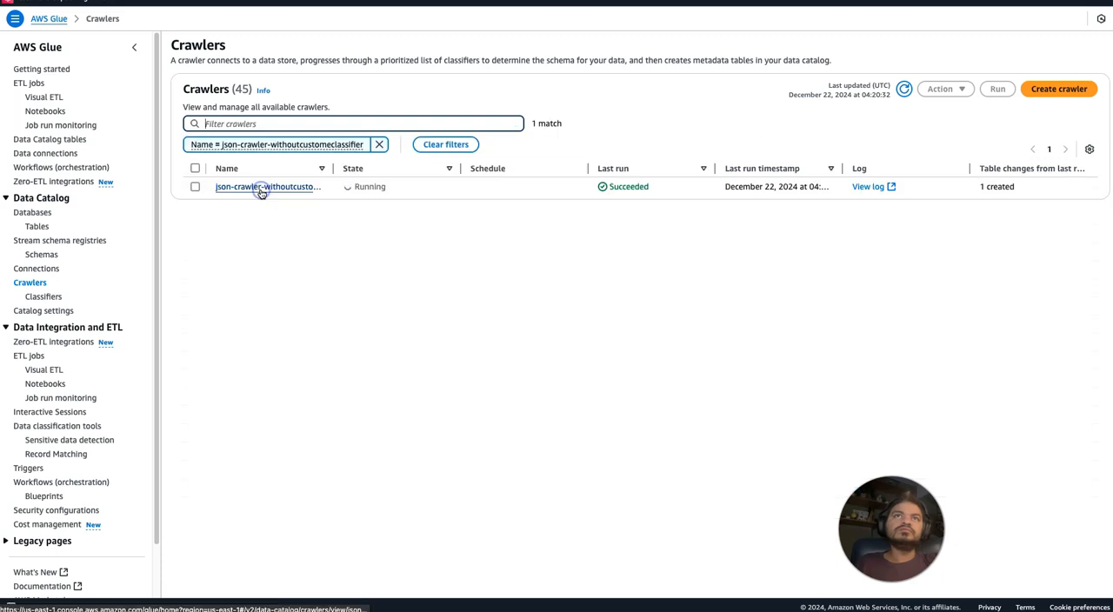
click(904, 89)
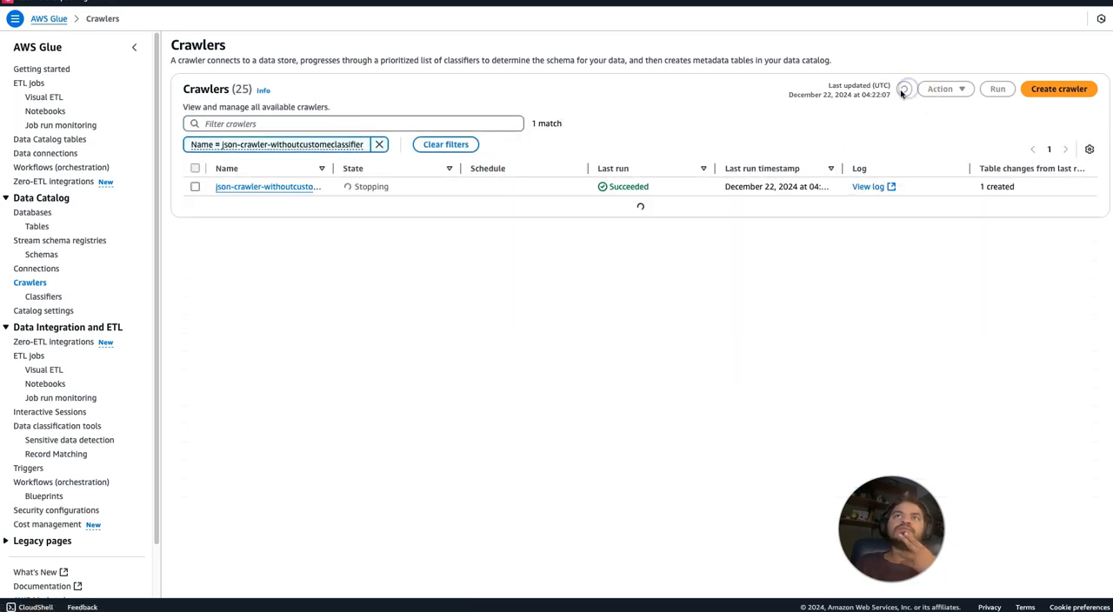
Open the json-crawler-withoutcustomeclassifier crawler, check its classifiers and schedule, and refresh its run history.
click(289, 187)
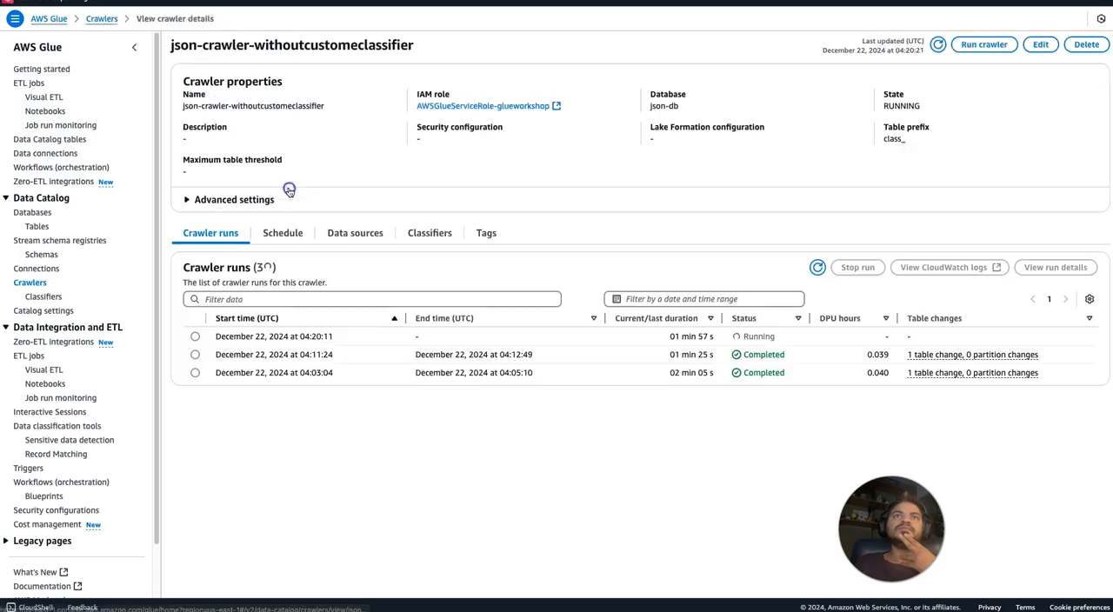
click(417, 237)
click(291, 235)
click(236, 238)
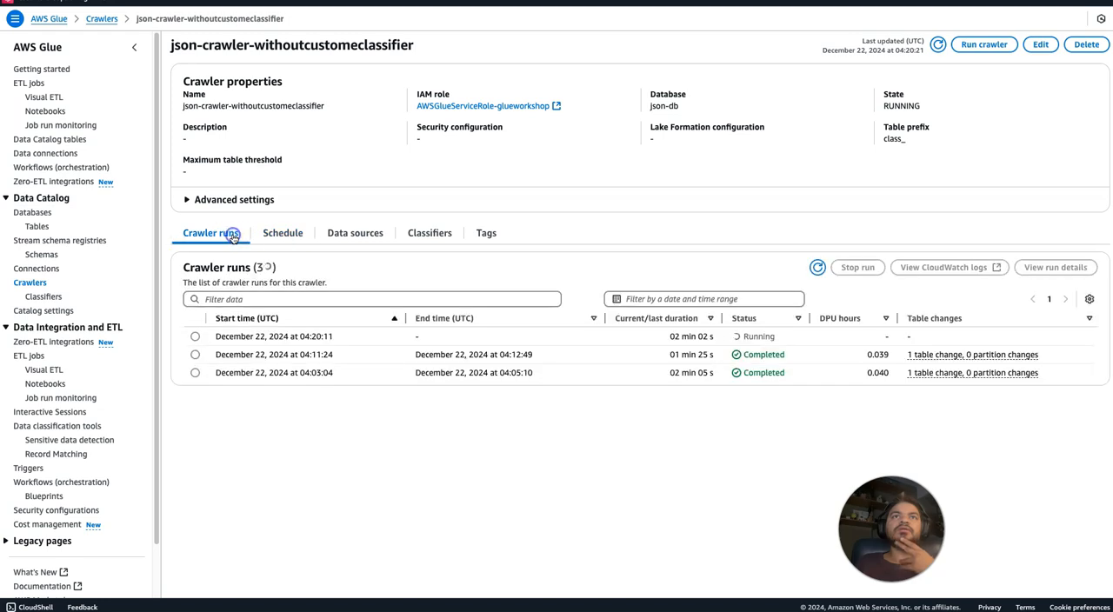
click(817, 267)
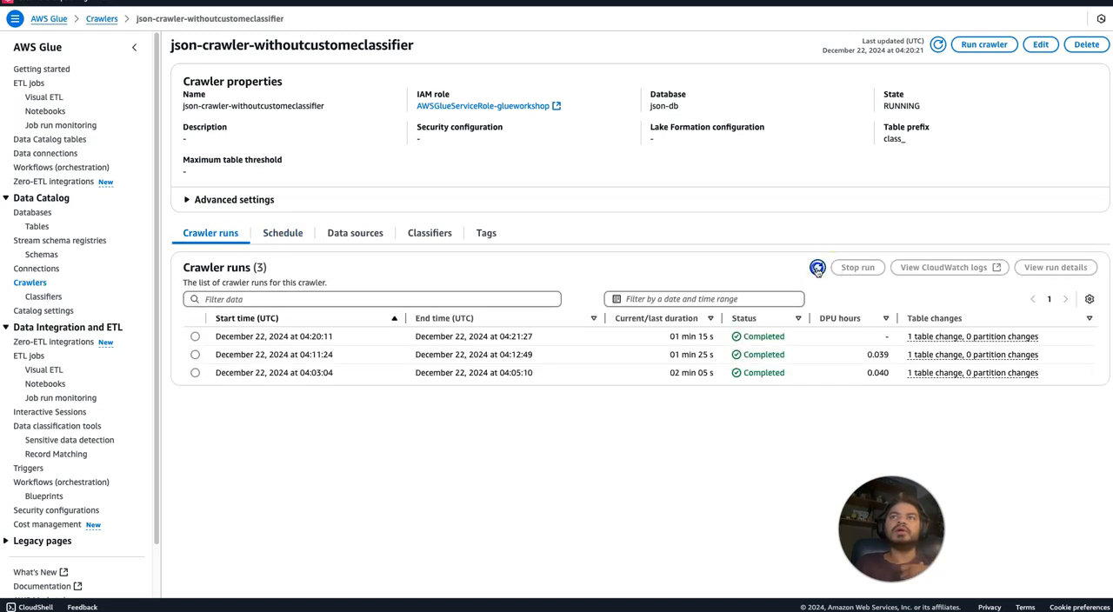
Filter the databases for json, reopen class_json in json-db, and examine the nested data type of its array column.
click(32, 212)
click(253, 78)
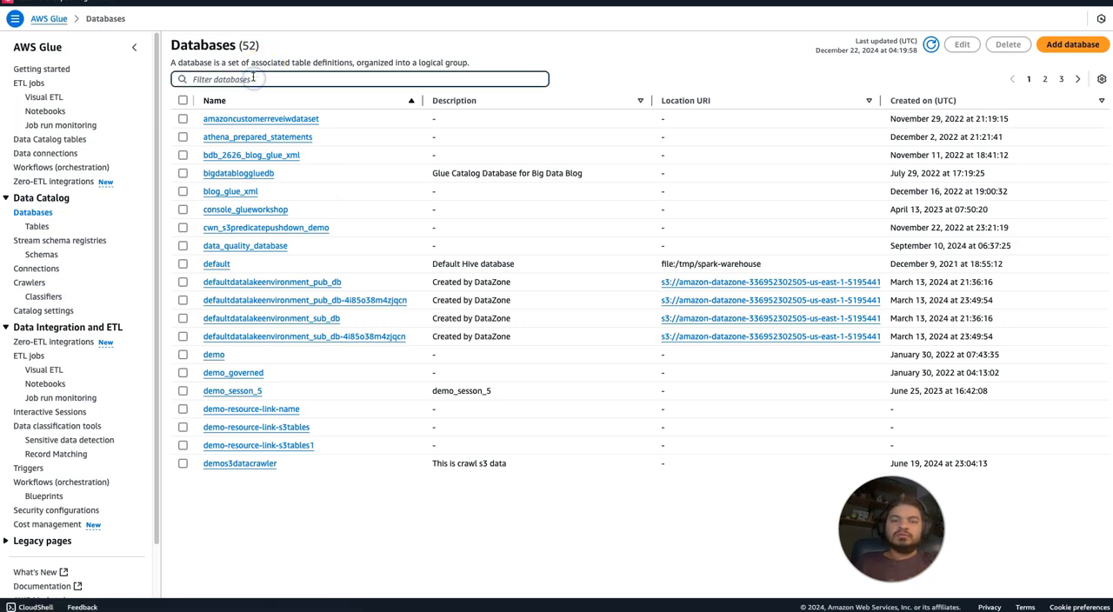
text(json)
click(214, 118)
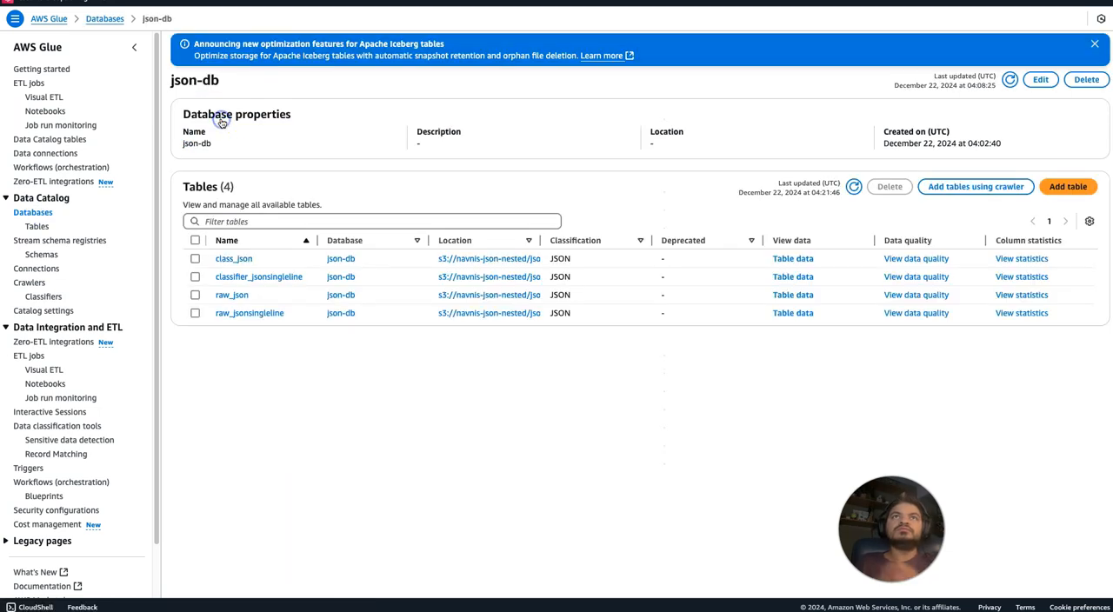
click(235, 259)
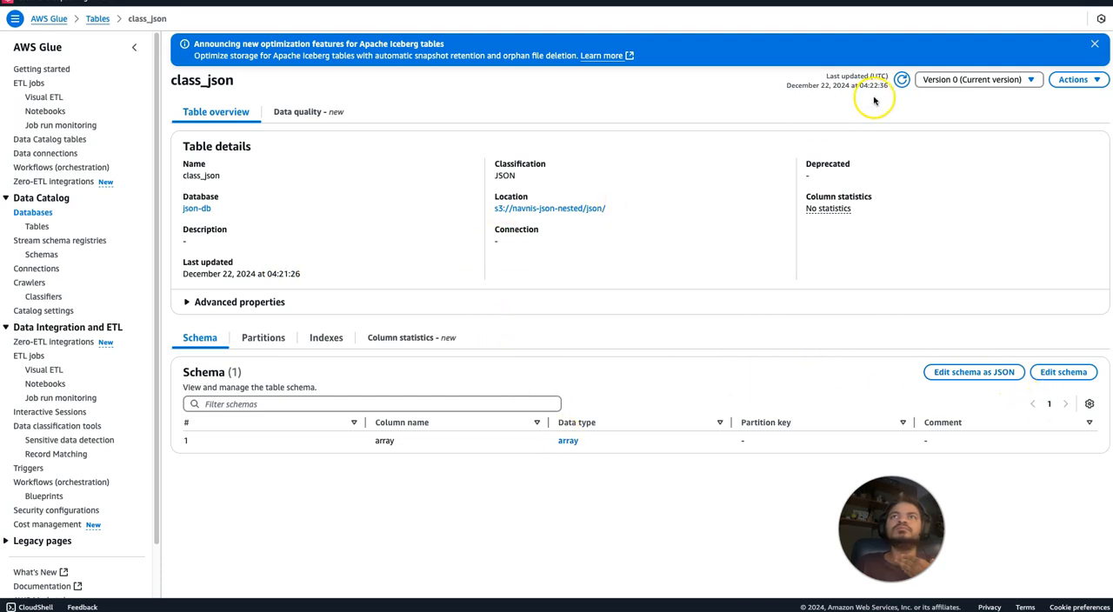
click(568, 441)
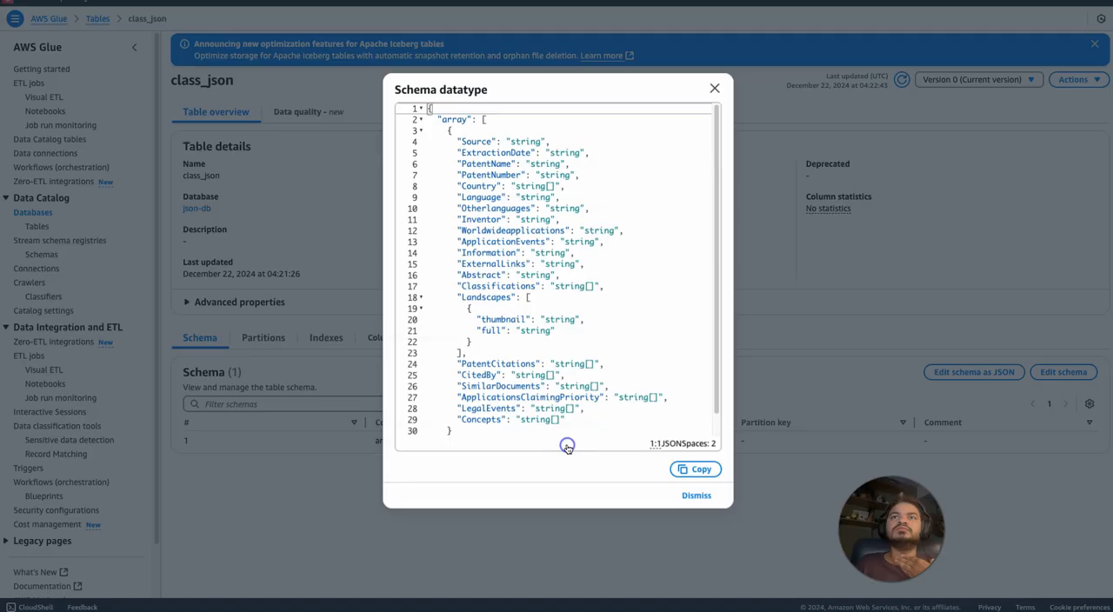
click(714, 88)
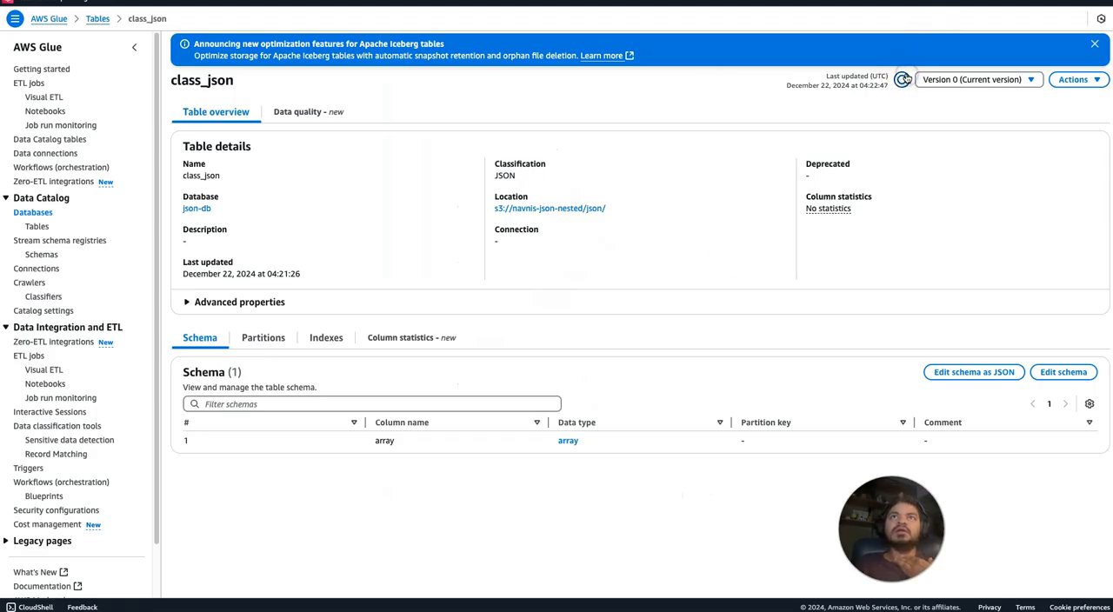
Copy the class_json table's S3 location and start a new crawler named json-withclassifier.
drag(610, 208, 491, 211)
key(ctrl+c)
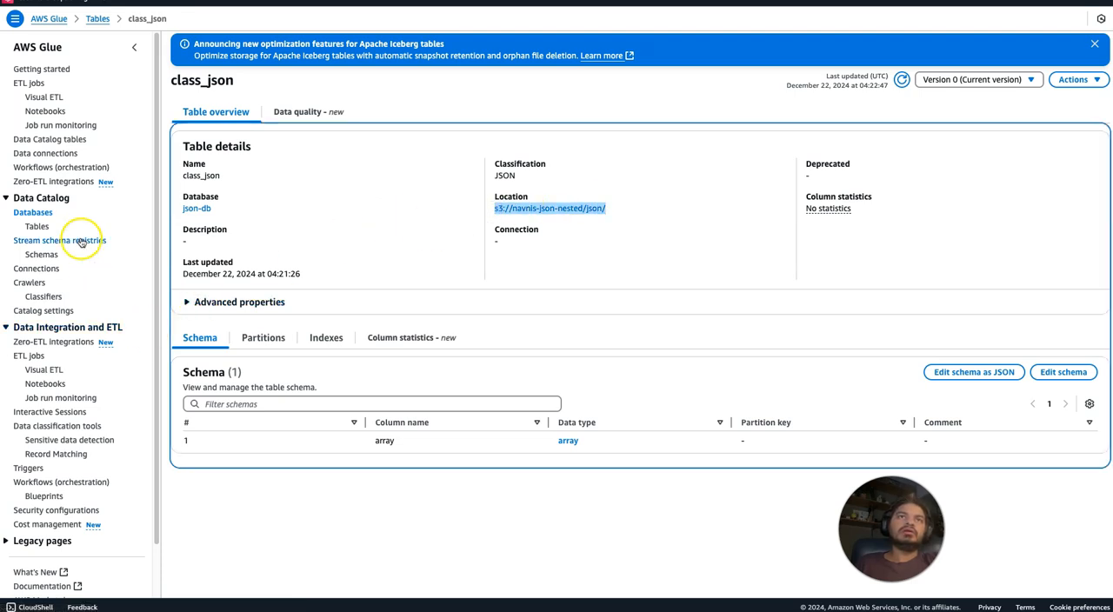
click(29, 284)
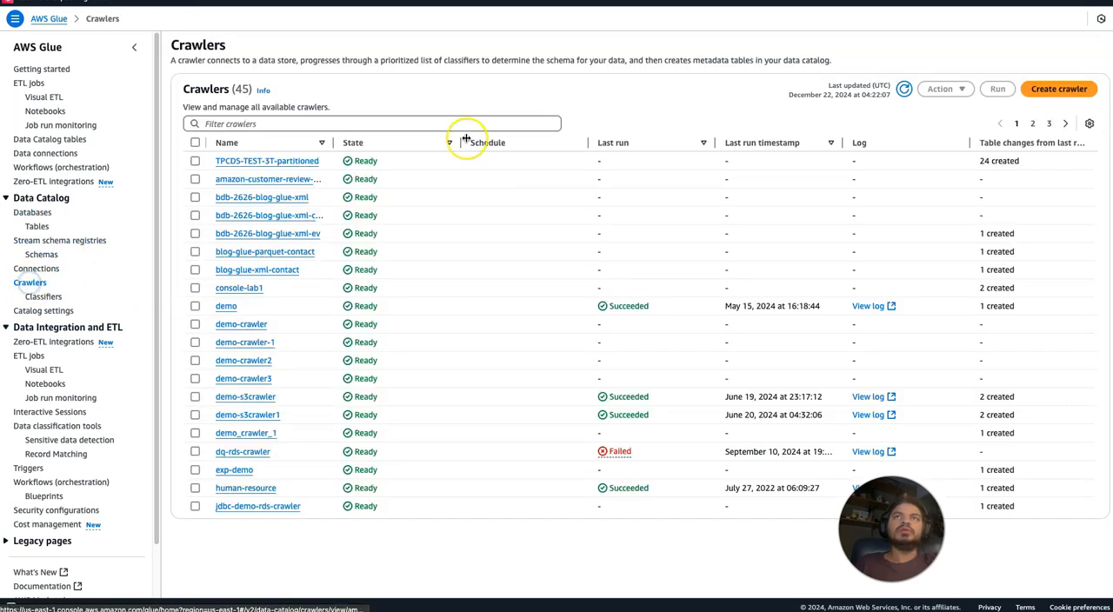
click(1060, 88)
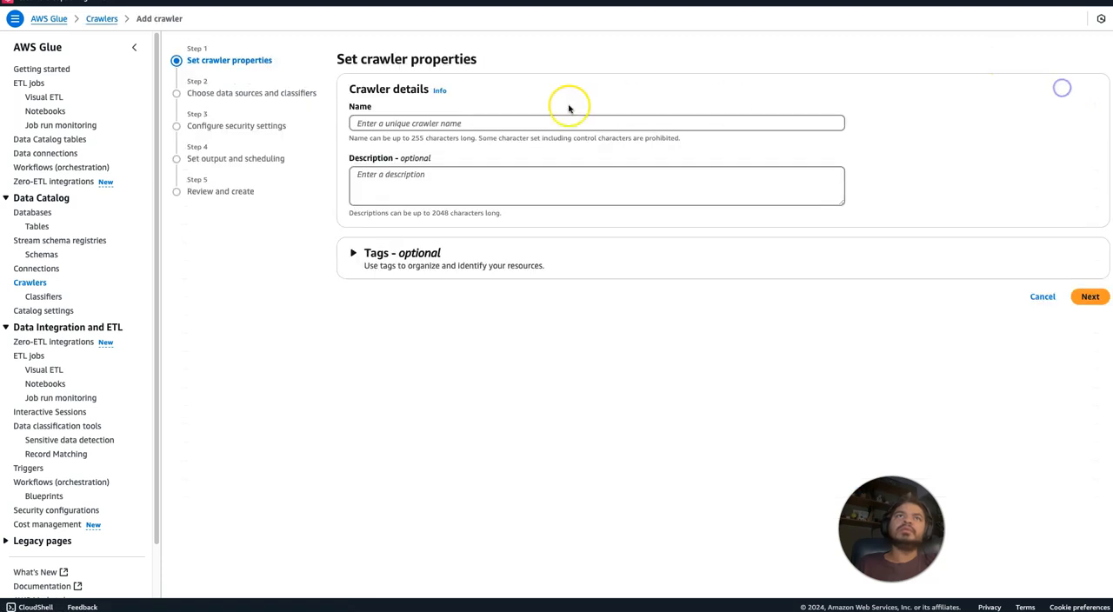
click(468, 126)
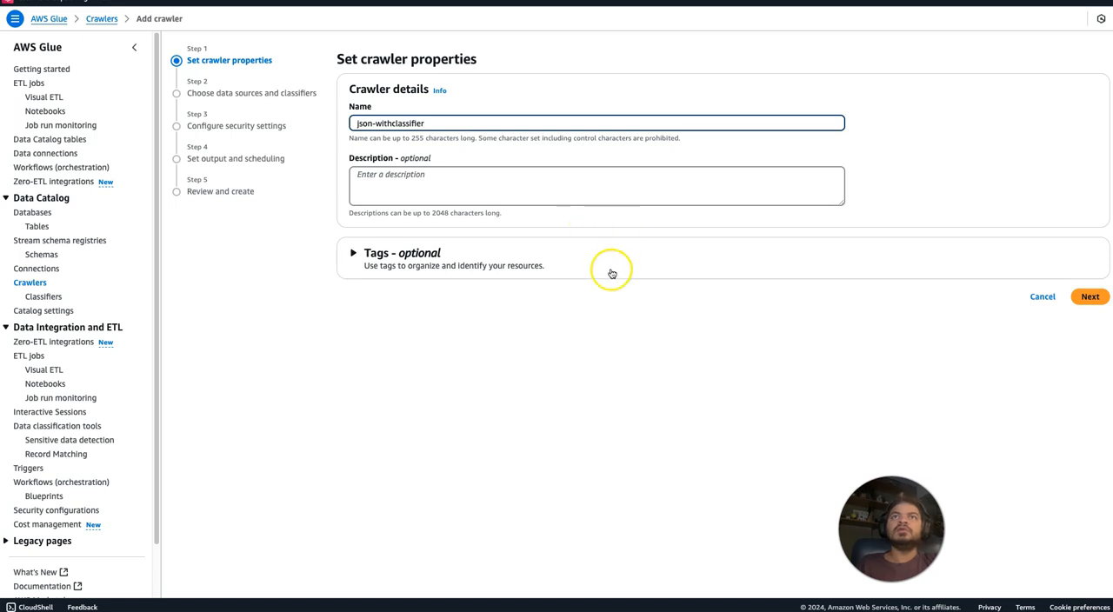
click(1089, 297)
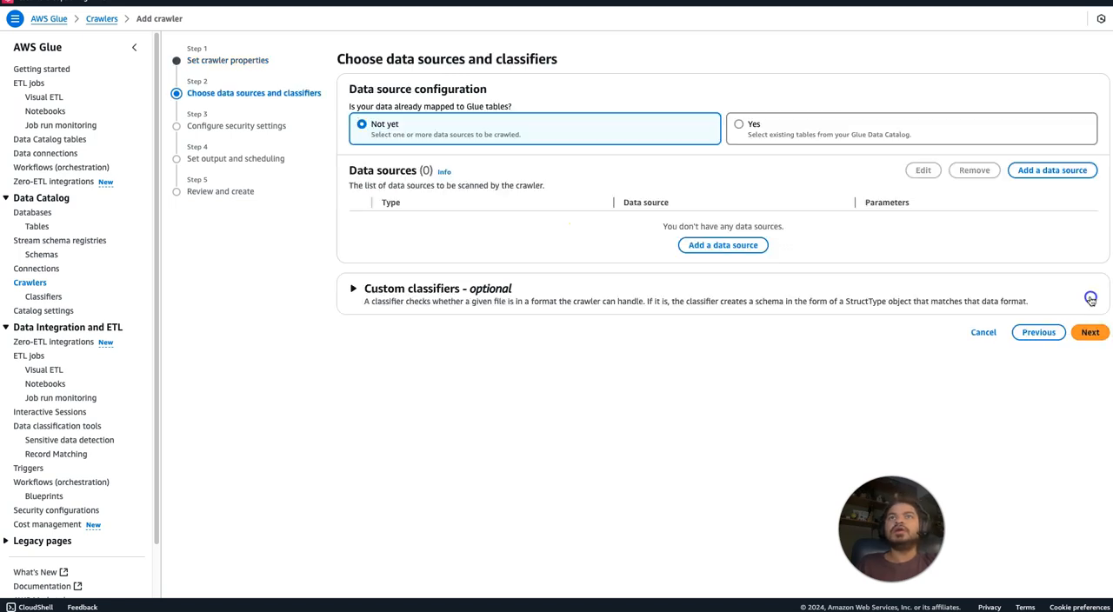
Add an S3 data source with the path s3://navnis-json-nested/json/ to the new crawler, crawling all sub-folders.
click(700, 245)
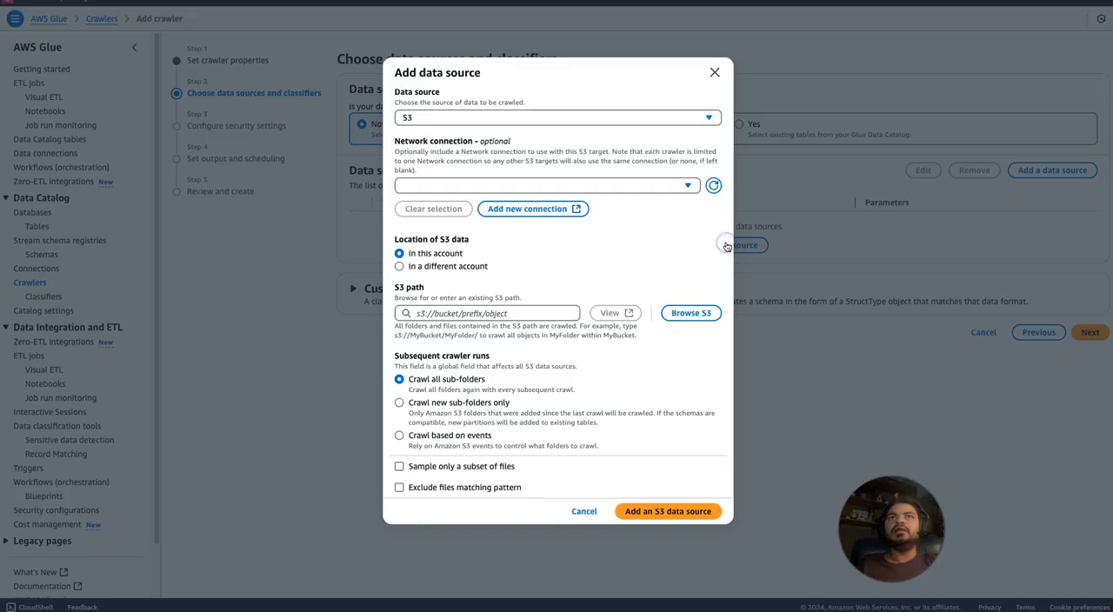
click(532, 313)
key(ctrl+v)
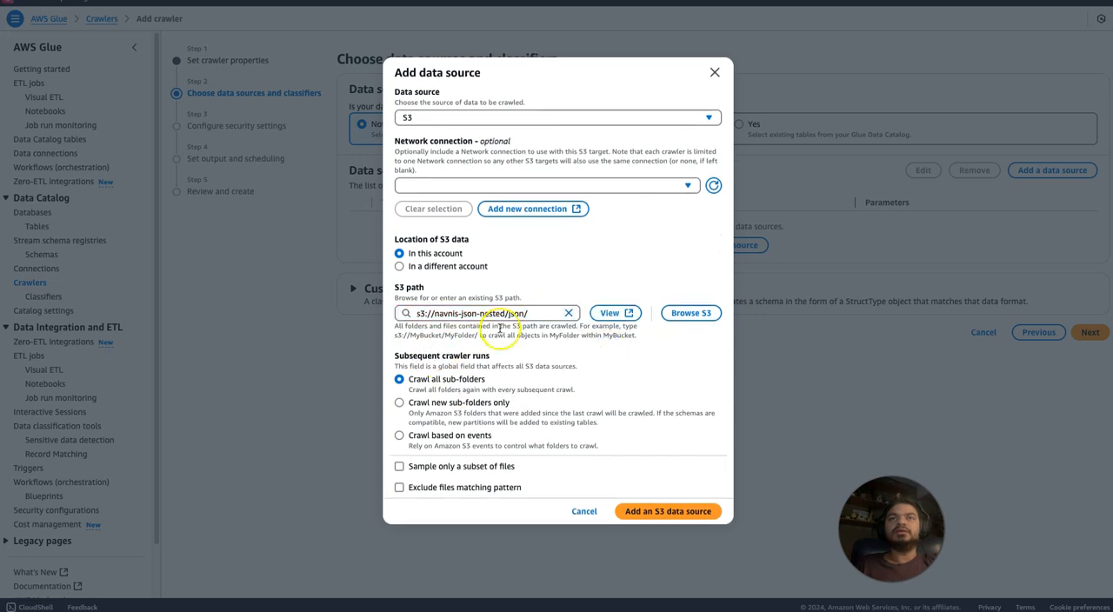
click(670, 511)
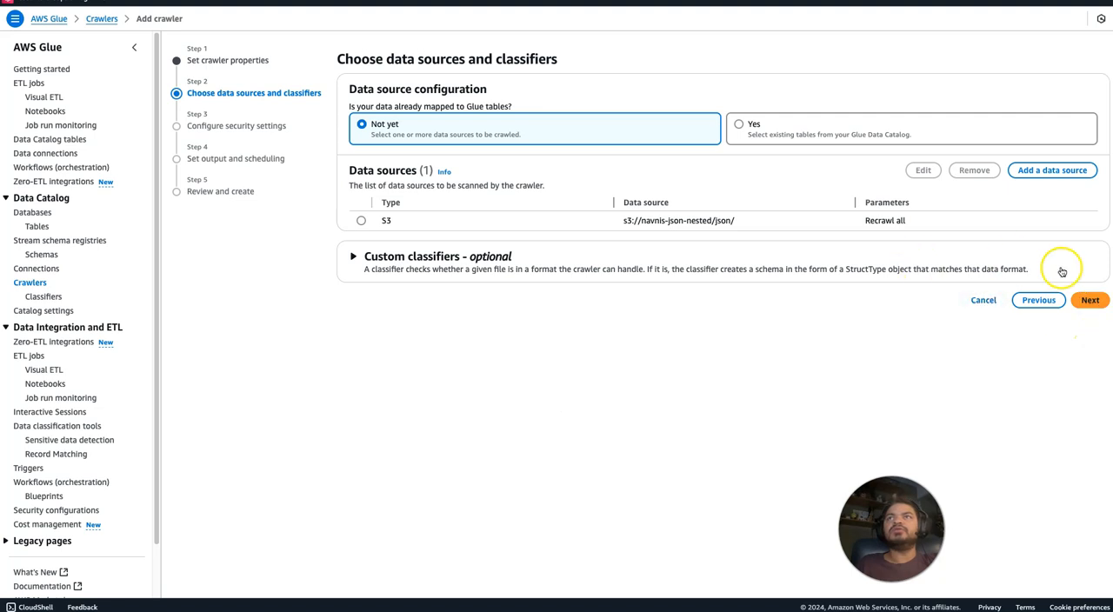
Continue to the crawler's security settings and choose the existing IAM role AWSGlueServiceRole-glueworkshop.
click(1088, 300)
click(529, 123)
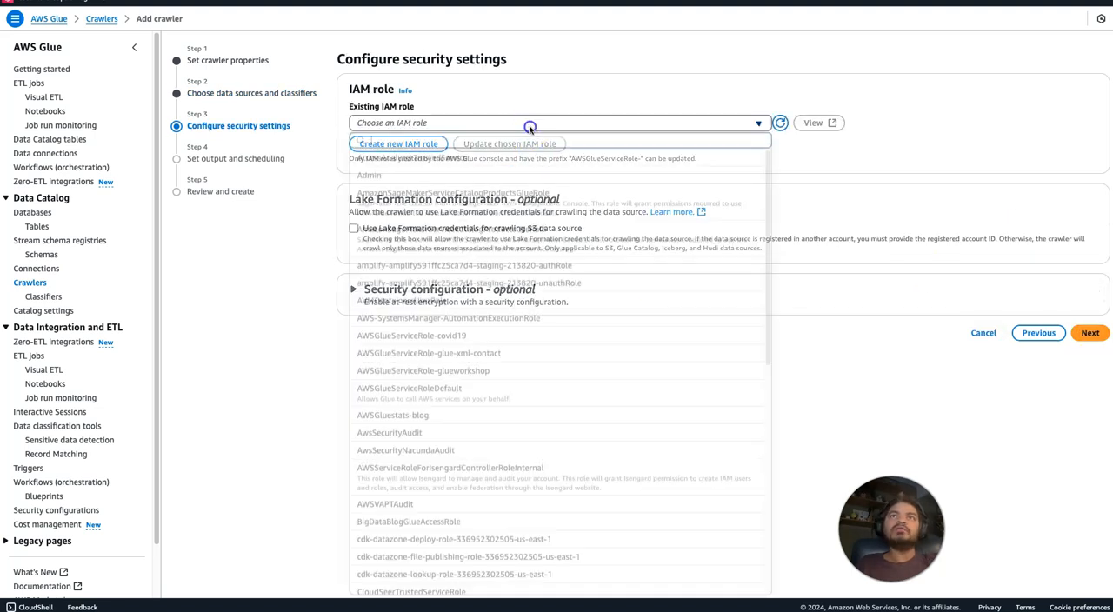
text(wor)
click(527, 158)
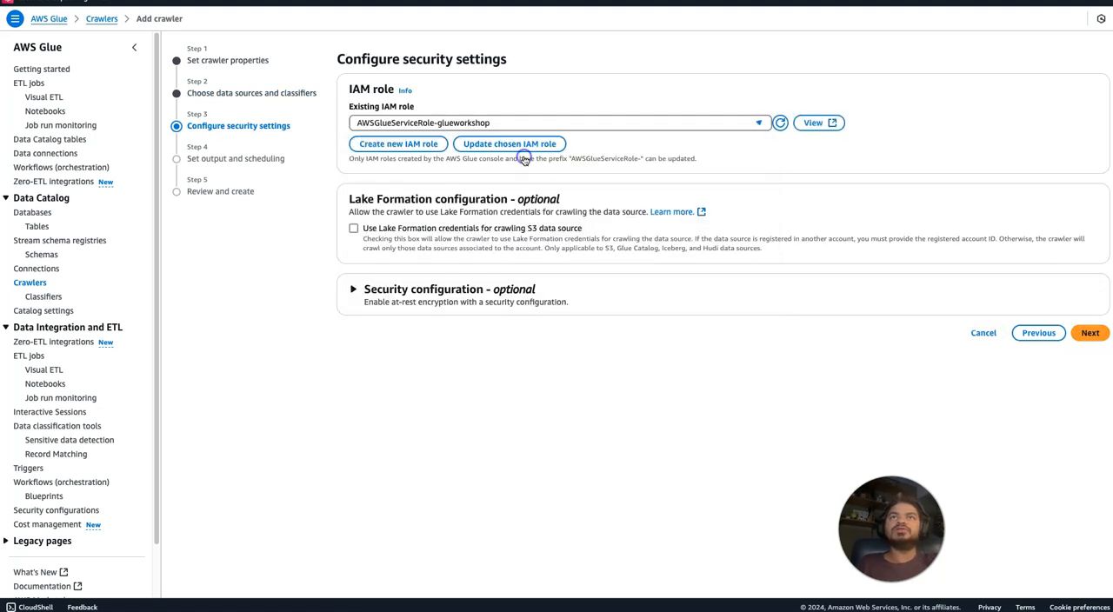
Set the crawler's target database to json-db and the table name prefix to classifier_, and continue to the review.
click(1089, 332)
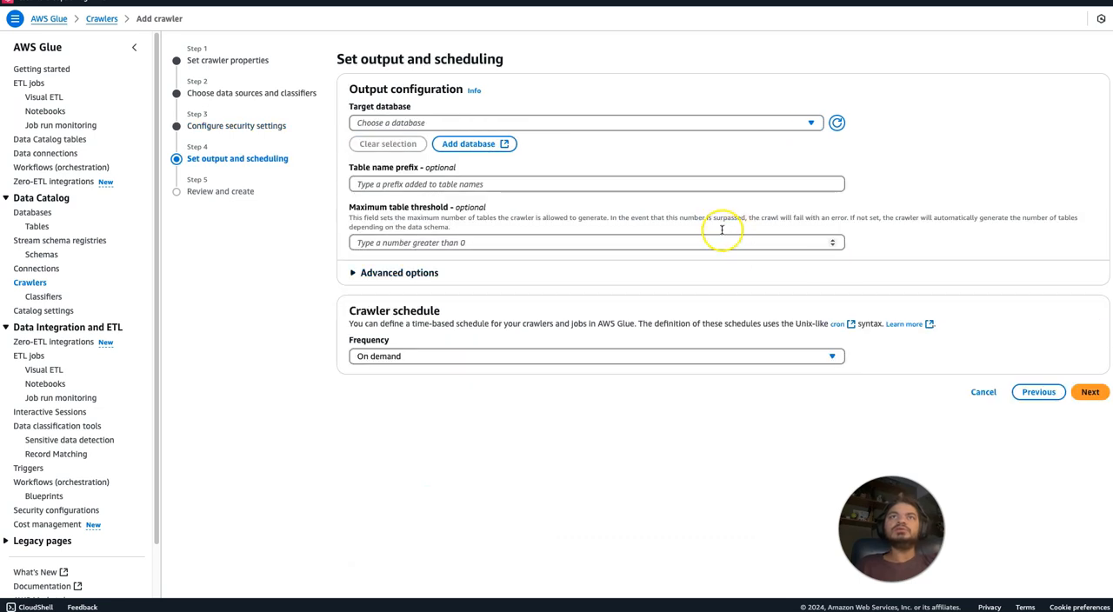
click(551, 122)
text(json)
click(488, 157)
click(460, 185)
text(c)
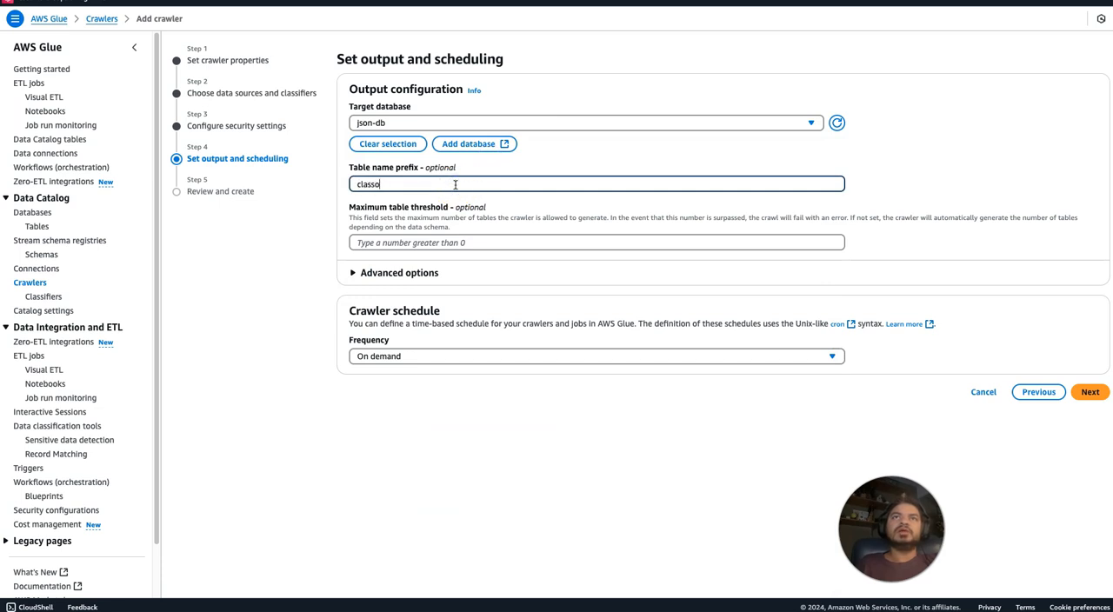
text(lassifier_)
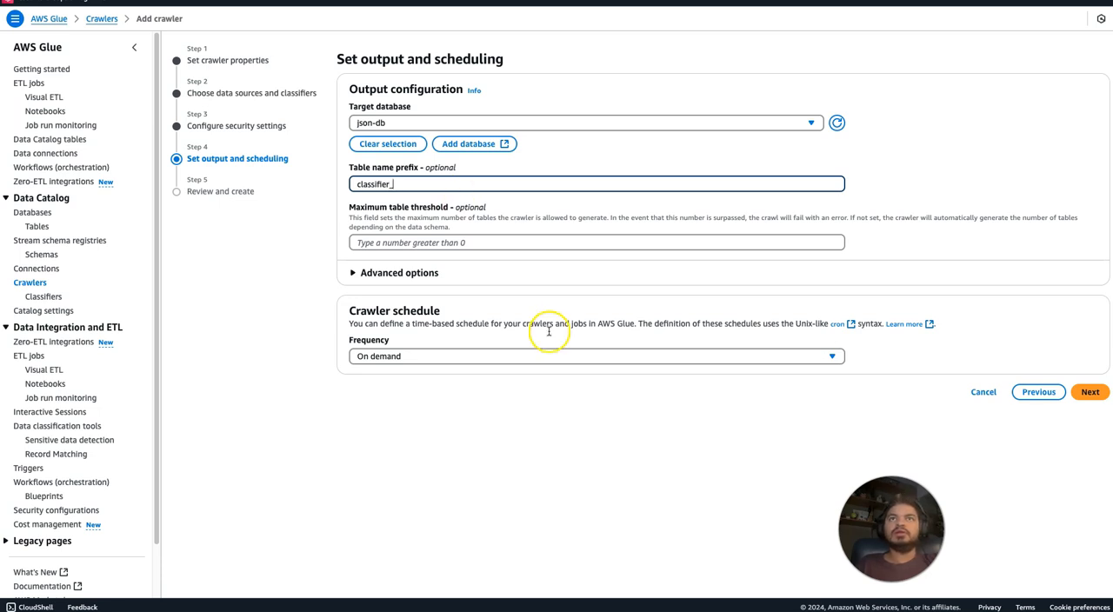
click(1092, 393)
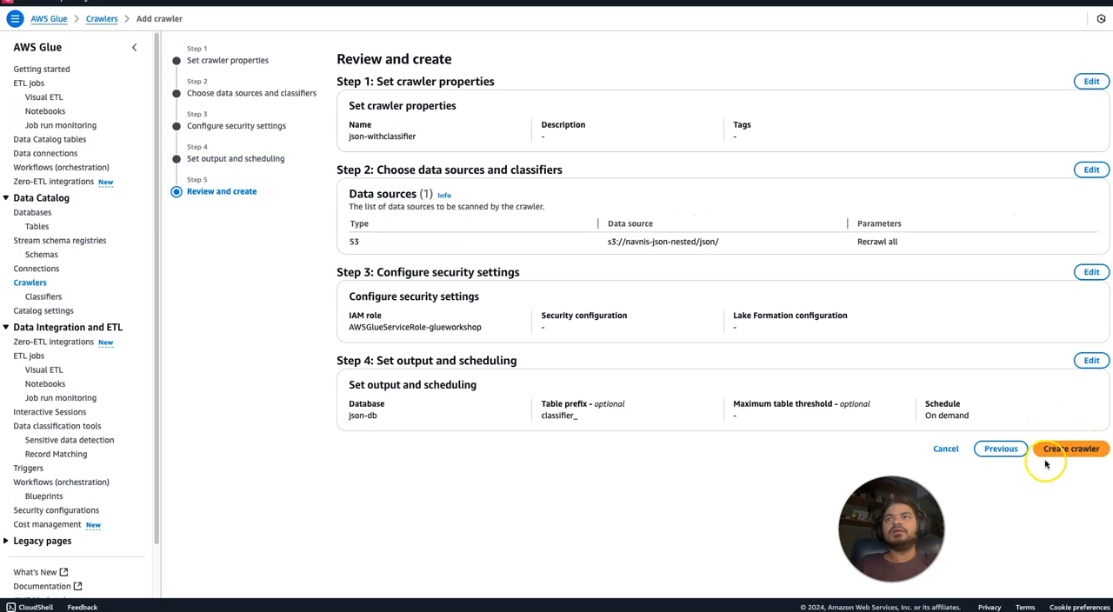
Return to the crawler's data sources and classifiers settings and add the custom classifier json.
click(1004, 450)
click(1031, 390)
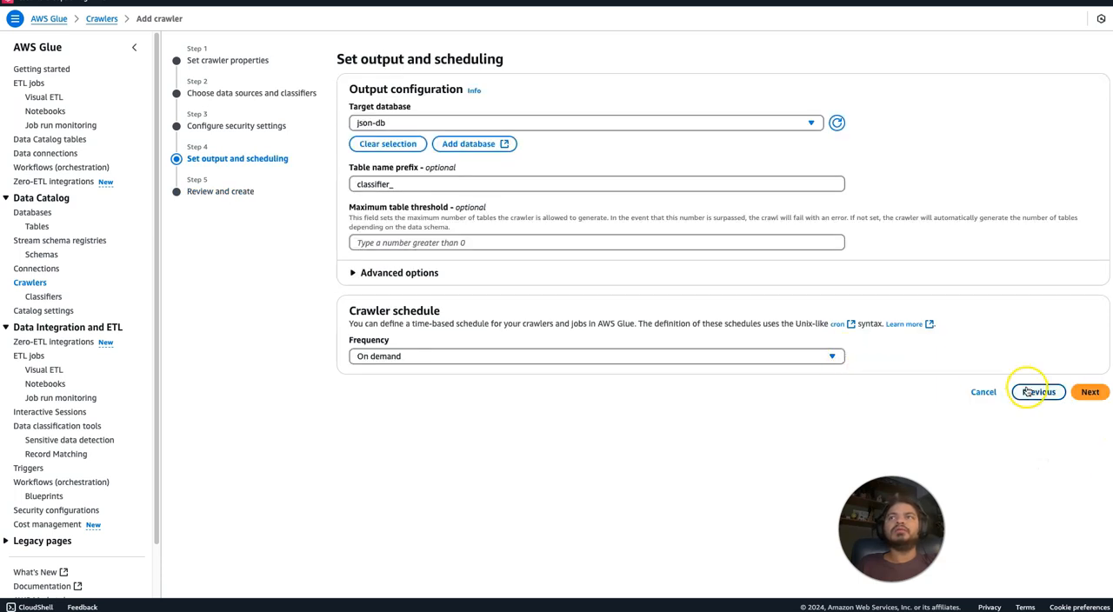
click(1041, 338)
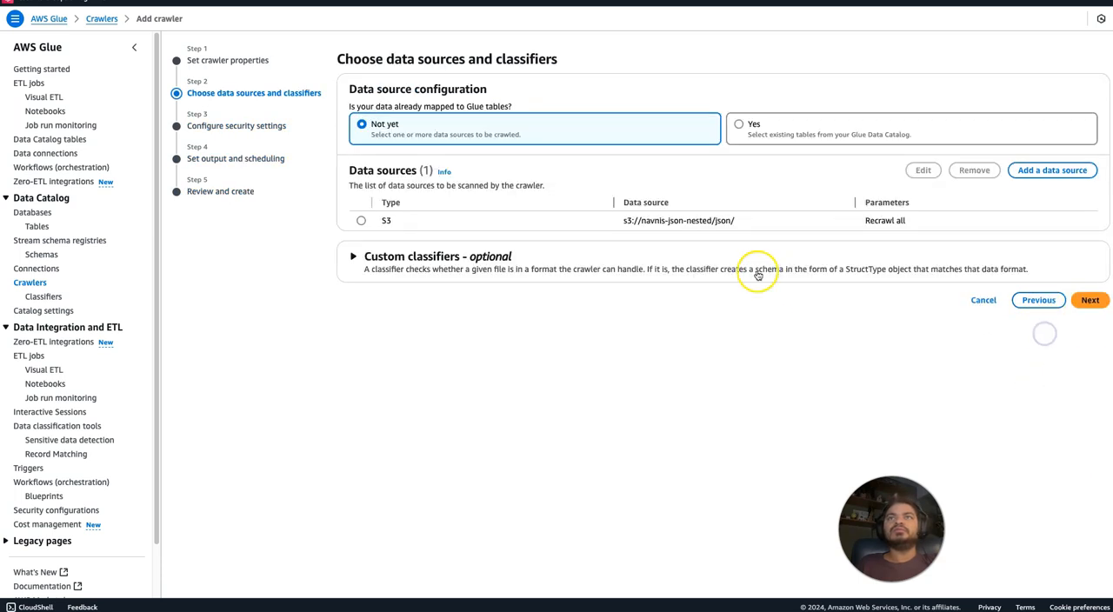
click(738, 250)
click(520, 311)
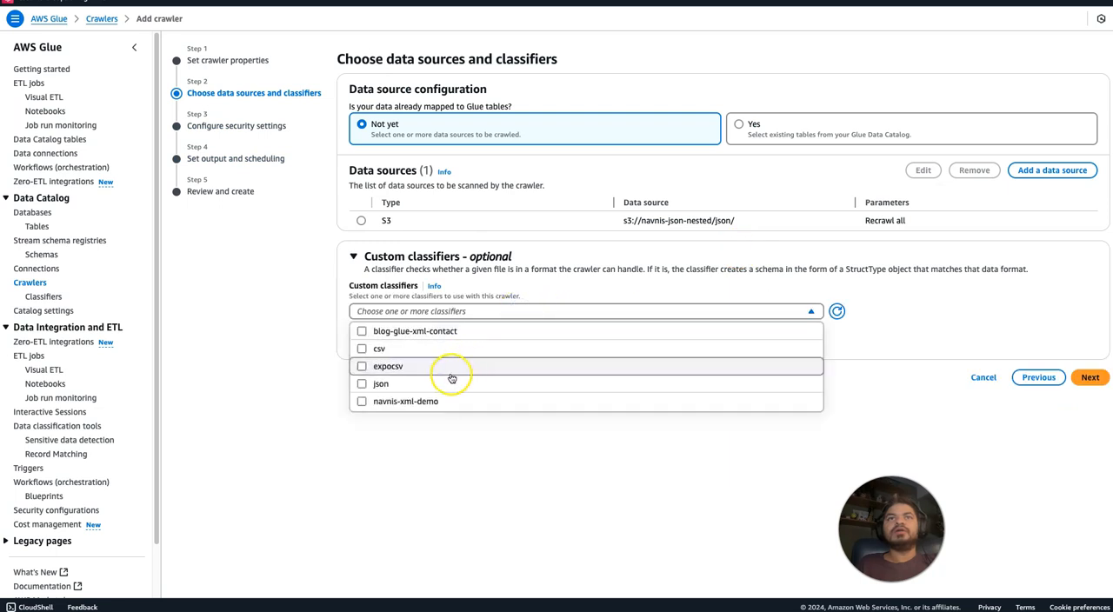
click(451, 374)
click(451, 367)
click(446, 384)
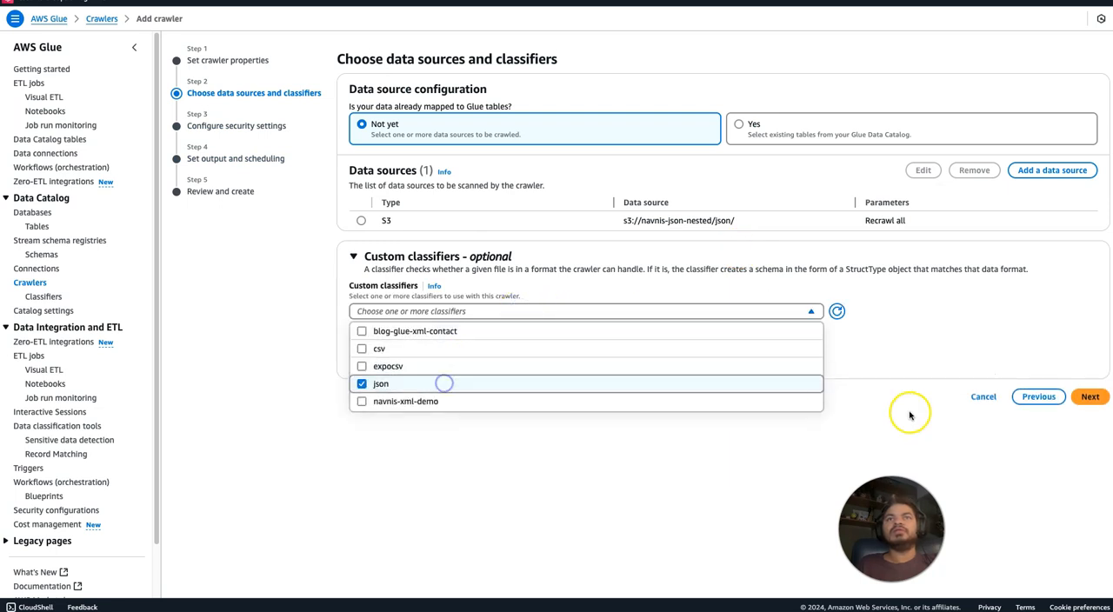
click(997, 475)
click(1091, 397)
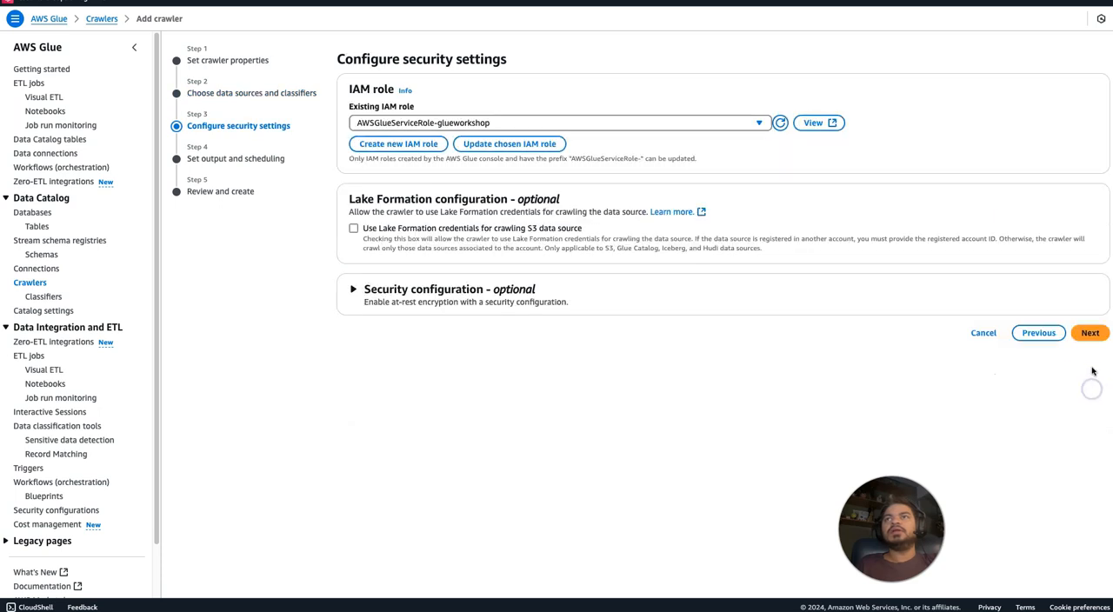
Create the json-withclassifier crawler with the existing security and output settings, and run it.
click(1090, 335)
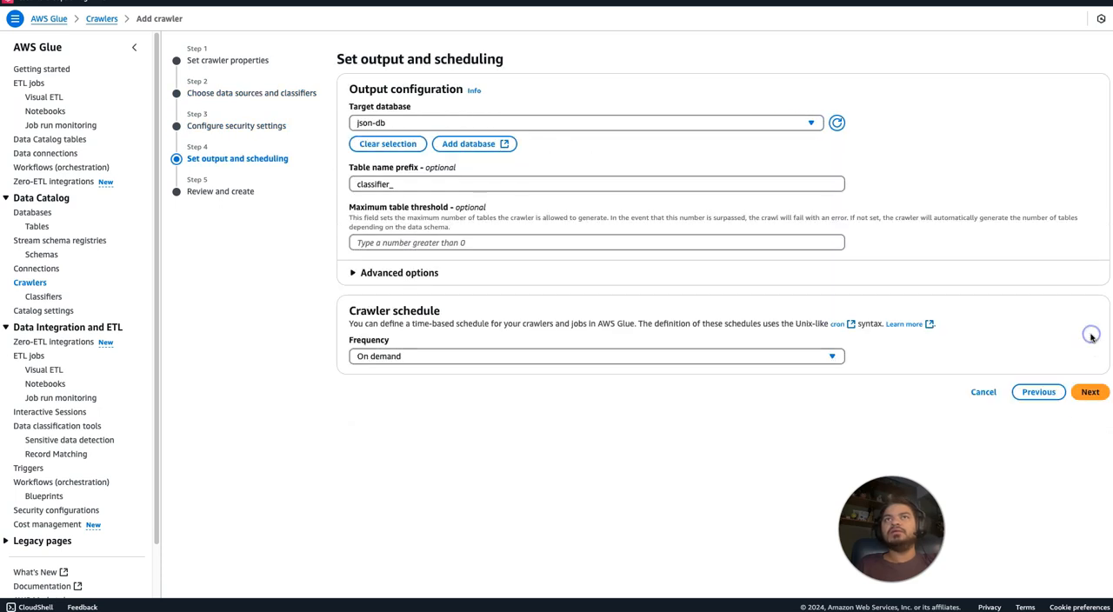
click(1088, 393)
click(1071, 535)
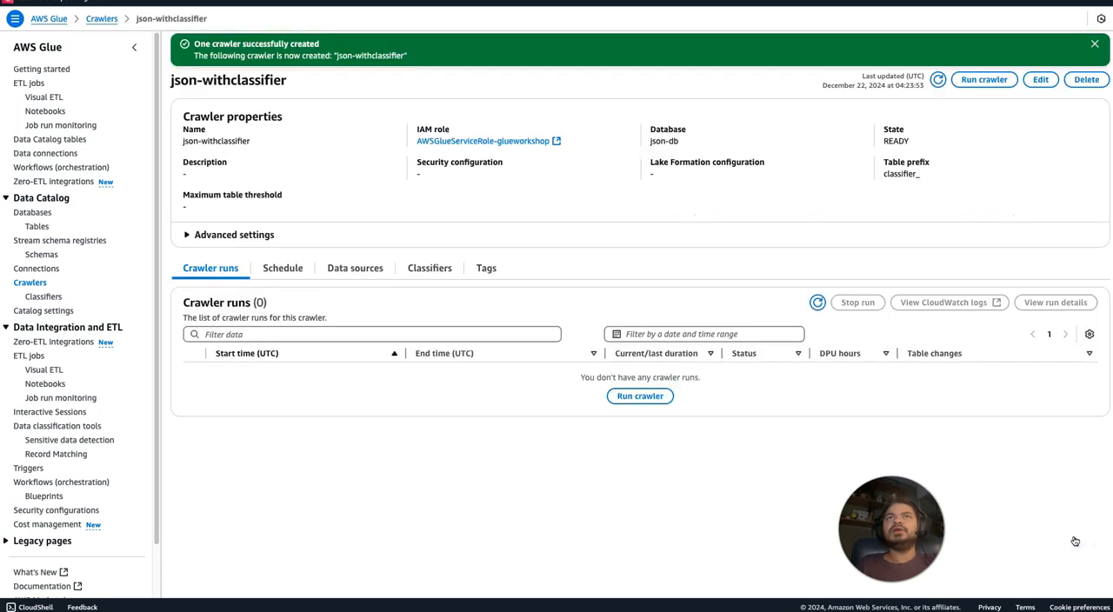
click(981, 79)
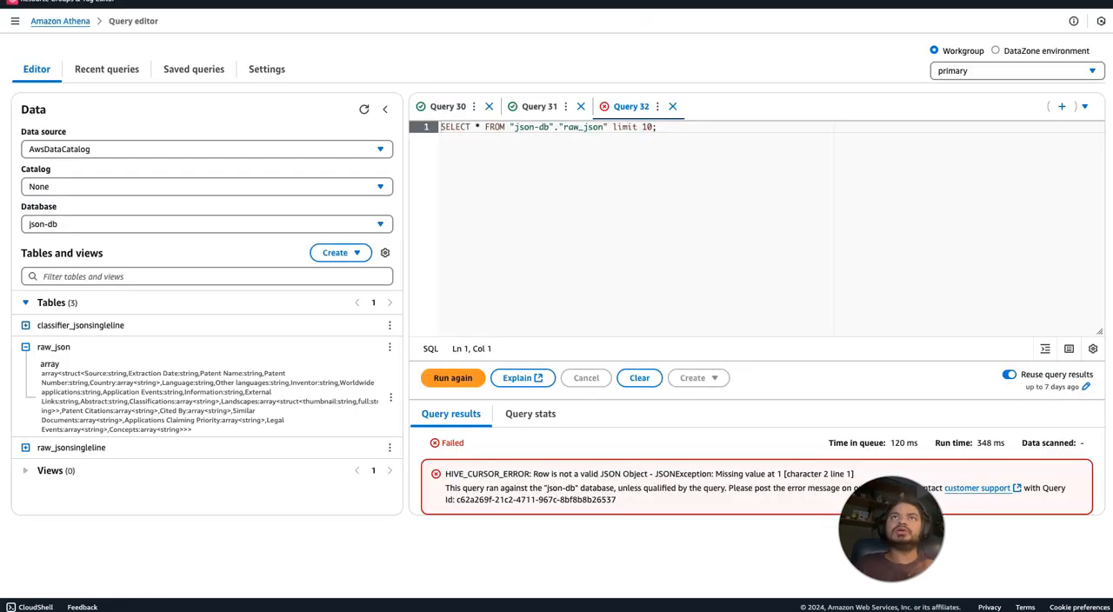
Switch to the Athena query editor, open Query 30 and examine its CROSS JOIN UNNEST(country) clause.
click(448, 106)
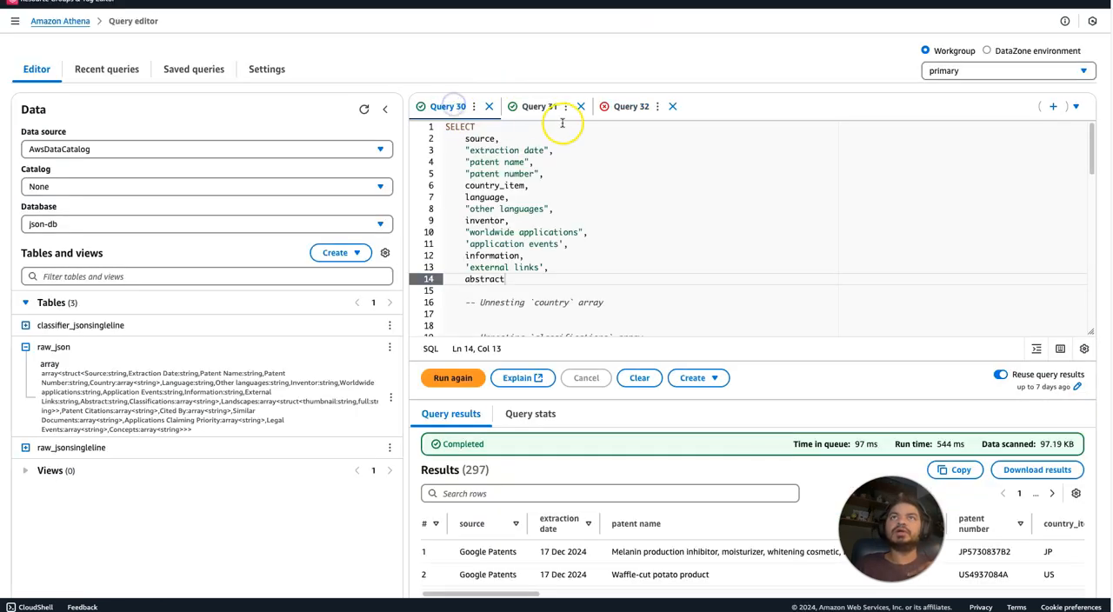
drag(1089, 146, 1110, 272)
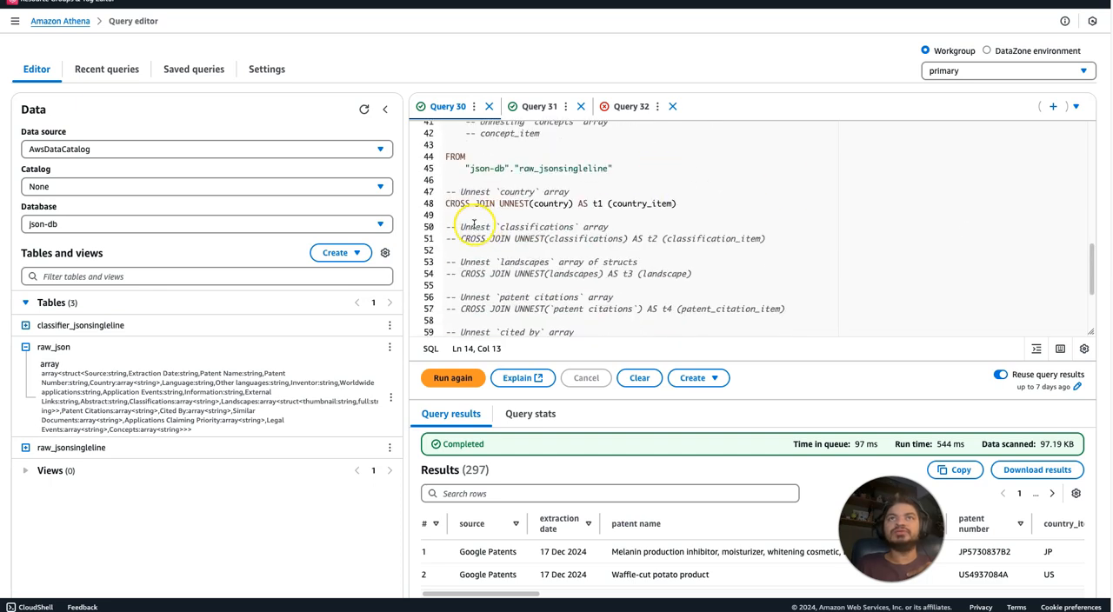
drag(445, 205, 546, 203)
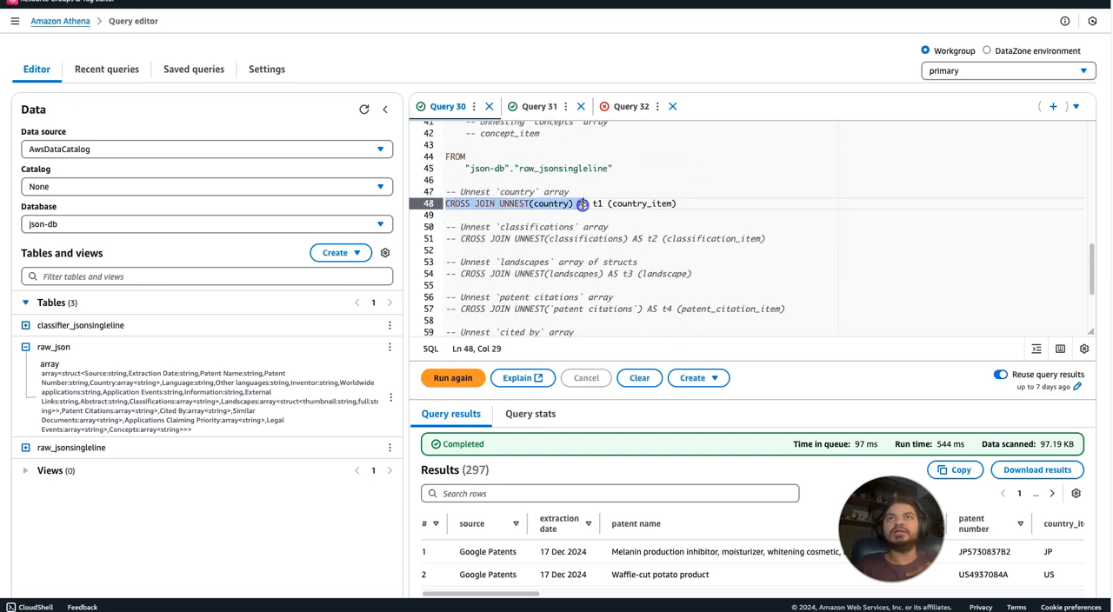
drag(1093, 260, 1077, 184)
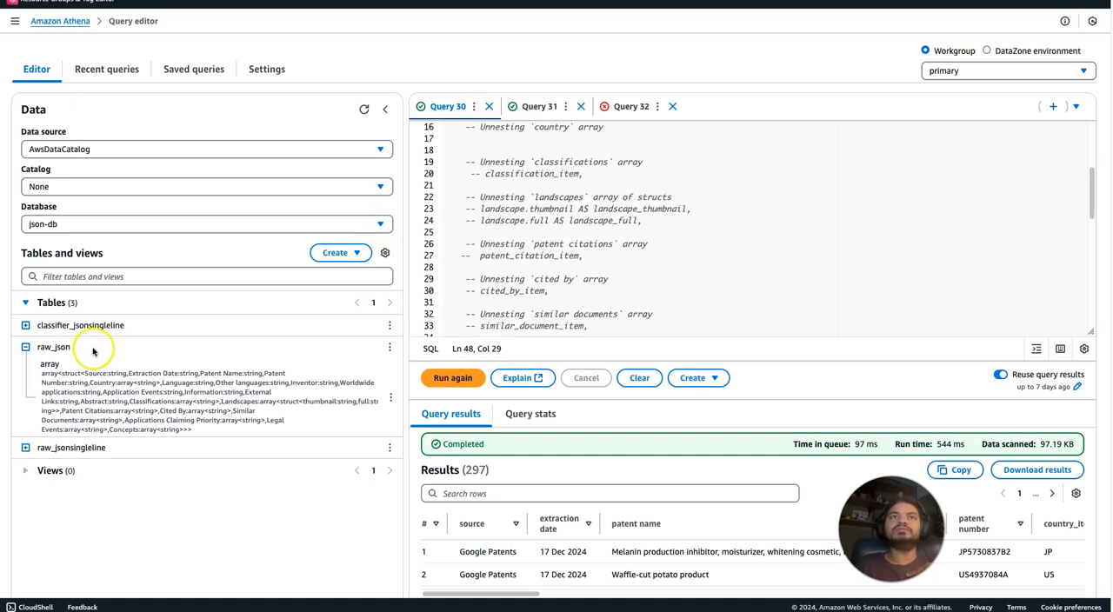
Expand the classifier_jsonsingleline columns and compare the landscapes struct fields with the commented landscape lines in Query 30.
click(26, 347)
click(26, 327)
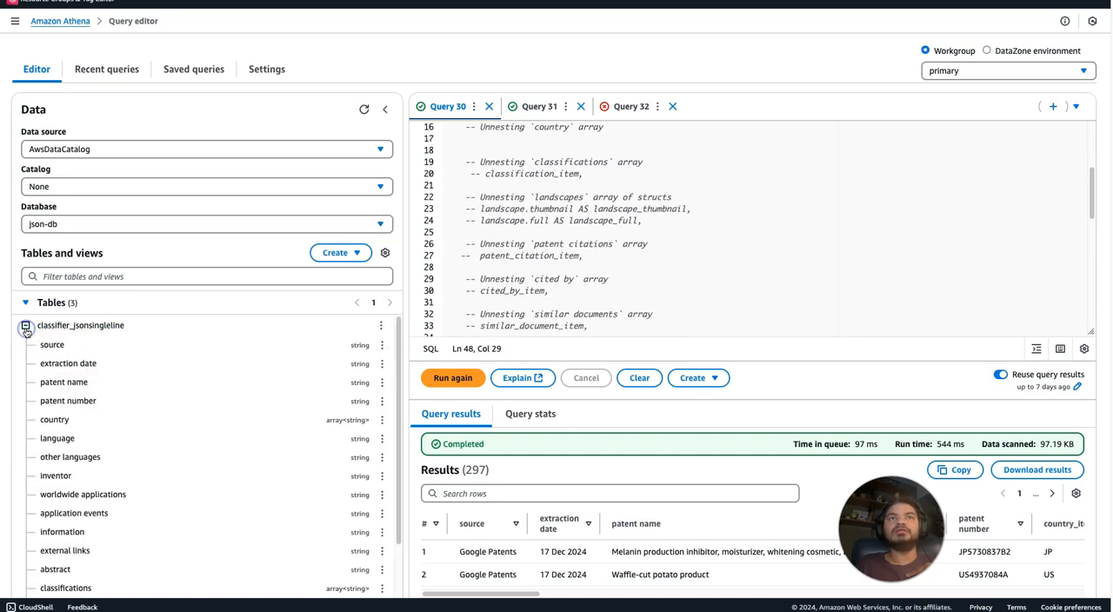
drag(401, 414, 408, 513)
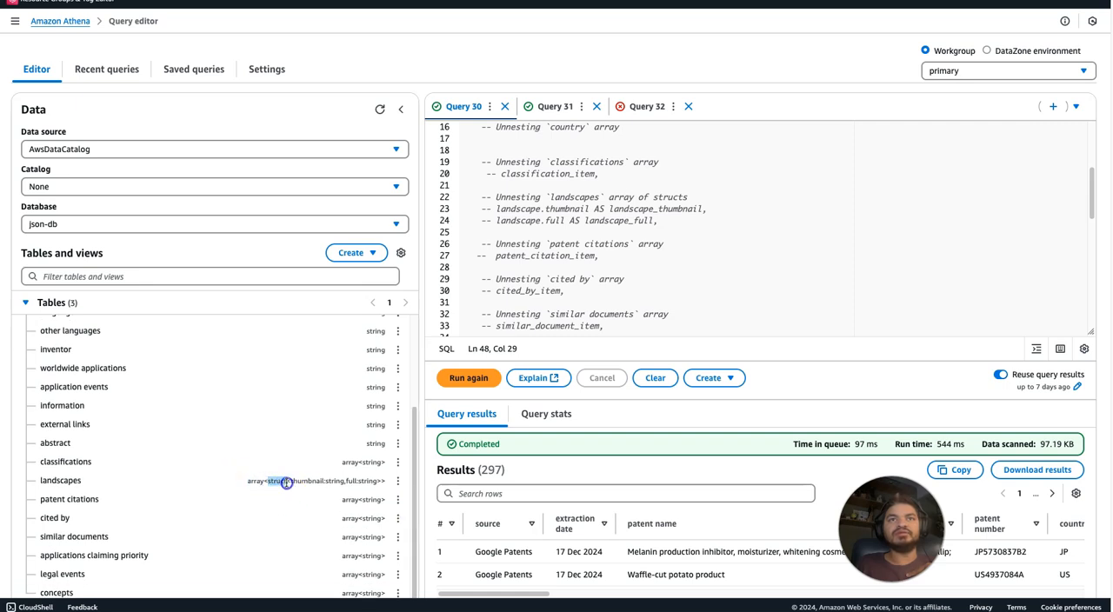
drag(294, 482, 328, 486)
click(349, 481)
double_click(304, 481)
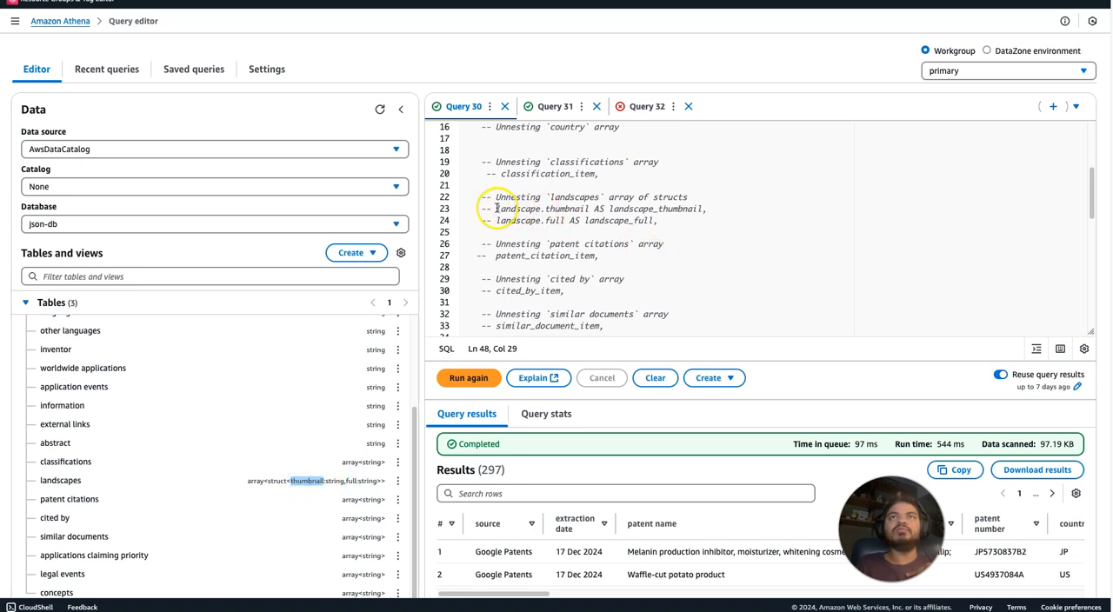
drag(589, 208, 492, 208)
click(499, 209)
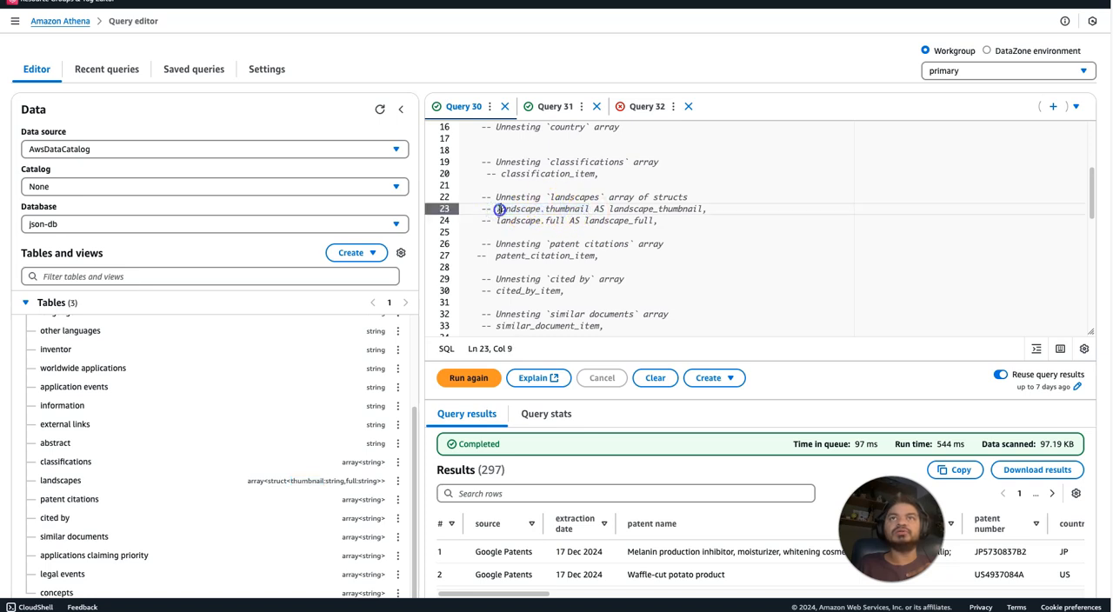
double_click(499, 210)
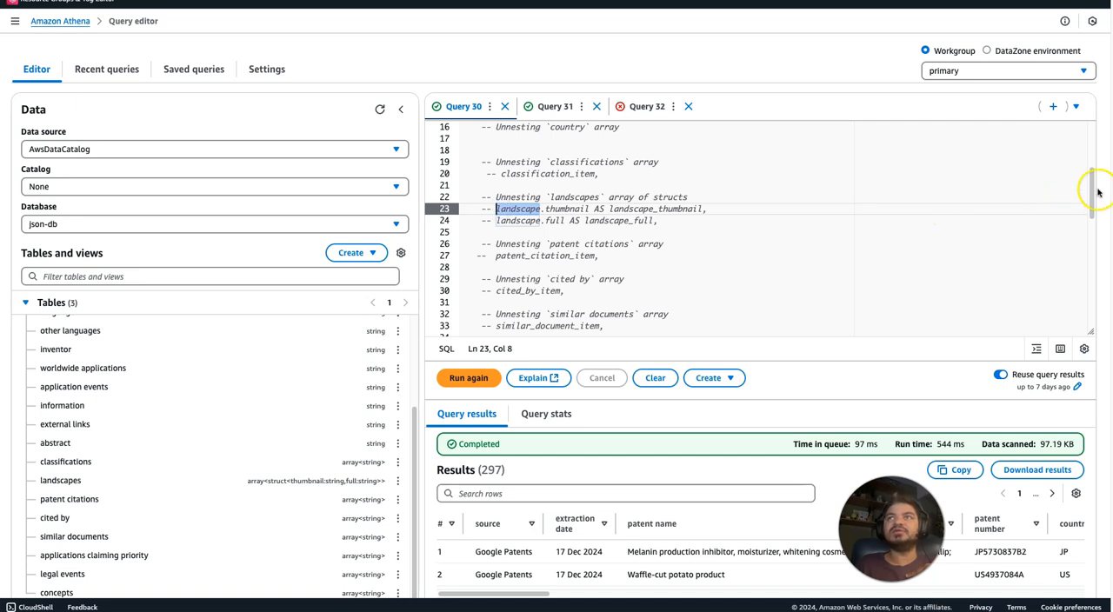
drag(1092, 209, 1088, 271)
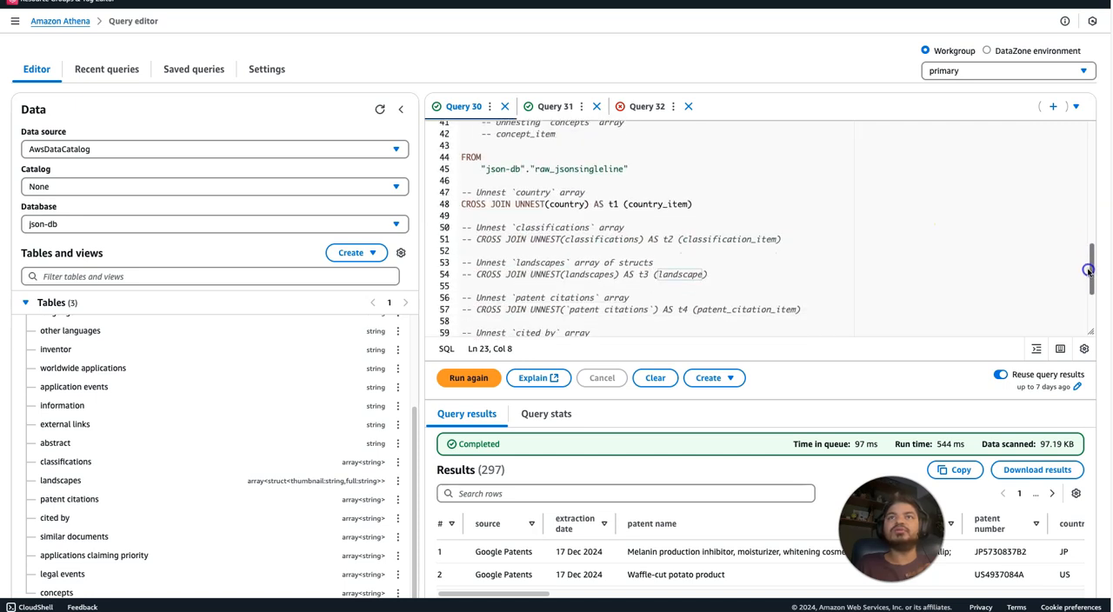
click(582, 274)
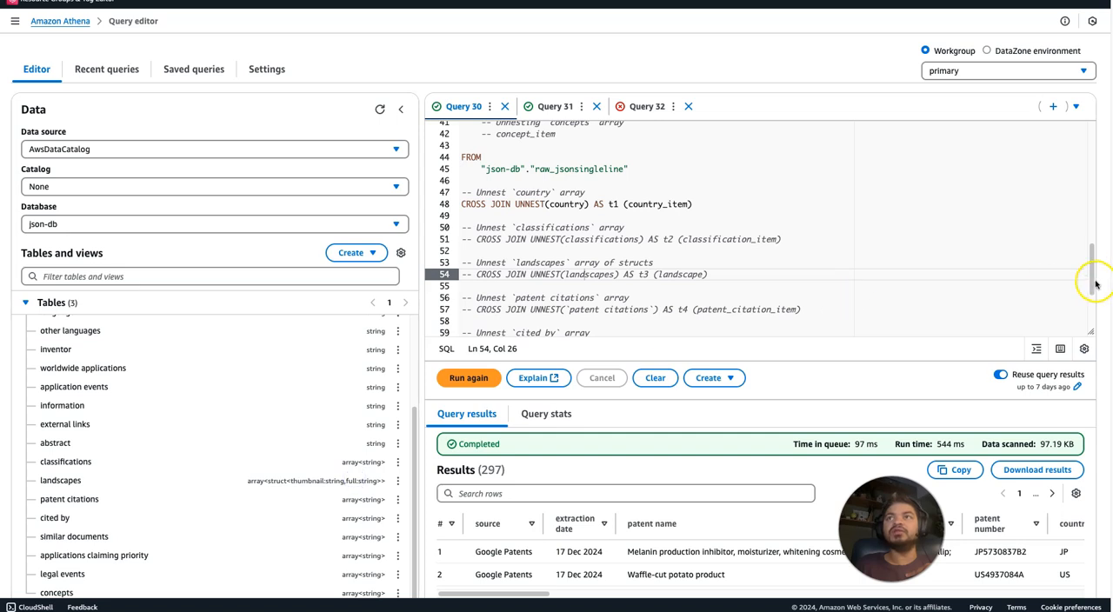
Uncomment and indent the CROSS JOIN UNNEST(landscapes) AS t3 (landscape) line in Query 30.
drag(476, 273, 458, 274)
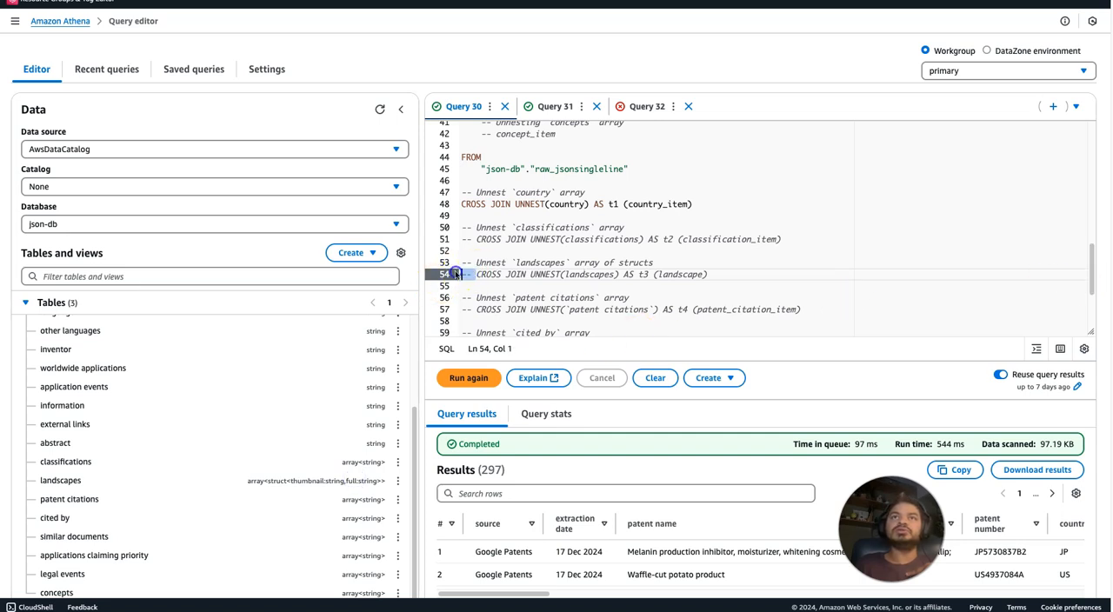
key(BackSpace)
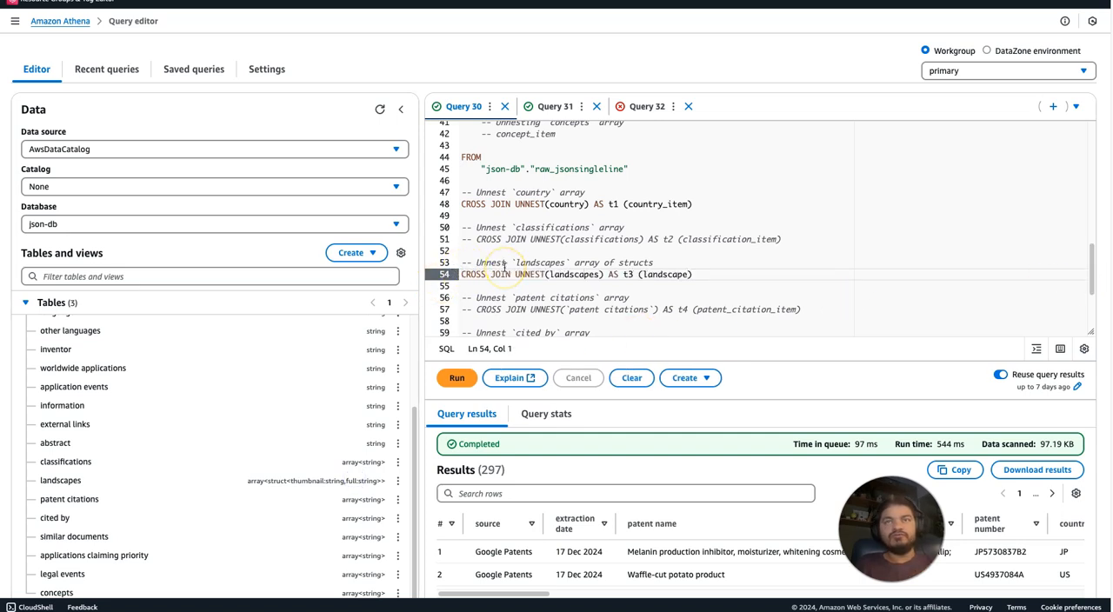
key(Tab)
Uncomment the landscape.thumbnail and landscape.full lines in the SELECT list and run the query.
drag(1089, 260, 1088, 179)
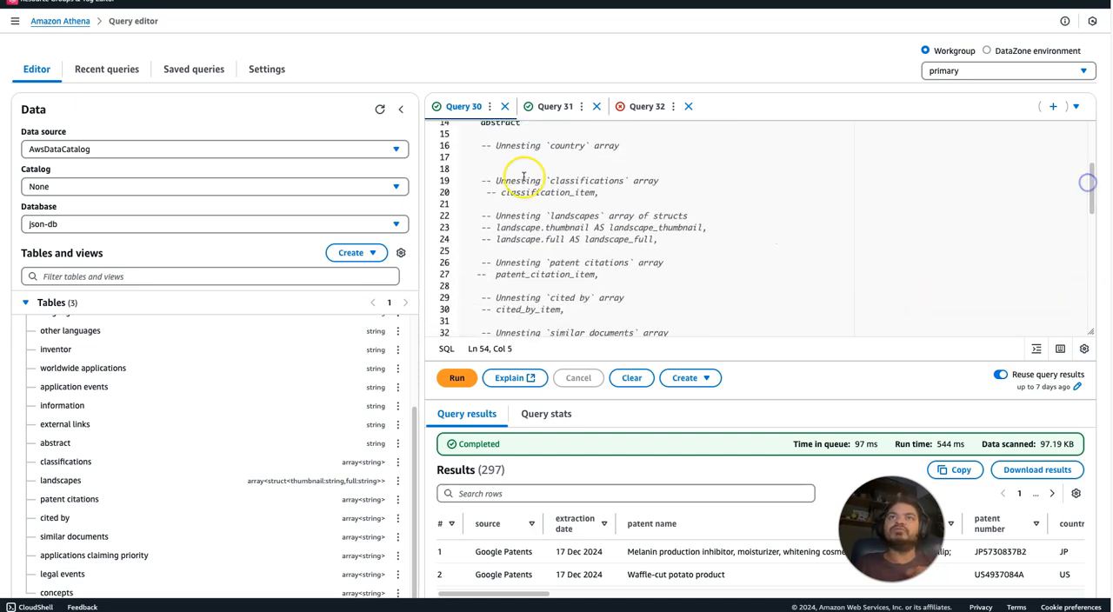
click(487, 227)
key(Delete)
drag(494, 239, 472, 239)
key(Delete)
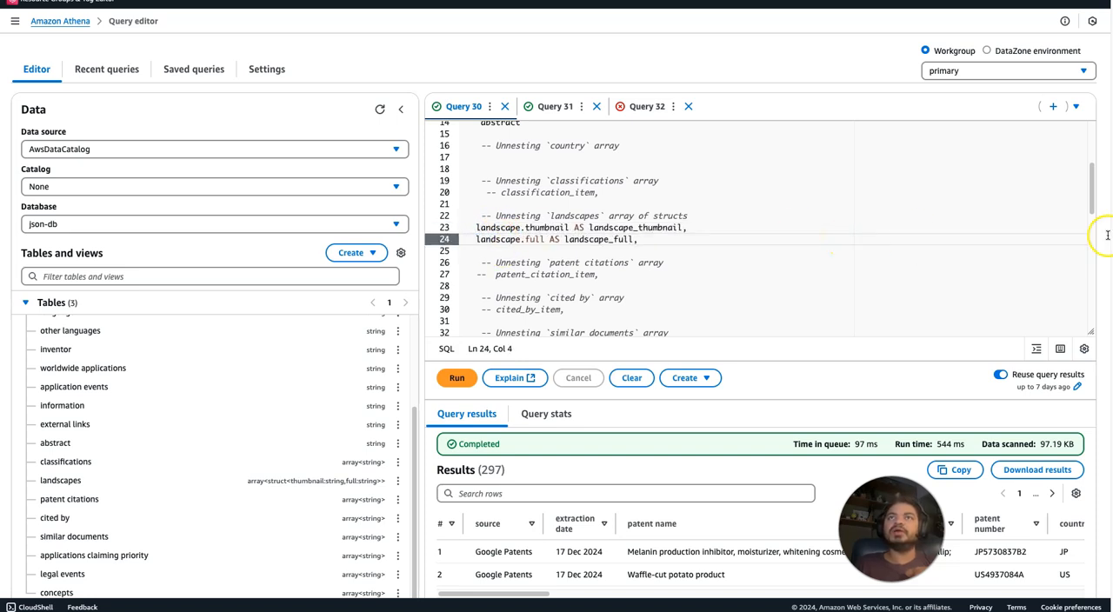
drag(1086, 187, 1087, 235)
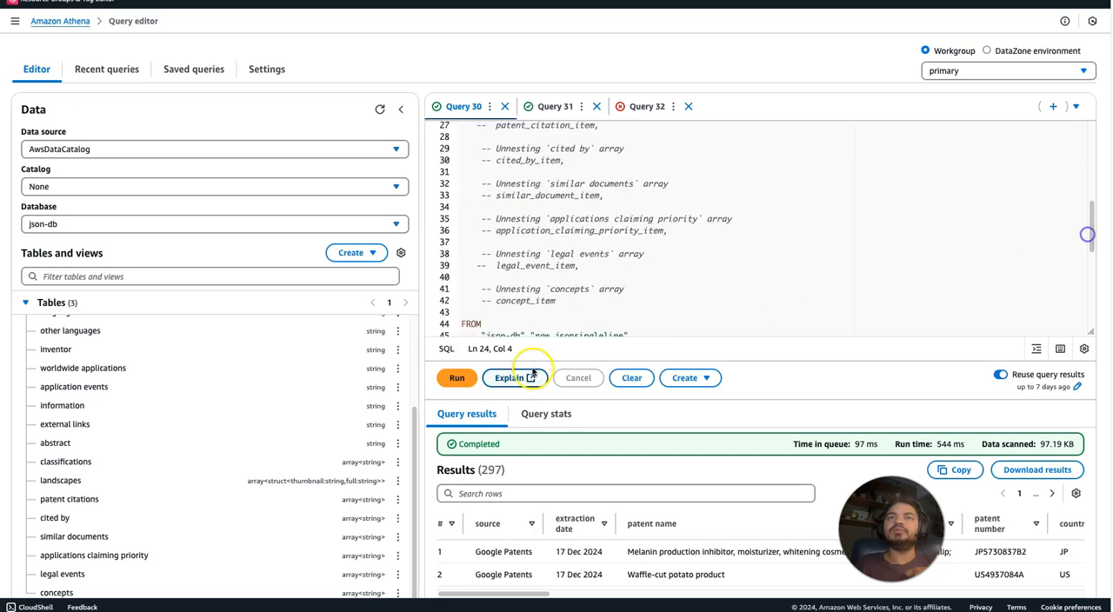
click(455, 377)
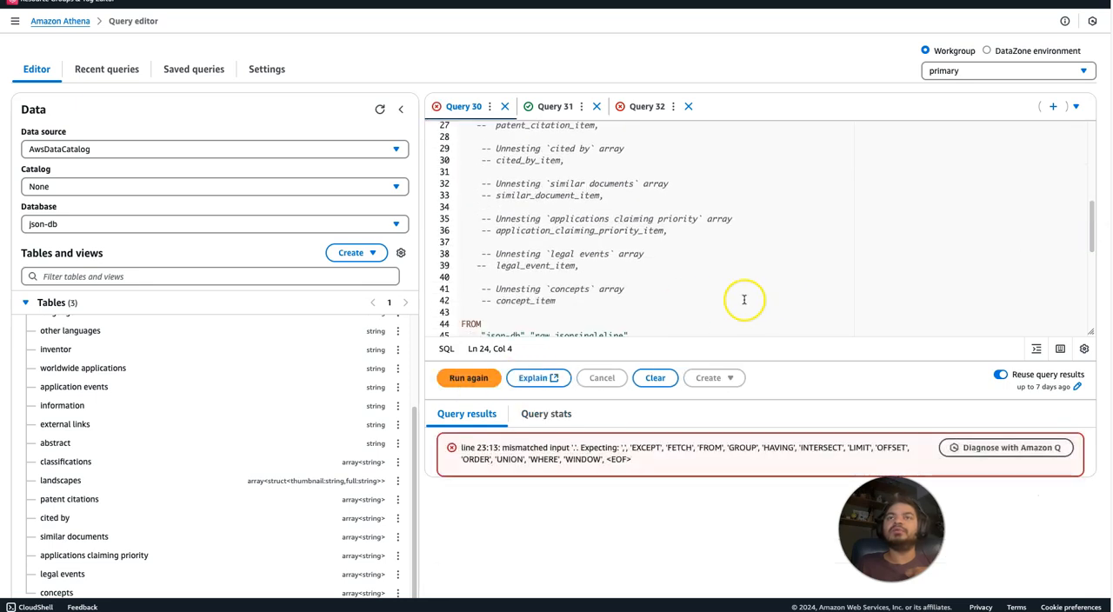
Add the missing comma after abstract in the SELECT list and rerun the query.
click(848, 259)
drag(1087, 231, 1093, 173)
click(531, 184)
text(,)
key(ctrl+Return)
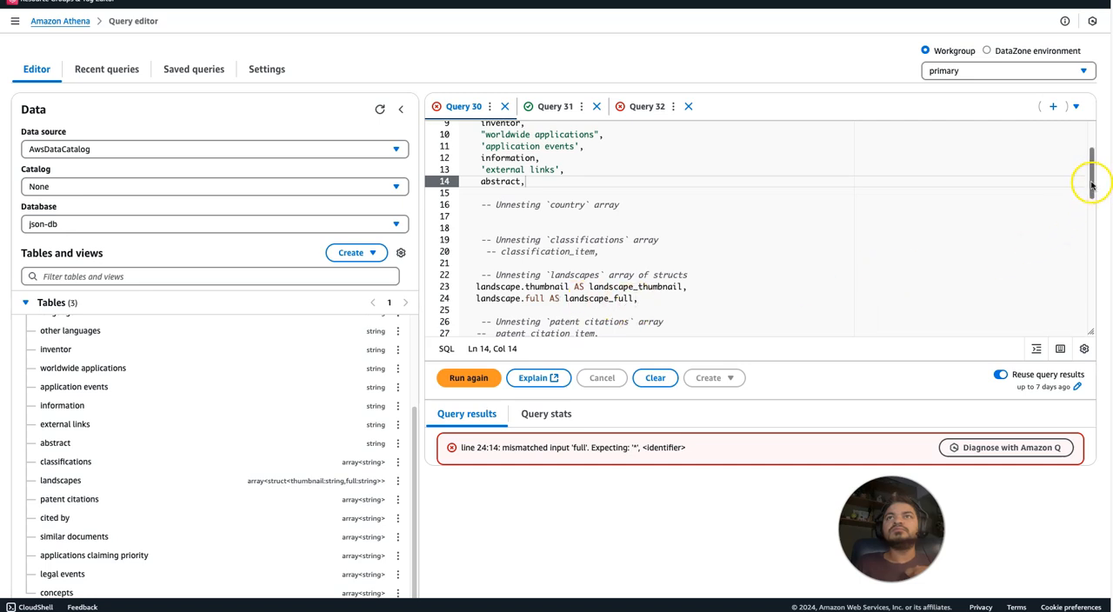
Remove the trailing comma after landscape_full and run the query again.
click(651, 298)
key(BackSpace)
click(457, 377)
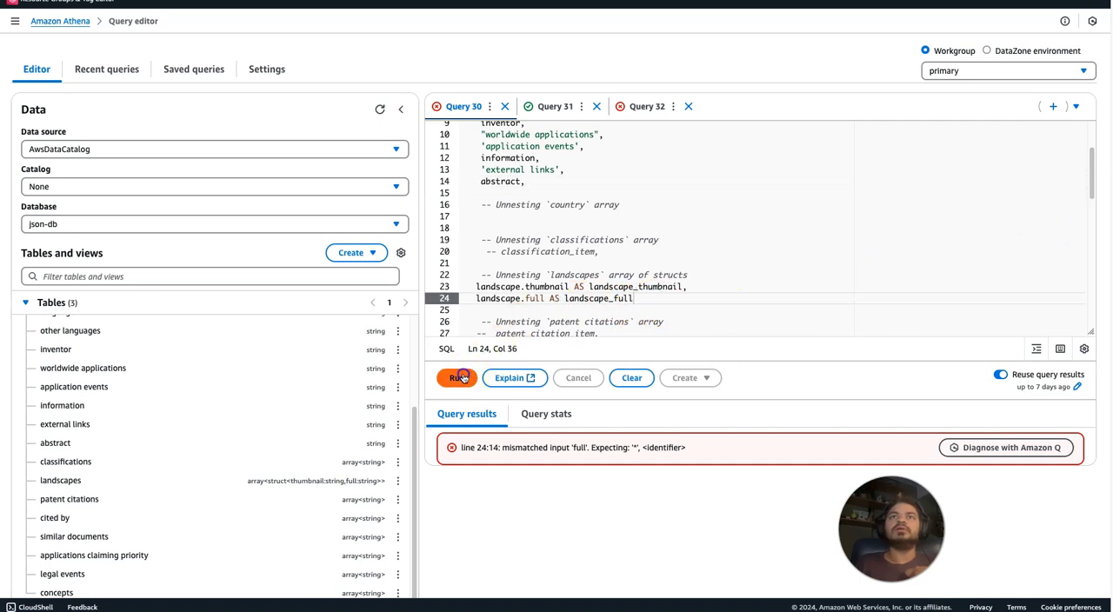
Examine the landscapes join clause and the landscape fields of the SELECT list for the cause of the query error.
click(752, 270)
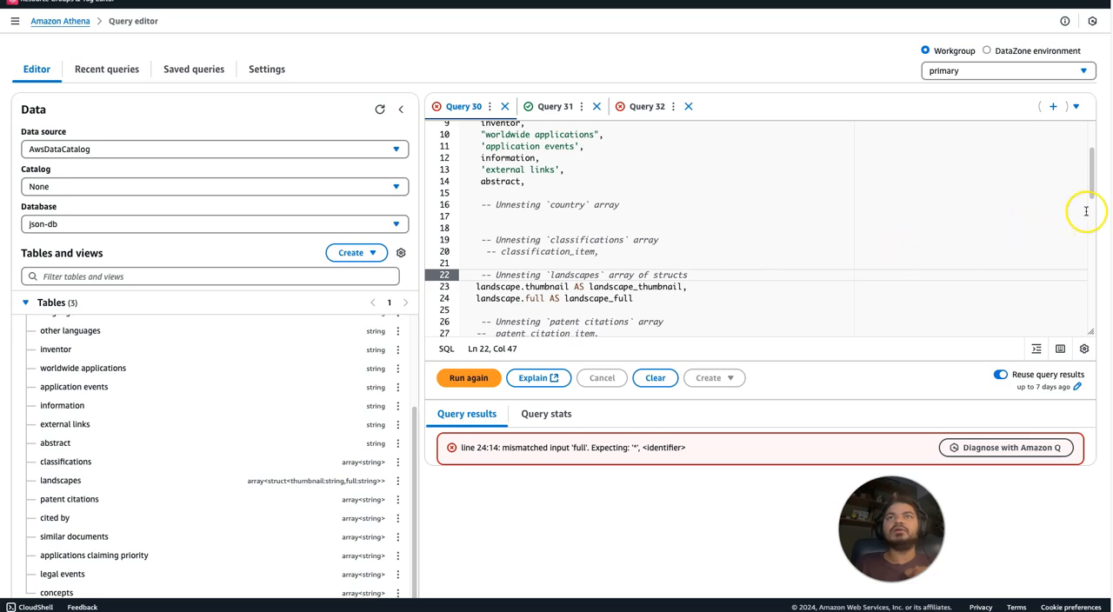
drag(1089, 174, 1098, 284)
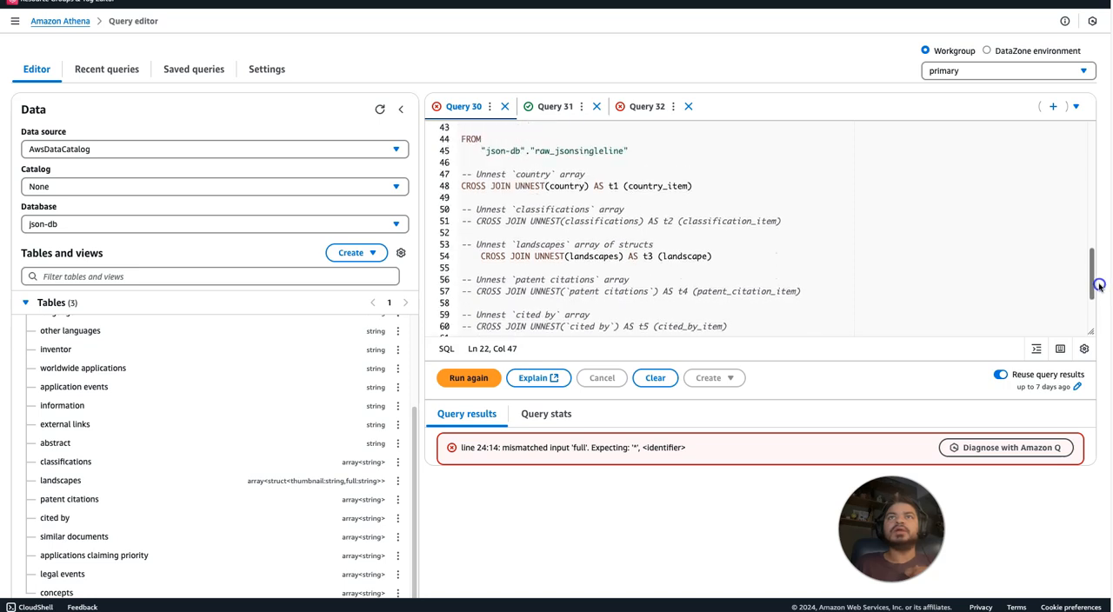
drag(1099, 285, 1073, 186)
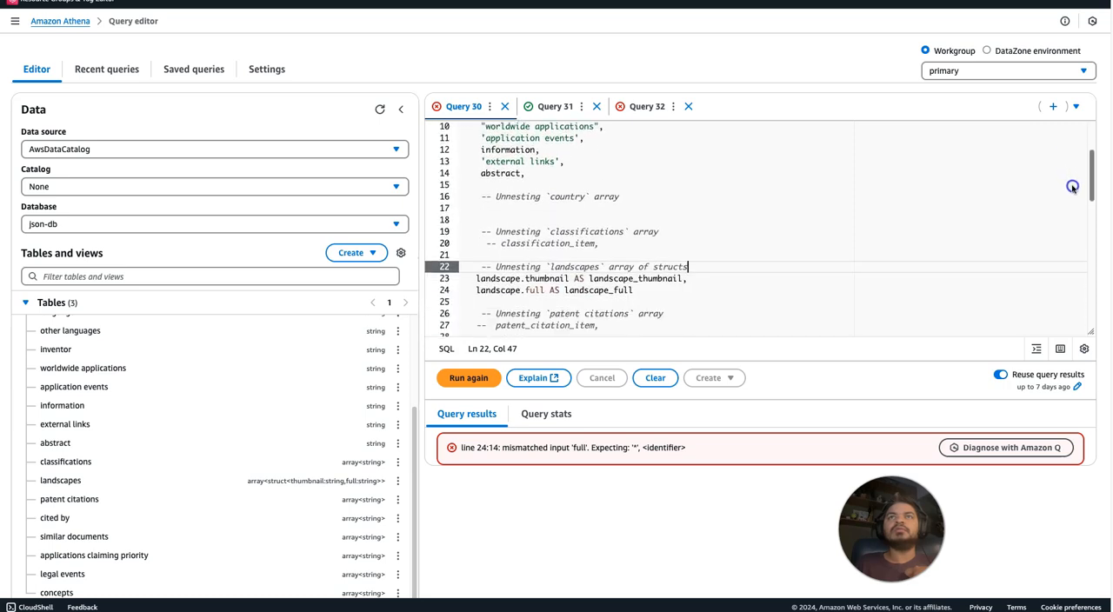
drag(1073, 186, 1078, 203)
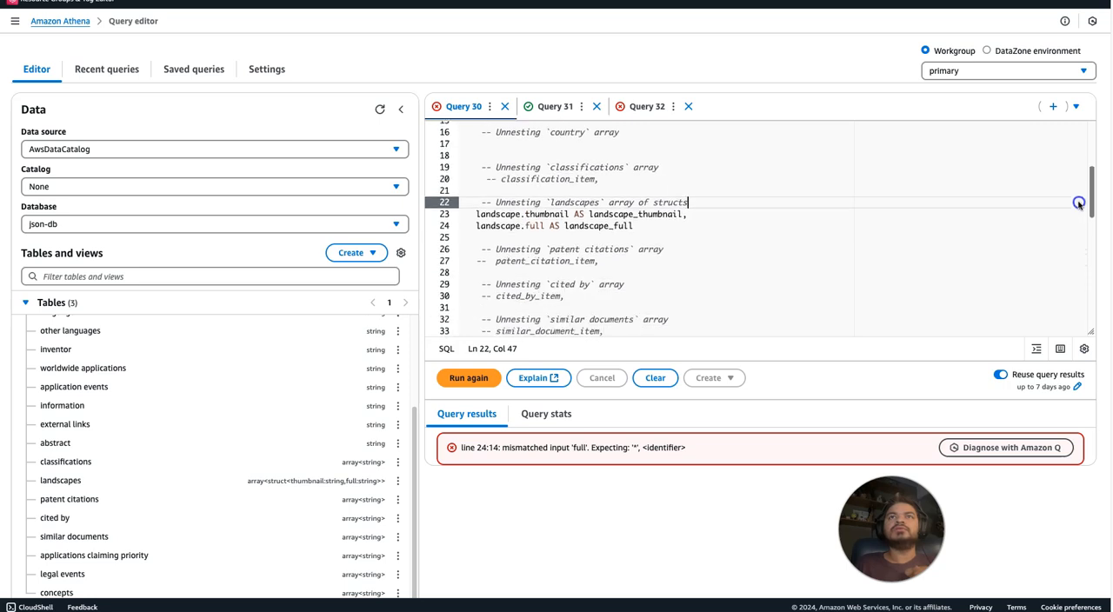
Rerun the query with landscape.full on line 24 and examine the resulting error message.
click(701, 225)
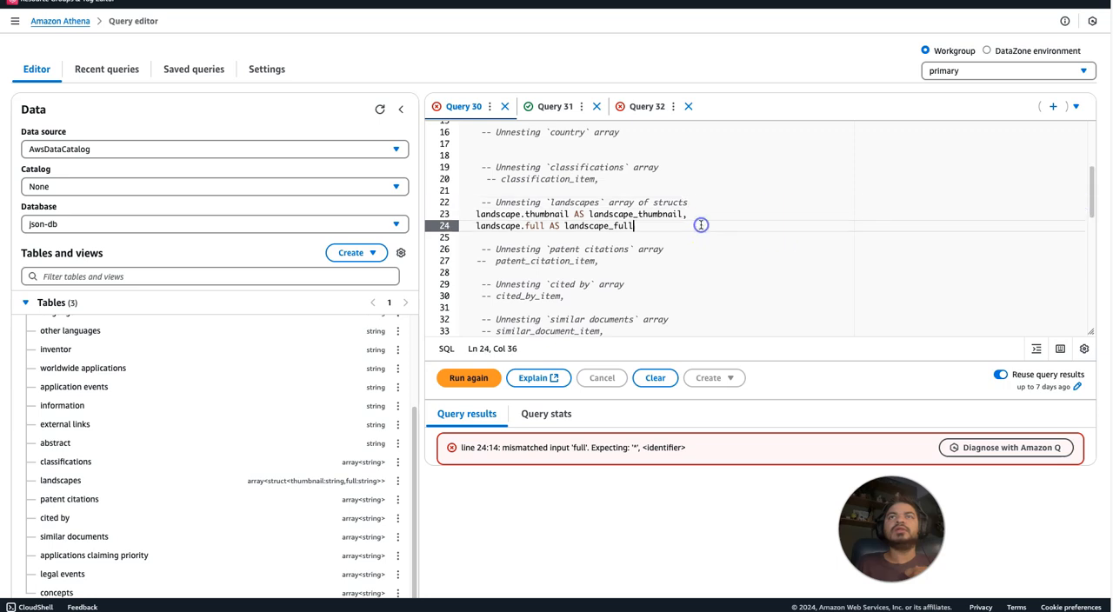
click(533, 226)
click(468, 379)
click(469, 390)
drag(476, 448, 573, 450)
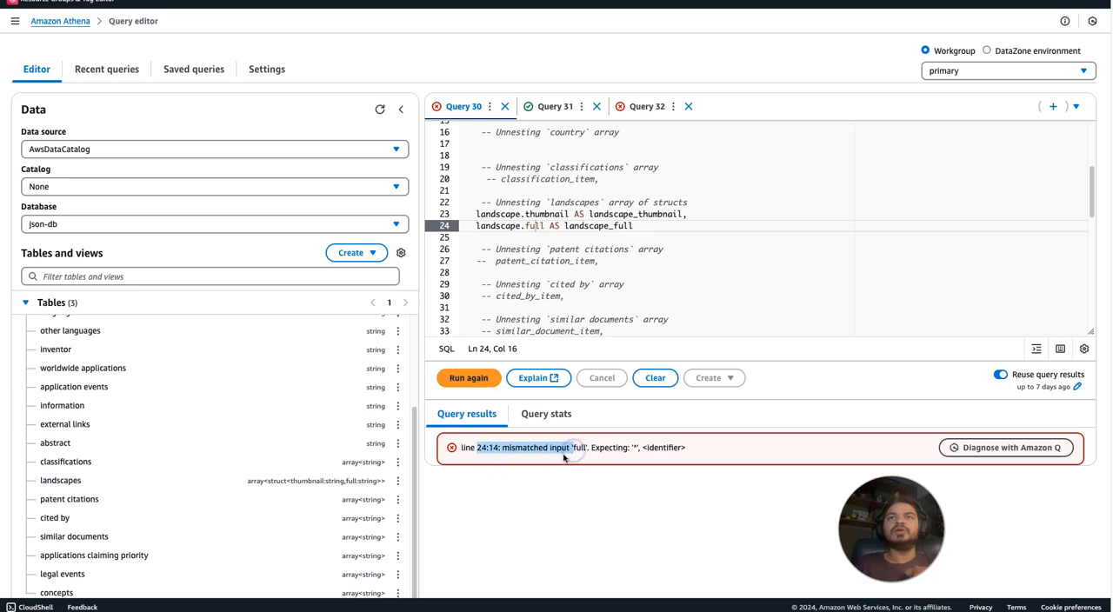
click(563, 457)
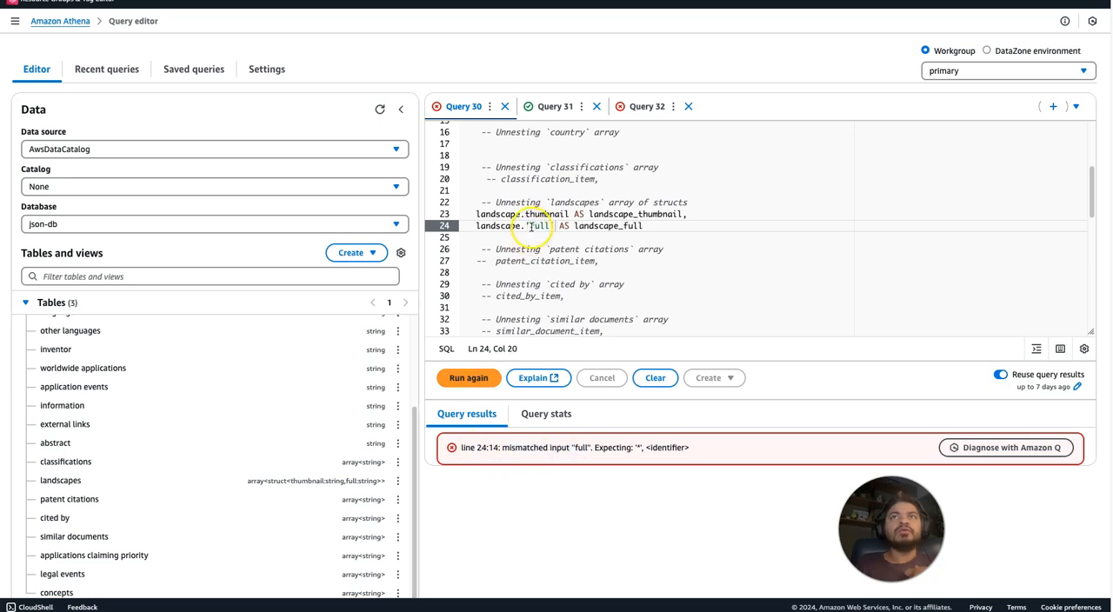
Remove the single quotes around full on line 24 and rerun the query.
click(531, 227)
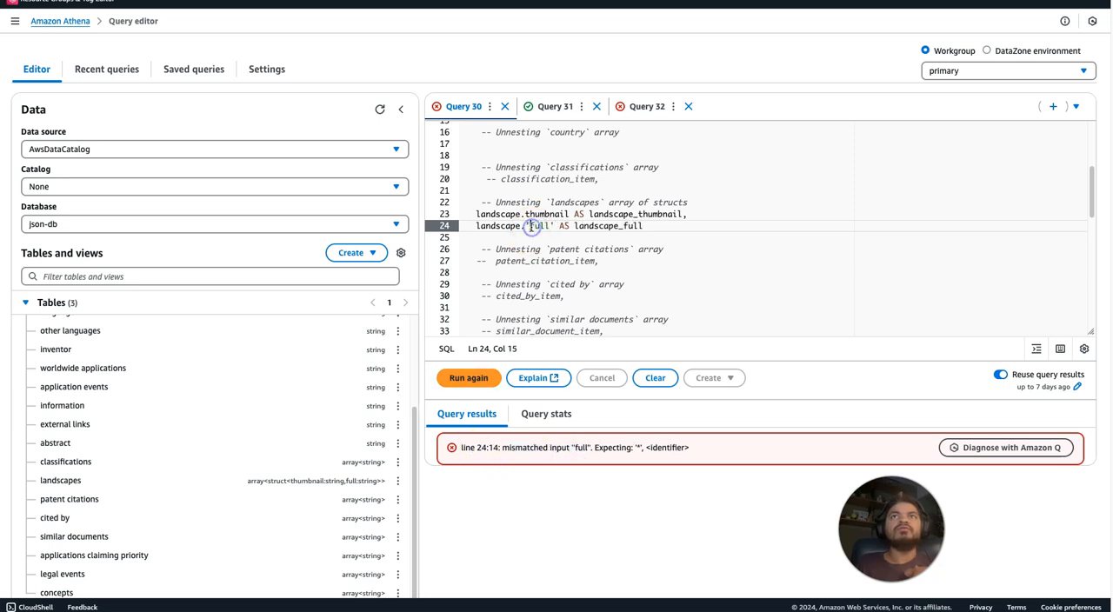
key(BackSpace)
click(548, 224)
key(BackSpace)
click(459, 379)
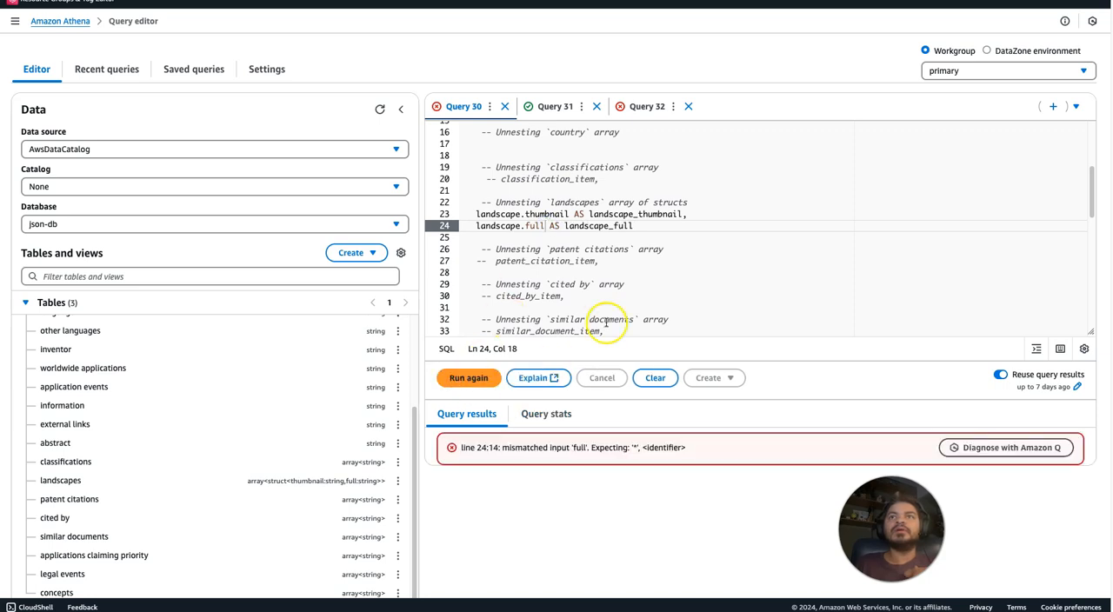
Comment out the landscape.full line, remove the comma after landscape_thumbnail, and run the query to view the thumbnail column.
click(476, 226)
text(--)
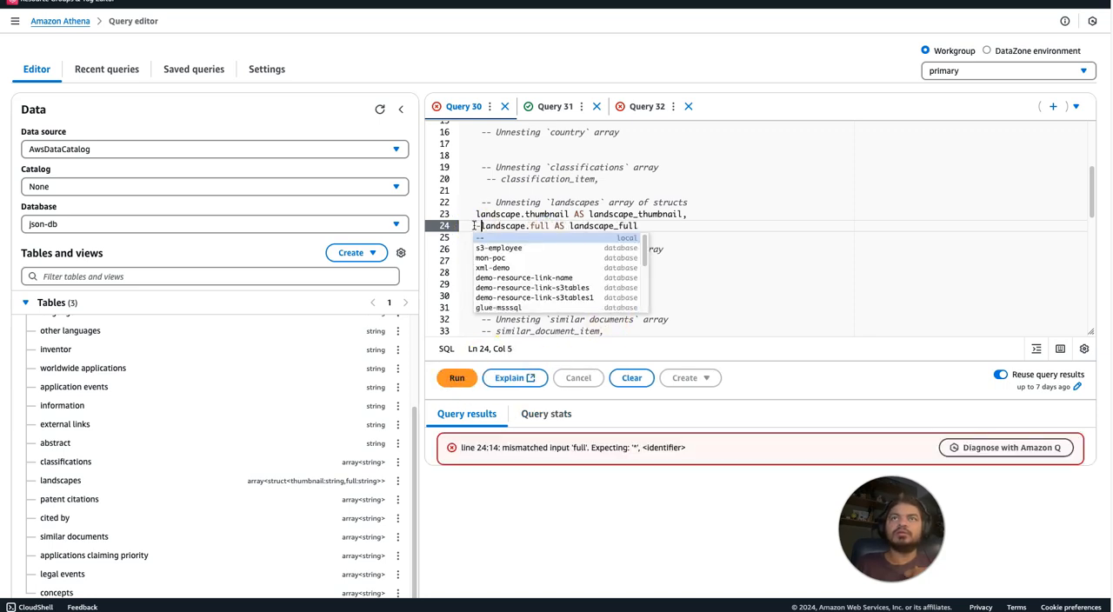
click(686, 214)
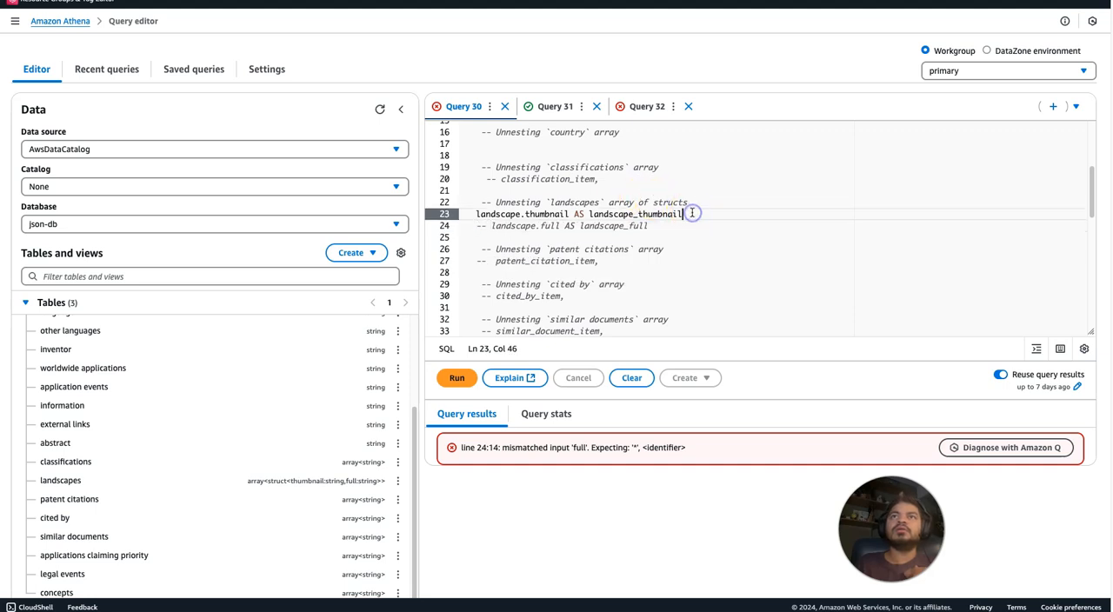
click(458, 379)
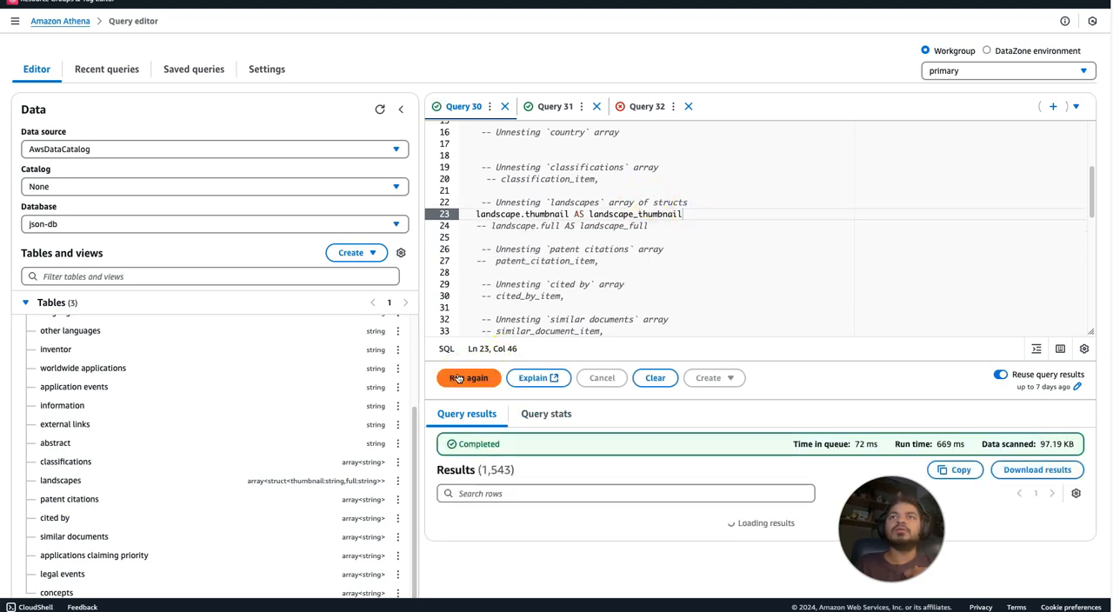
drag(519, 594, 1064, 600)
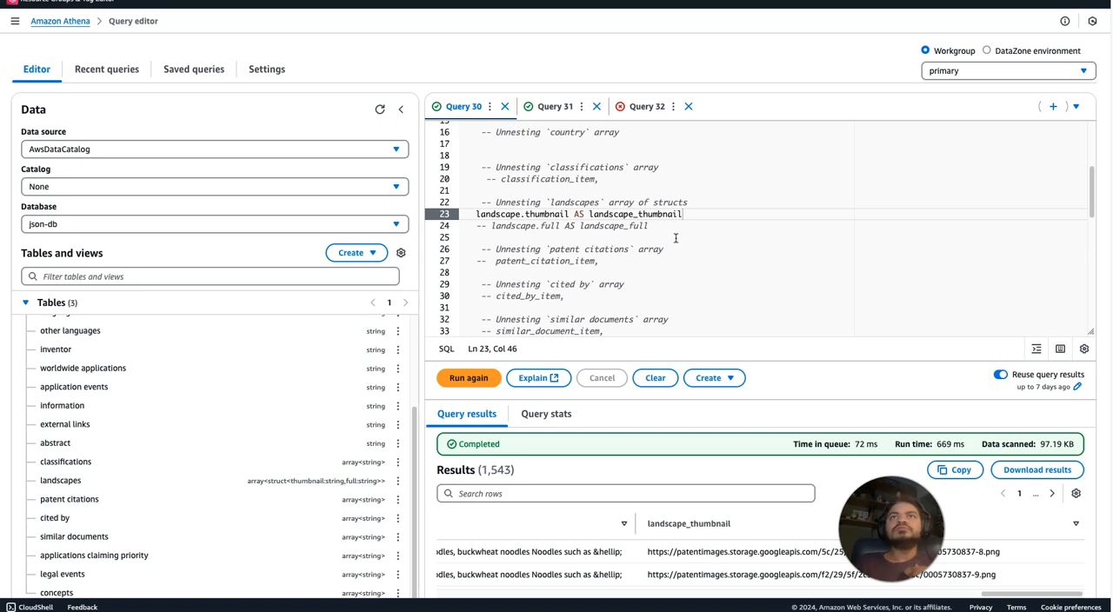
Add a new landscape.full line directly below the landscape.thumbnail line in the SELECT list.
click(698, 206)
click(686, 215)
key(Return)
text(land)
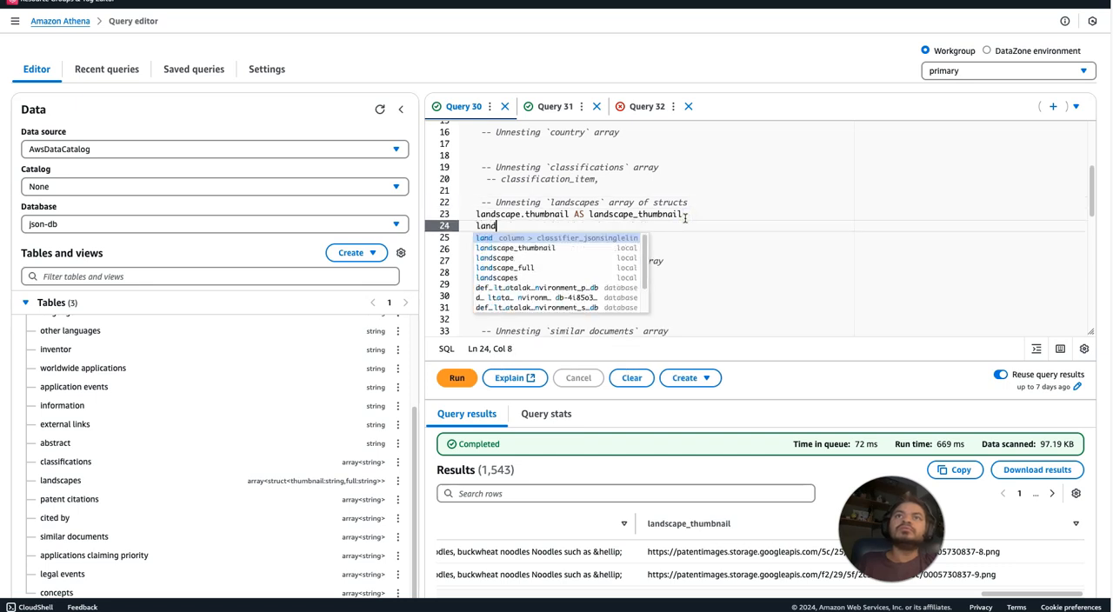
click(602, 258)
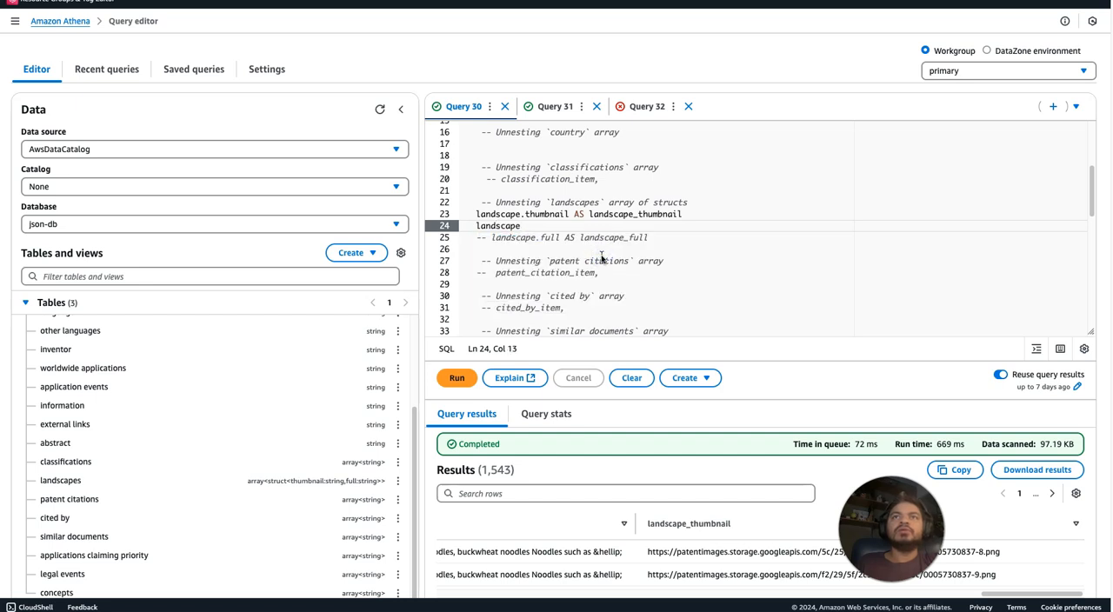
text(.fu)
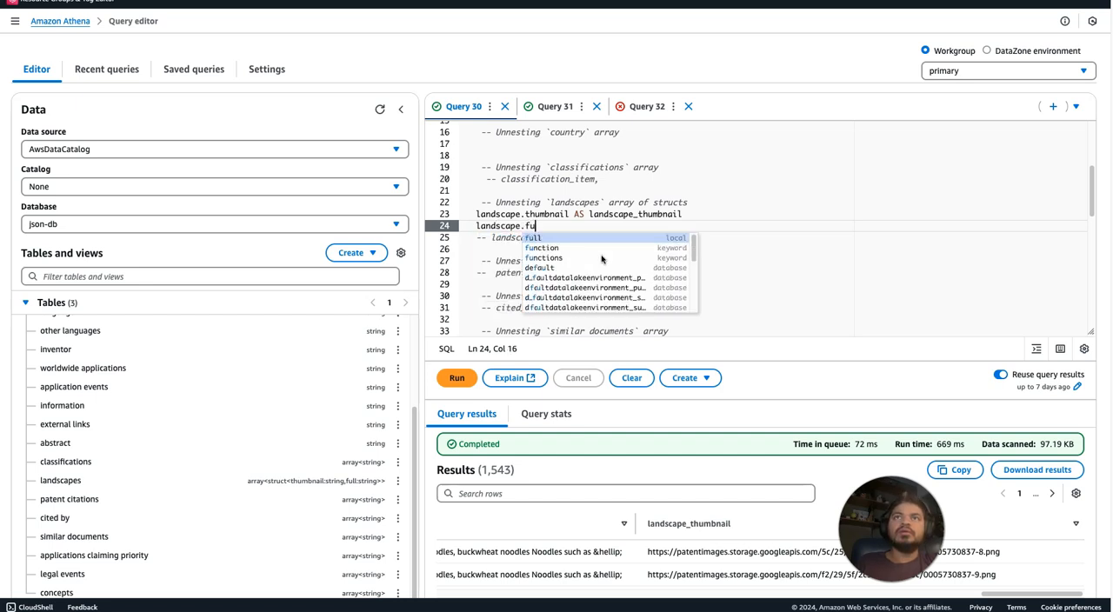
text(ll)
click(767, 203)
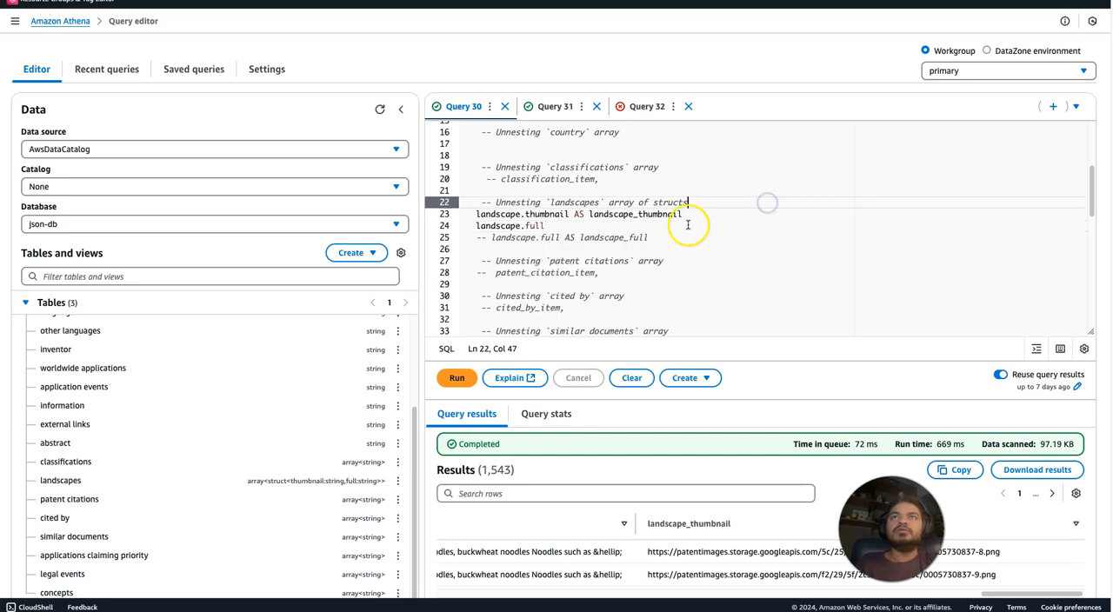
Give the new landscape.full field the alias AS landscape_full and run the query.
click(596, 214)
drag(573, 214, 695, 215)
key(ctrl+c)
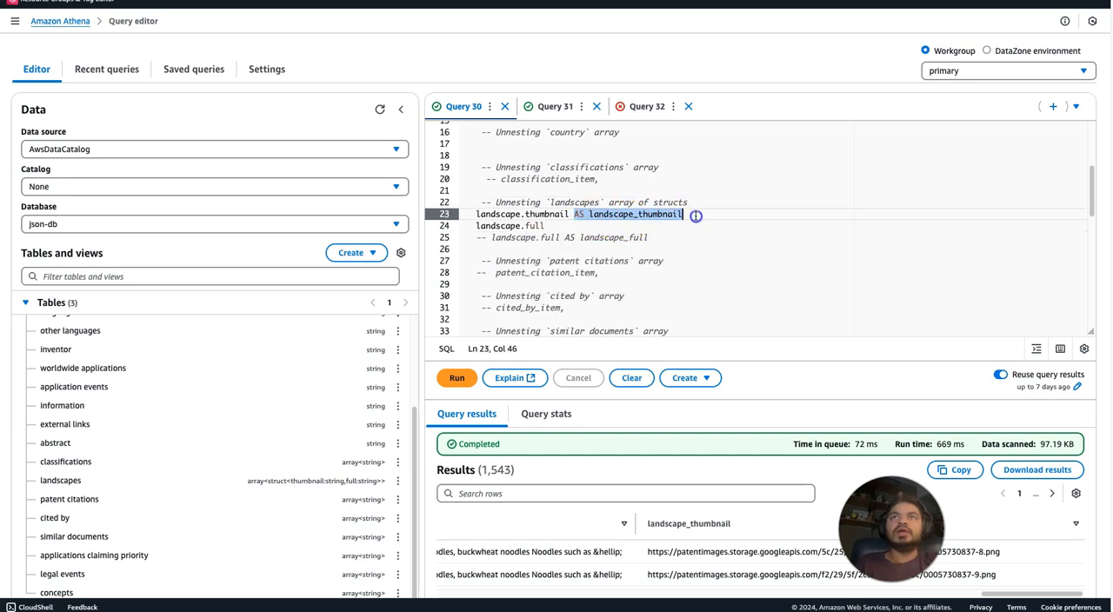
click(593, 226)
key(ctrl+v)
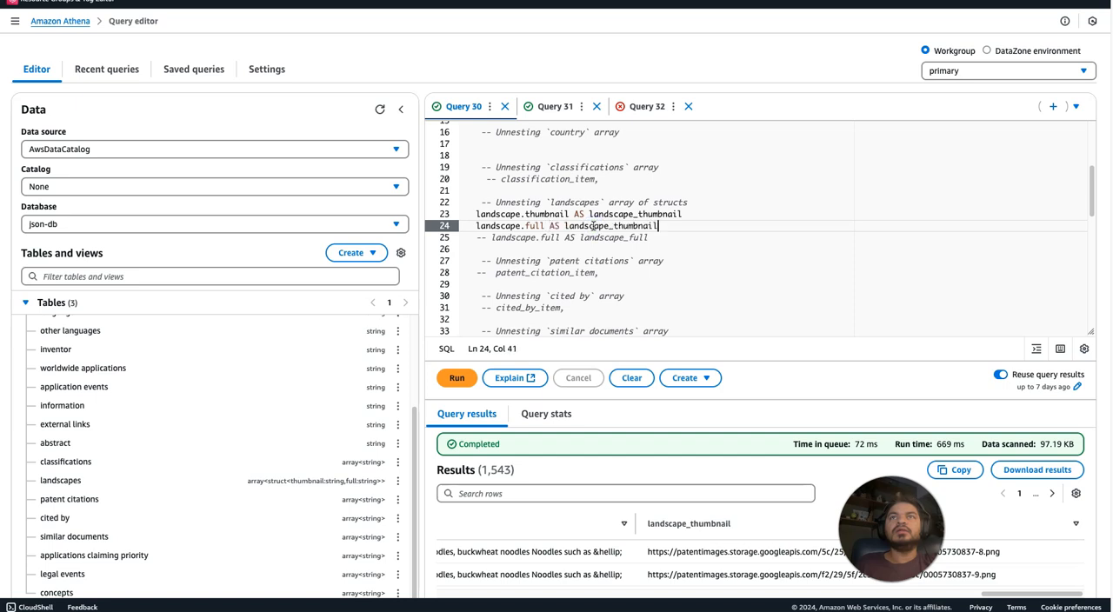
drag(659, 226, 632, 227)
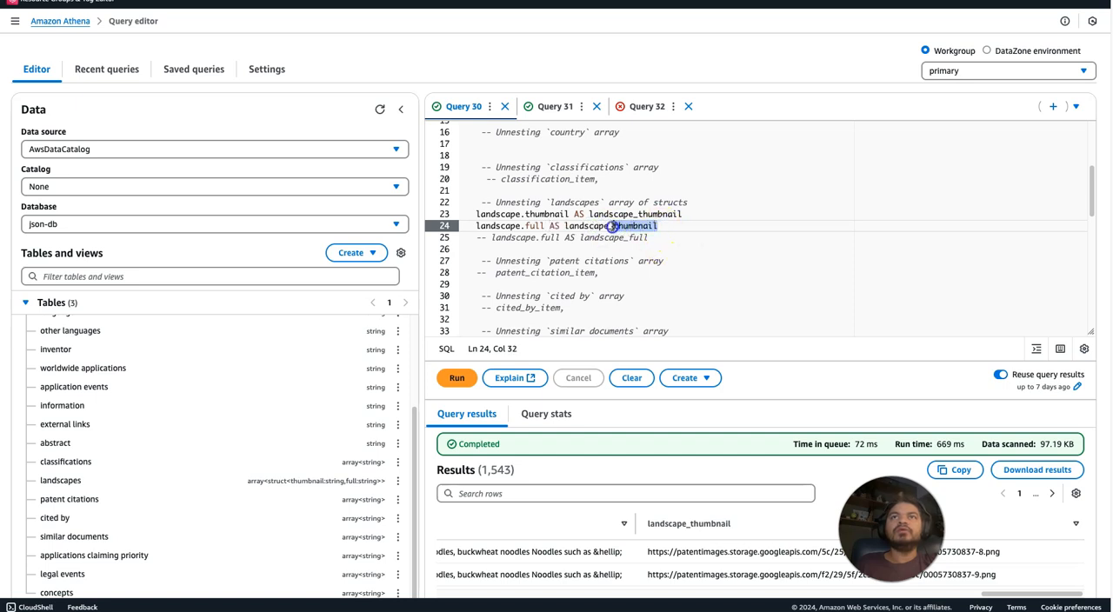
text(full)
click(704, 268)
key(ctrl+Return)
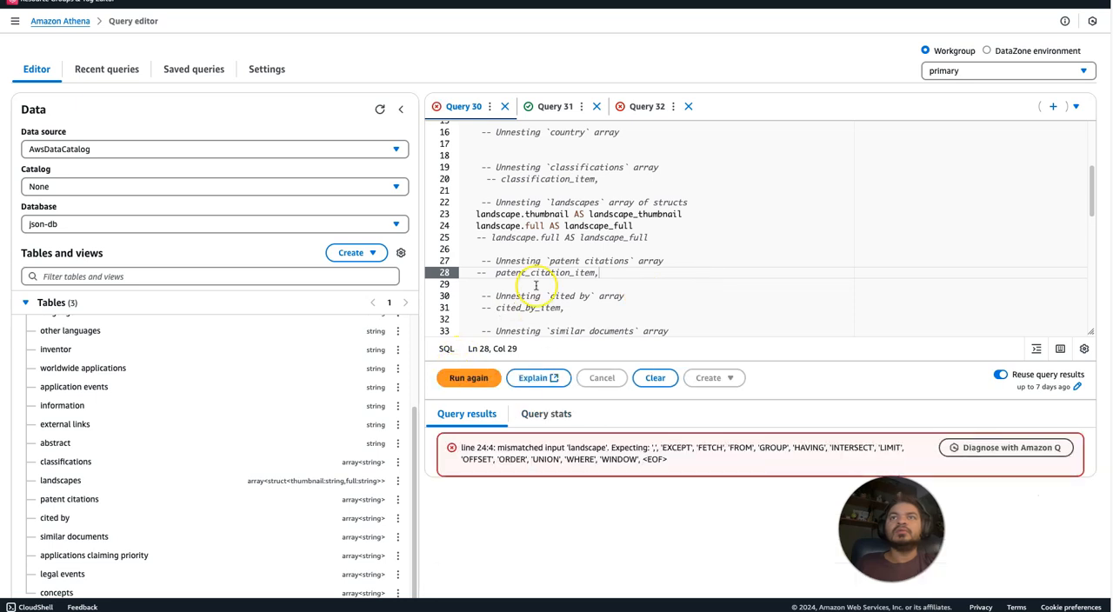
Add the missing comma after landscape_thumbnail and rerun the query.
click(689, 213)
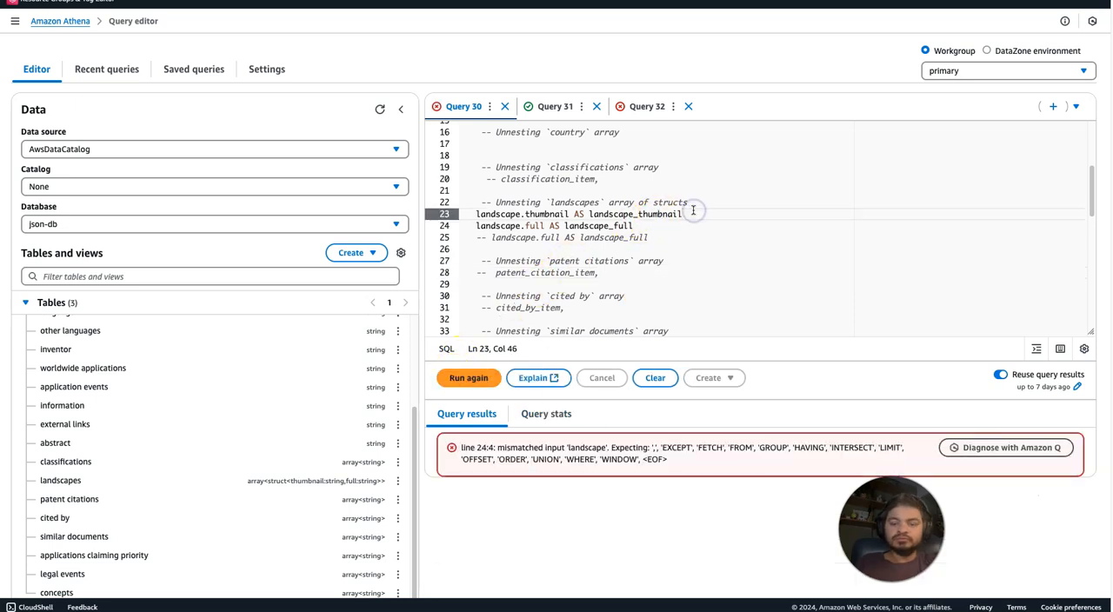
text(,)
click(451, 381)
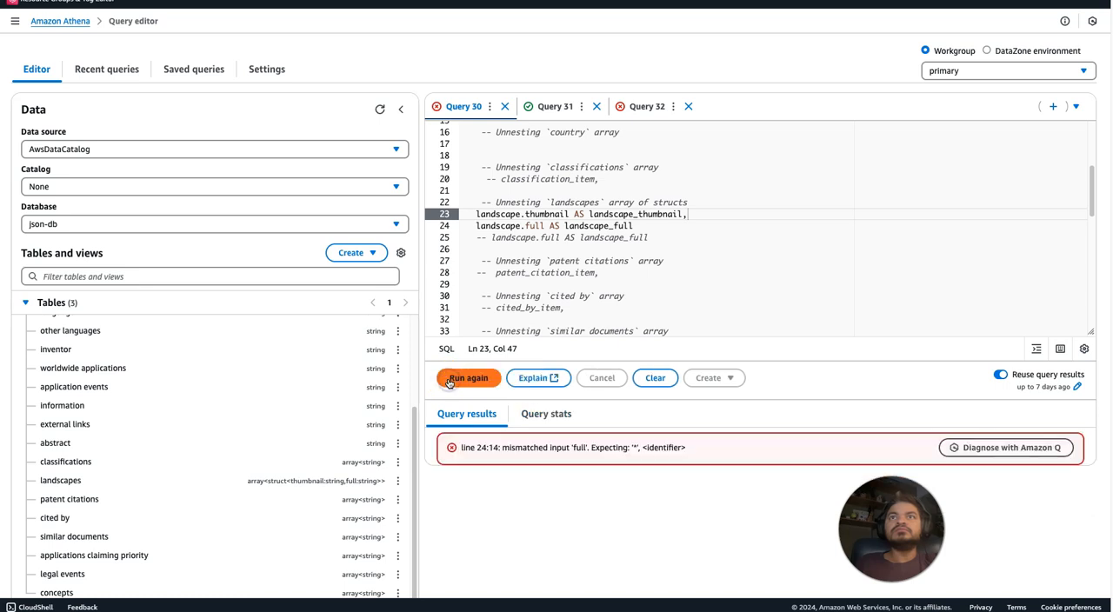
Try replacing full with an asterisk in landscape.full on line 24 and run the query.
click(573, 270)
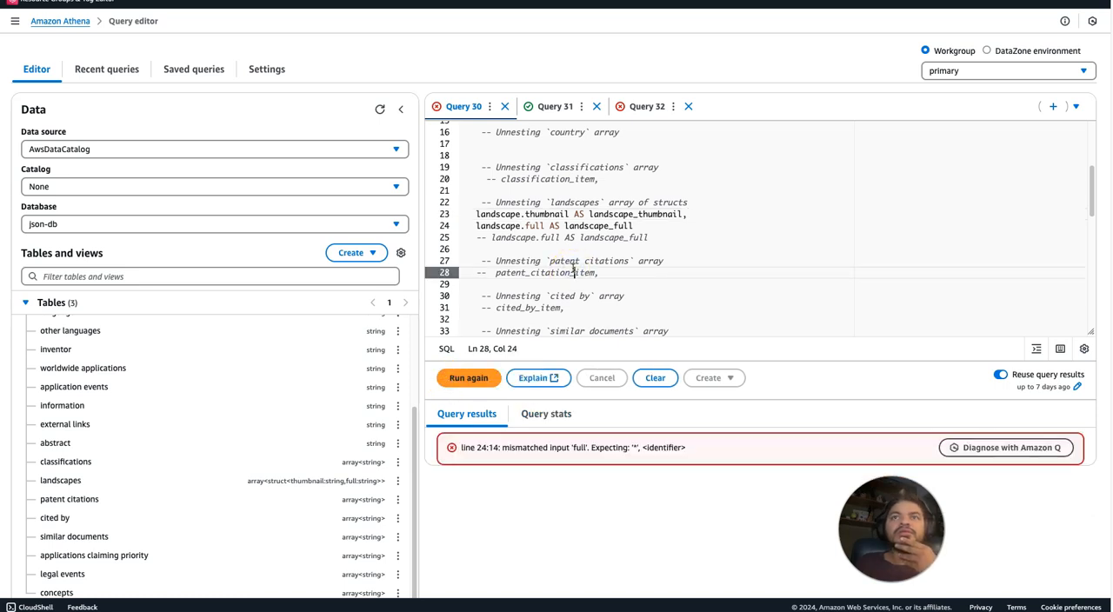
double_click(533, 227)
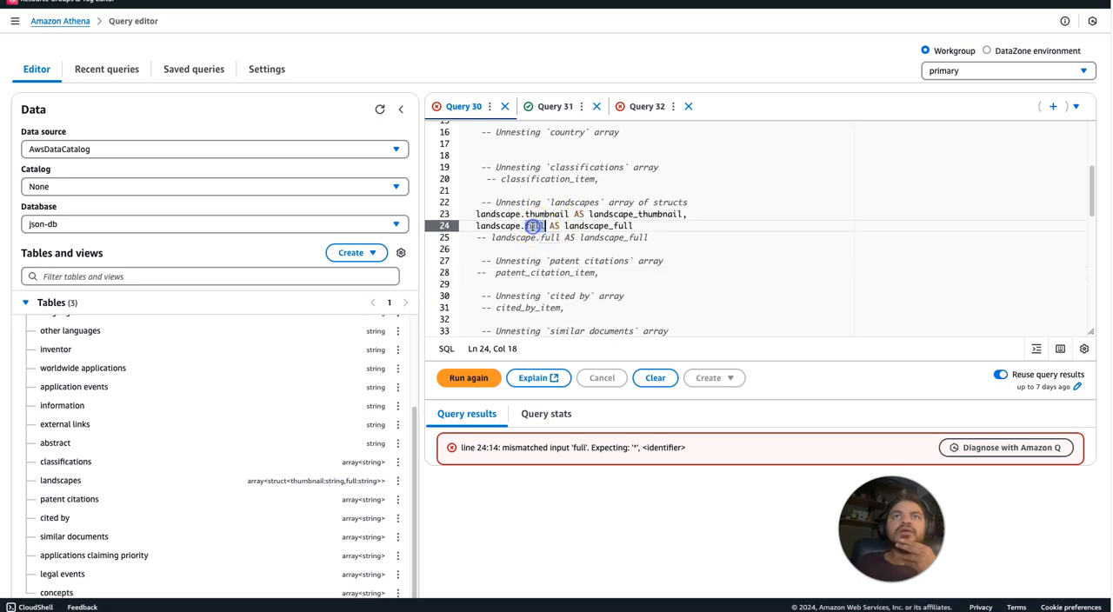
text(*)
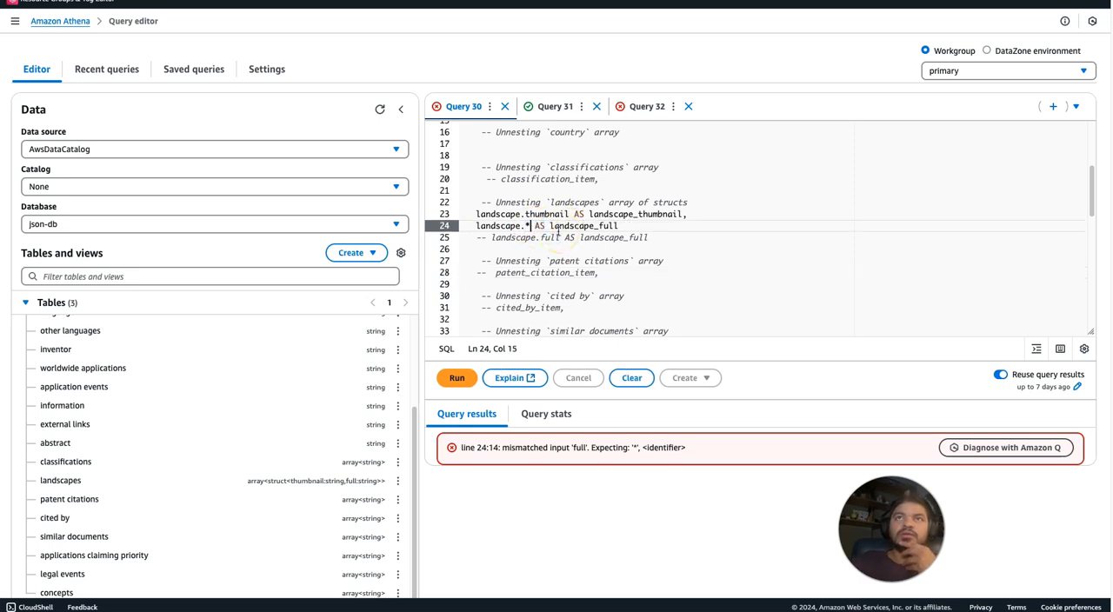
click(448, 379)
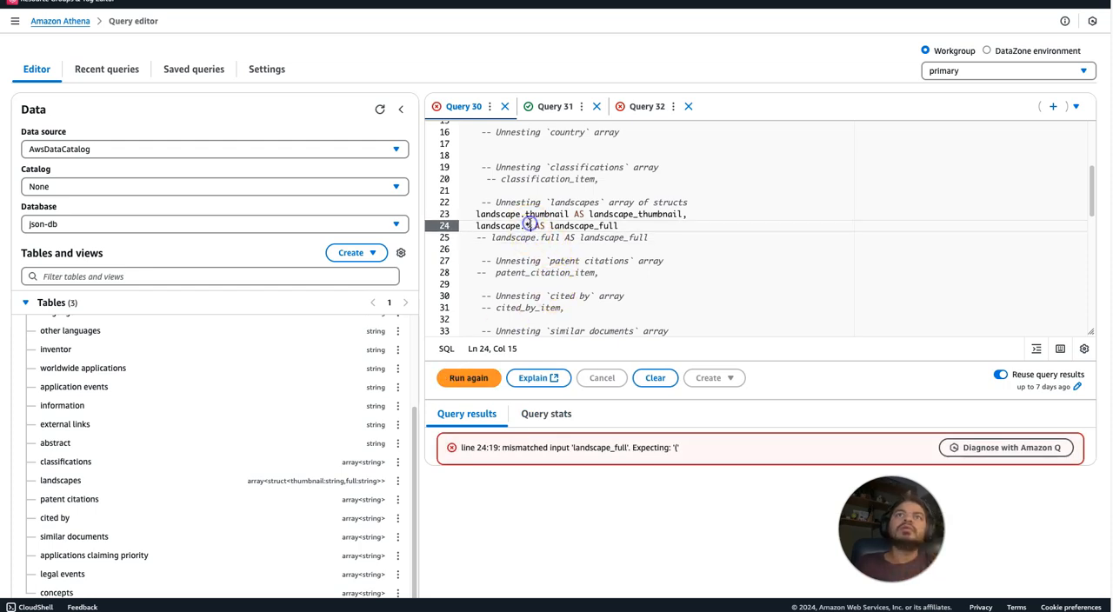
Try replacing the asterisk on line 24 with full wrapped in doubled single quotes, ''full'', and run the query.
key(BackSpace)
text(f)
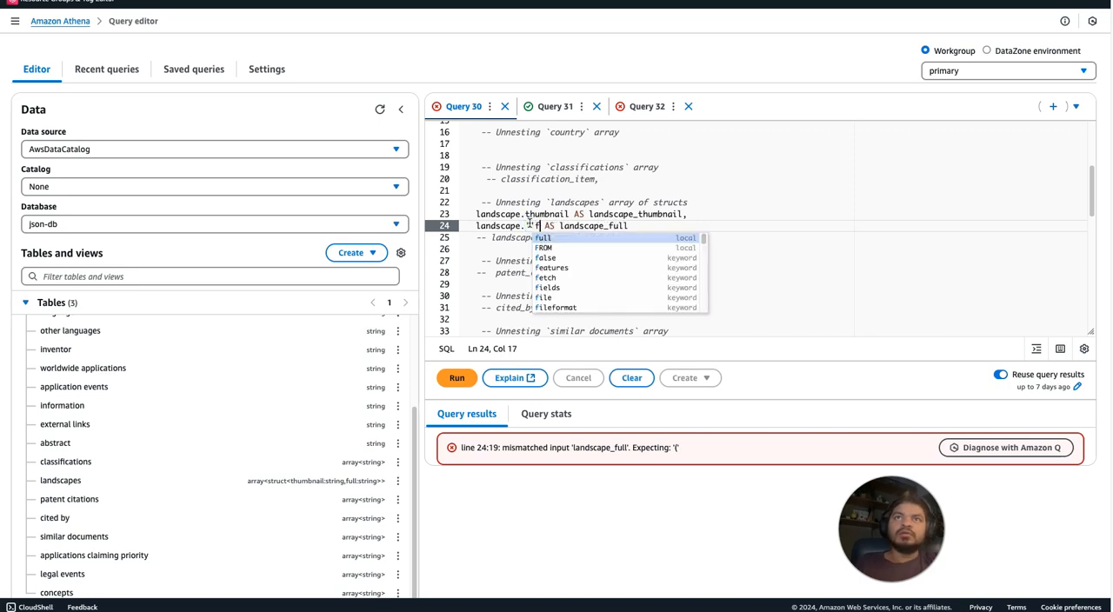
text(ull')
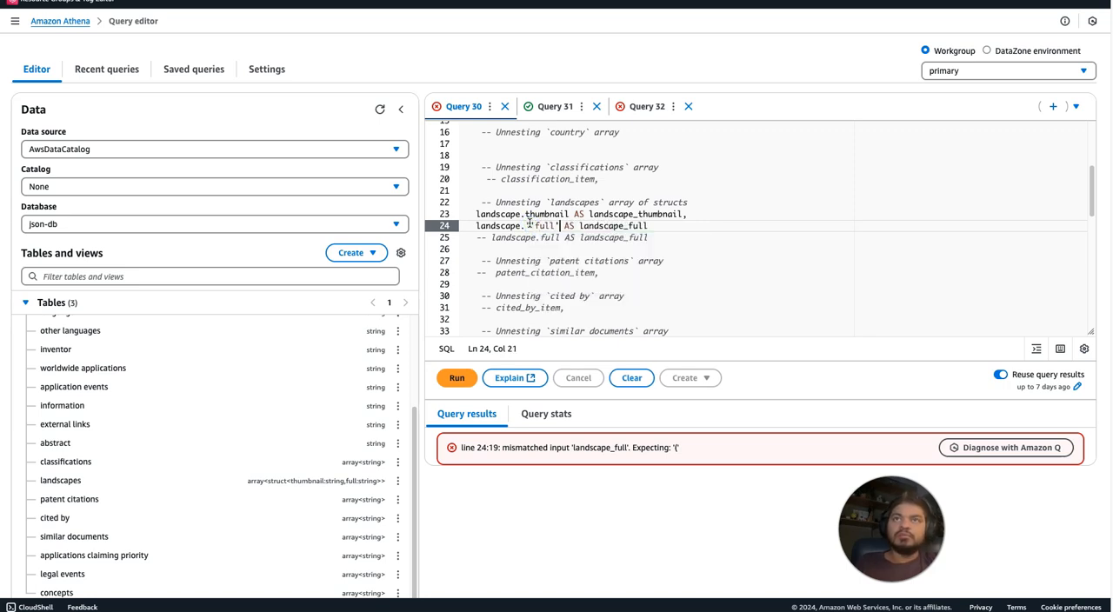
click(722, 229)
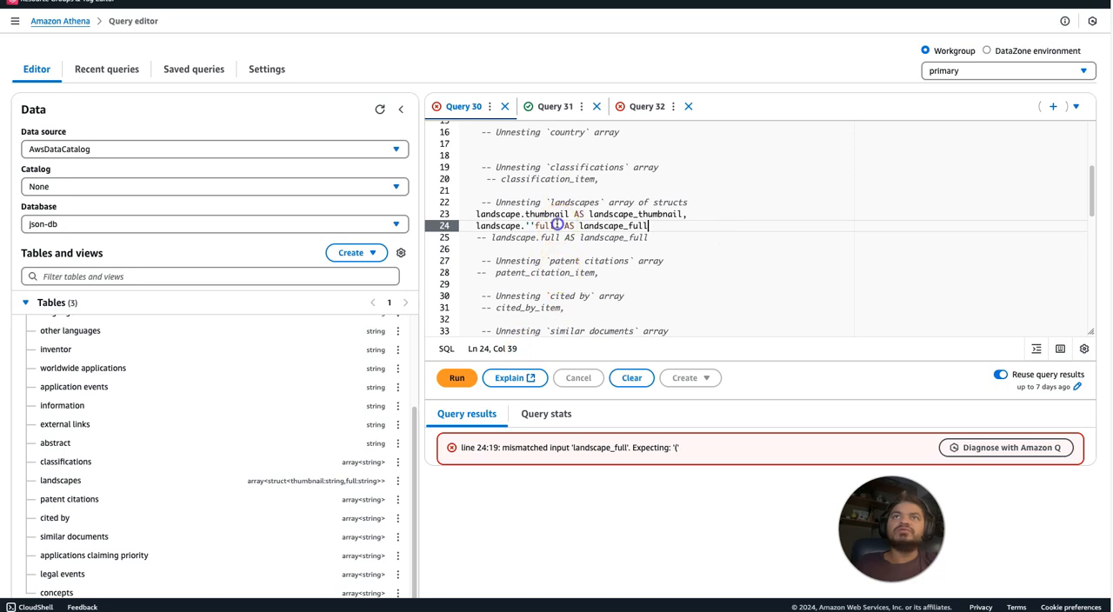
text(')
click(648, 239)
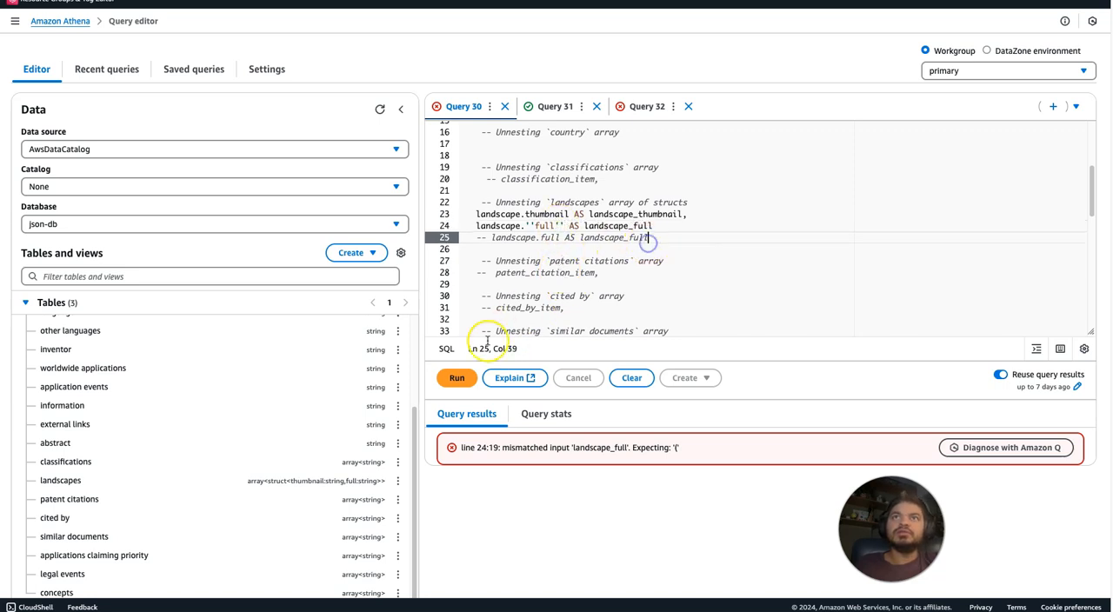
click(456, 379)
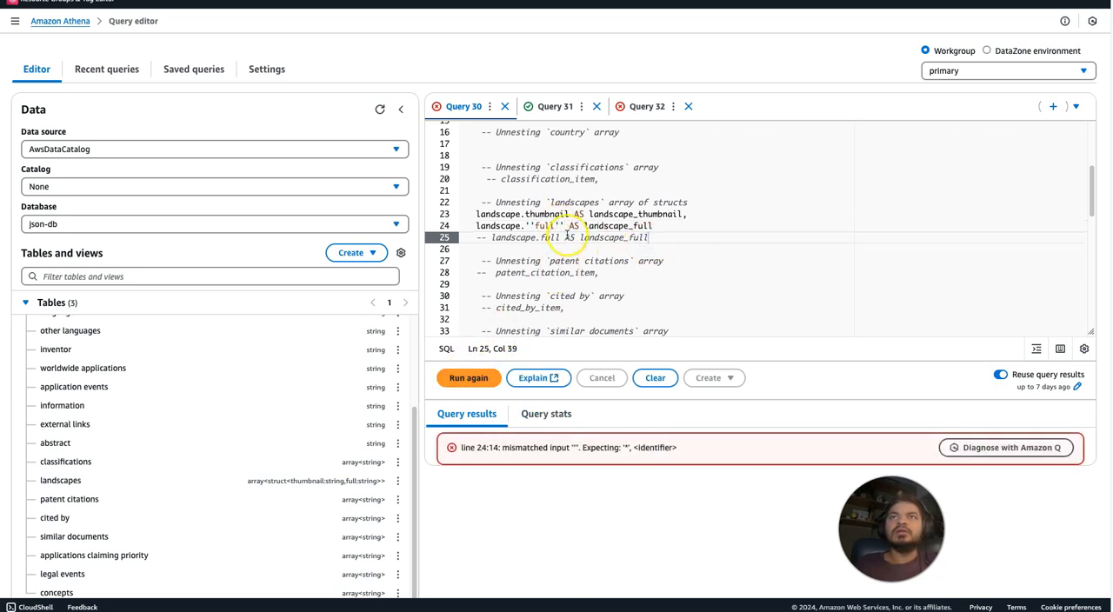
Restore line 24 to landscape.full AS landscape_full by replacing the quoted field name with plain full.
drag(525, 225, 553, 225)
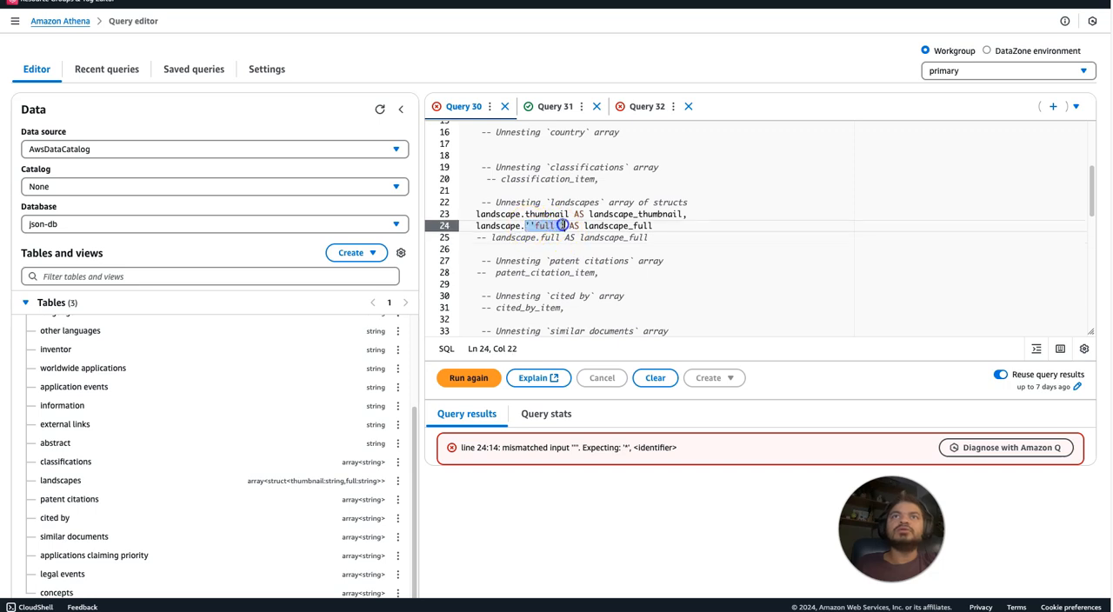
key(BackSpace)
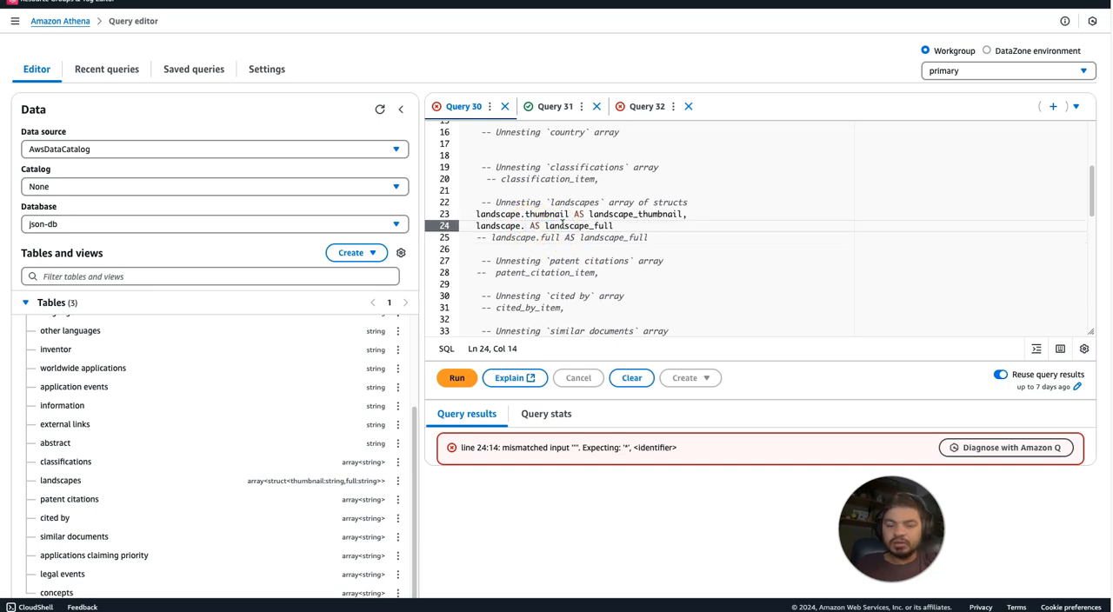
text(full)
click(792, 192)
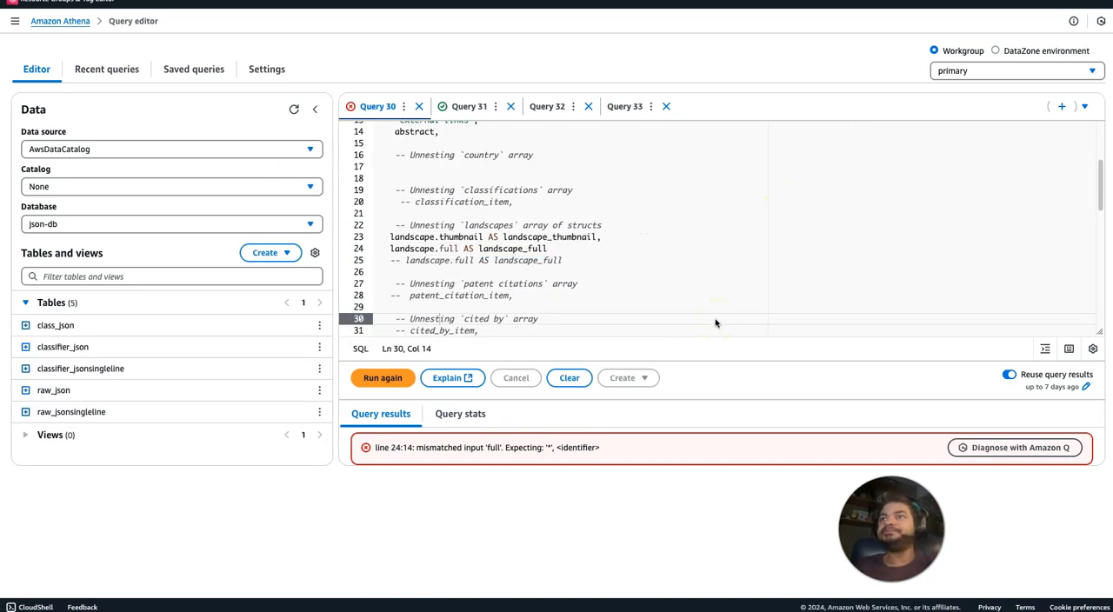
Diagnose the query error with Amazon Q and read its analysis of the input full on line 24.
click(994, 453)
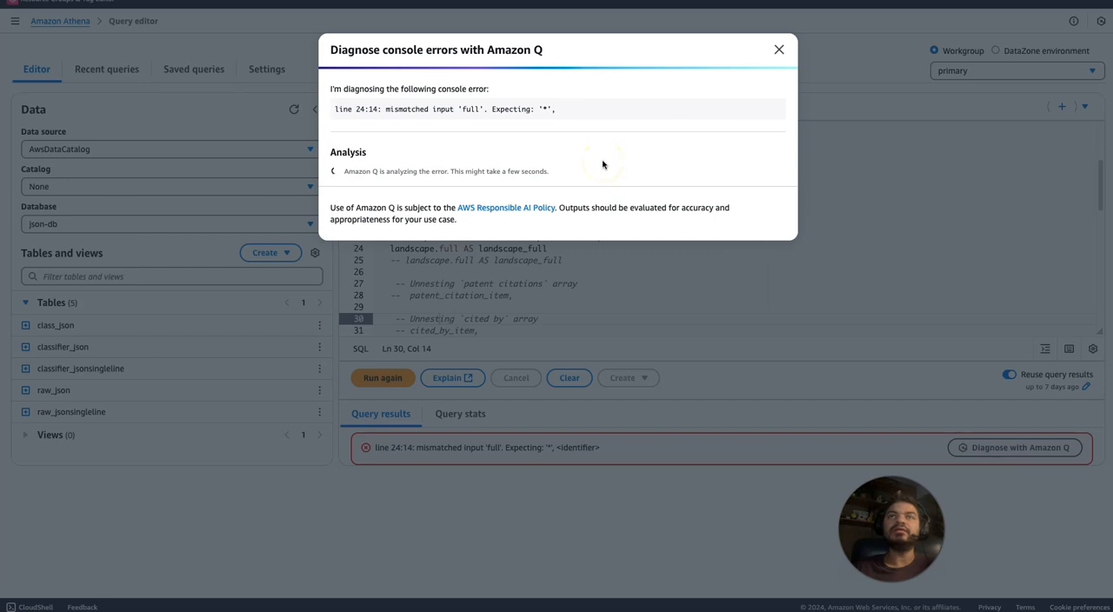
drag(404, 170, 450, 194)
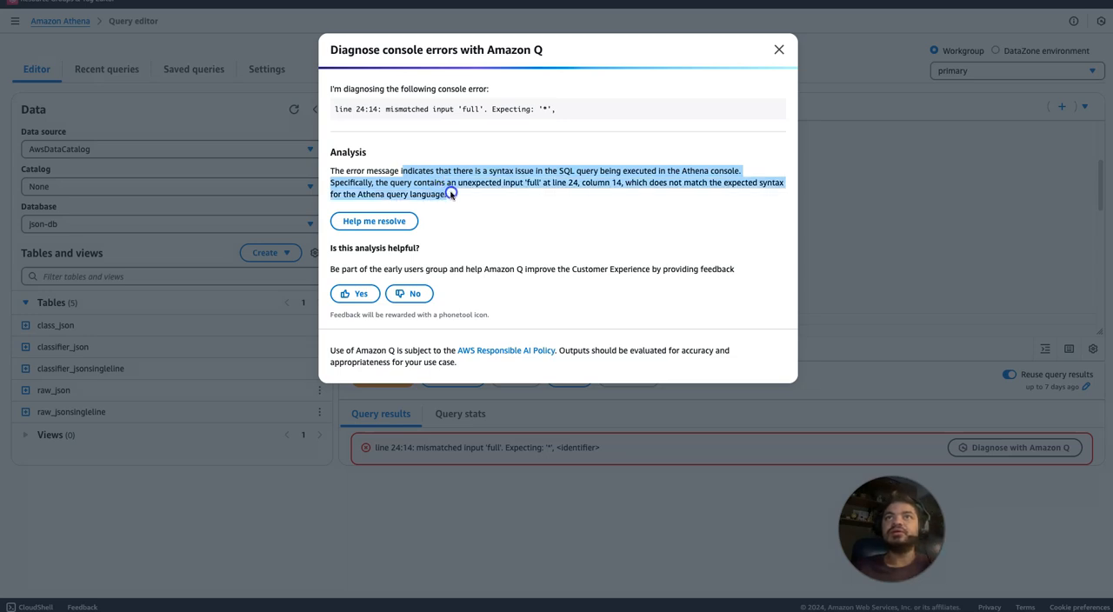
click(578, 178)
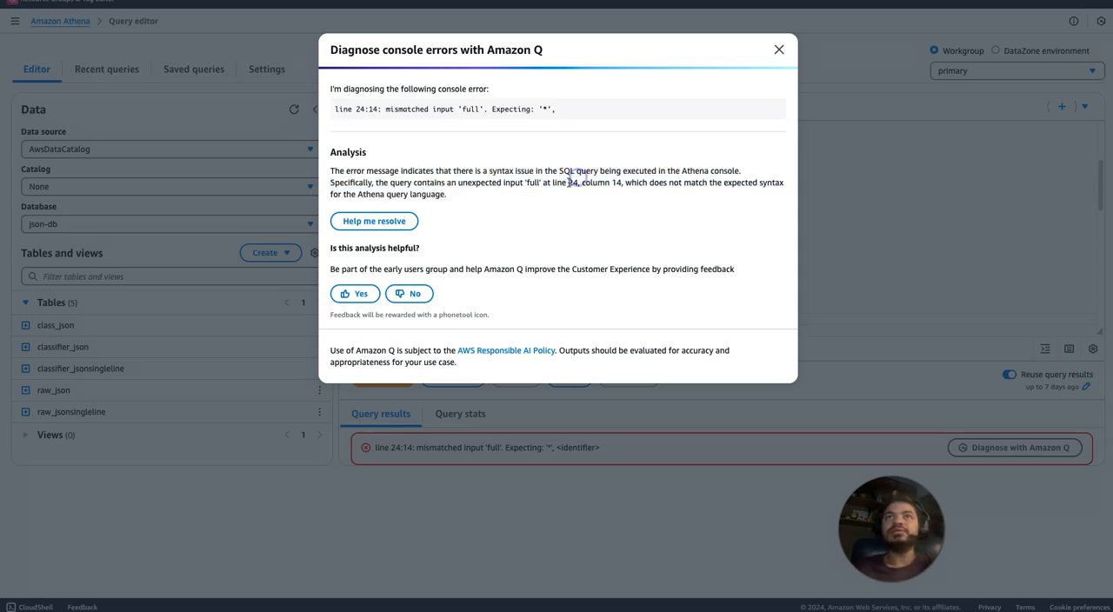
drag(377, 183, 442, 194)
click(498, 186)
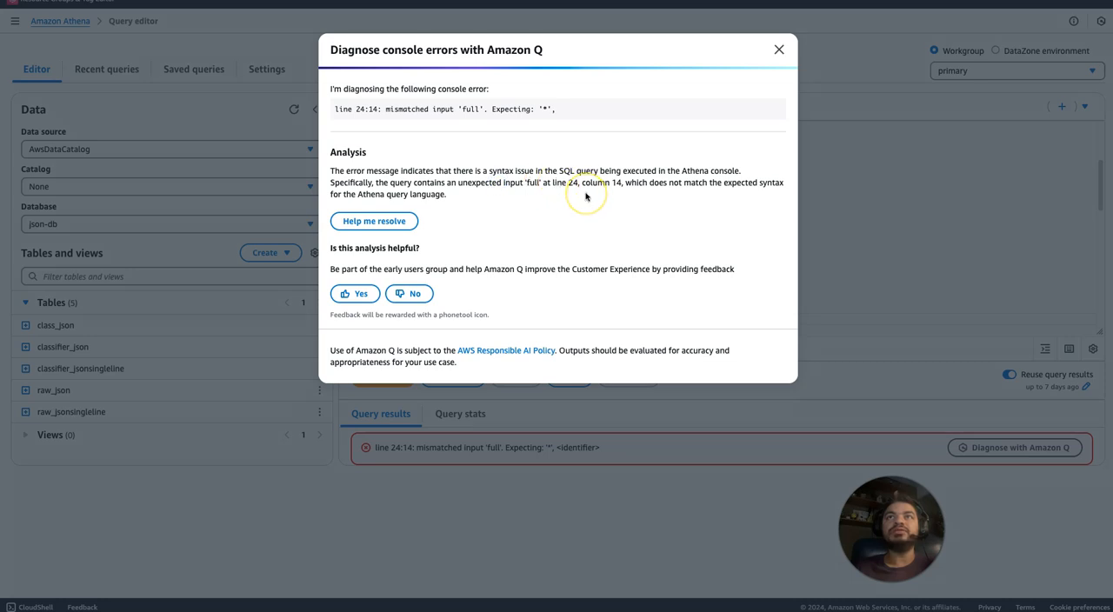
drag(386, 194, 426, 193)
click(349, 253)
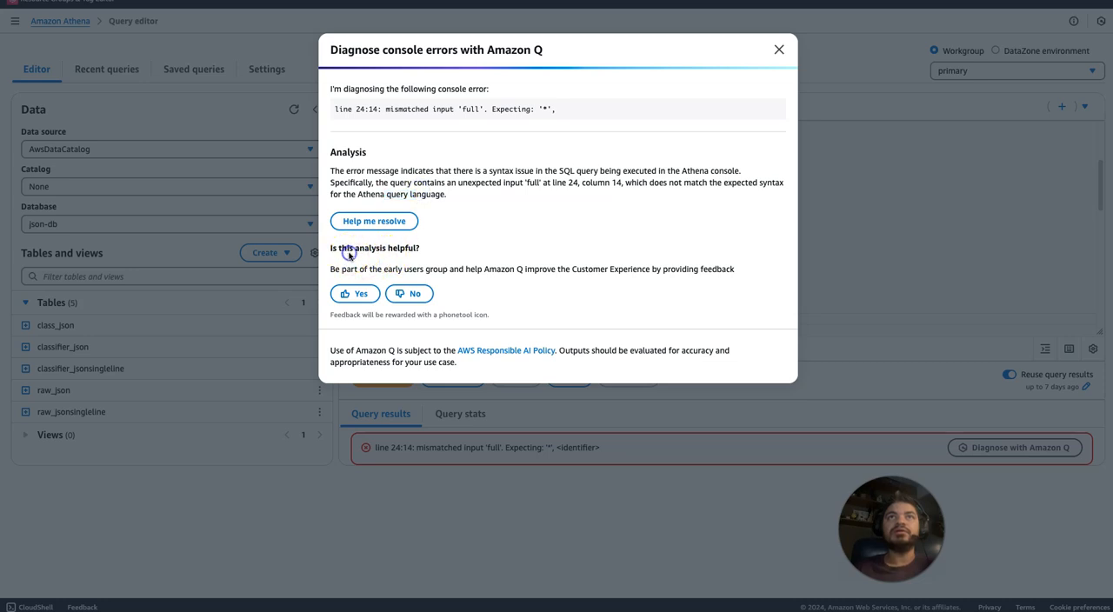
Close the error analysis, wrap full in double quotes on line 24, run the query, and view the landscape_full results.
drag(366, 170, 368, 190)
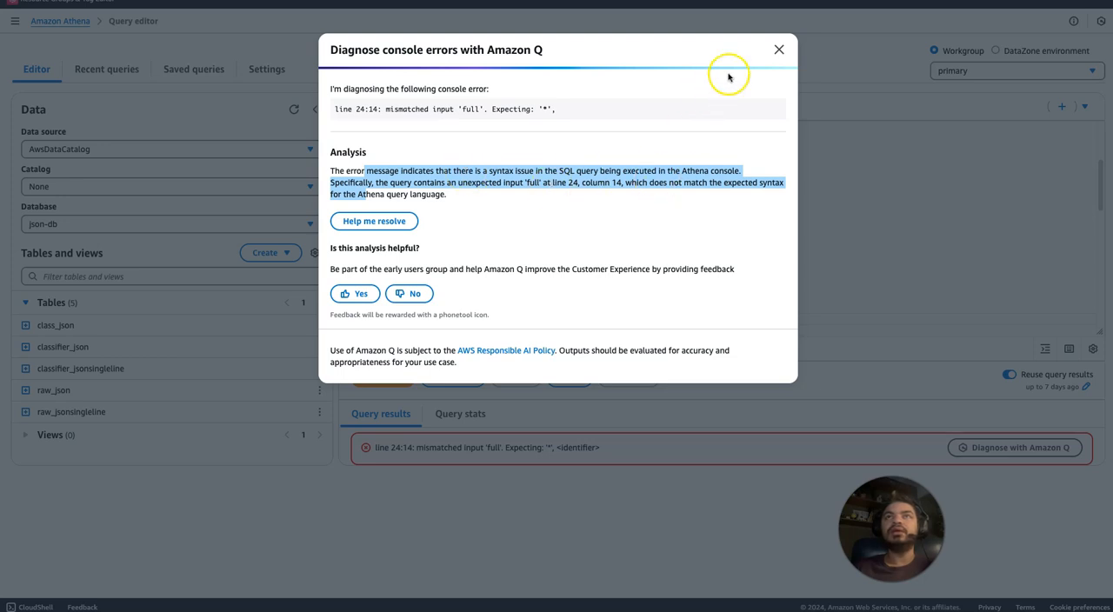
click(777, 50)
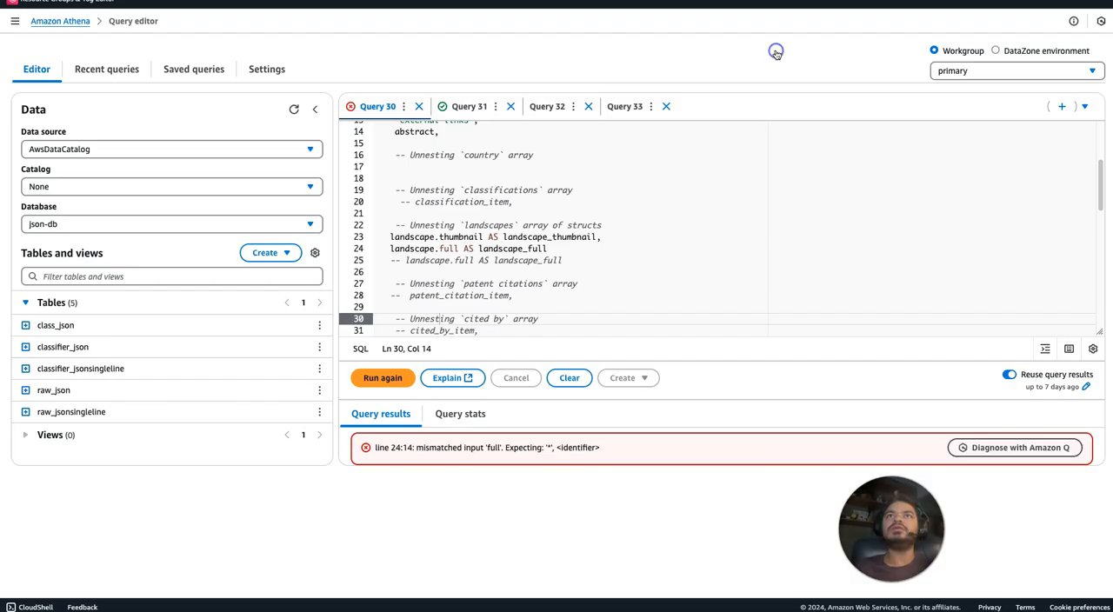
double_click(458, 248)
text("full)
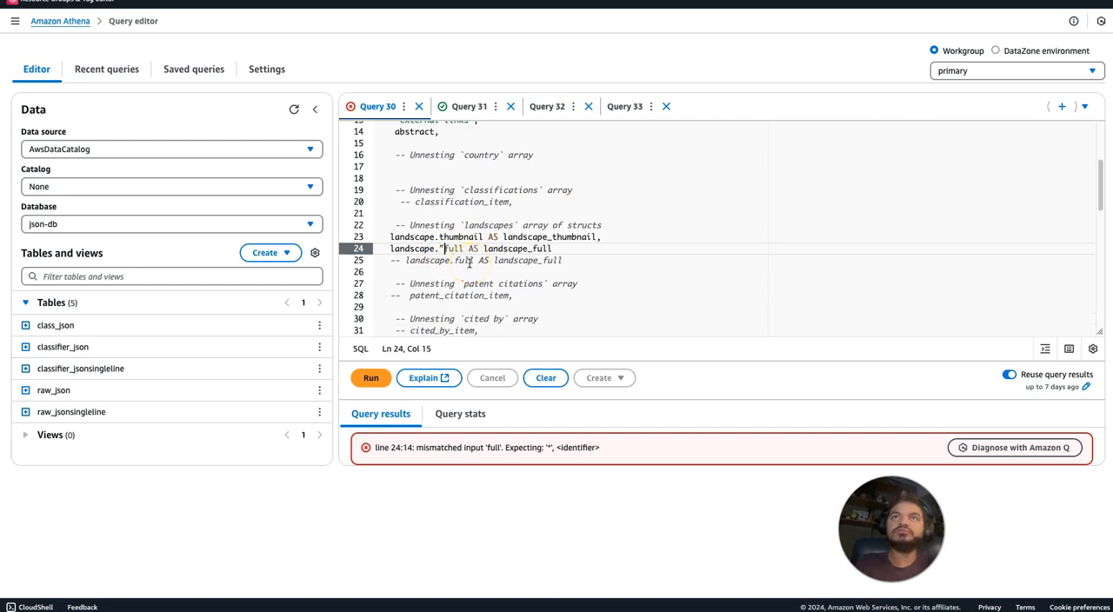
text(")
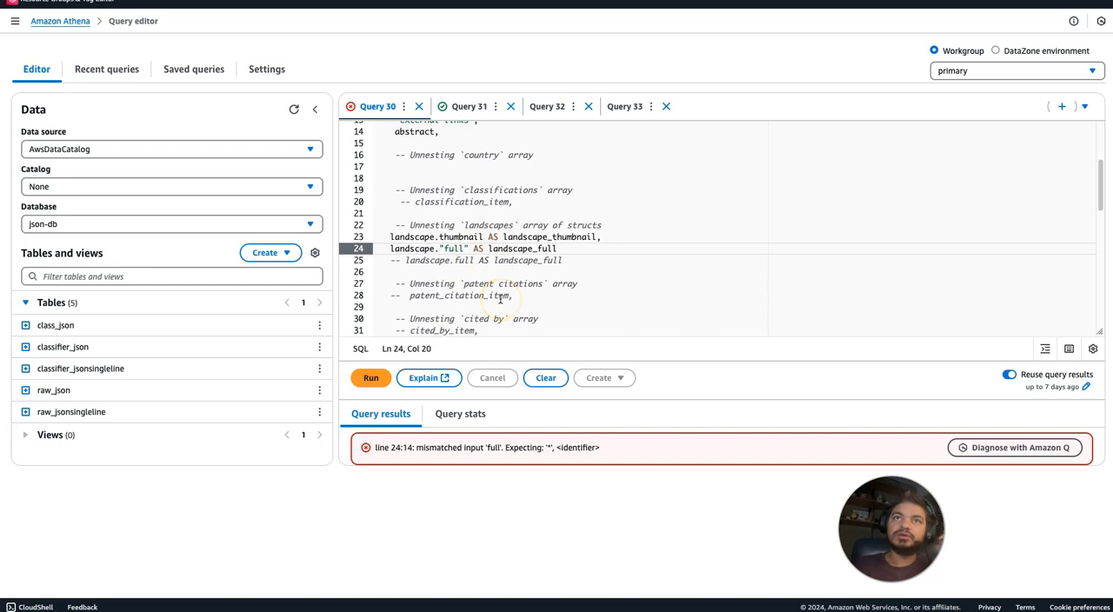
click(373, 381)
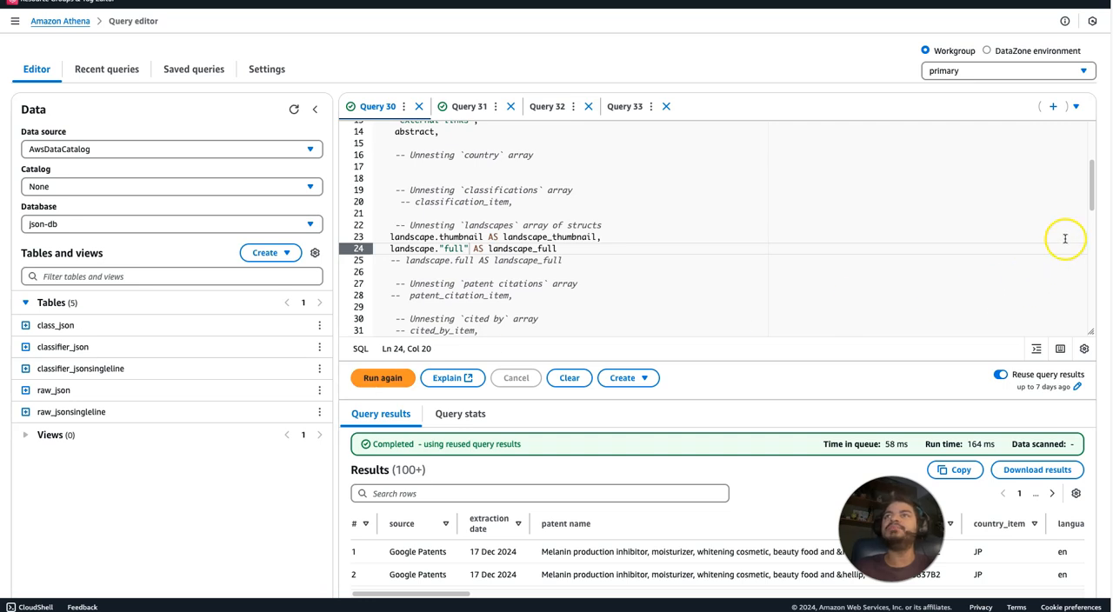
mouse_move(1093, 183)
mouse_down()
mouse_move(1094, 205)
mouse_move(1091, 195)
mouse_up()
click(459, 228)
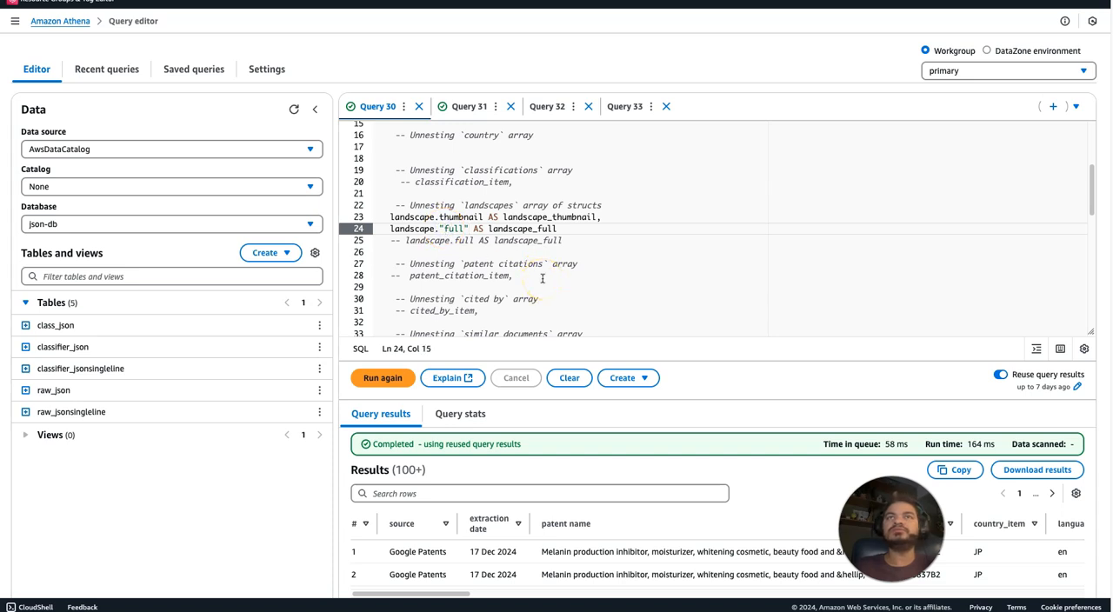
drag(461, 593, 1064, 578)
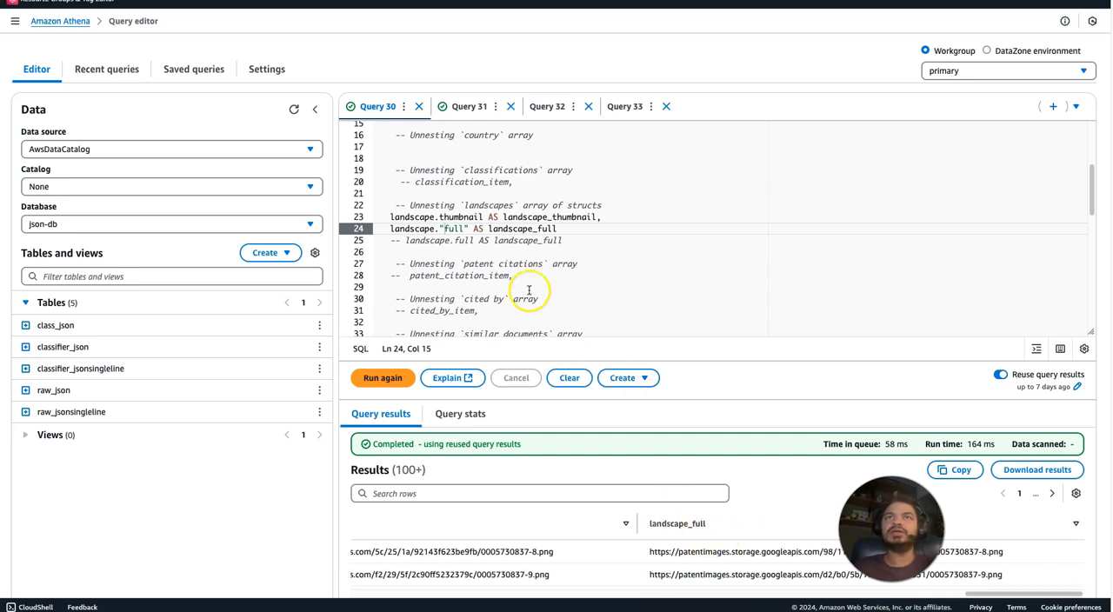
Remove the double quotes around full on line 24 and run the query to reproduce the error.
click(454, 229)
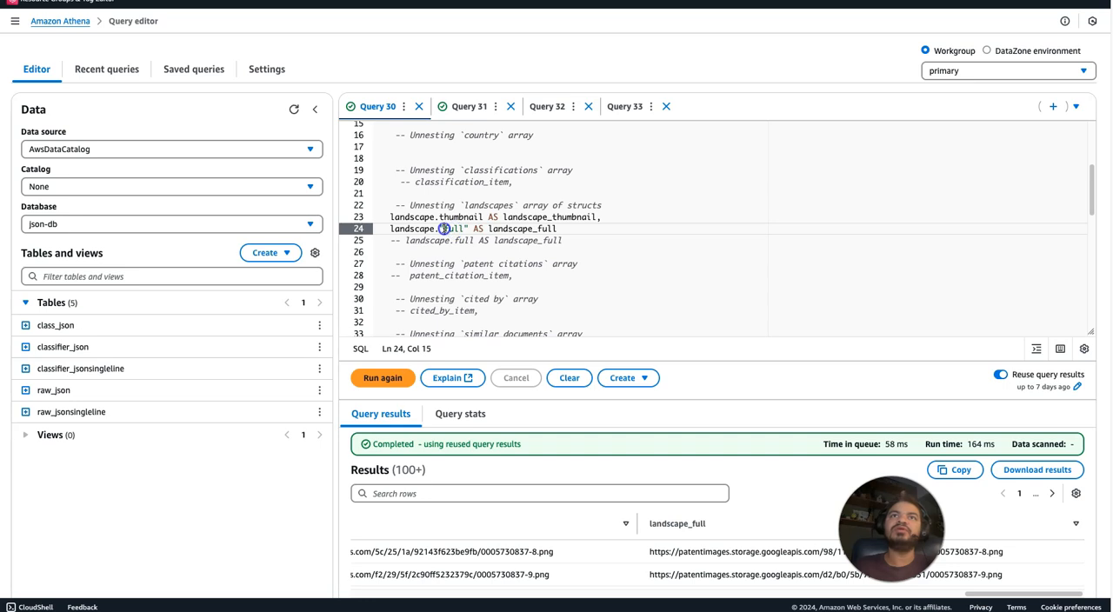
click(464, 229)
key(BackSpace)
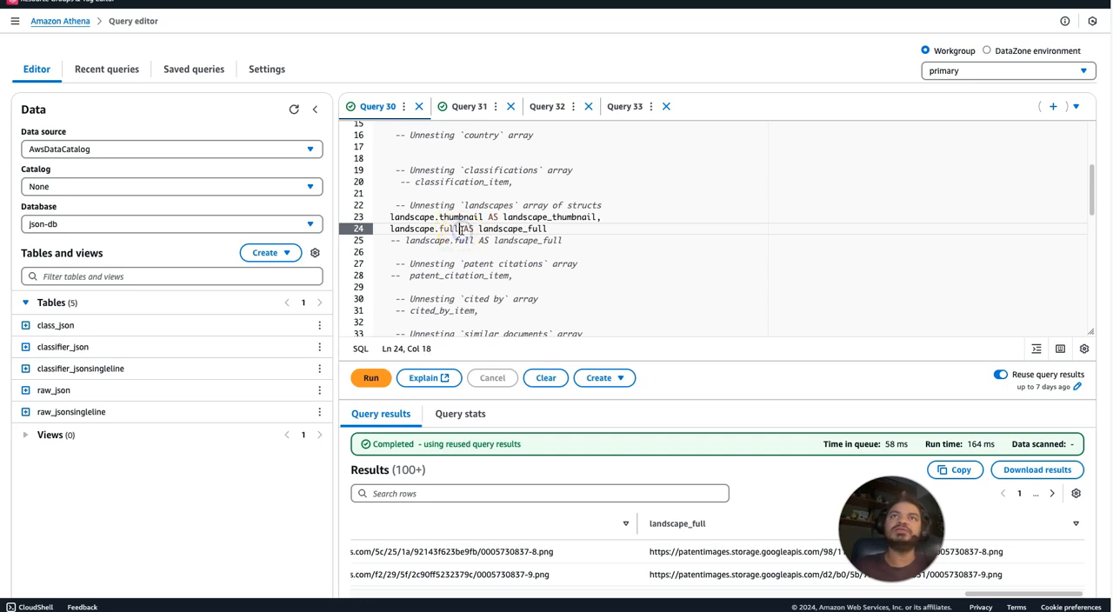
click(371, 380)
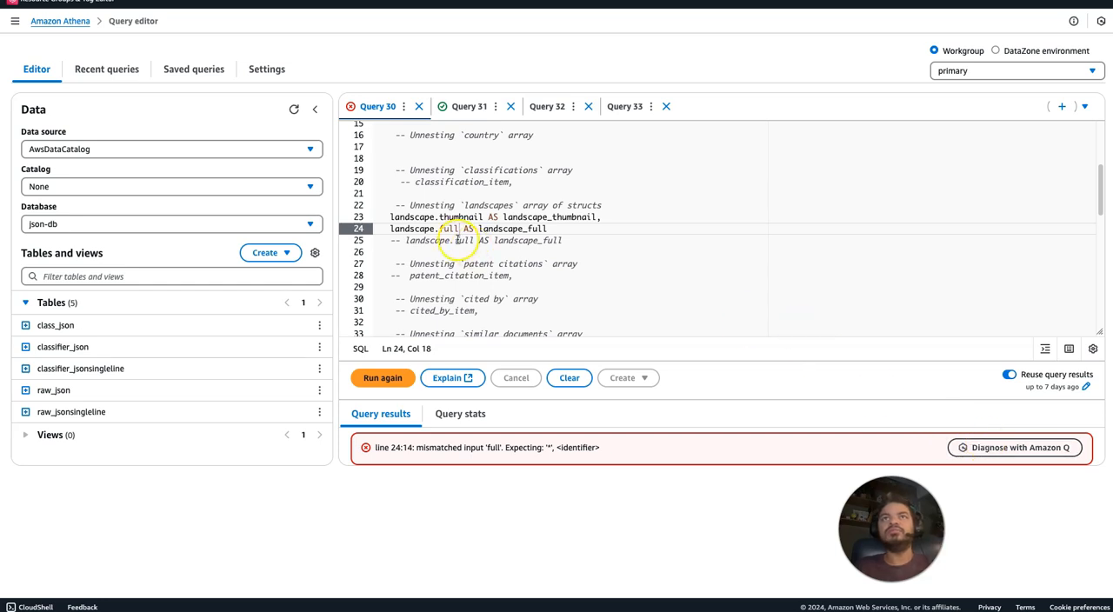
Diagnose the reproduced error with Amazon Q, request help resolving it, and read the suggested resolution steps.
click(1004, 448)
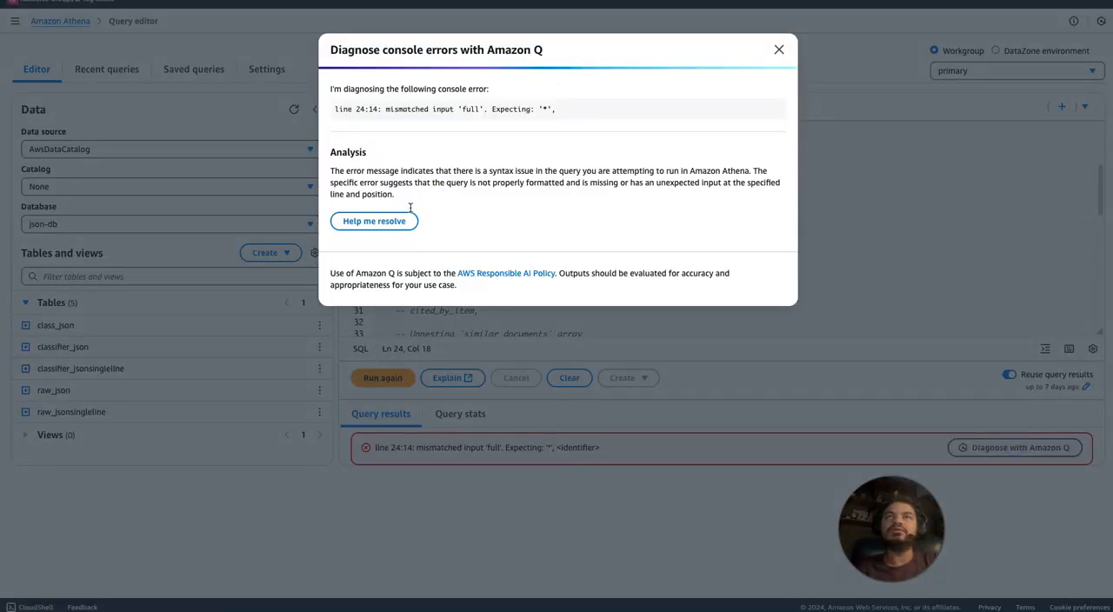
click(397, 224)
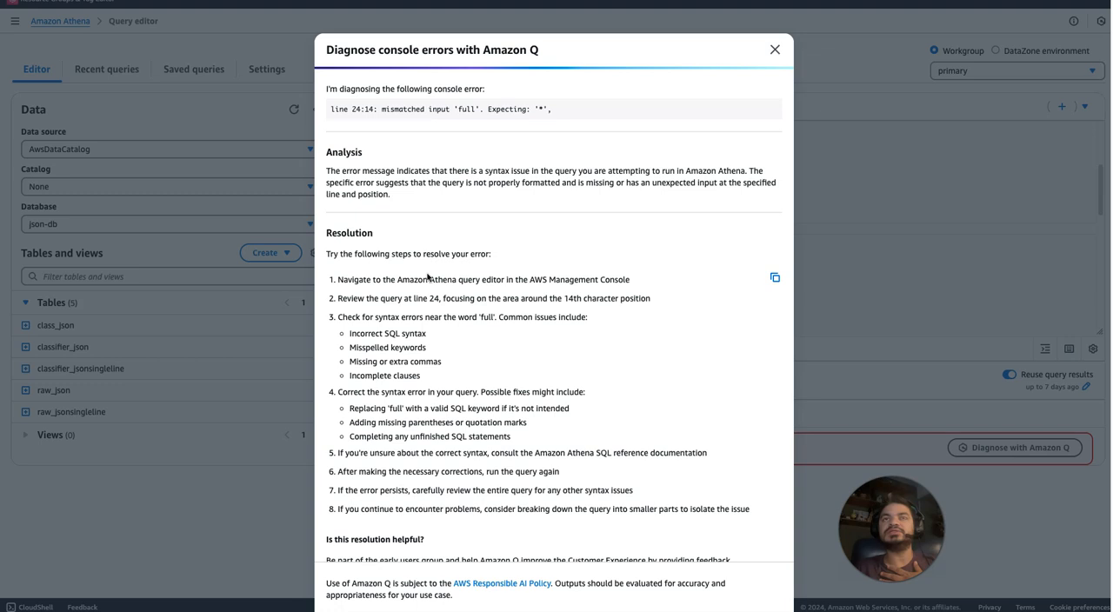
drag(452, 334, 525, 511)
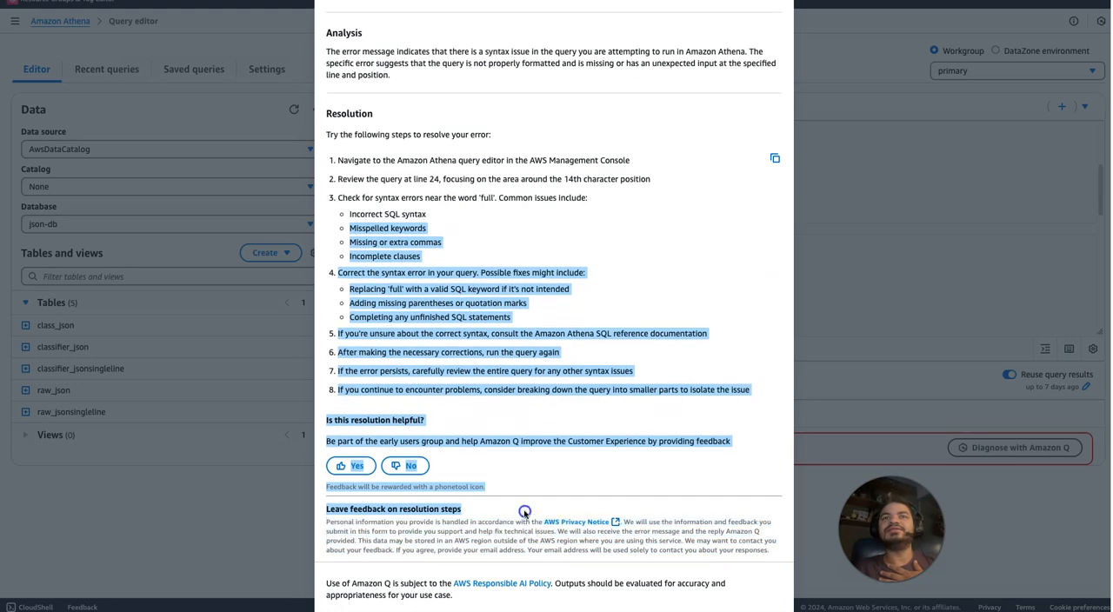
click(524, 467)
Rate the Amazon Q resolution as not helpful and select "Recommendation does not work" as the reason.
click(405, 466)
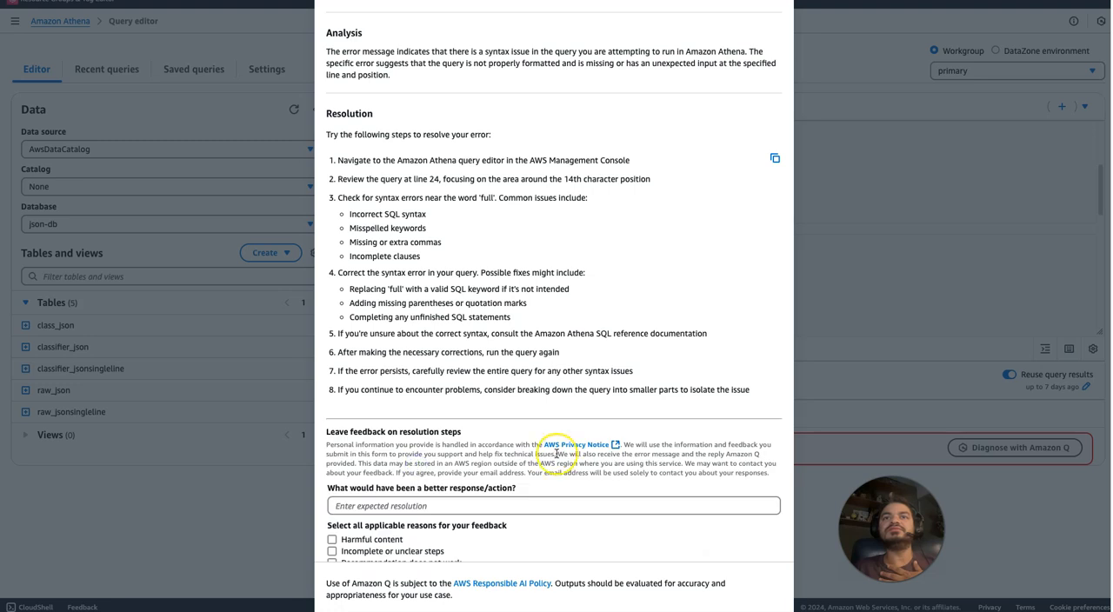
drag(672, 390, 705, 527)
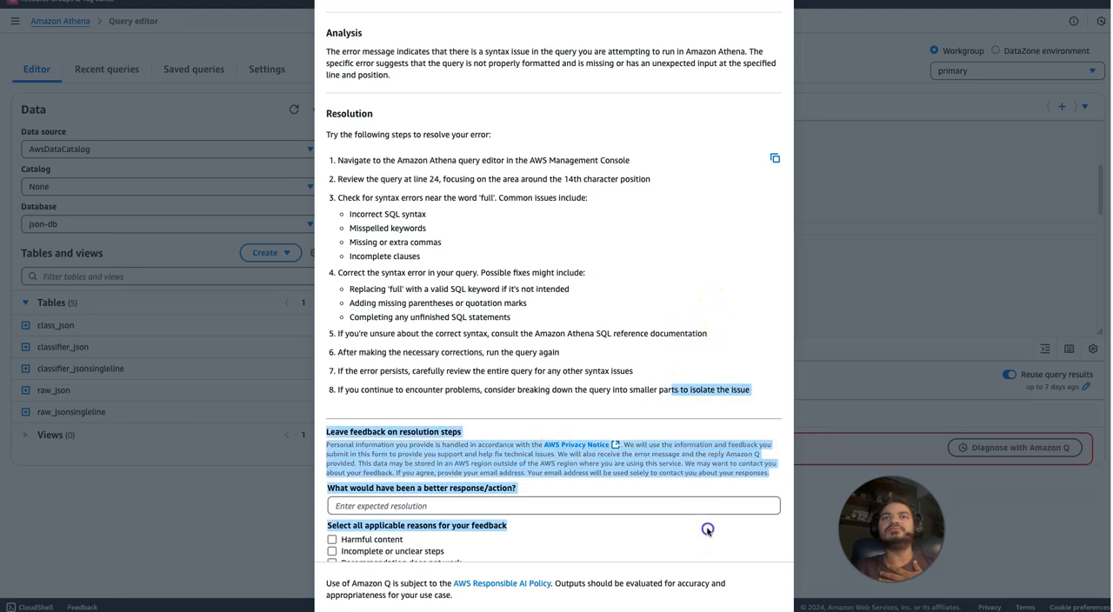
click(557, 447)
scroll(560, 448, down, 1)
scroll(560, 449, down, 3)
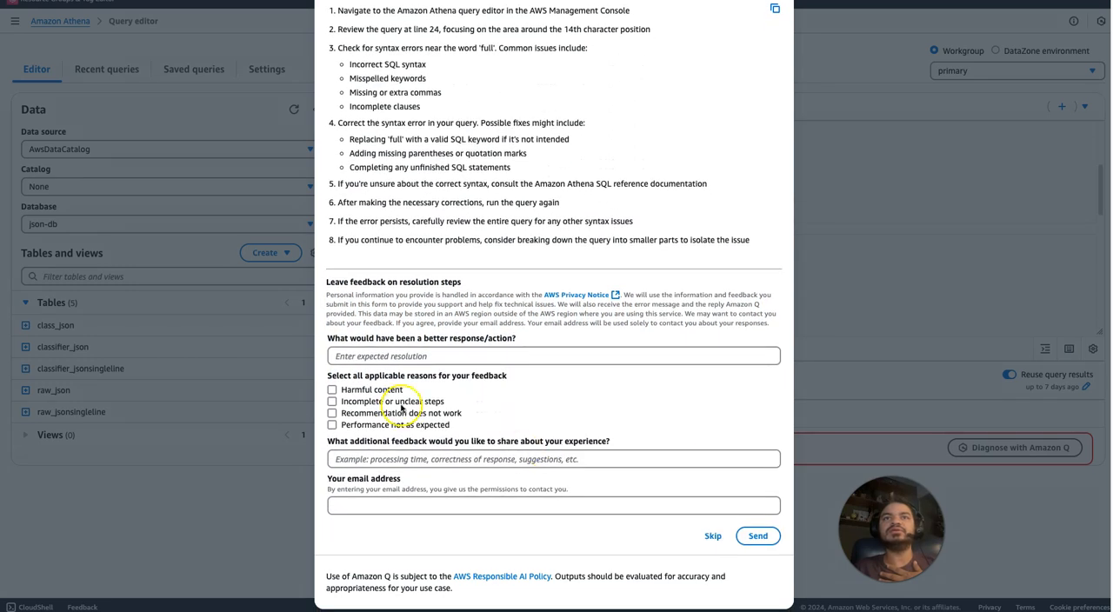
click(331, 414)
Send the additional feedback "This is reserved word by athena and we need to provide " " e.g. "full" to solve it." and close the diagnosis.
click(339, 459)
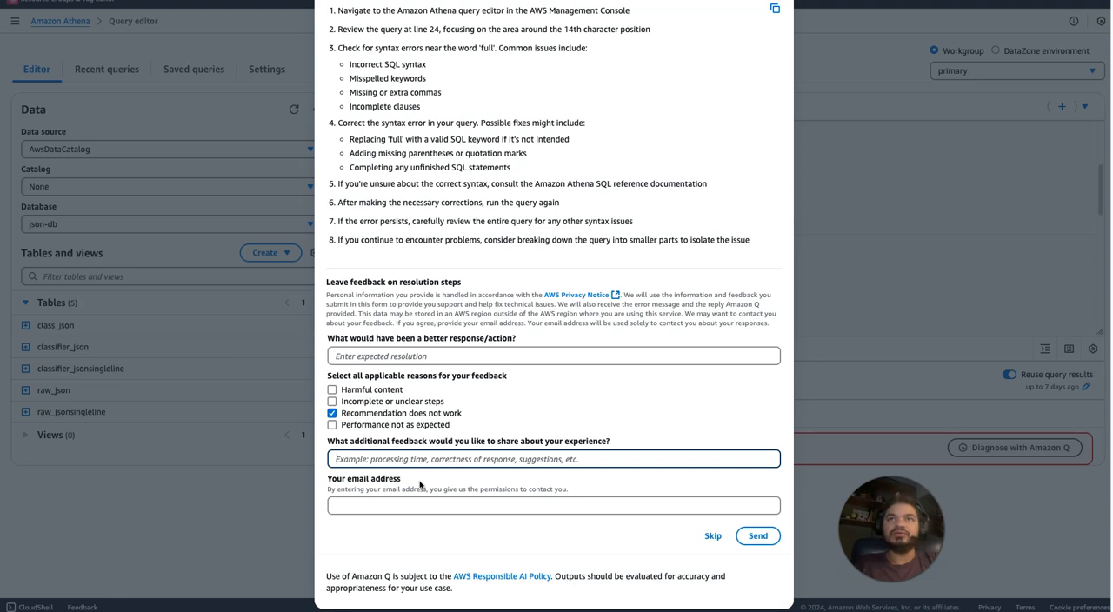
text(T)
key(BackSpace)
text(T)
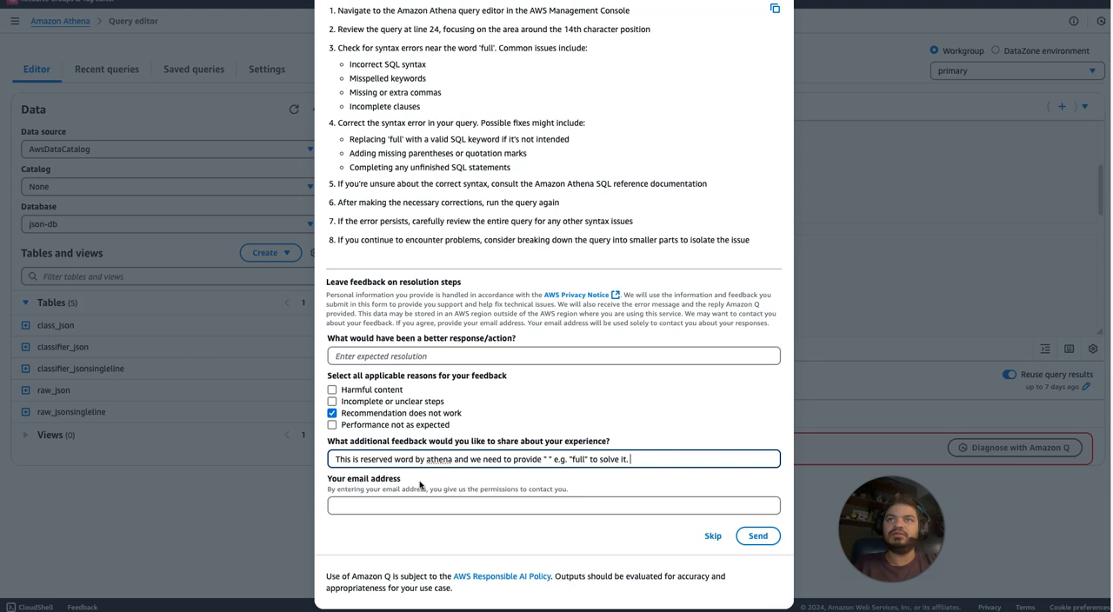
click(758, 536)
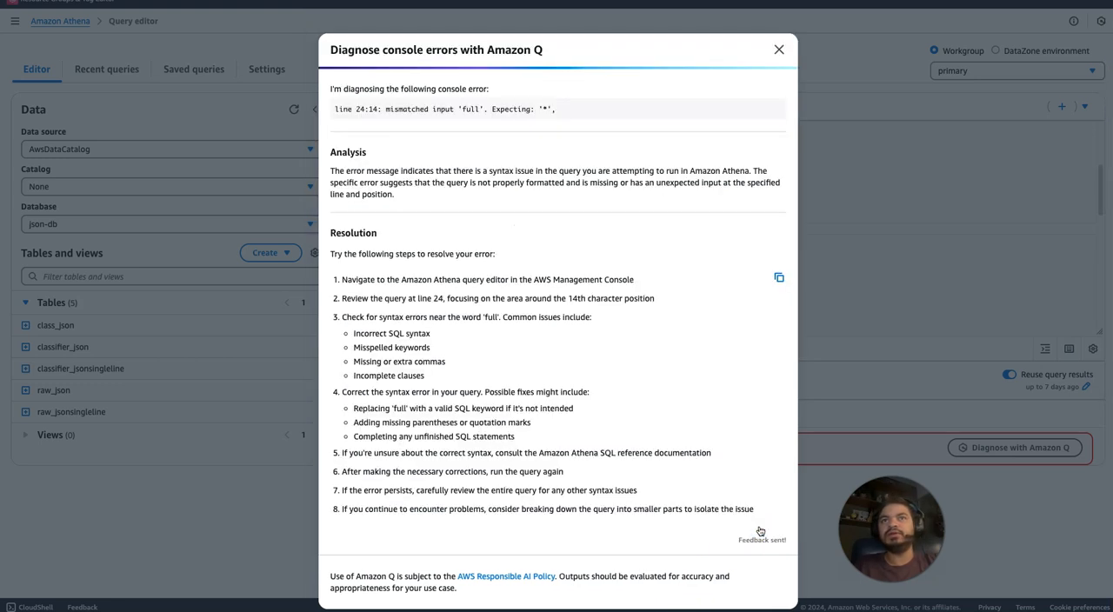
click(779, 49)
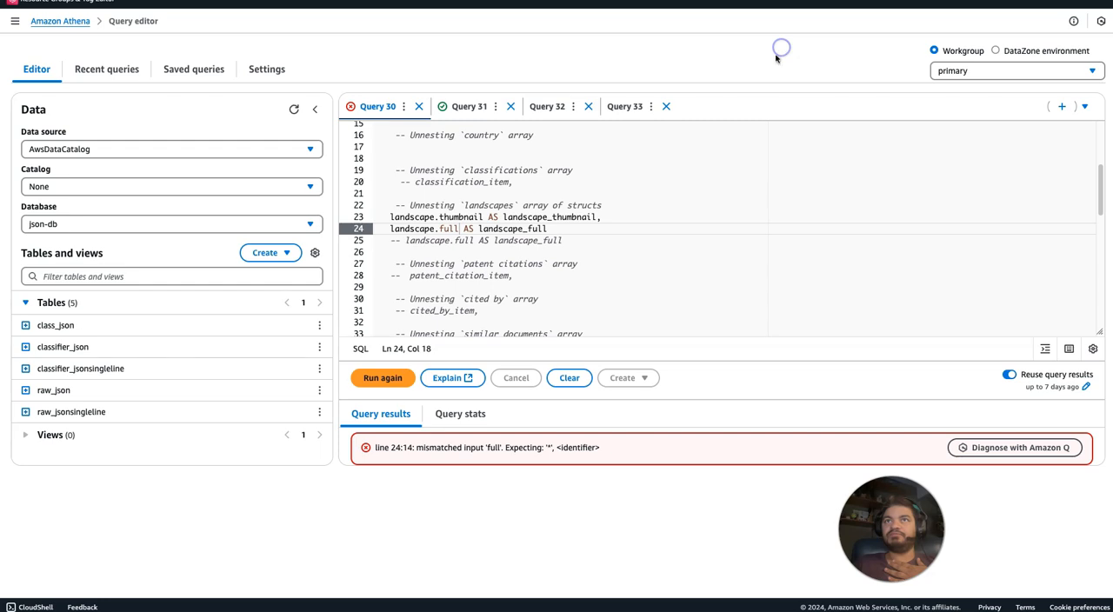
Put double quotes back around full in landscape.full on line 24 and run the query.
click(444, 229)
text(`)
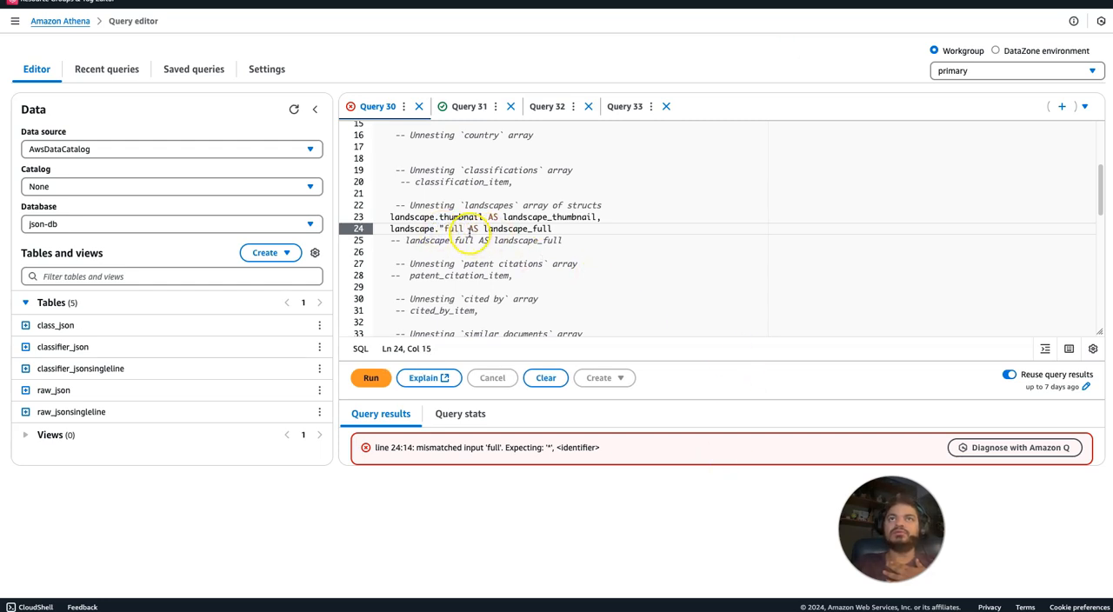
click(461, 229)
text(")
click(374, 379)
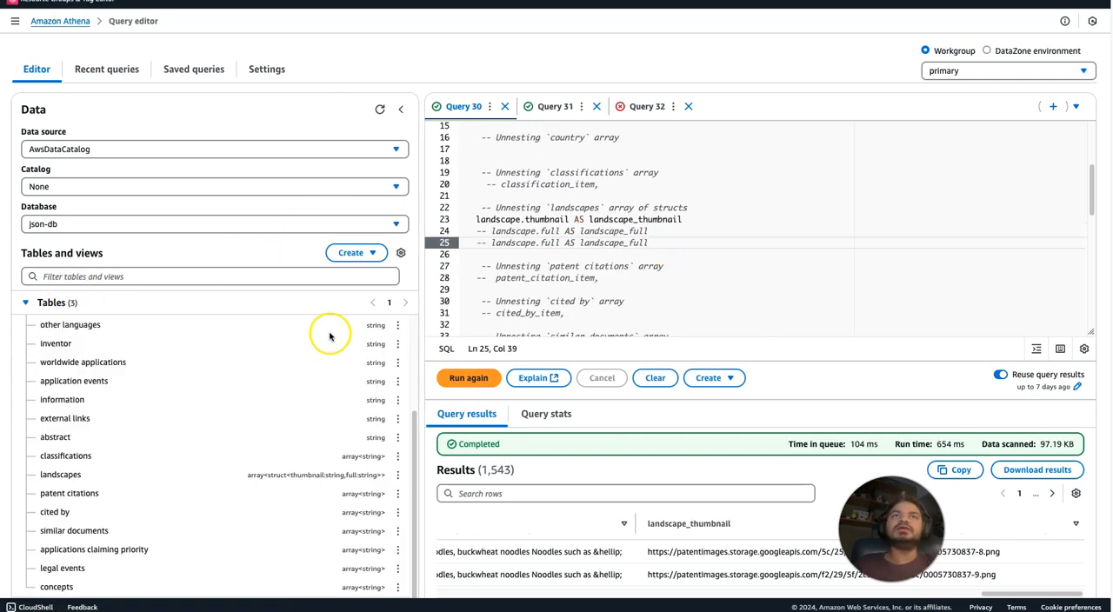
Collapse classifier_jsonsingleline, refresh the json-db table list, and inspect the columns of classifier_json.
drag(414, 419, 414, 348)
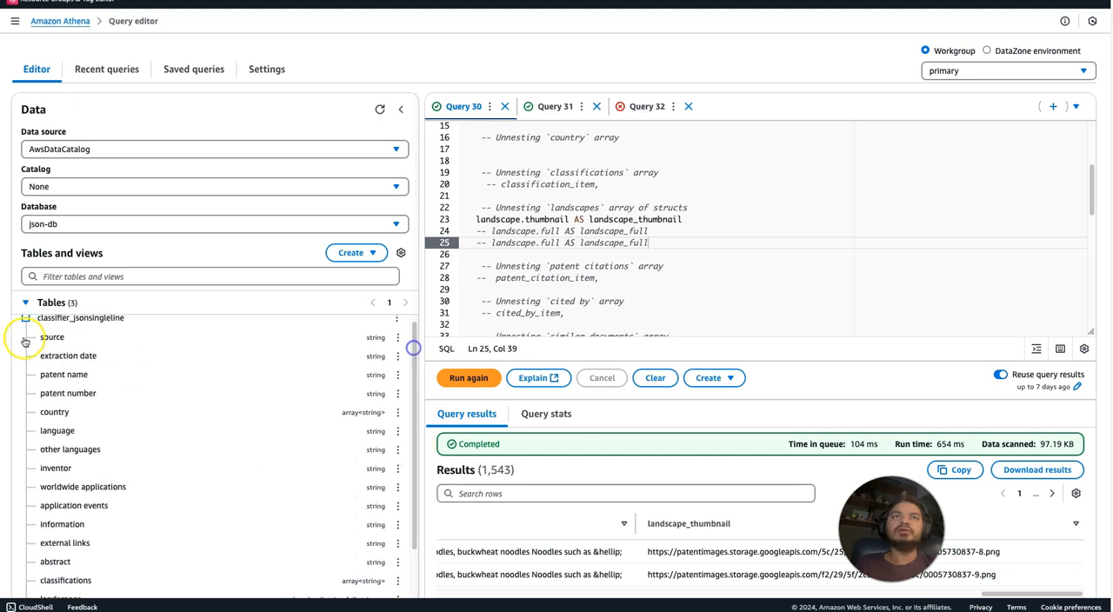
click(26, 324)
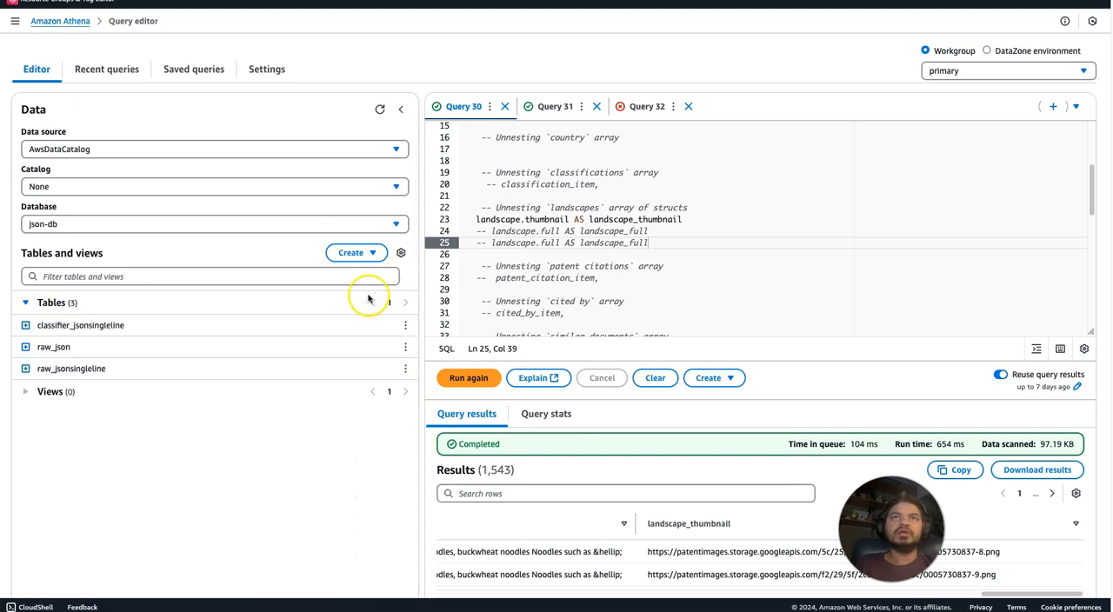
click(377, 109)
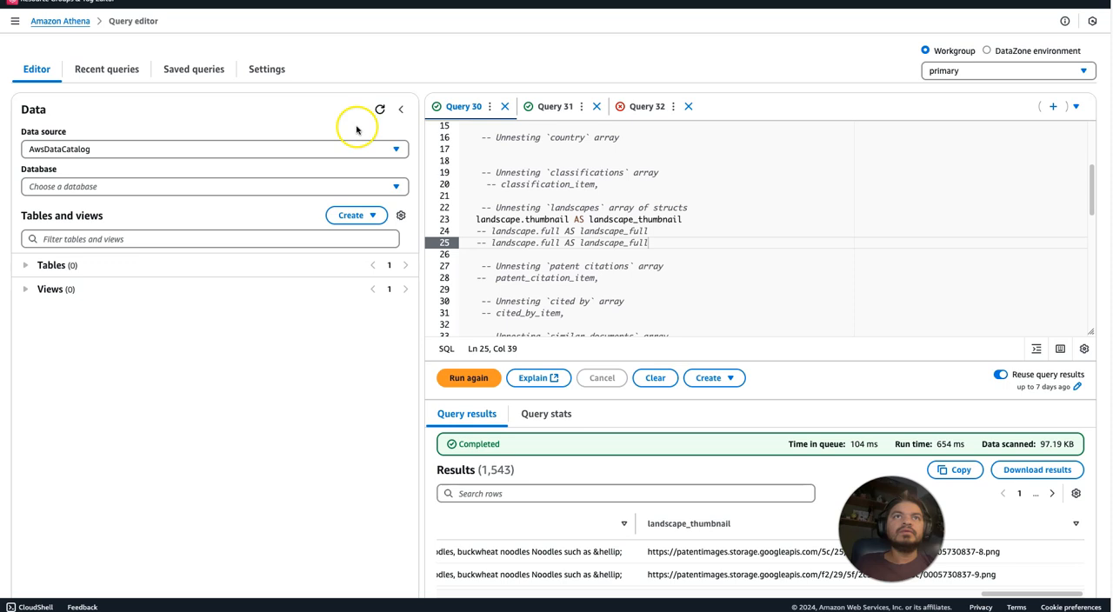
click(27, 309)
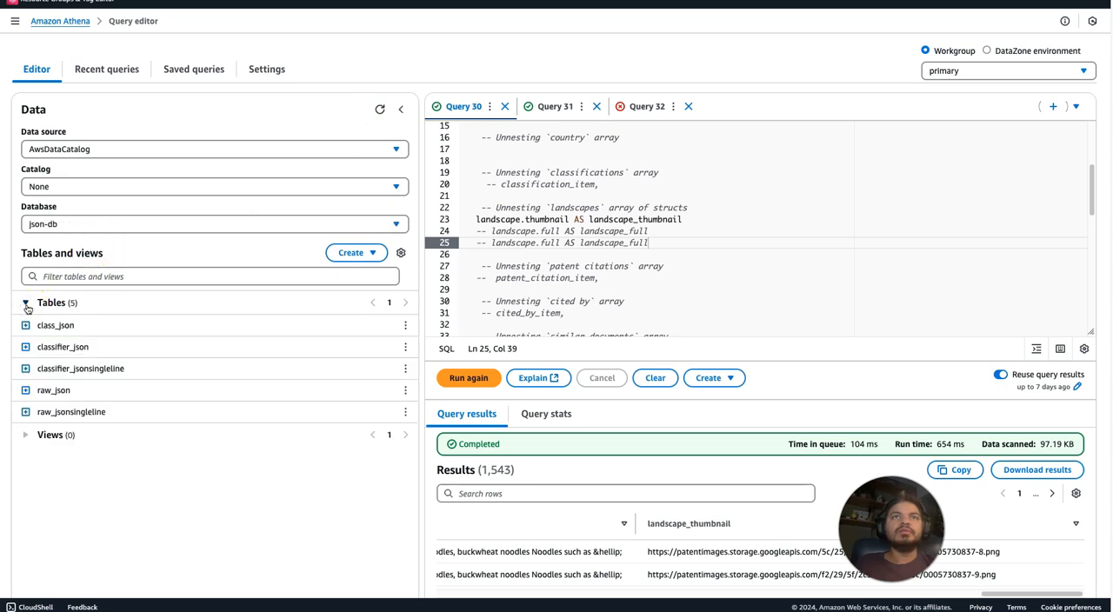
click(25, 347)
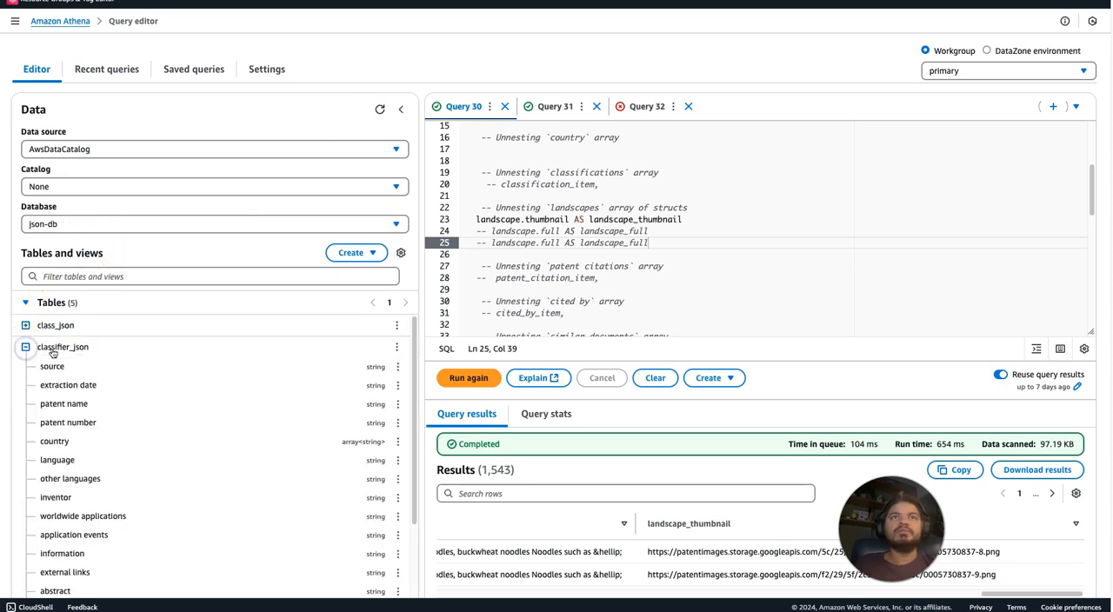
drag(414, 363, 403, 311)
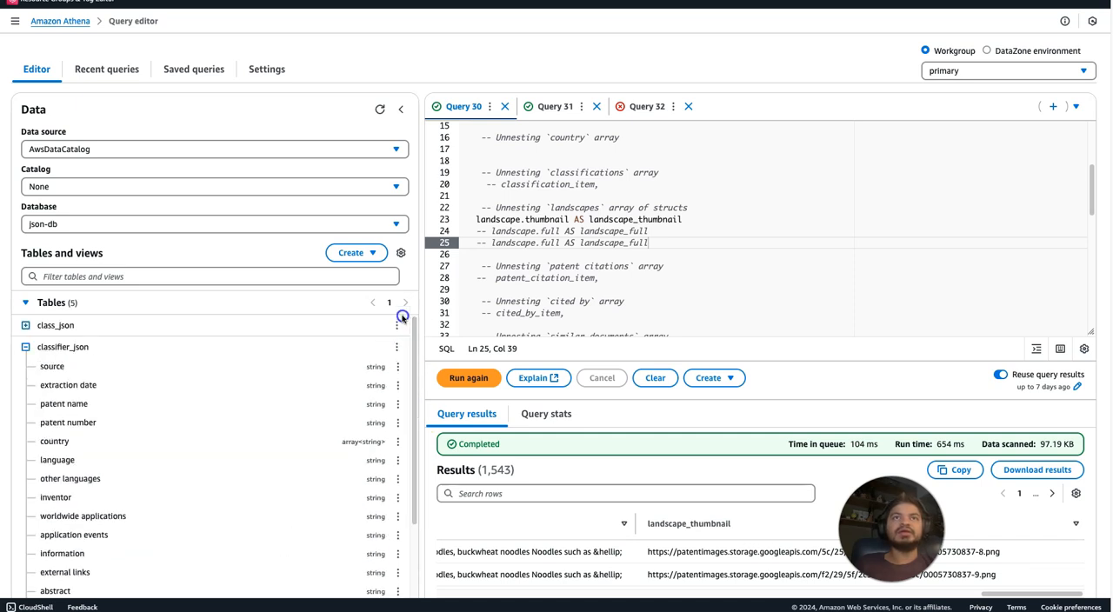
click(24, 347)
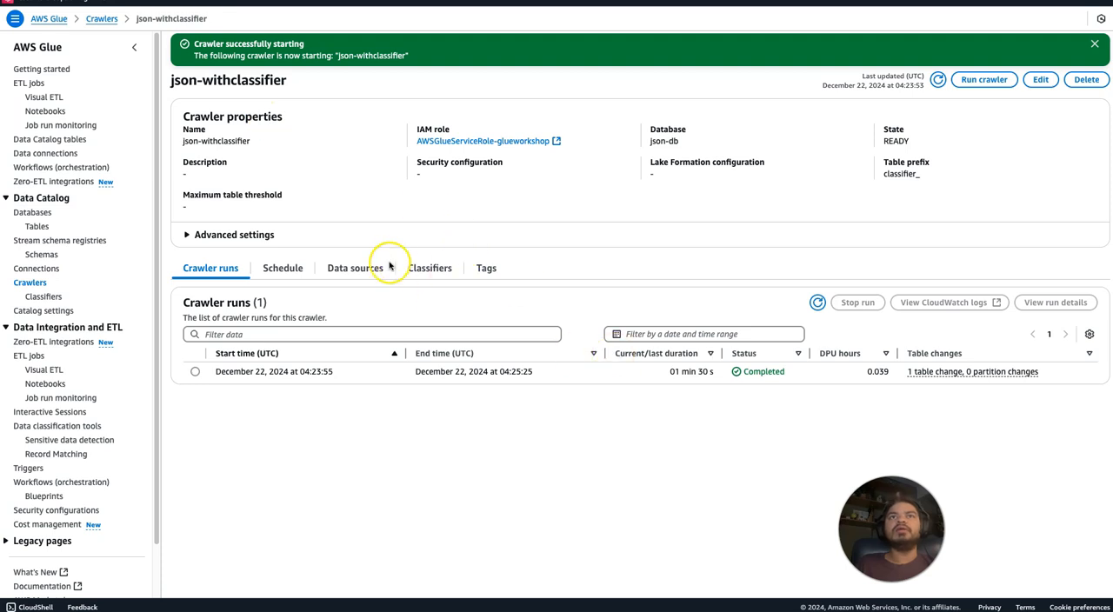
In AWS Glue, review the json-withclassifier crawler's S3 data source, assigned classifier, and crawler runs.
click(287, 268)
click(355, 274)
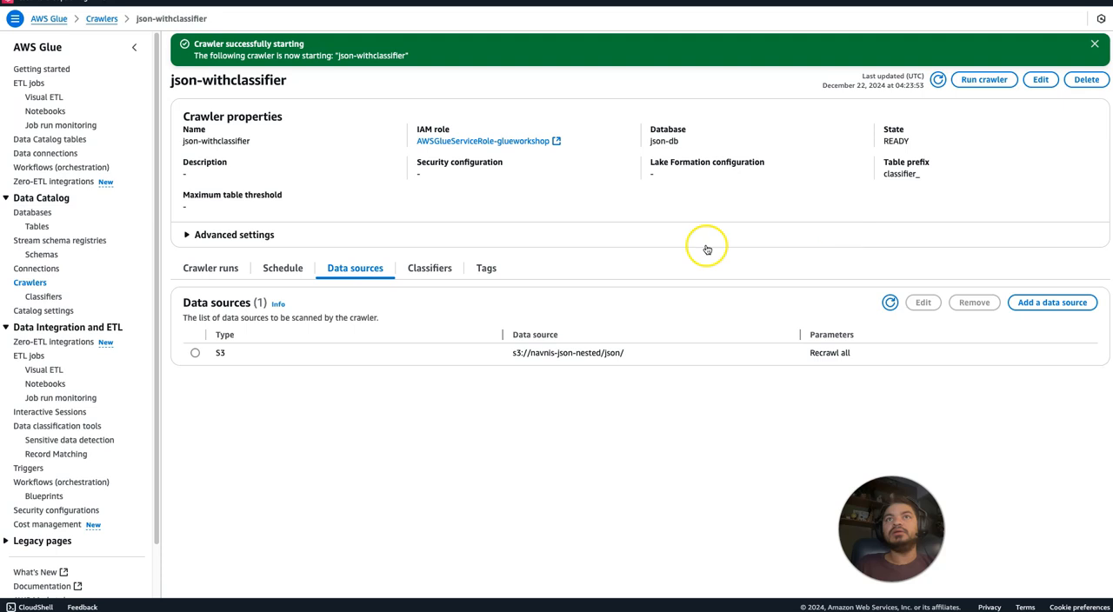
click(441, 270)
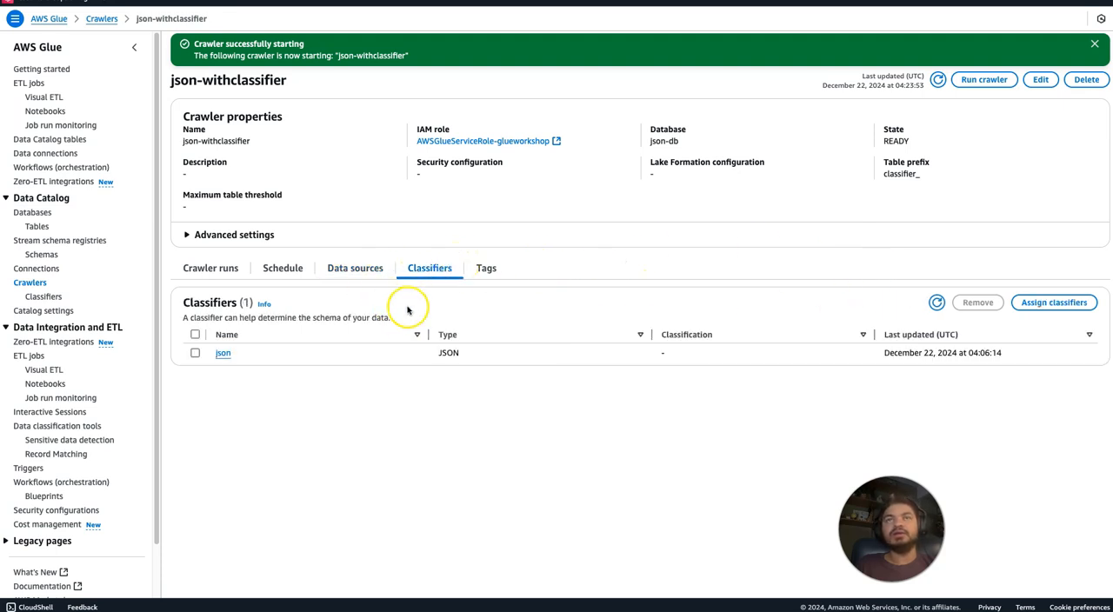
click(365, 276)
drag(514, 354, 715, 351)
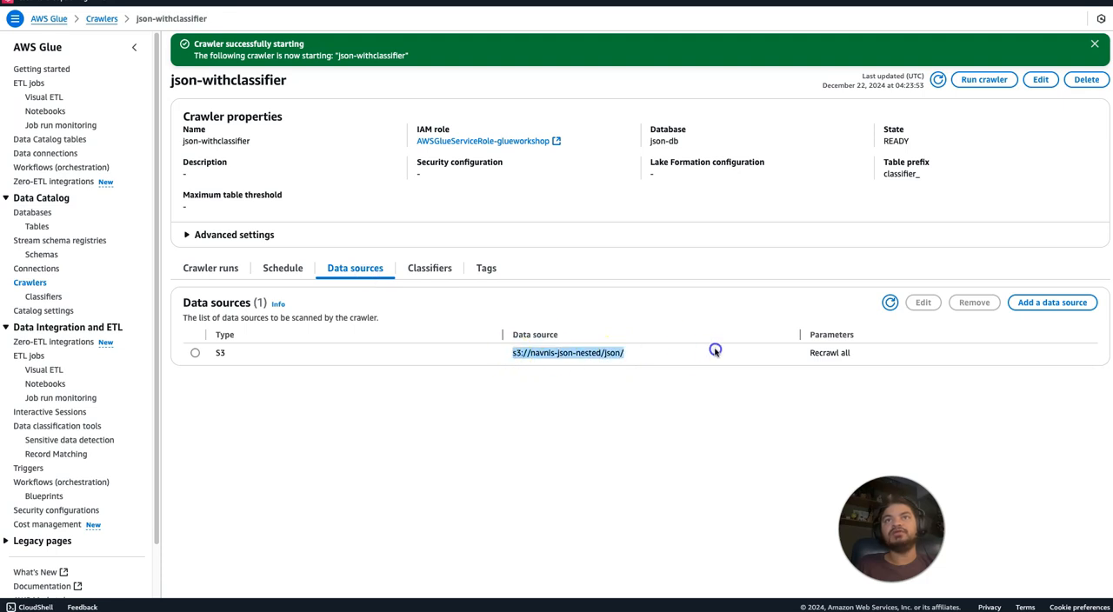
click(206, 265)
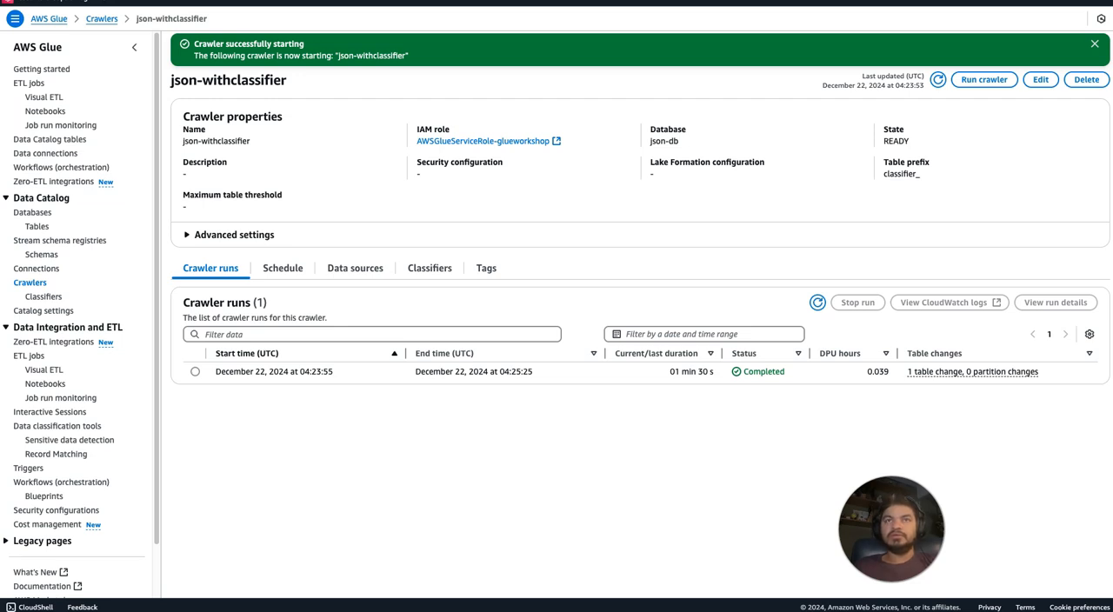
Switch to the Athena query editor and preview the classifier_json table from json-db.
click(373, 5)
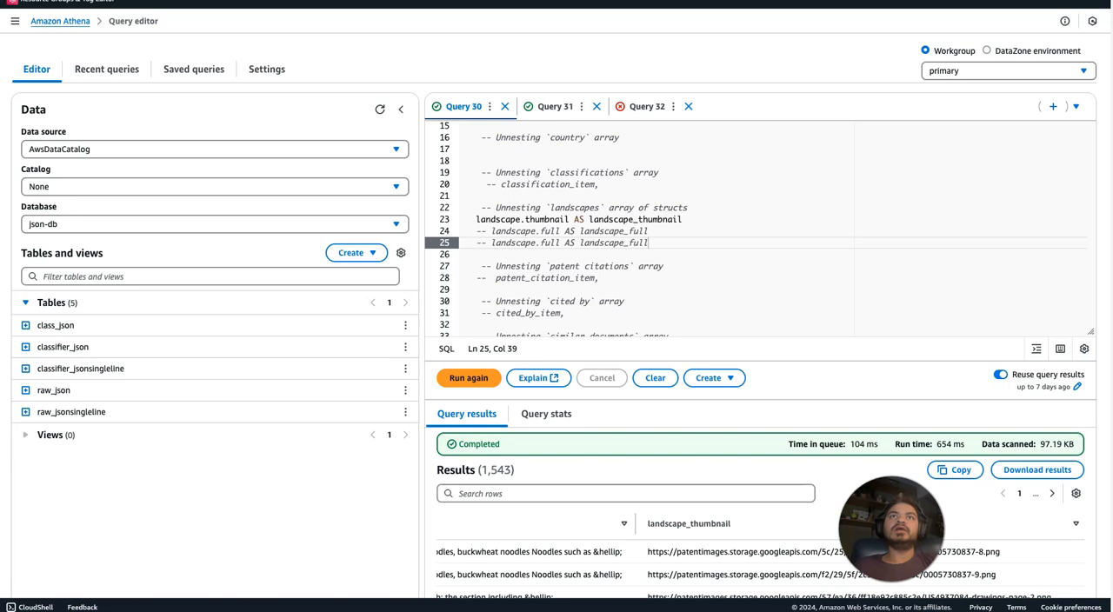
click(405, 346)
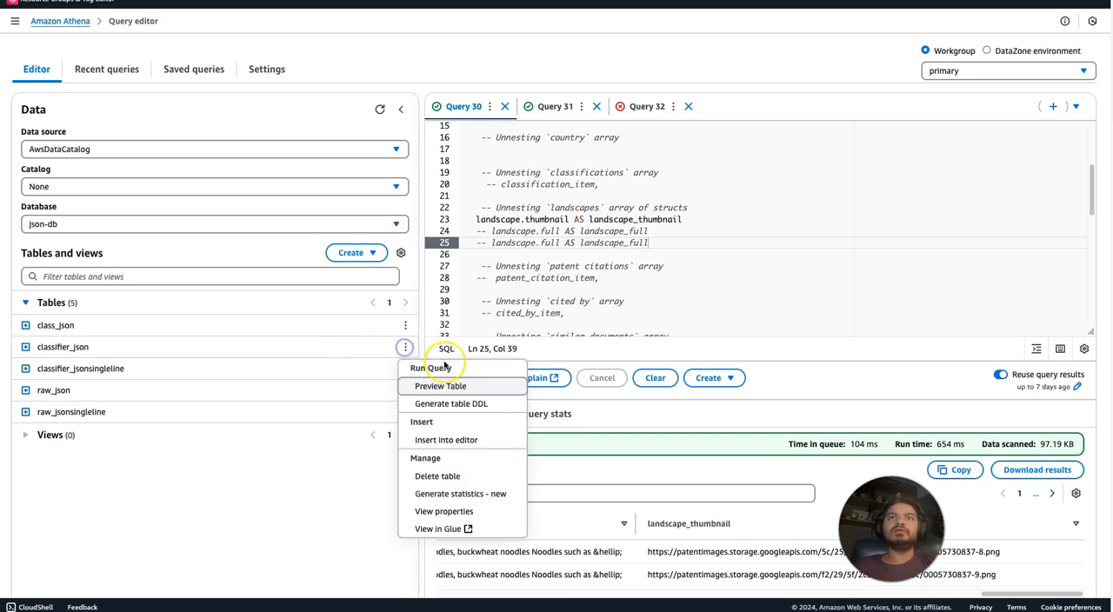
click(442, 388)
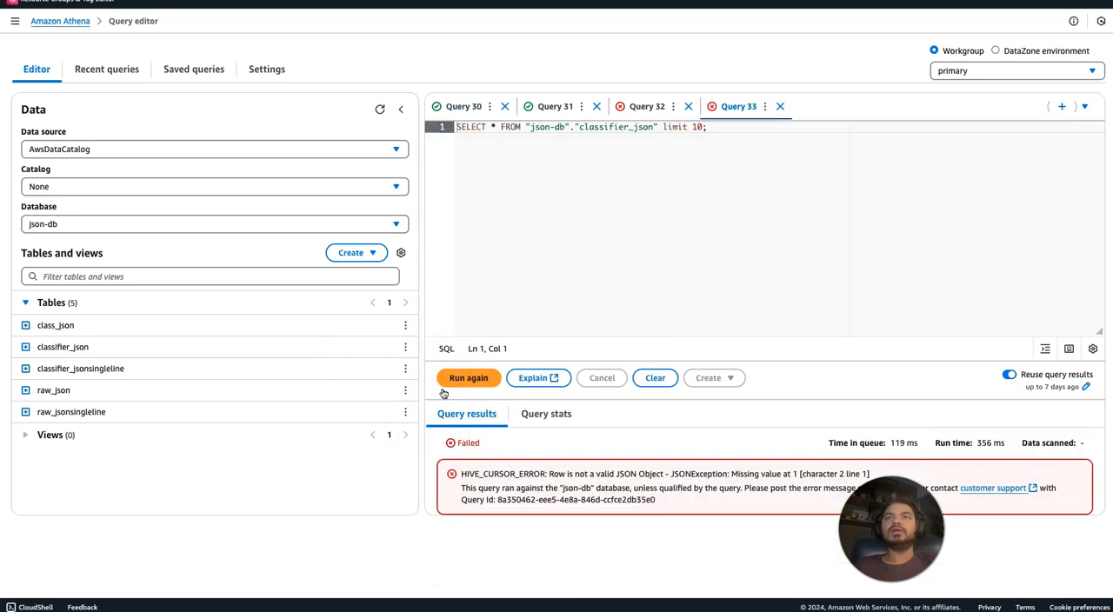
Examine the error details of the classifier_json preview query and check the columns of classifier_json.
drag(534, 474, 615, 475)
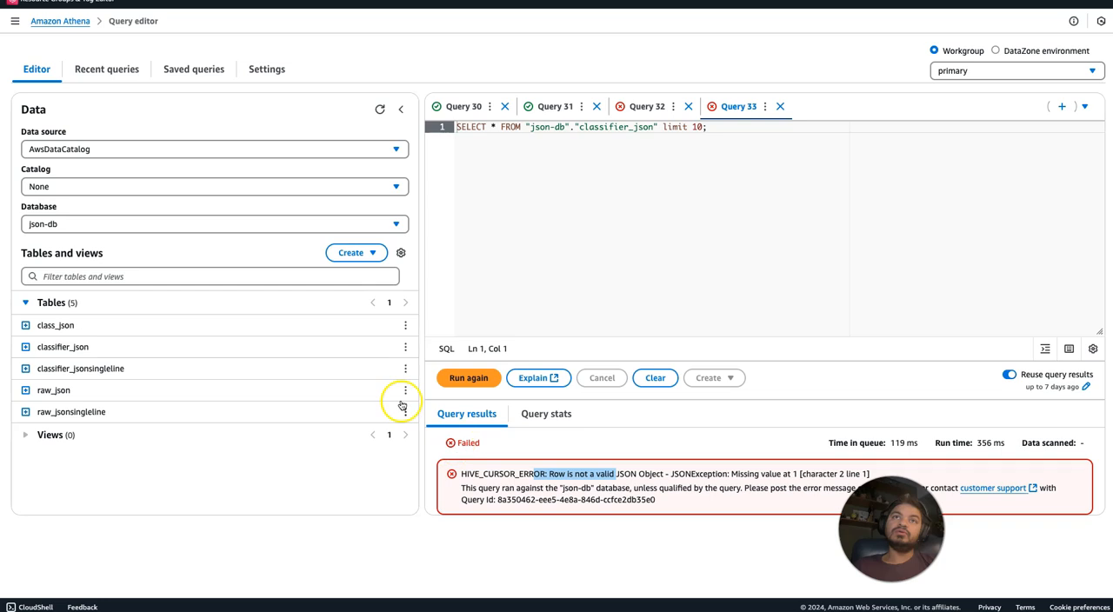
click(26, 347)
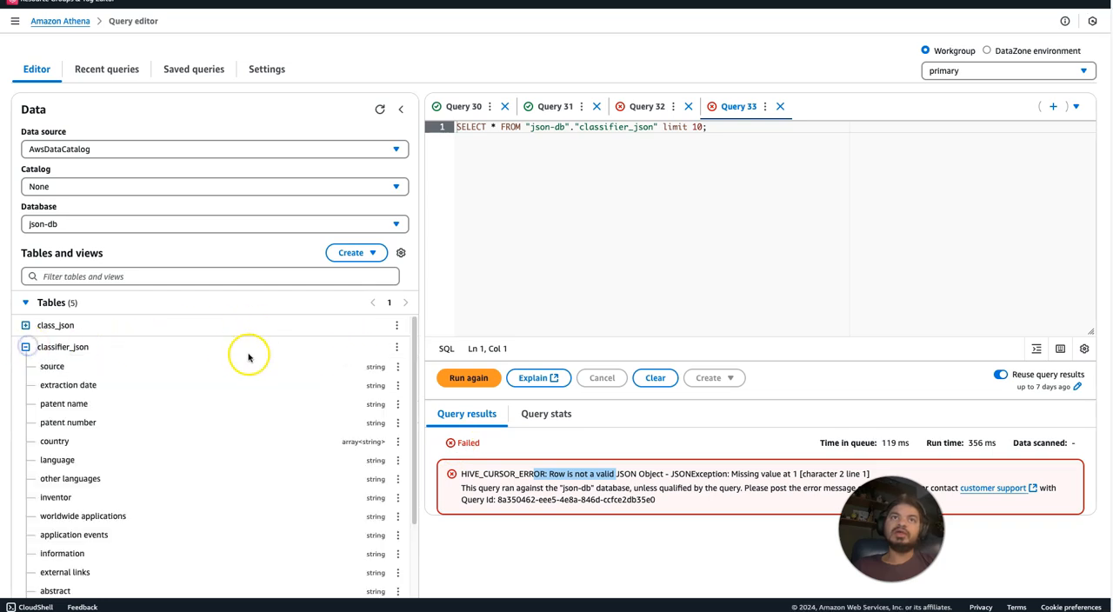
click(26, 348)
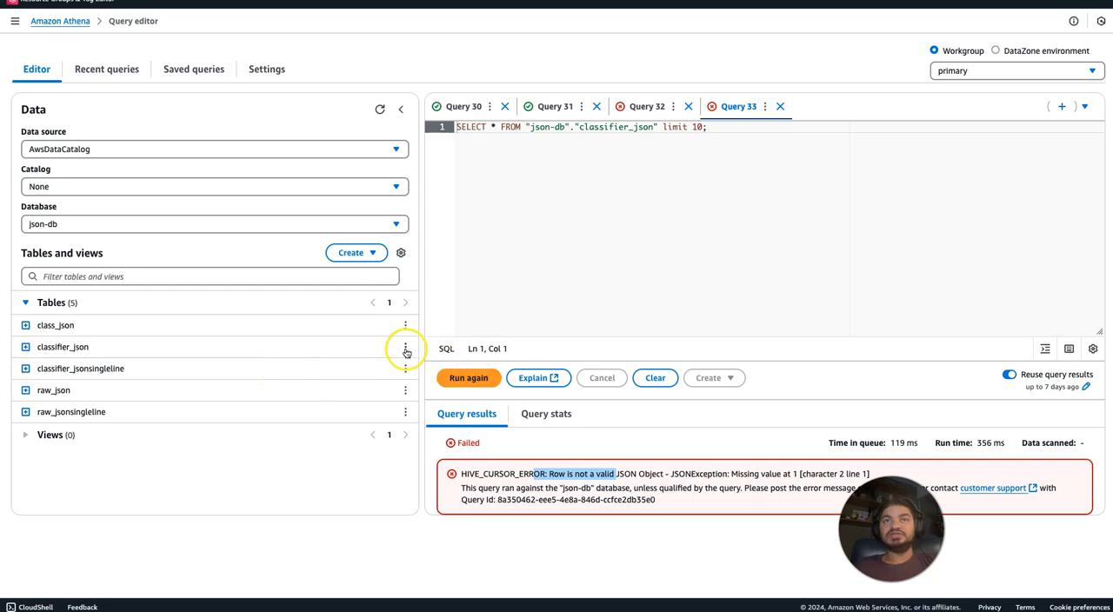
click(496, 473)
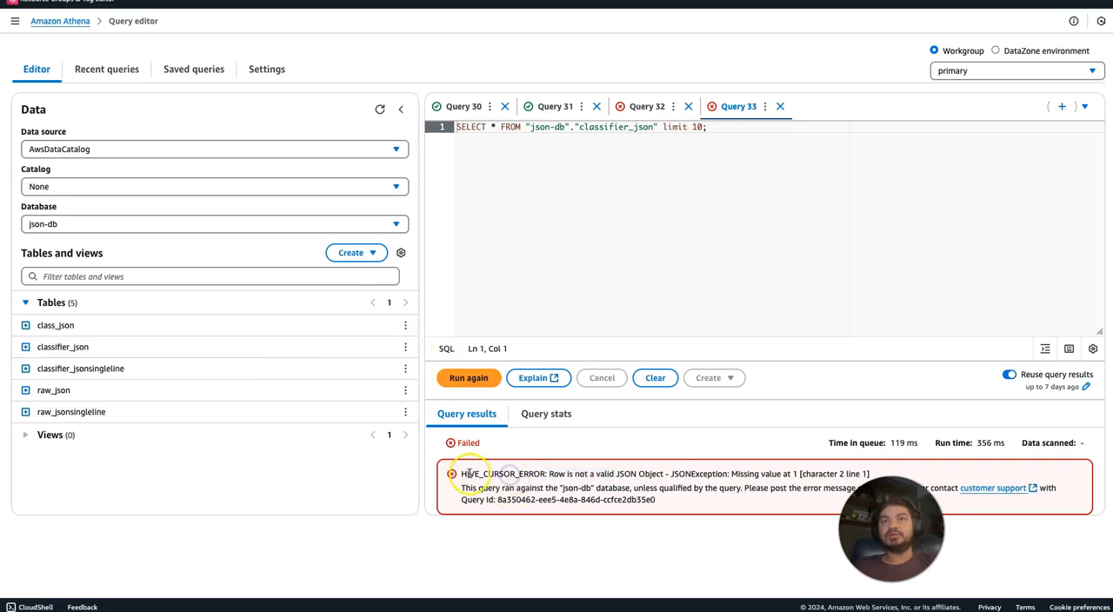
drag(462, 474, 523, 484)
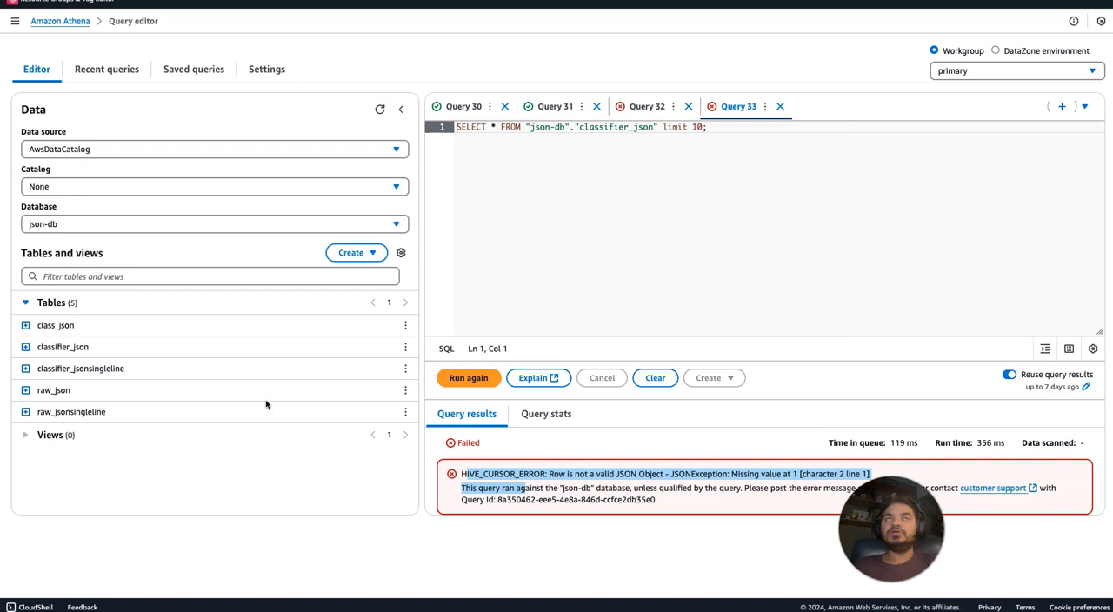
Compare the earlier preview queries on raw_json and raw_jsonsingleline, and widen the query editor beside the data area.
click(633, 108)
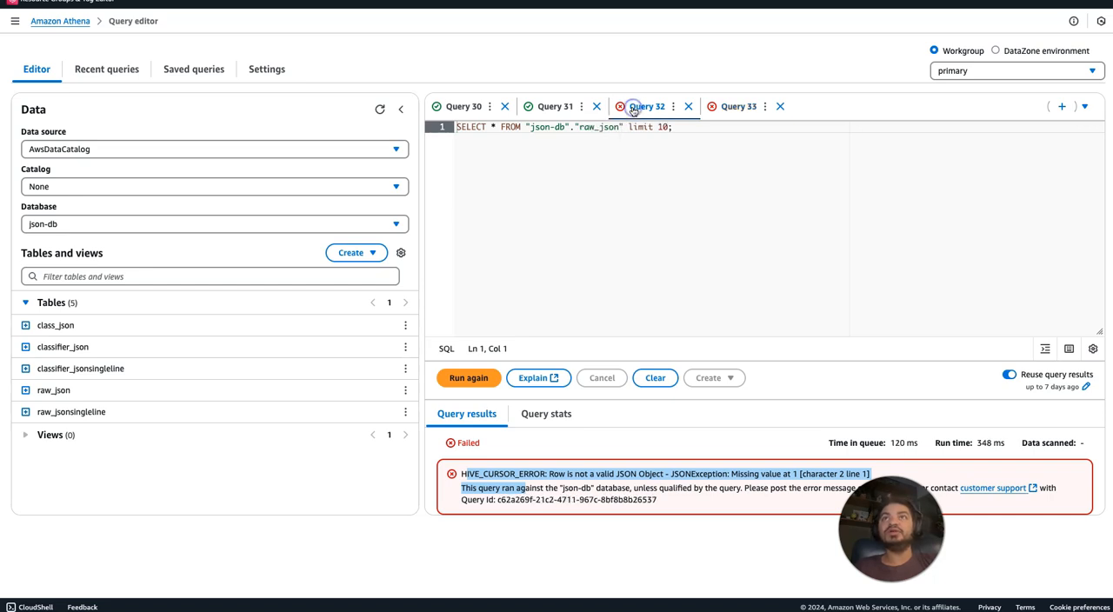
click(537, 107)
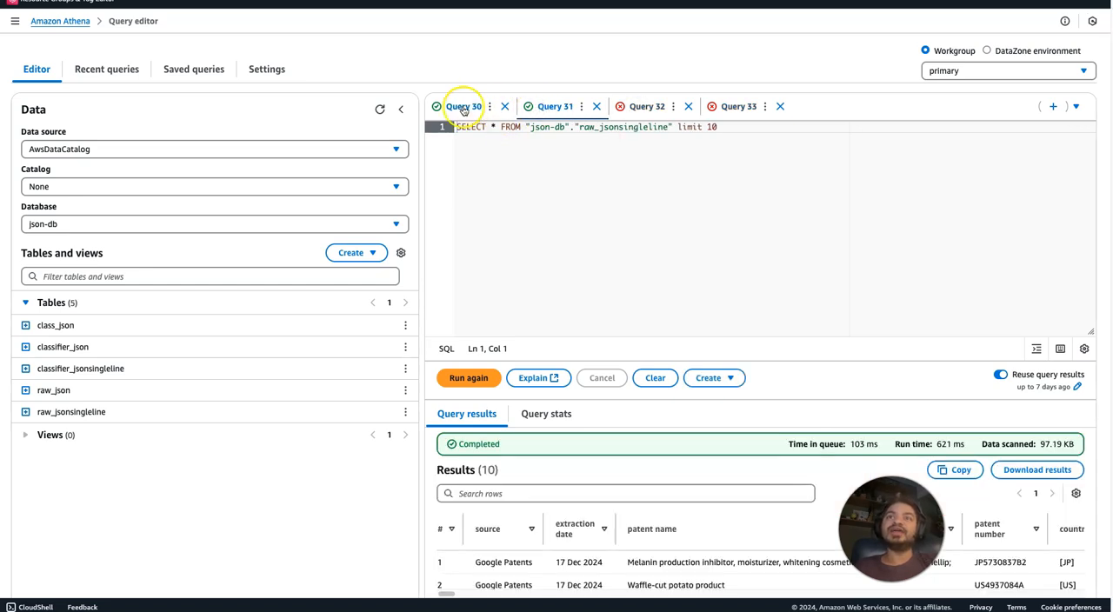
drag(417, 244, 301, 244)
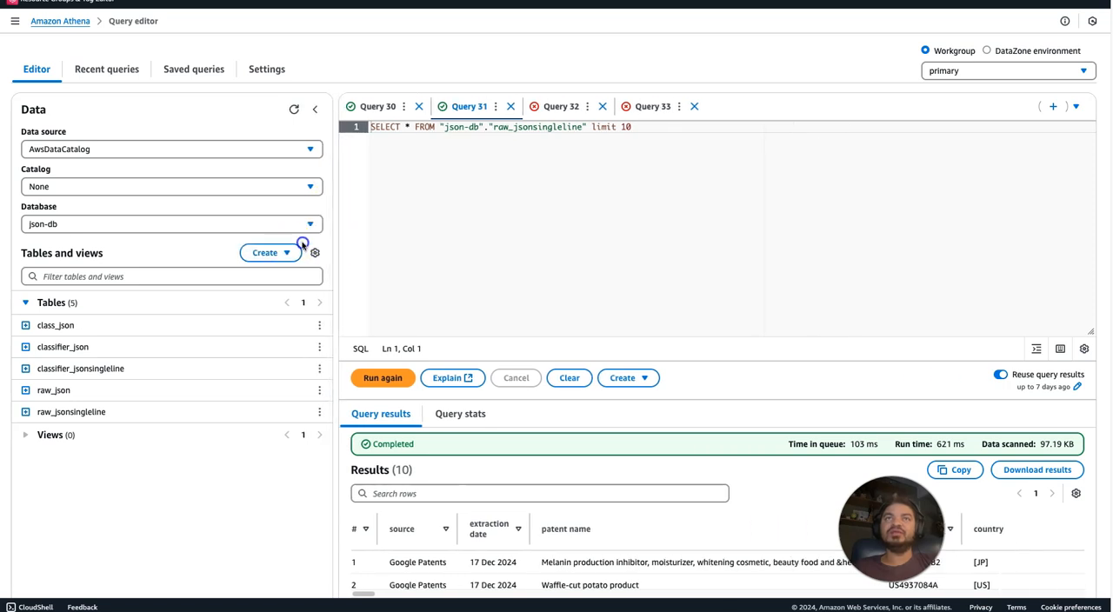
In Query 30, review the landscape.thumbnail selection on line 23 and the CROSS JOIN UNNEST(country) clause on line 49.
click(382, 107)
click(600, 223)
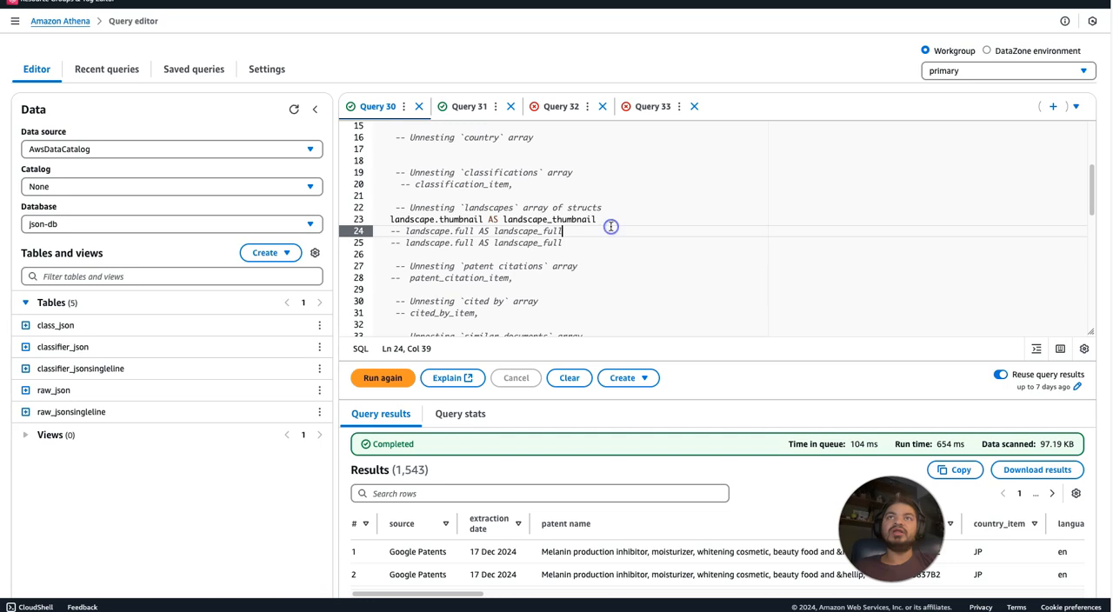
drag(601, 221, 485, 220)
click(397, 220)
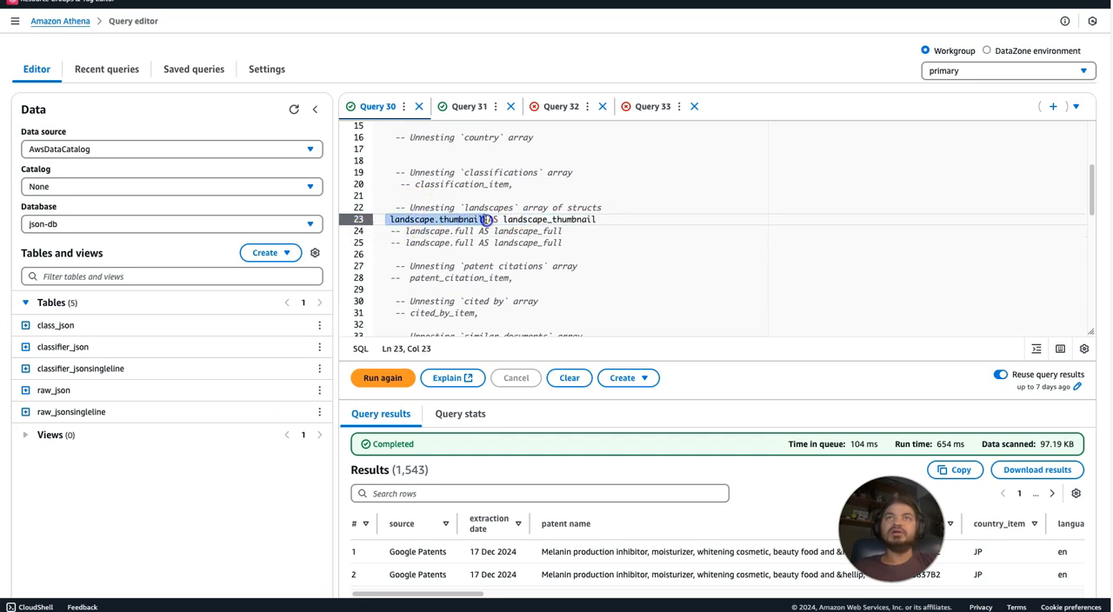
drag(1090, 185, 1080, 257)
drag(374, 224, 497, 225)
click(549, 235)
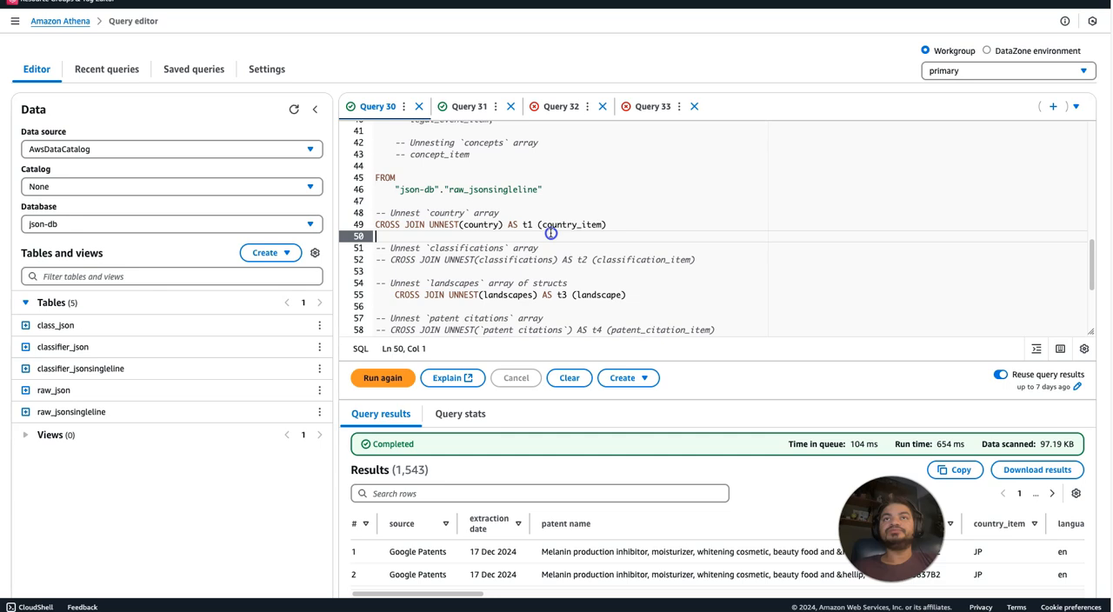